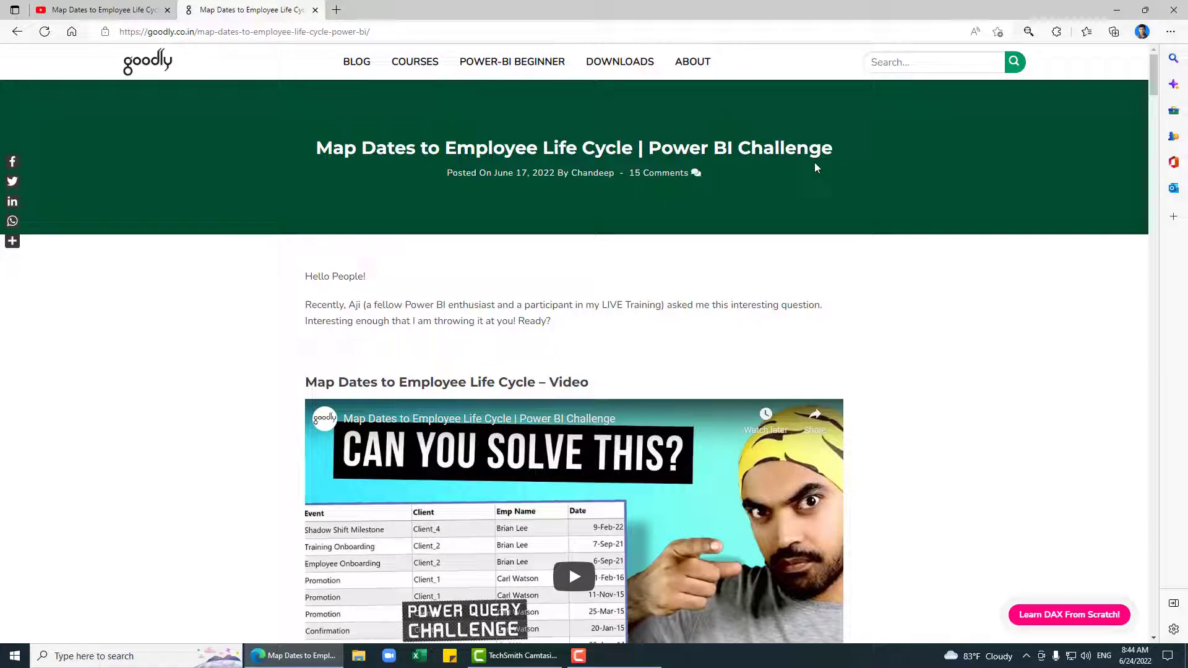
# Step: Scroll through the challenge page in Edge to read the task
pyautogui.scroll(-4, 814, 162)
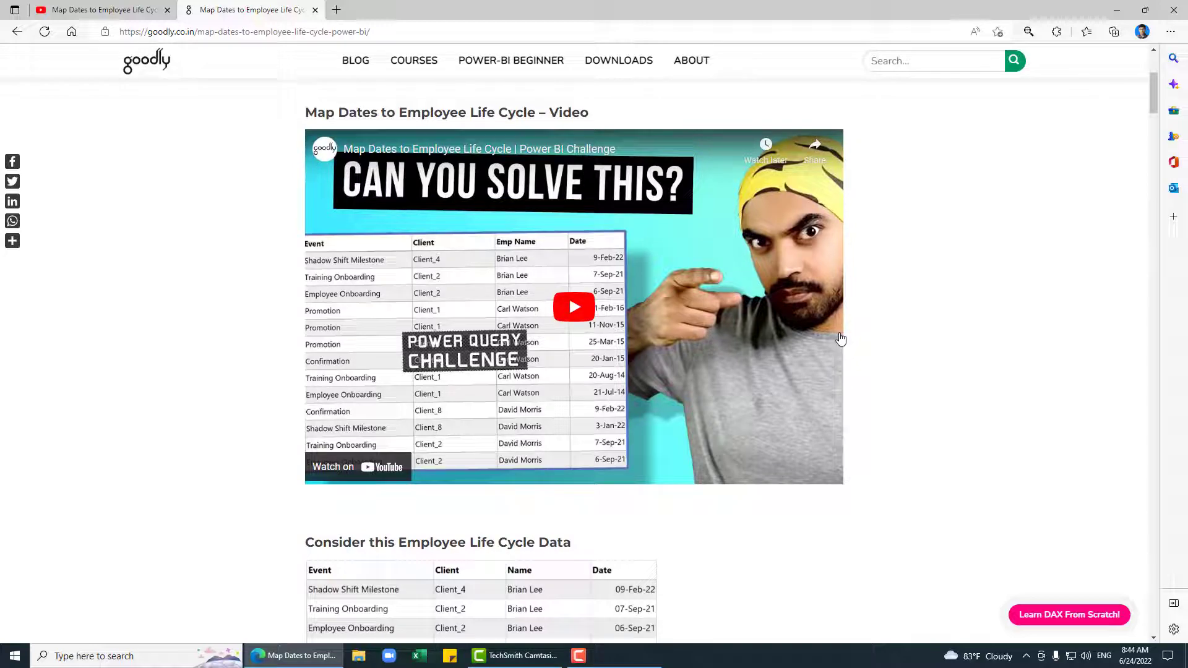
pyautogui.scroll(-6, 827, 340)
pyautogui.scroll(8, 827, 340)
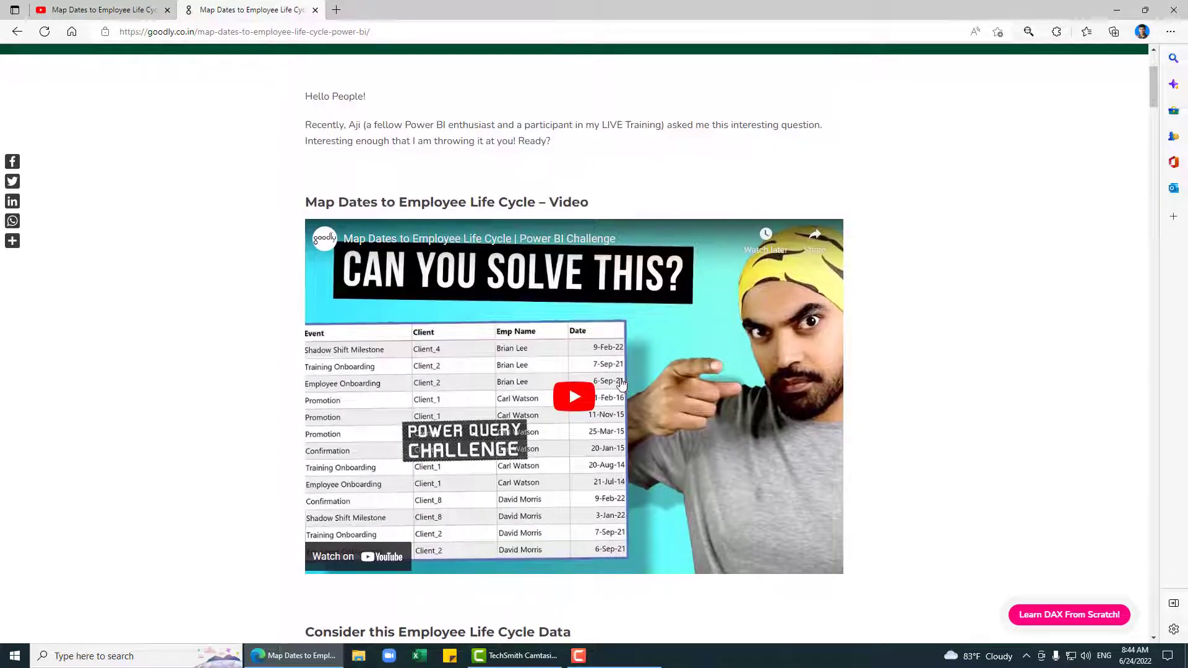
pyautogui.scroll(-4, 618, 370)
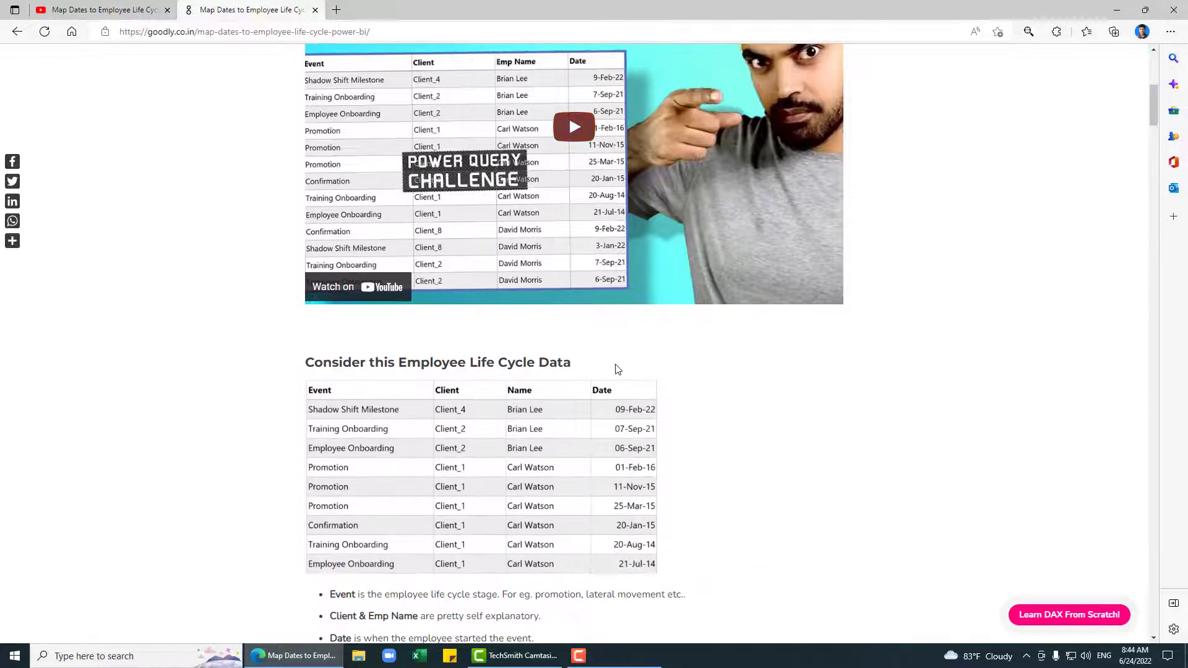
pyautogui.scroll(-8, 618, 370)
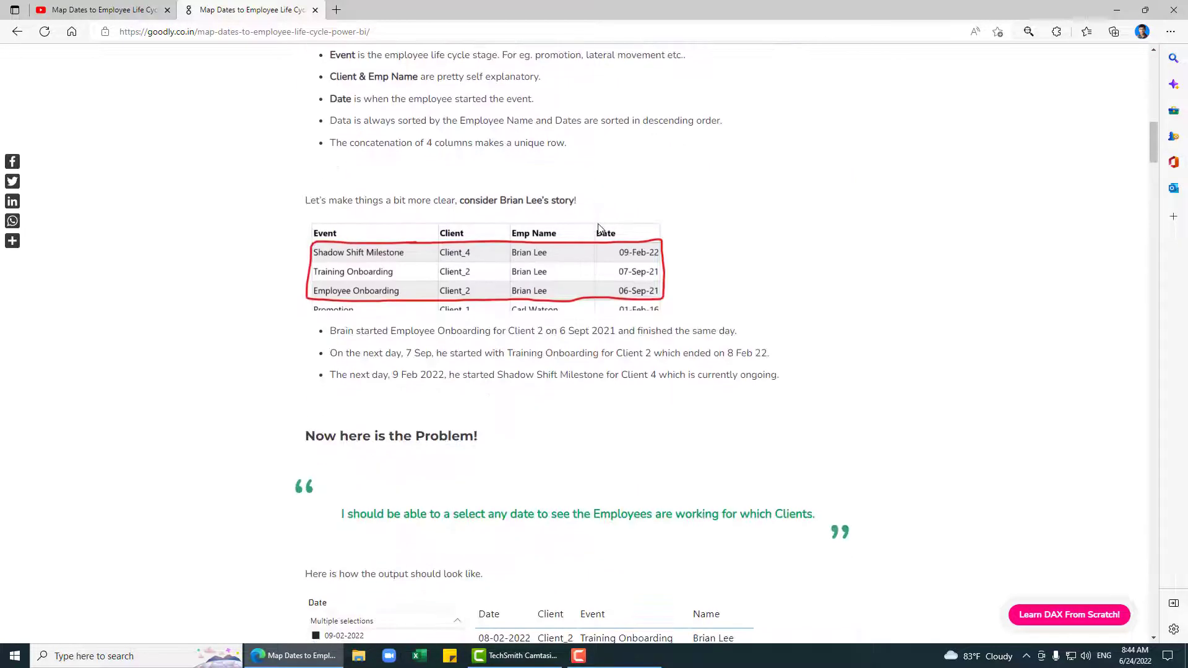
pyautogui.scroll(4, 598, 229)
pyautogui.scroll(4, 612, 418)
pyautogui.scroll(-5, 613, 418)
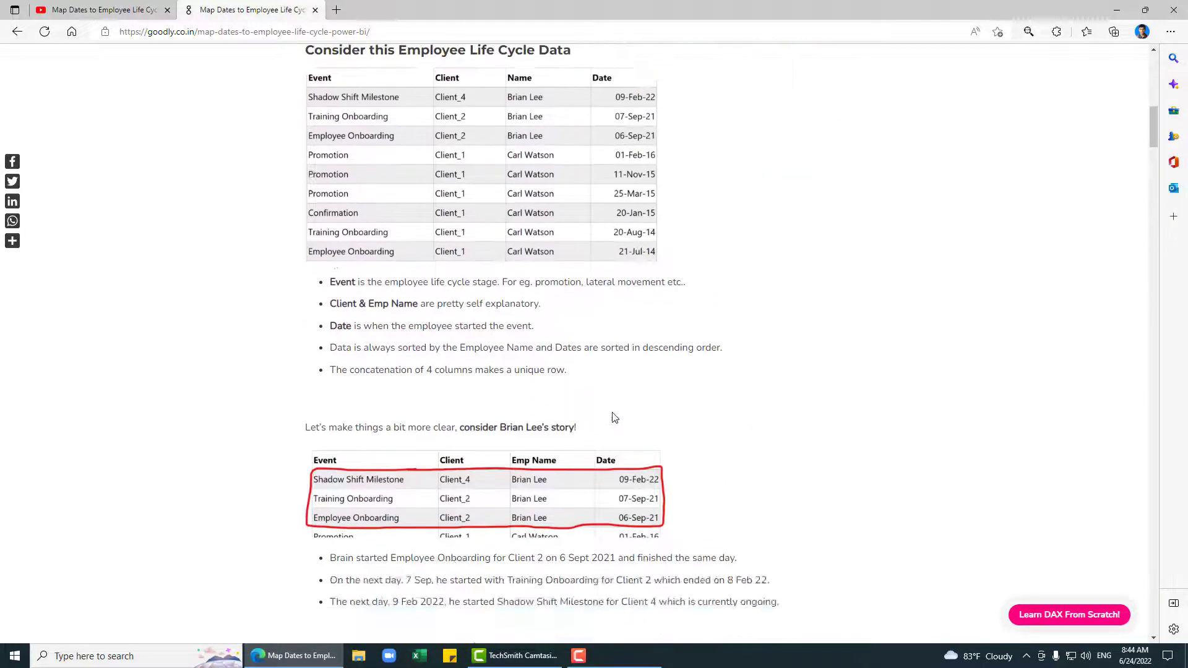
pyautogui.scroll(6, 614, 417)
pyautogui.scroll(-6, 613, 371)
pyautogui.scroll(1, 613, 326)
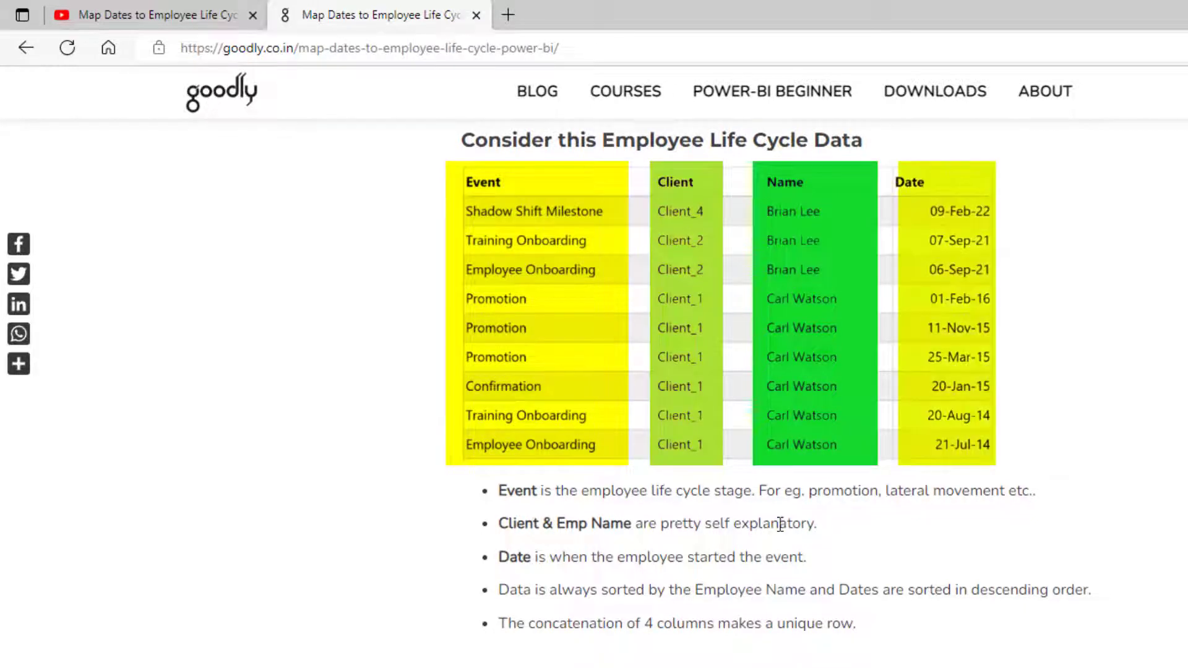
pyautogui.scroll(-6, 471, 503)
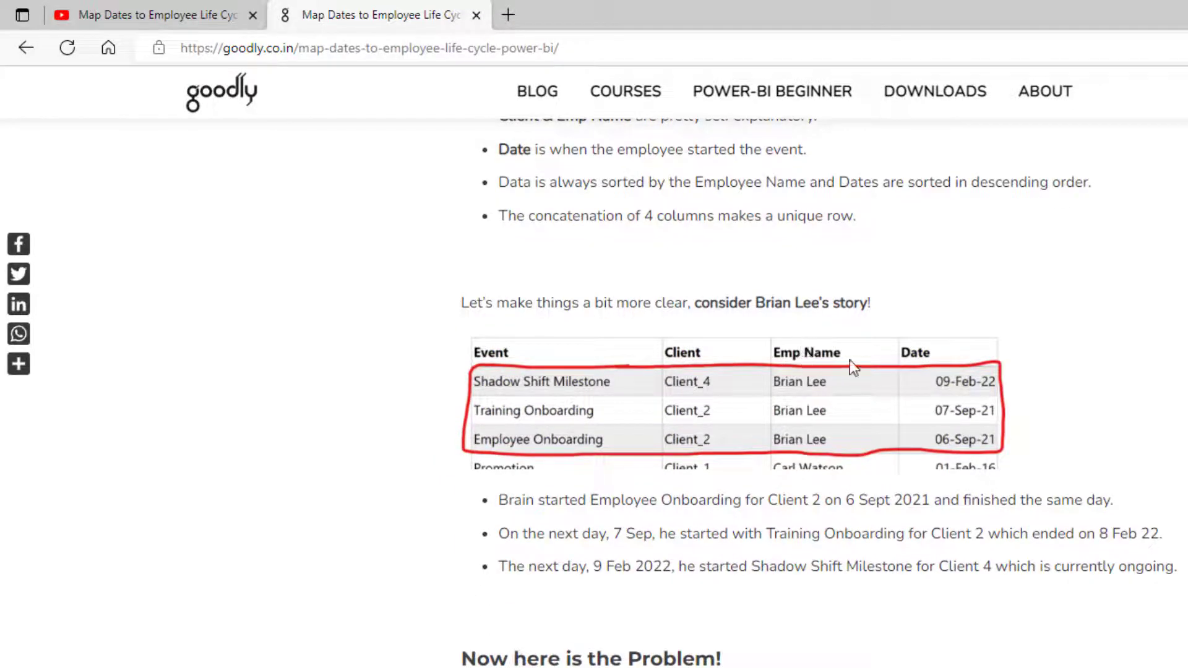
pyautogui.scroll(2, 702, 511)
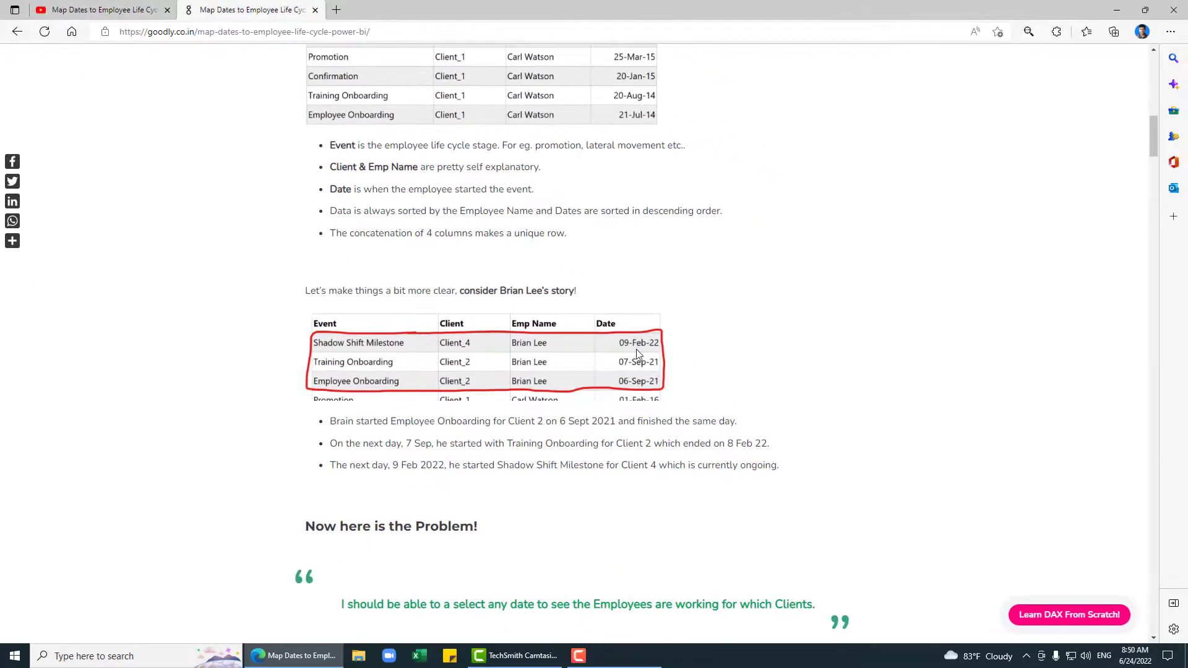
# Step: Download the Map-Dates-to-Employee-Life-Cycle data workbook and open it in Excel
pyautogui.scroll(-3, 638, 354)
pyautogui.scroll(4, 639, 353)
pyautogui.scroll(-4, 638, 353)
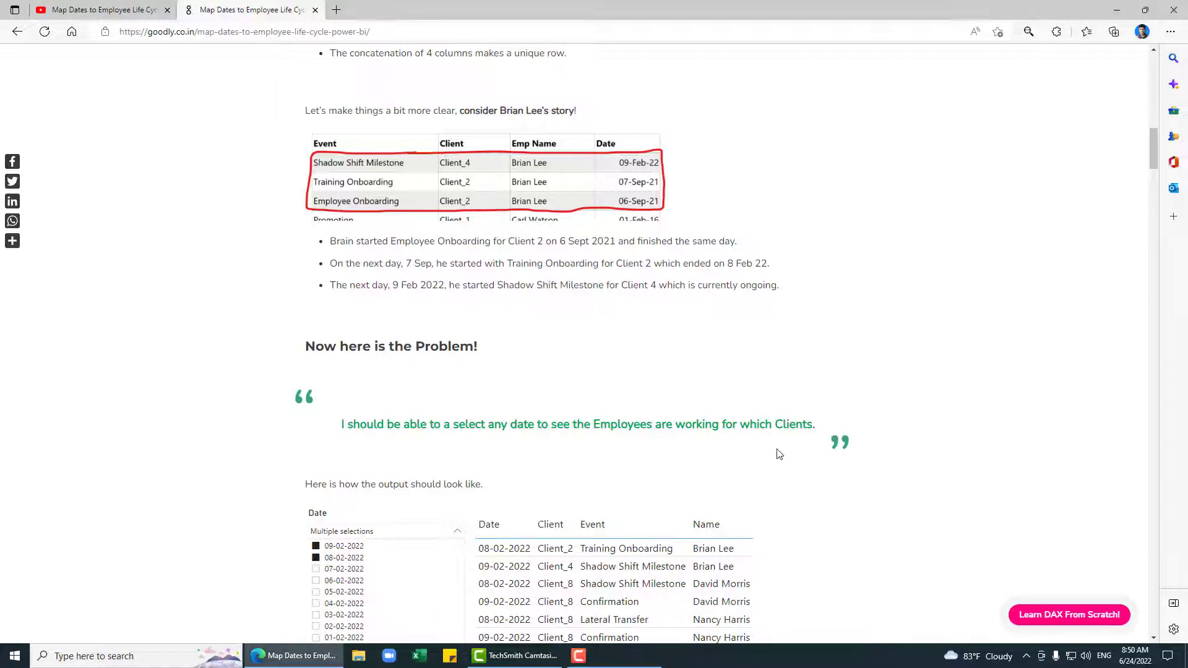
pyautogui.scroll(-6, 712, 463)
pyautogui.scroll(8, 511, 427)
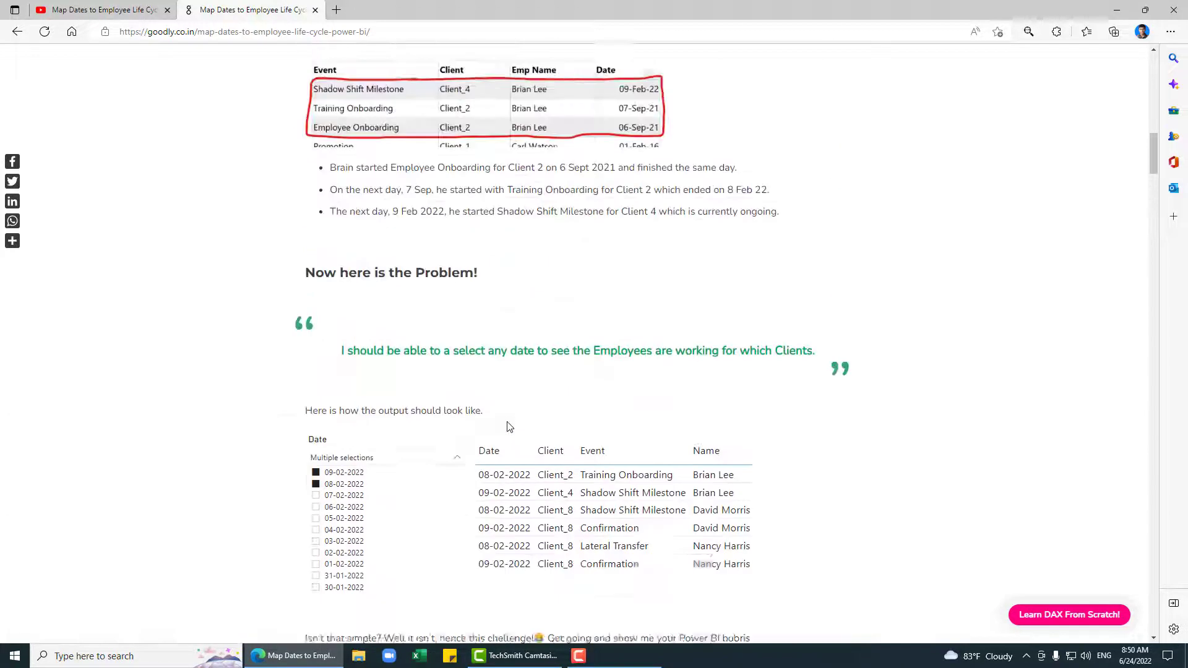
pyautogui.scroll(-13, 563, 370)
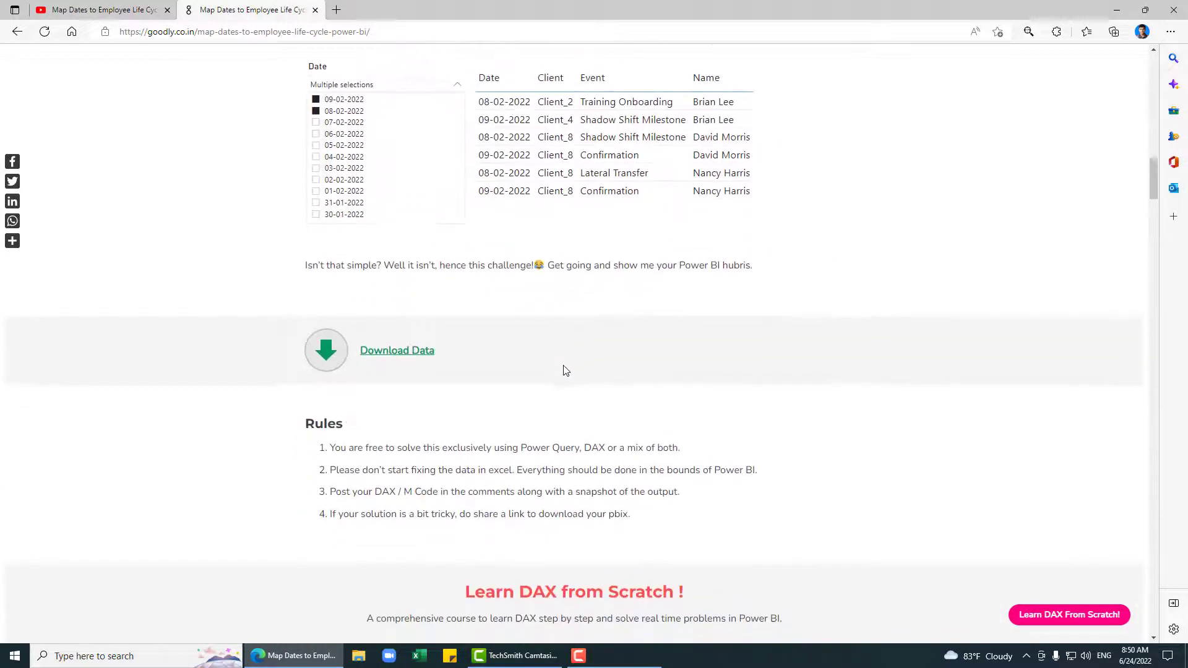
pyautogui.scroll(1, 563, 371)
pyautogui.scroll(-5, 563, 370)
pyautogui.scroll(1, 563, 370)
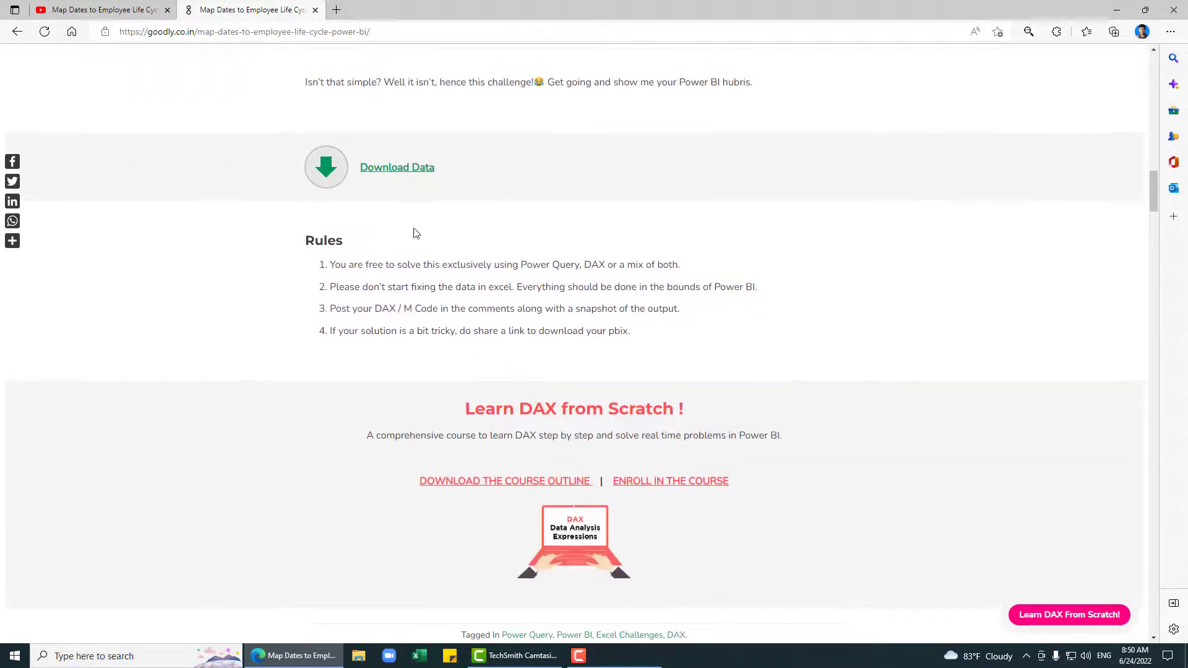
pyautogui.click(399, 167)
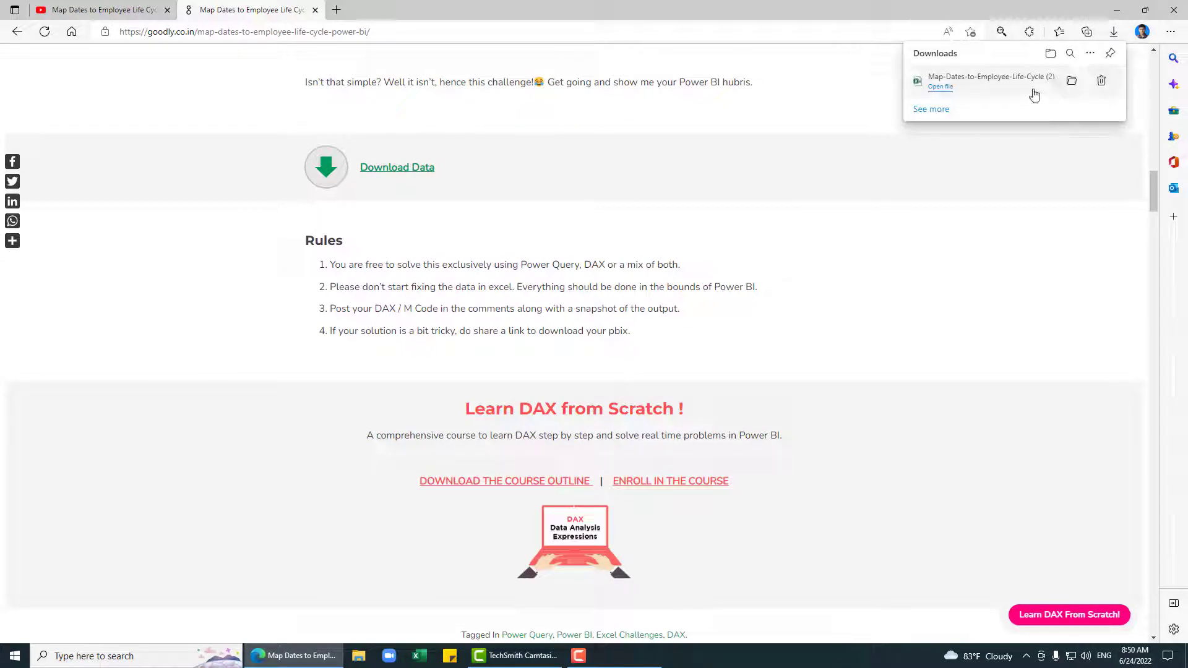
pyautogui.click(1040, 88)
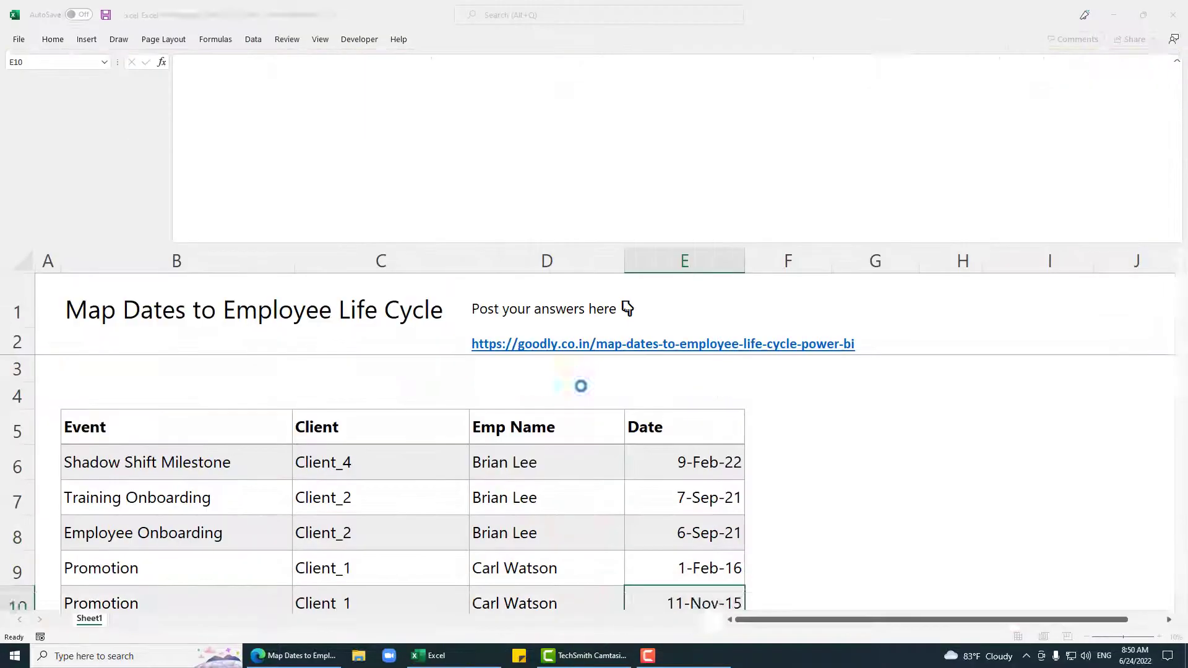
# Step: Enable editing on the downloaded workbook and save it
pyautogui.click(512, 58)
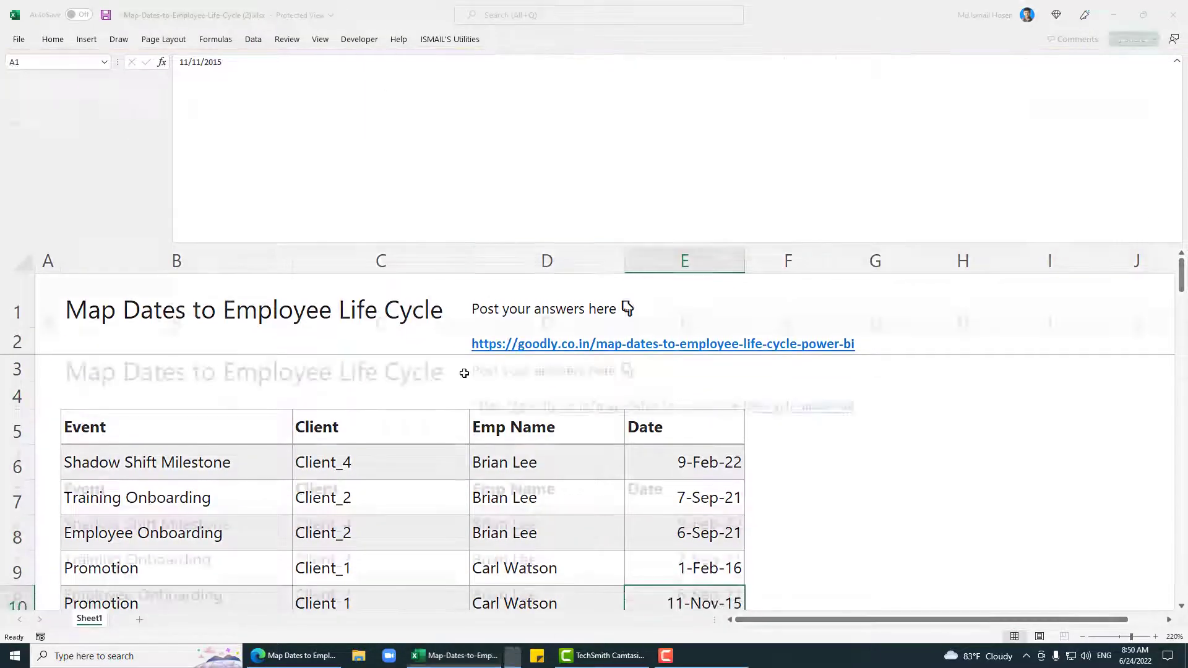
pyautogui.scroll(-2, 396, 449)
pyautogui.scroll(2, 399, 447)
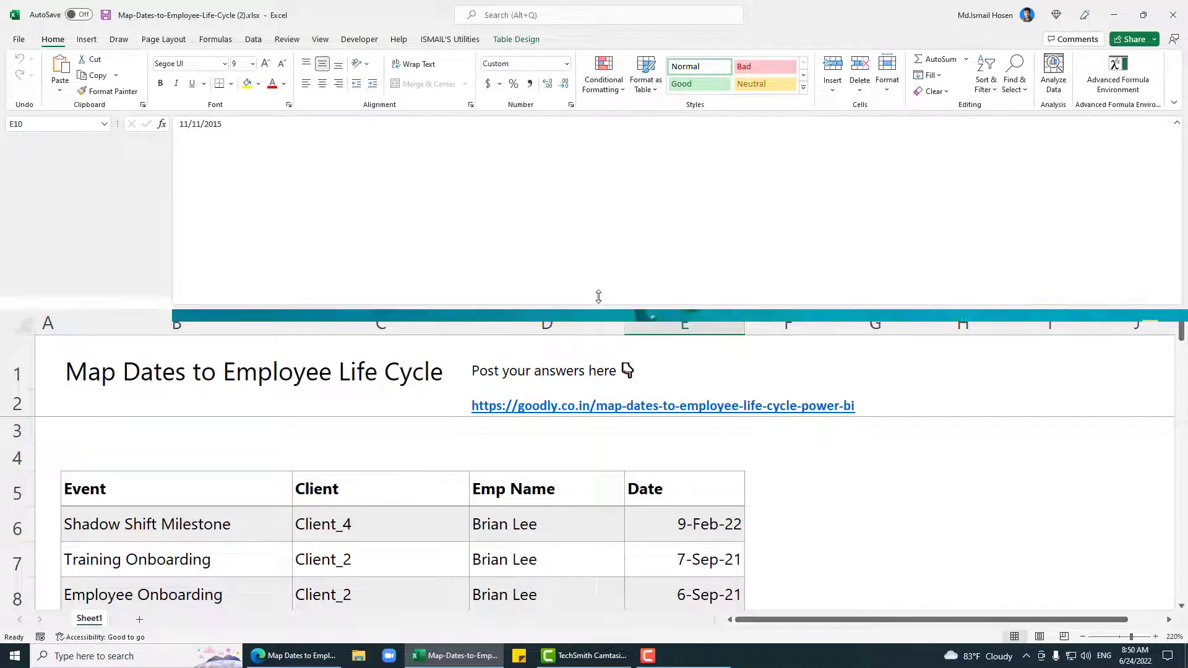
pyautogui.moveTo(596, 299); pyautogui.dragTo(580, 177)
pyautogui.click(411, 434)
pyautogui.scroll(1, 411, 434)
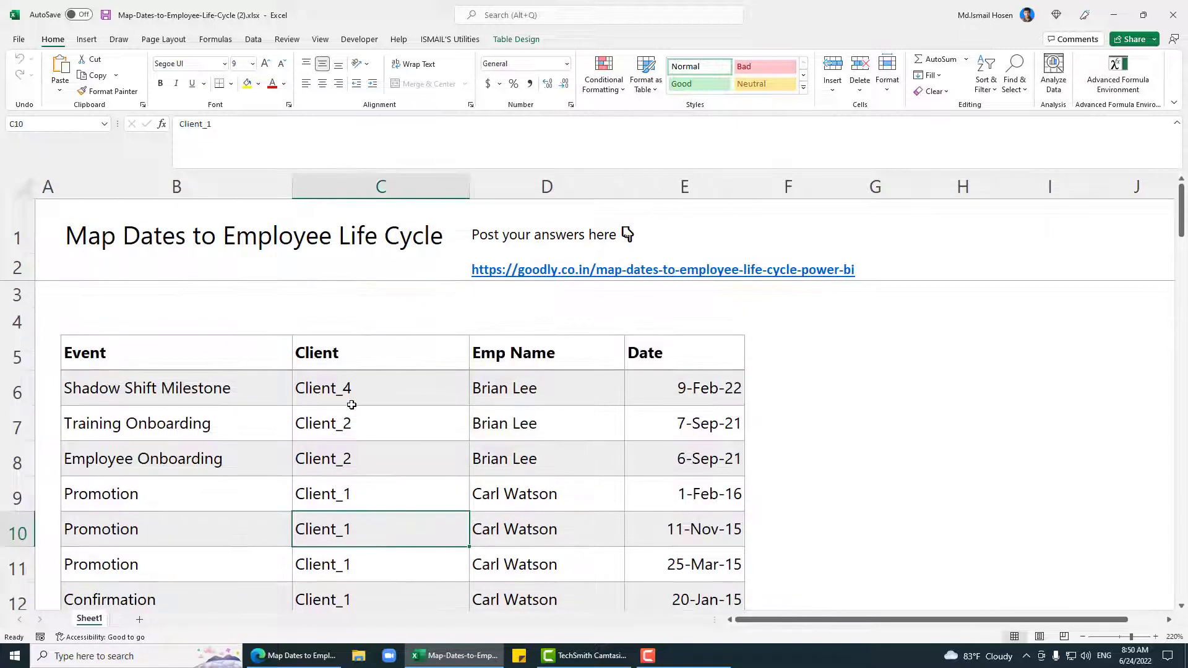
pyautogui.click(314, 386)
pyautogui.hotkey('ctrl', 's')
# Step: Load the Event, Client, Emp Name and Date table into Power Query as the Data query
pyautogui.click(419, 456)
pyautogui.click(364, 394)
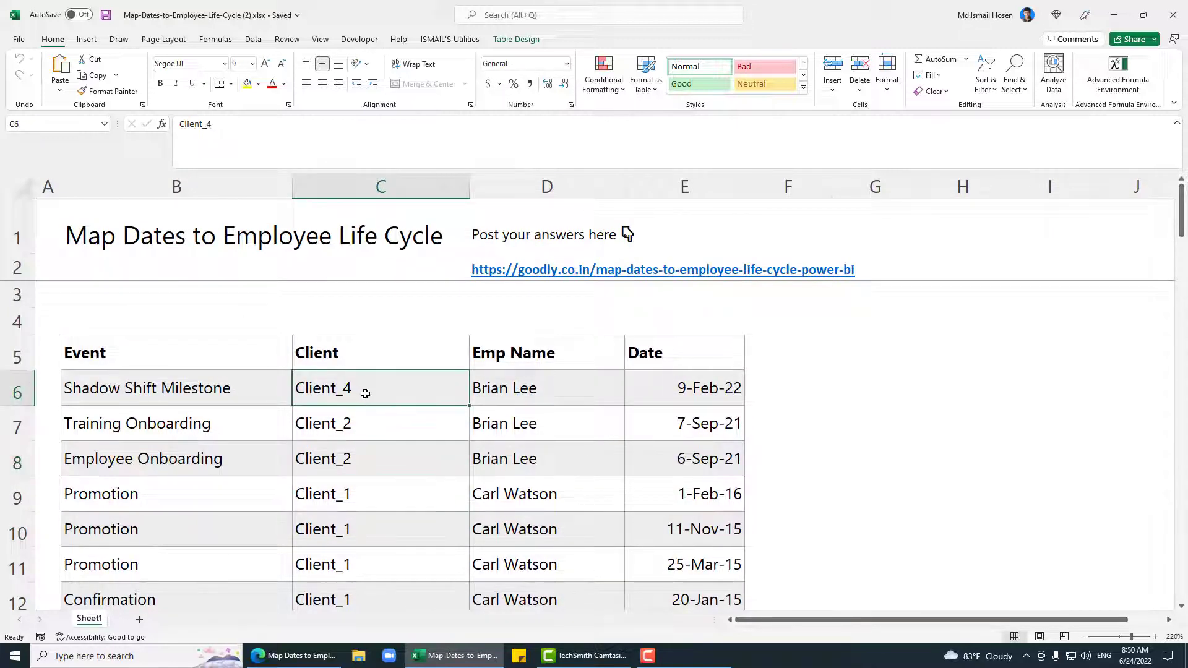
pyautogui.click(392, 443)
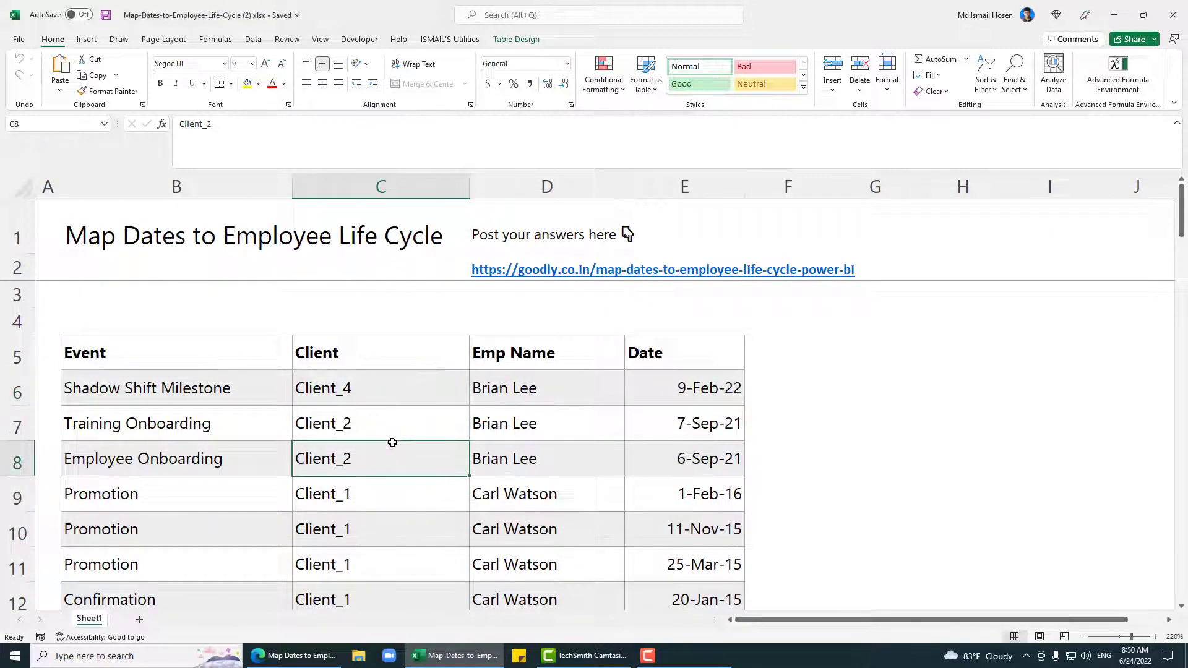
pyautogui.press('alt')
pyautogui.press('a')
pyautogui.press('p')
pyautogui.press('t')
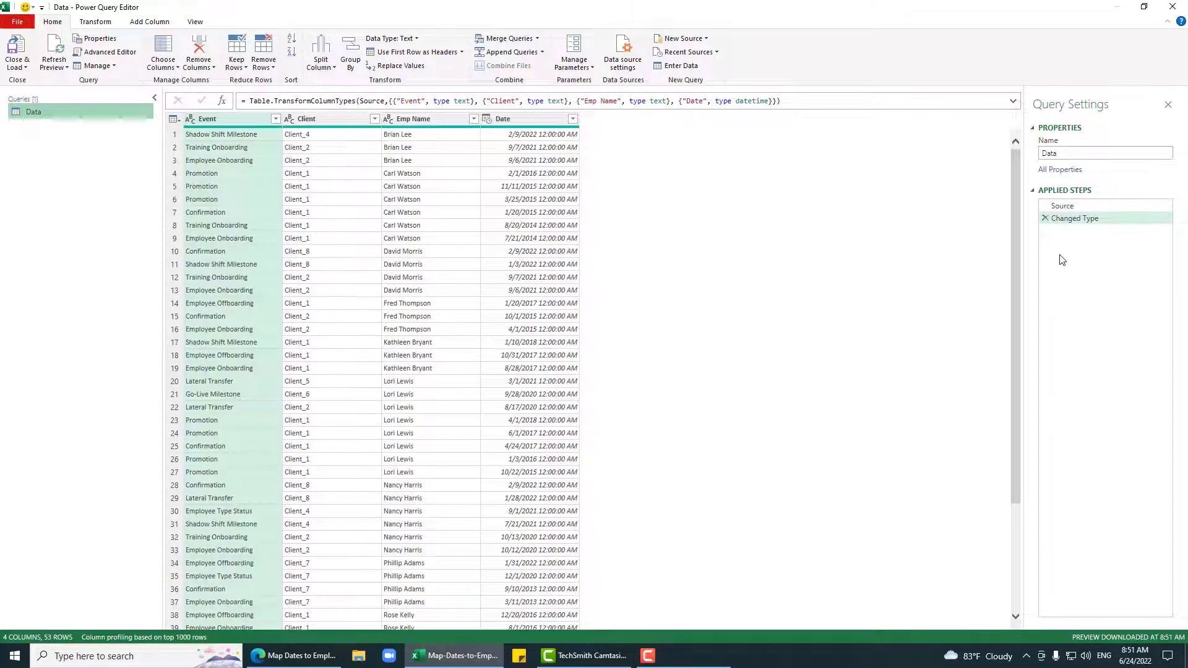
# Step: Change the Date column to the Date type, replacing the existing conversion
pyautogui.click(488, 119)
pyautogui.click(513, 209)
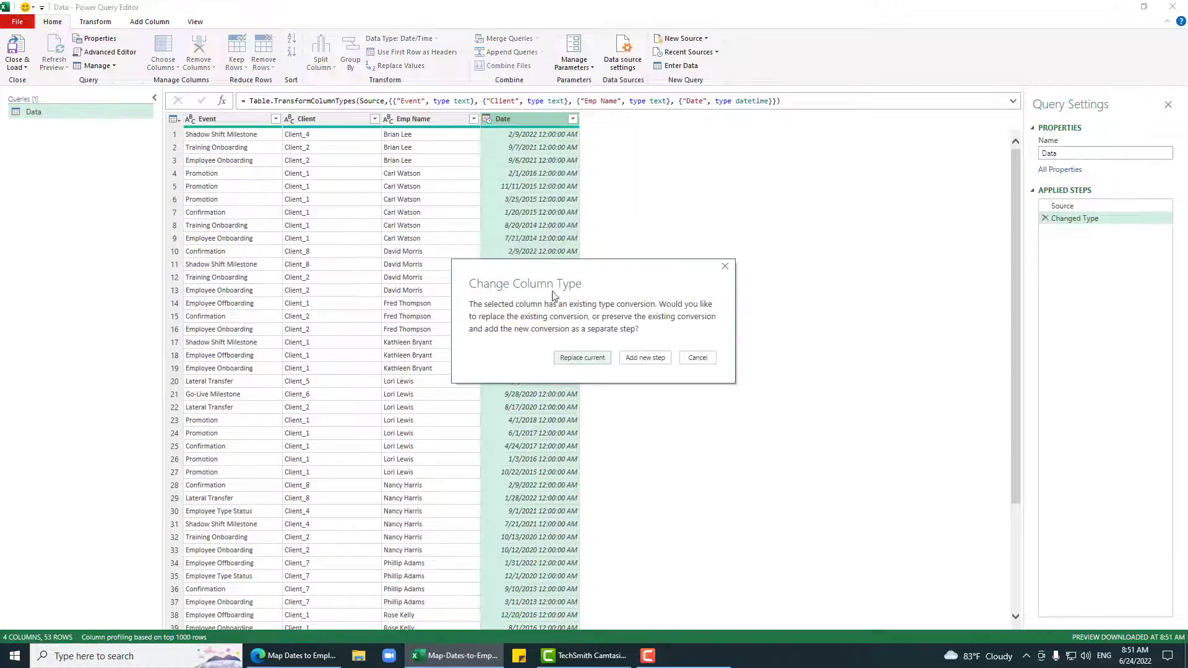
pyautogui.click(510, 356)
pyautogui.scroll(-6, 539, 194)
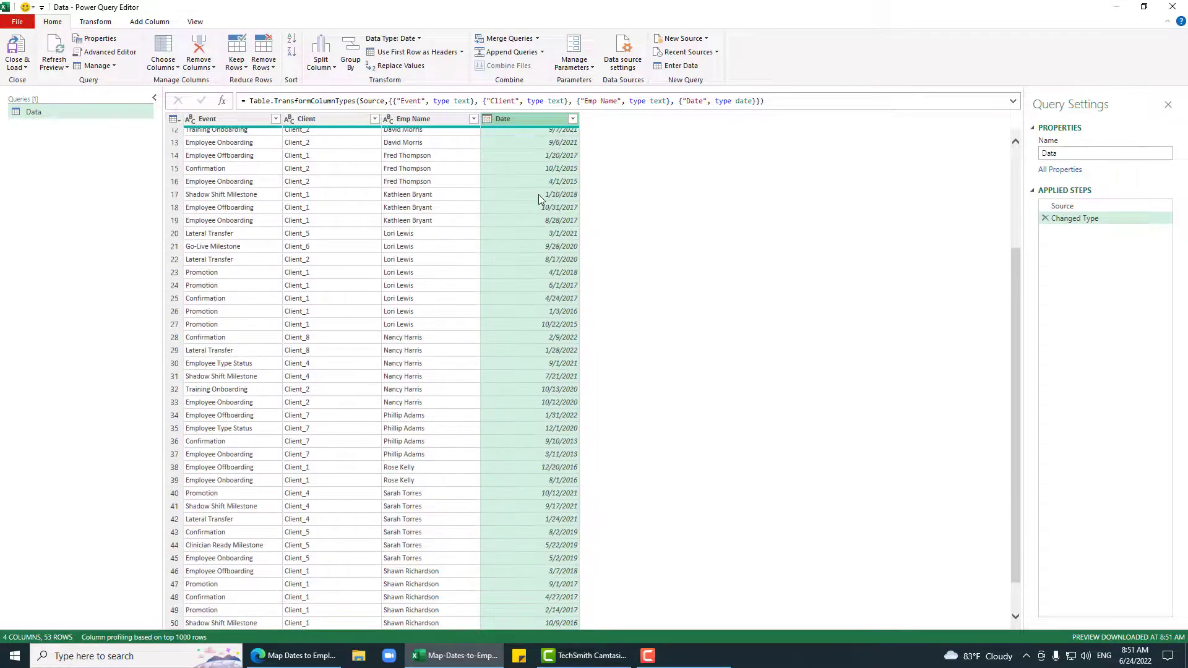
pyautogui.scroll(6, 539, 194)
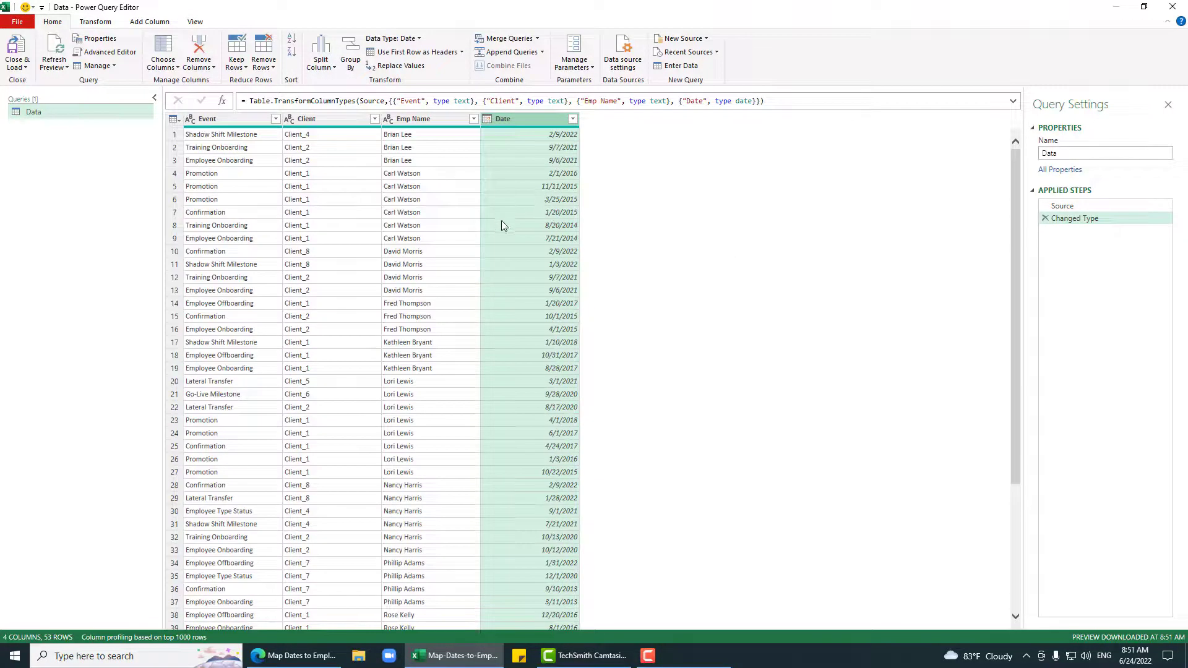
# Step: Rename the query to InputData
pyautogui.doubleClick(1100, 153)
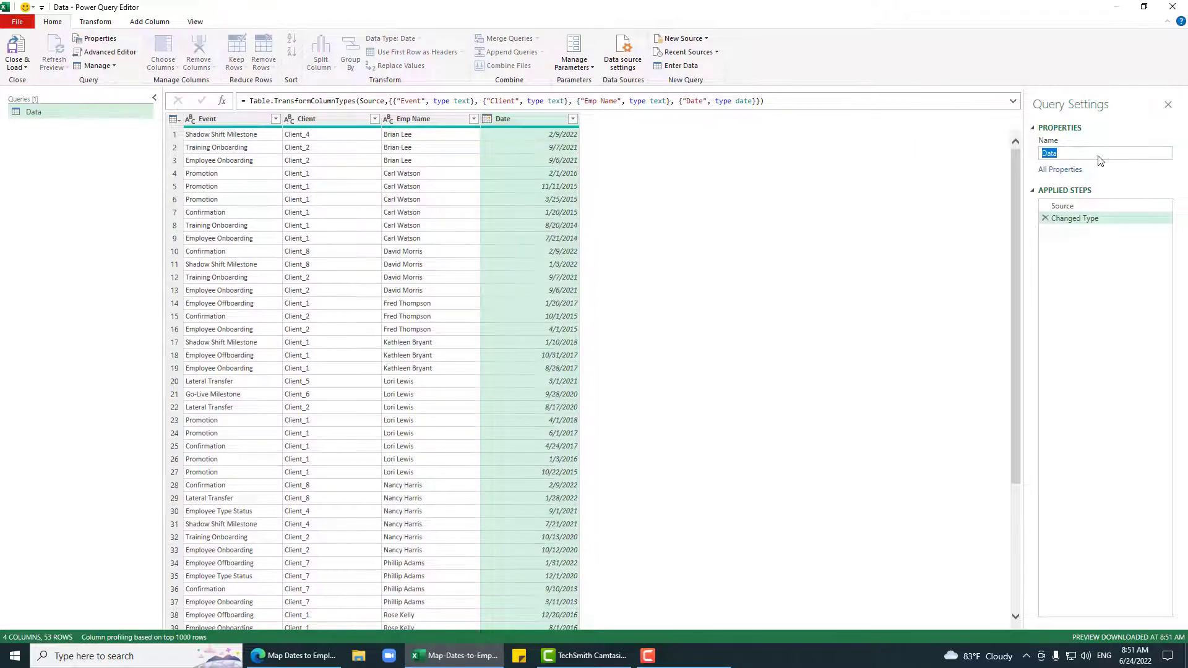
pyautogui.write('InputData')
pyautogui.press('Return')
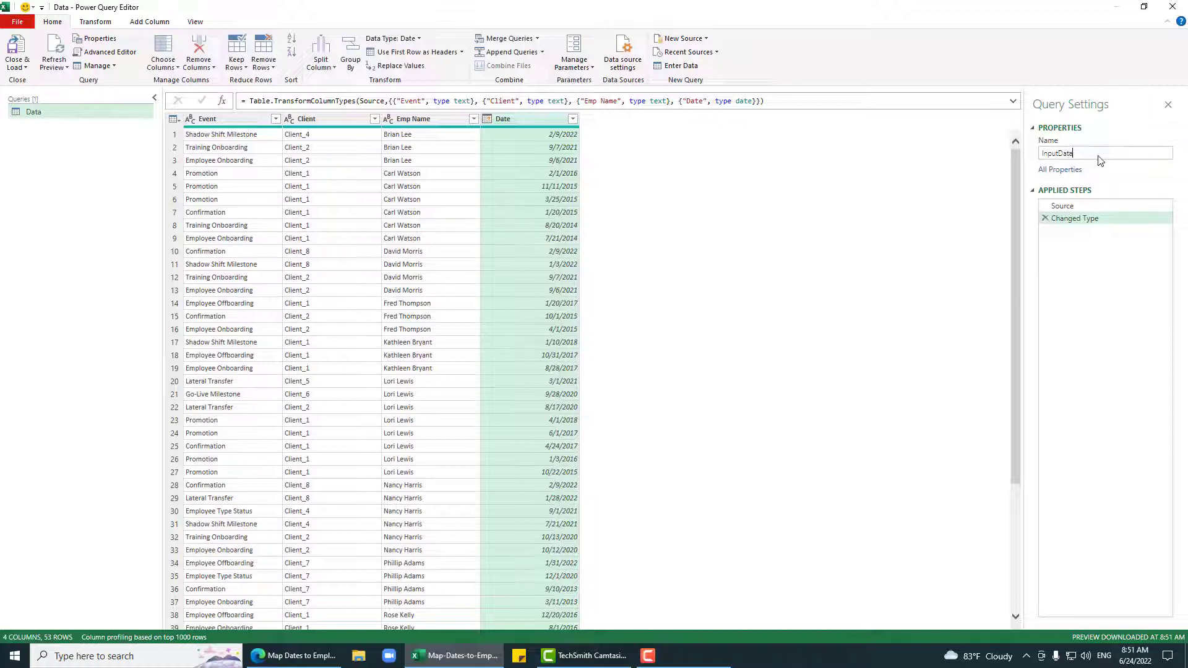
pyautogui.click(418, 123)
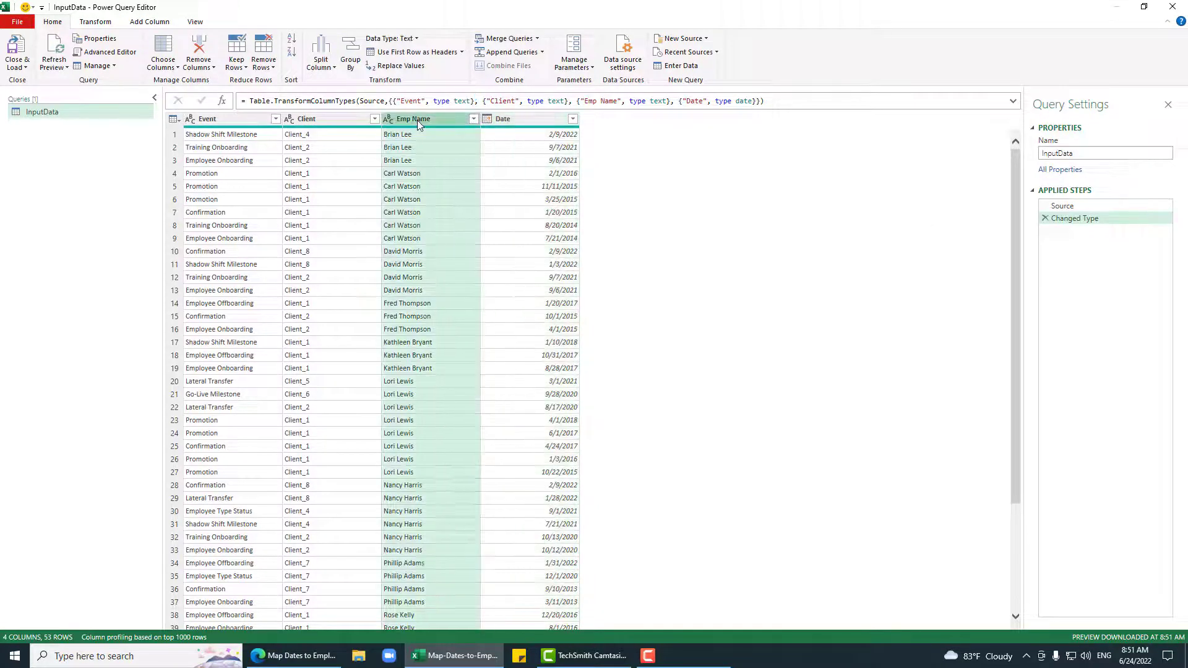
# Step: Group InputData by Emp Name, keeping All Rows for each employee
pyautogui.rightClick(418, 123)
pyautogui.click(458, 327)
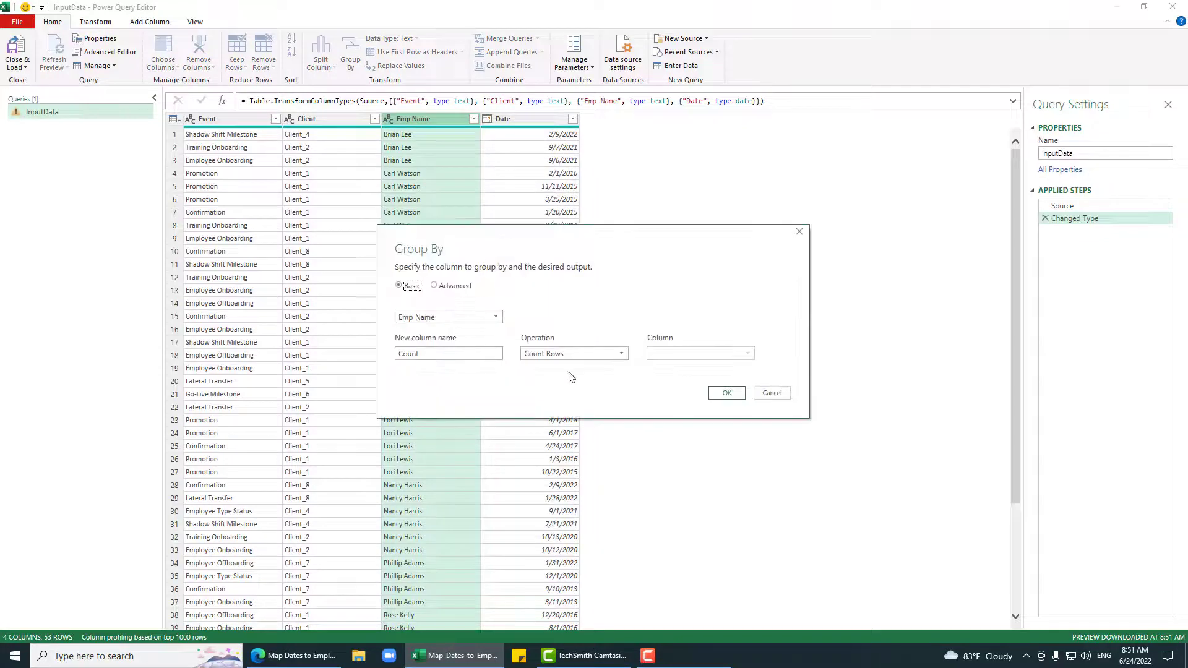
pyautogui.click(605, 354)
pyautogui.click(547, 461)
pyautogui.click(730, 394)
# Step: Preview a few employees' grouped tables, then duplicate the InputData query
pyautogui.click(370, 161)
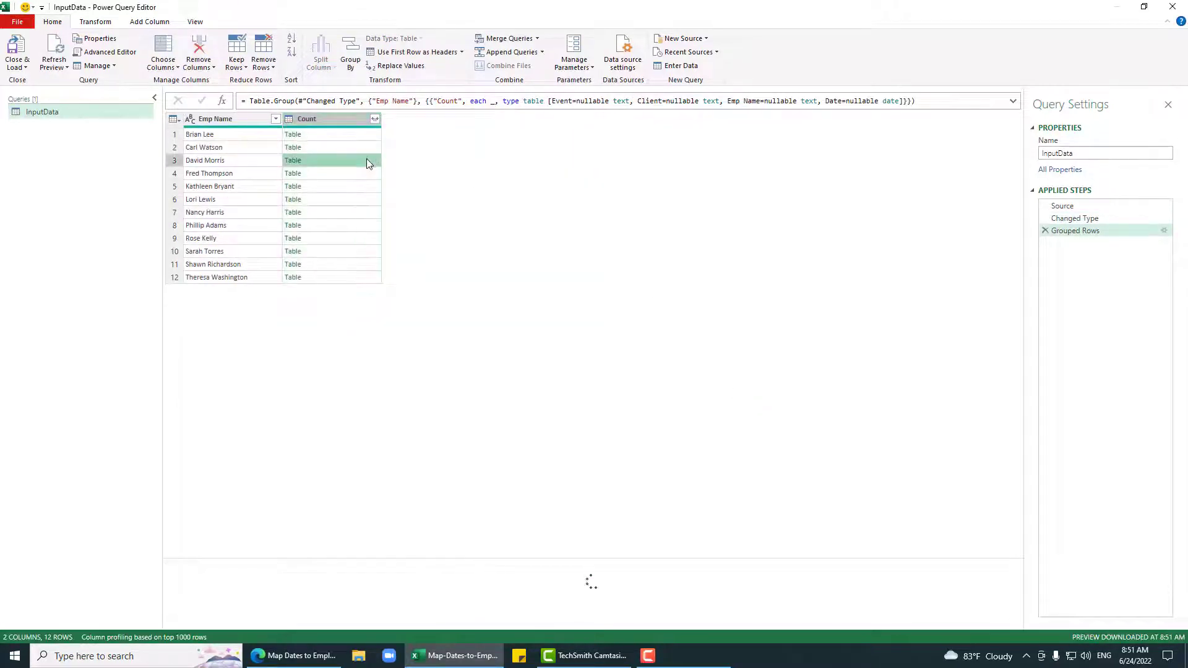
pyautogui.click(345, 175)
pyautogui.click(331, 136)
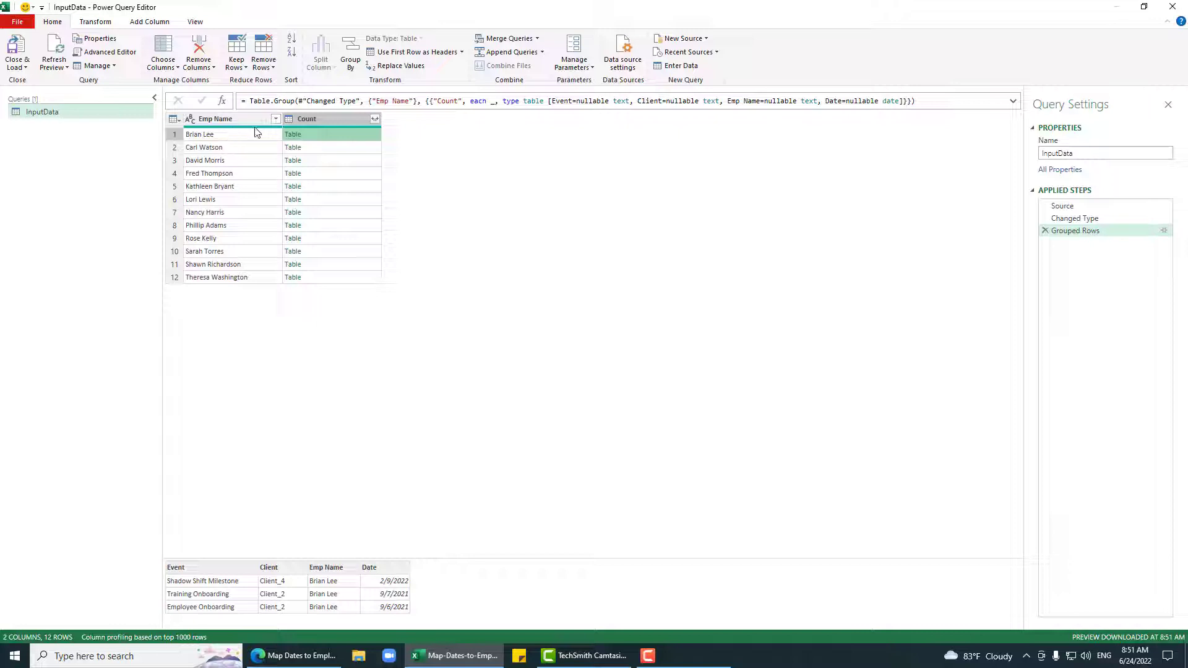
pyautogui.rightClick(102, 113)
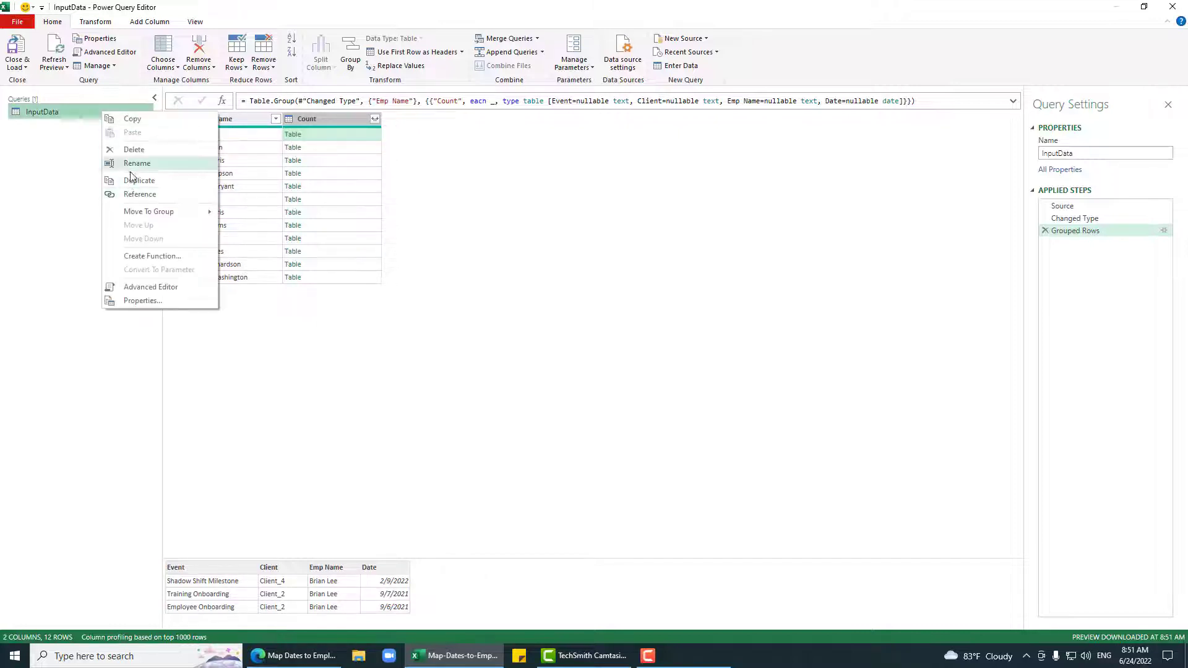
pyautogui.click(131, 180)
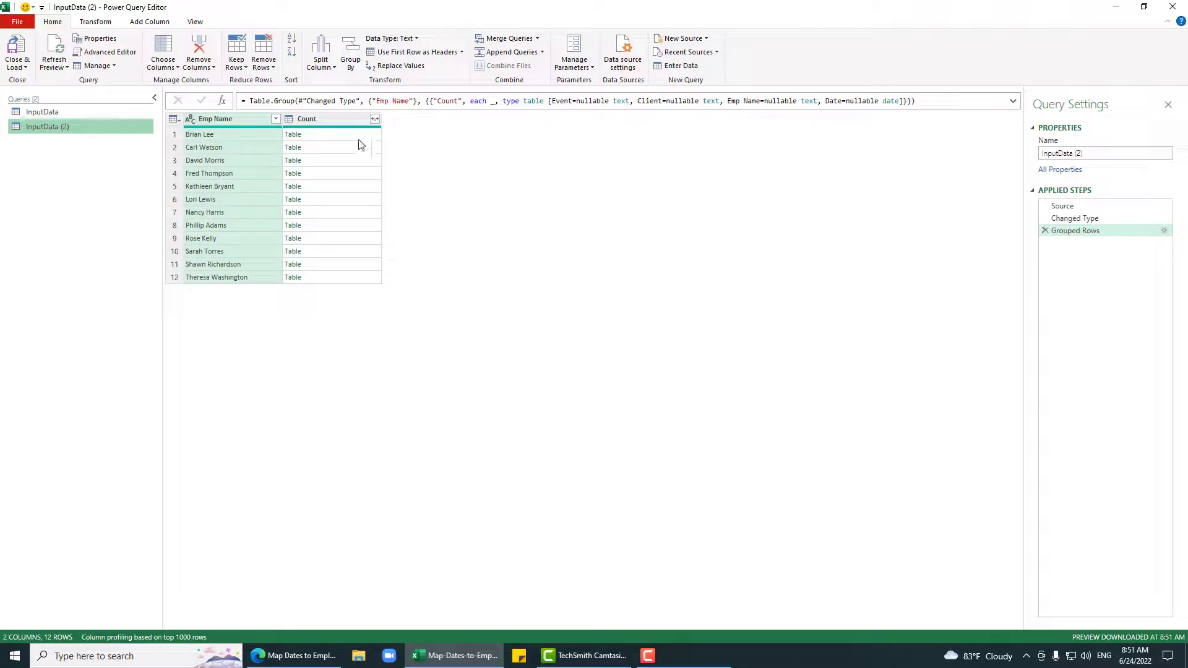
pyautogui.click(293, 135)
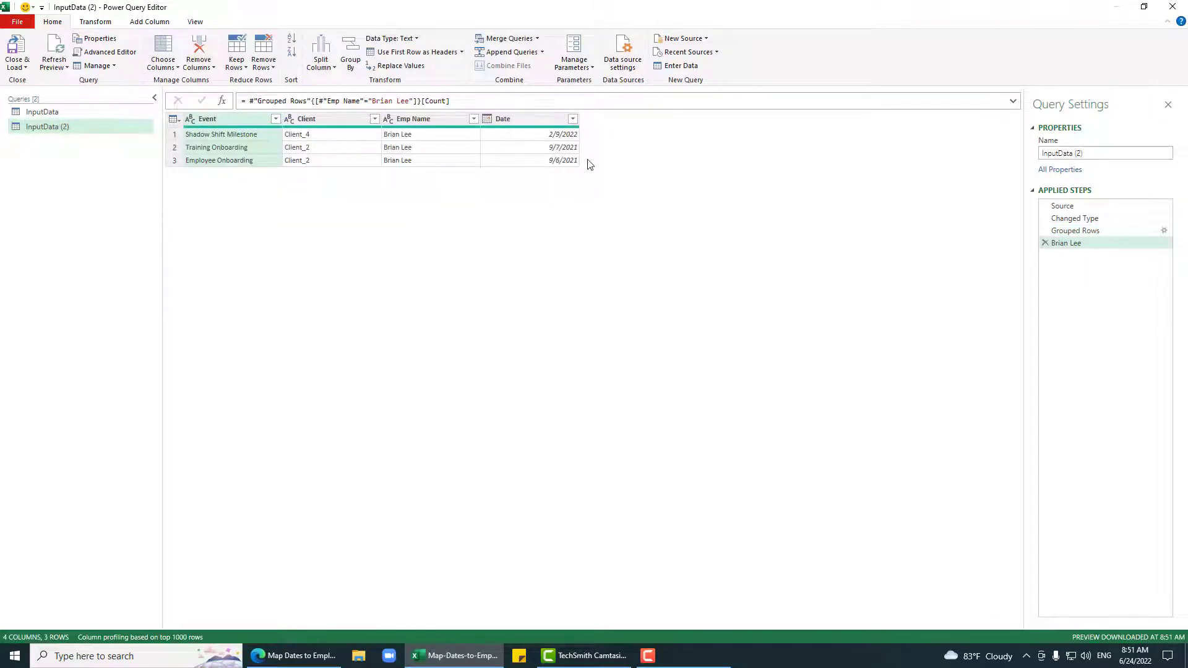
pyautogui.click(544, 121)
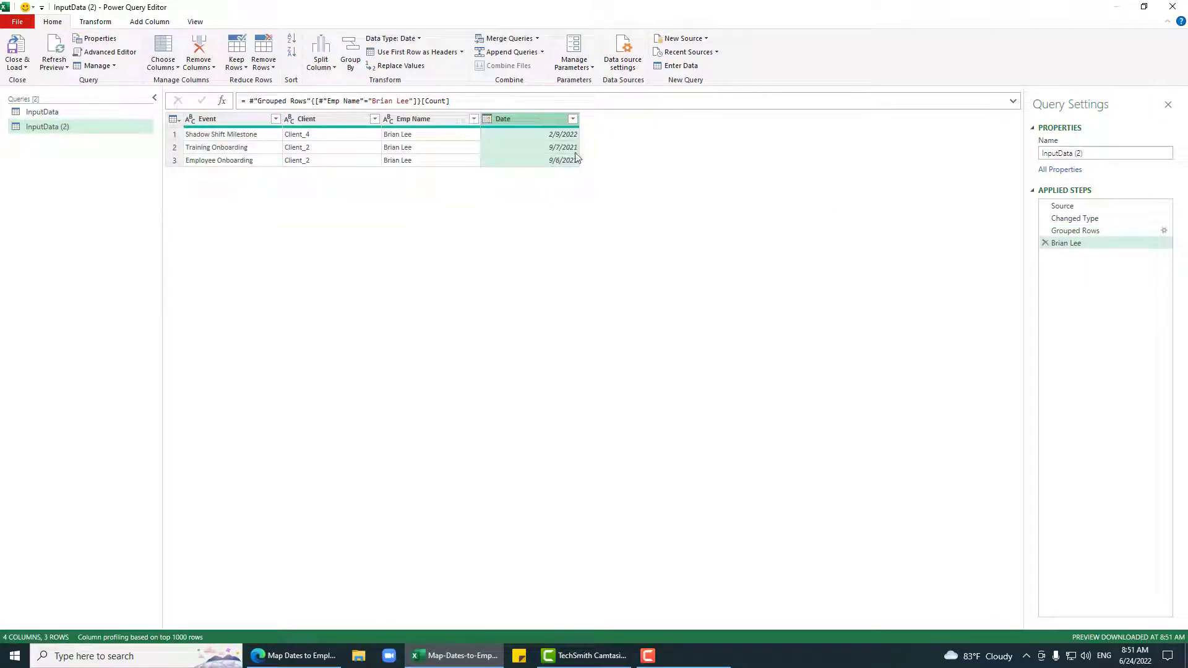
pyautogui.rightClick(499, 118)
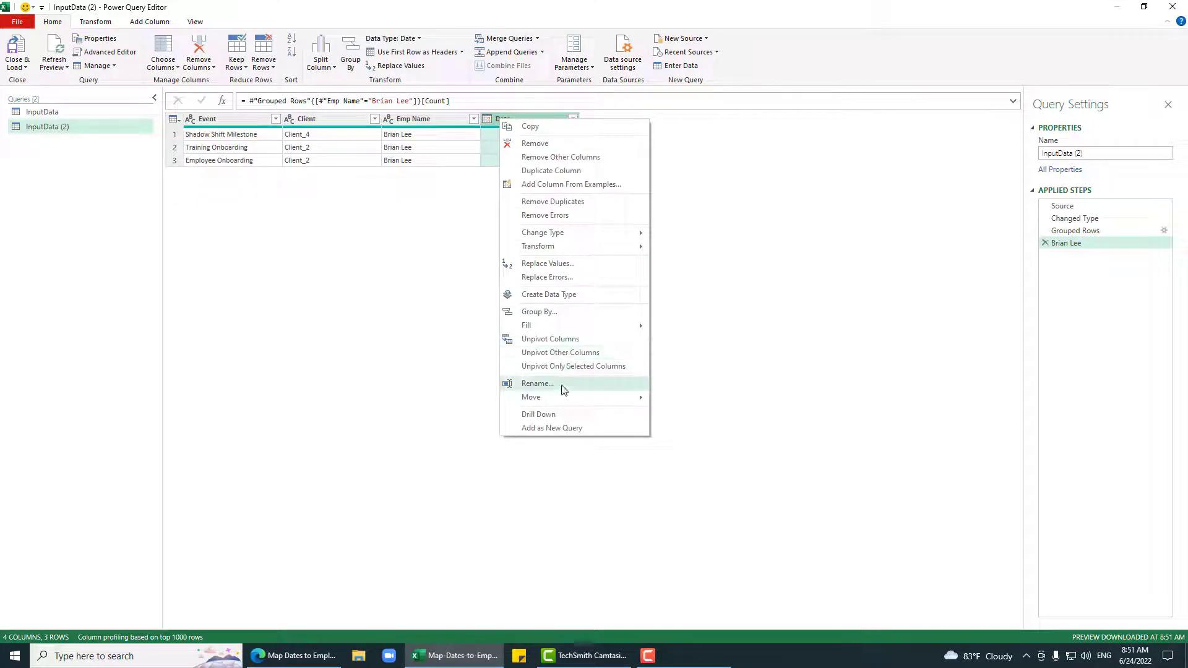
pyautogui.click(536, 414)
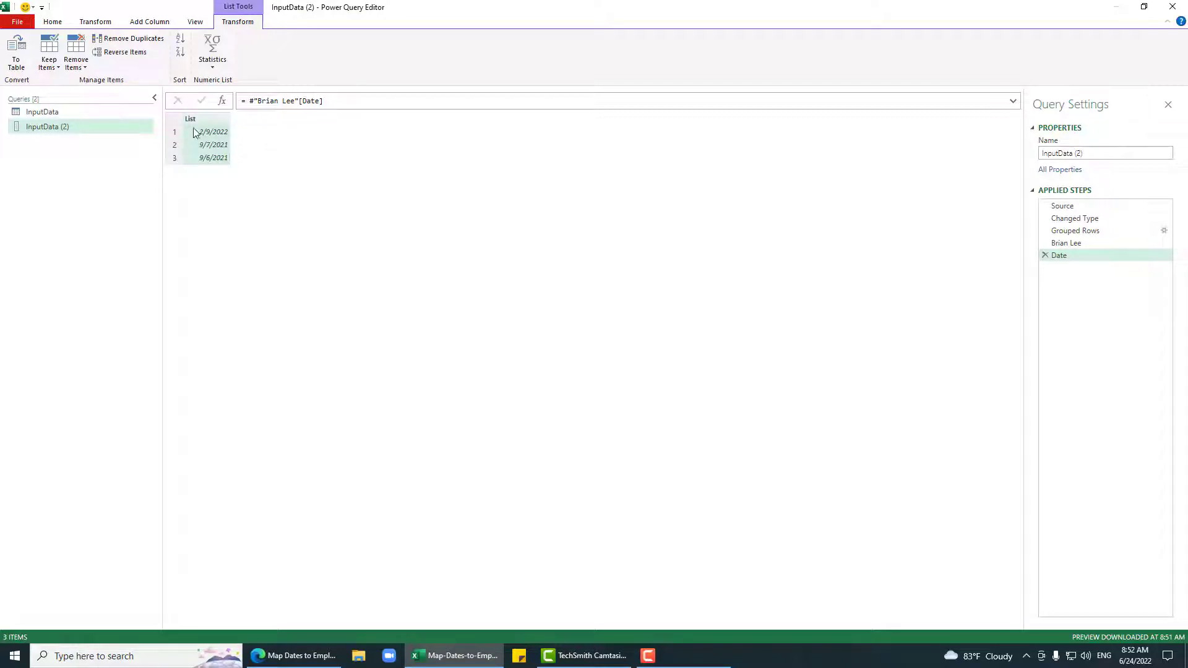
pyautogui.click(202, 147)
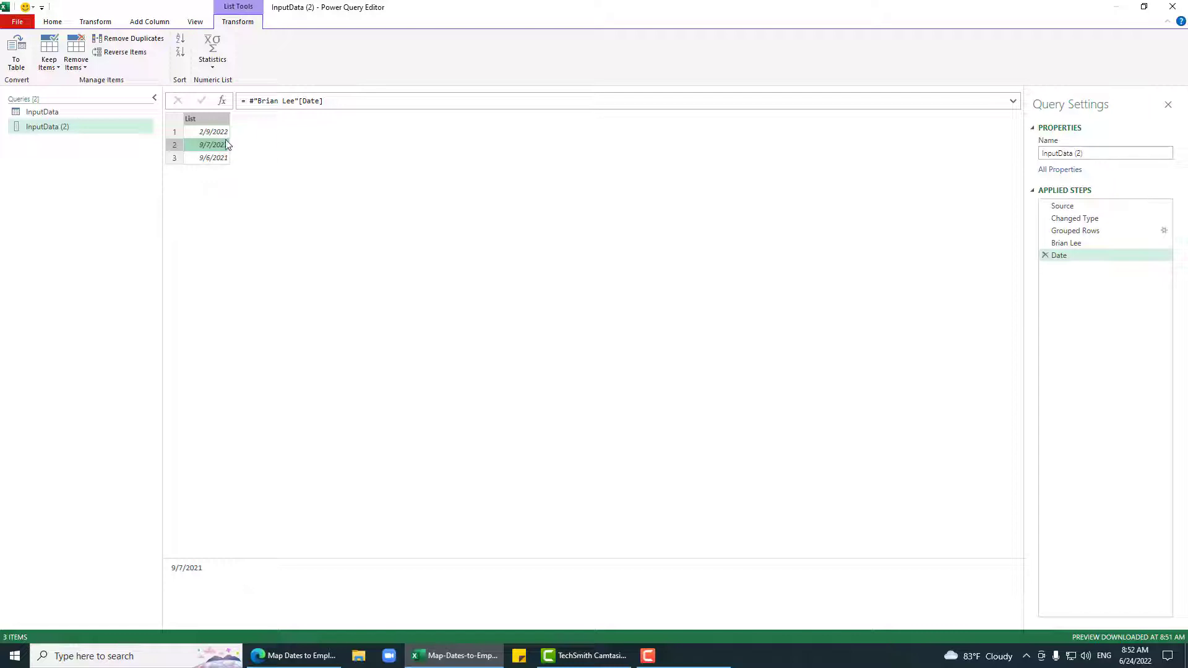
pyautogui.click(214, 132)
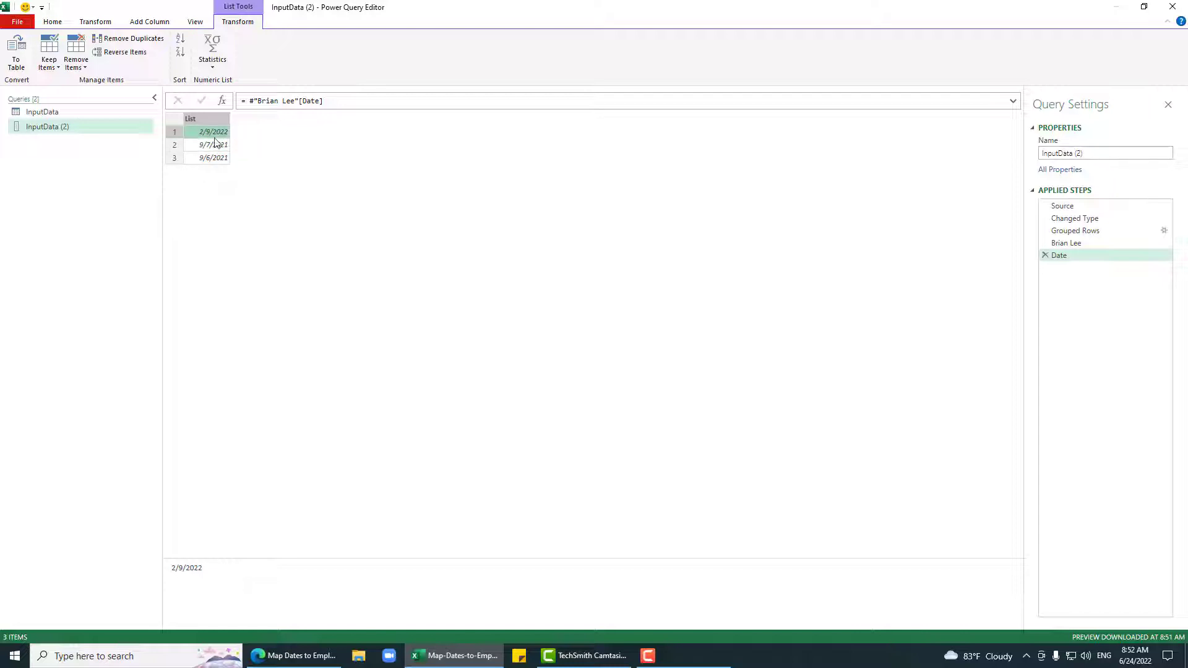
pyautogui.click(213, 146)
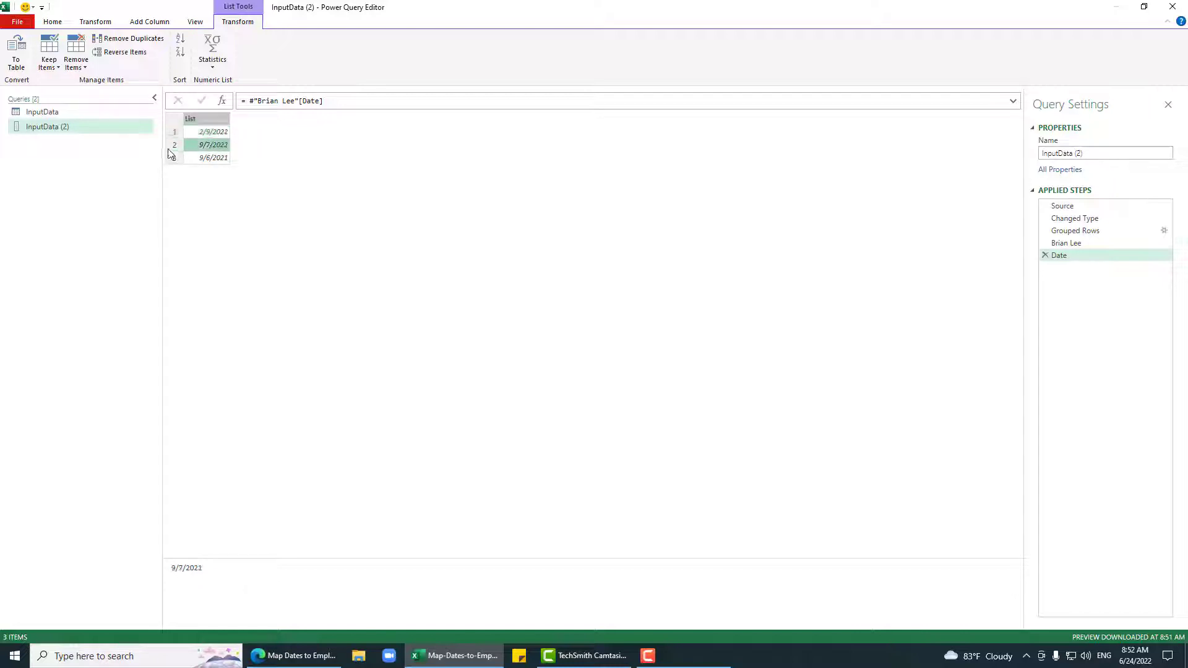
pyautogui.click(221, 132)
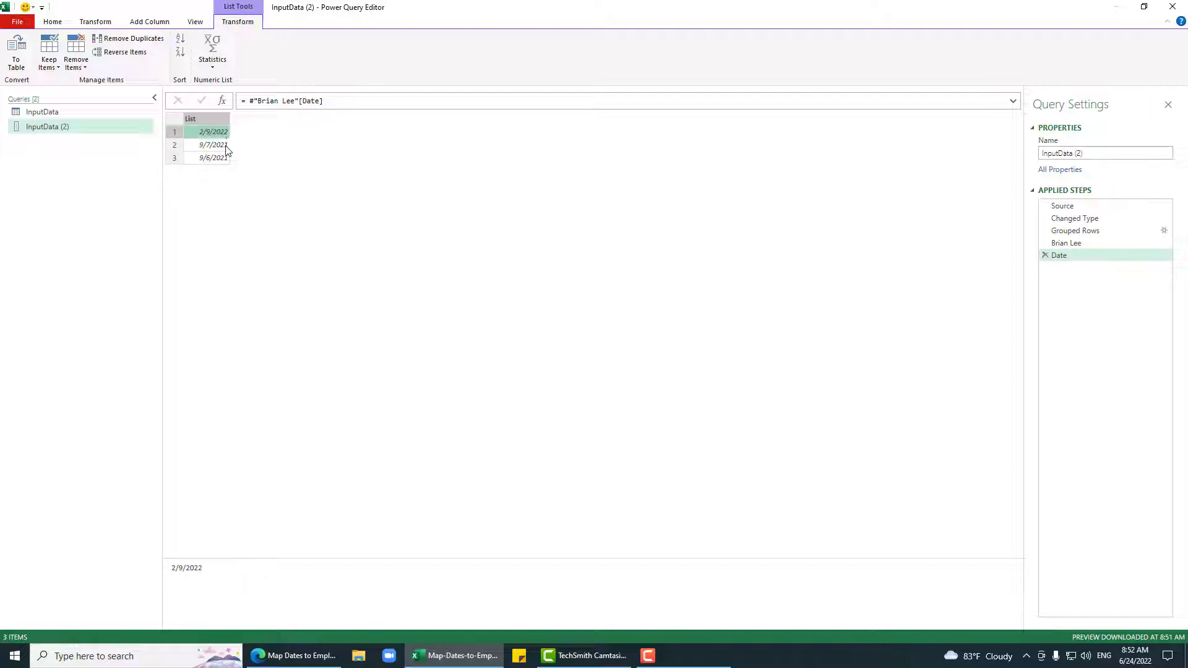
pyautogui.click(227, 149)
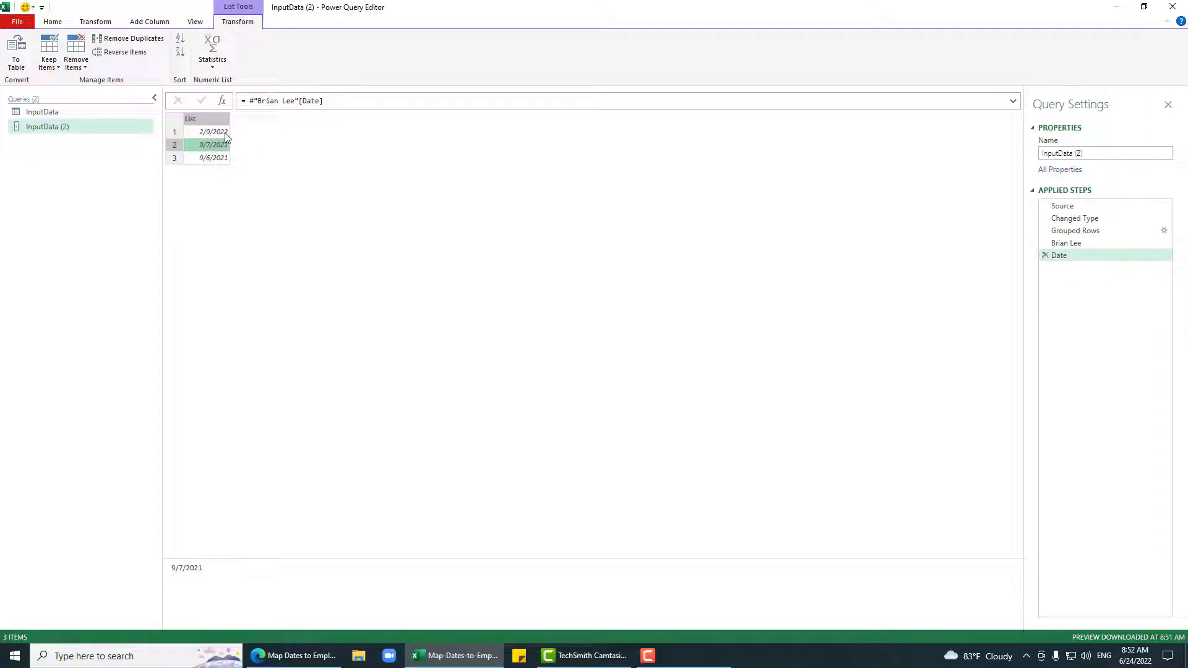
pyautogui.click(225, 133)
pyautogui.click(218, 147)
# Step: Add a custom step beginning List.PositionOf with Date as its list argument
pyautogui.click(222, 101)
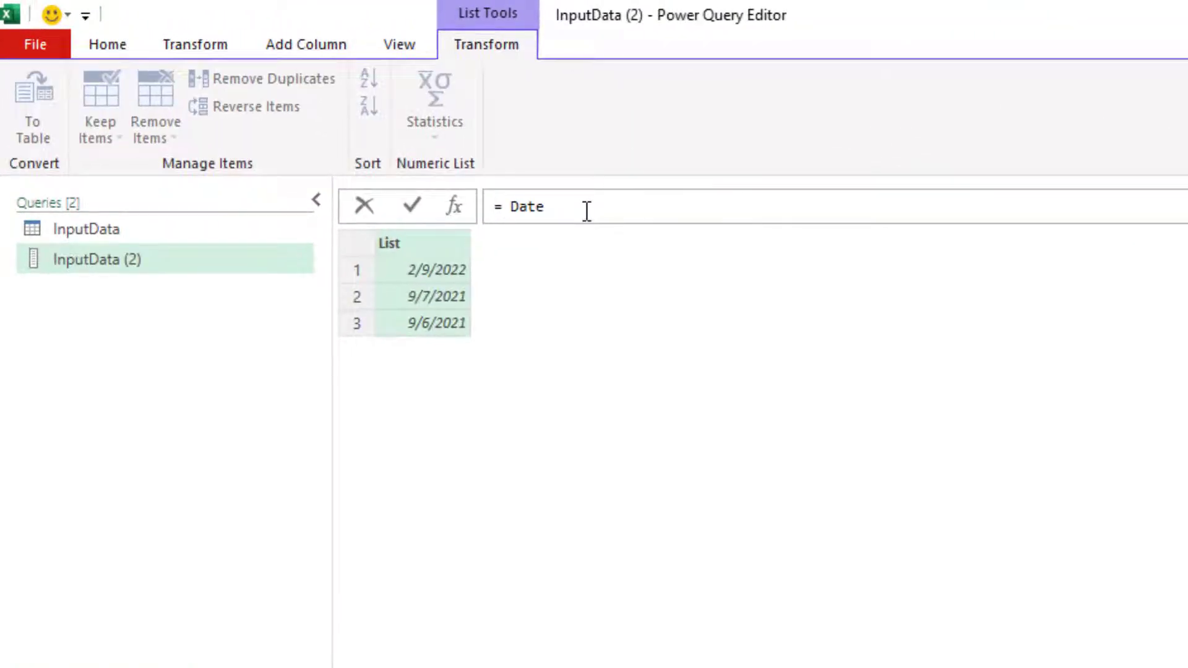
pyautogui.write('LP')
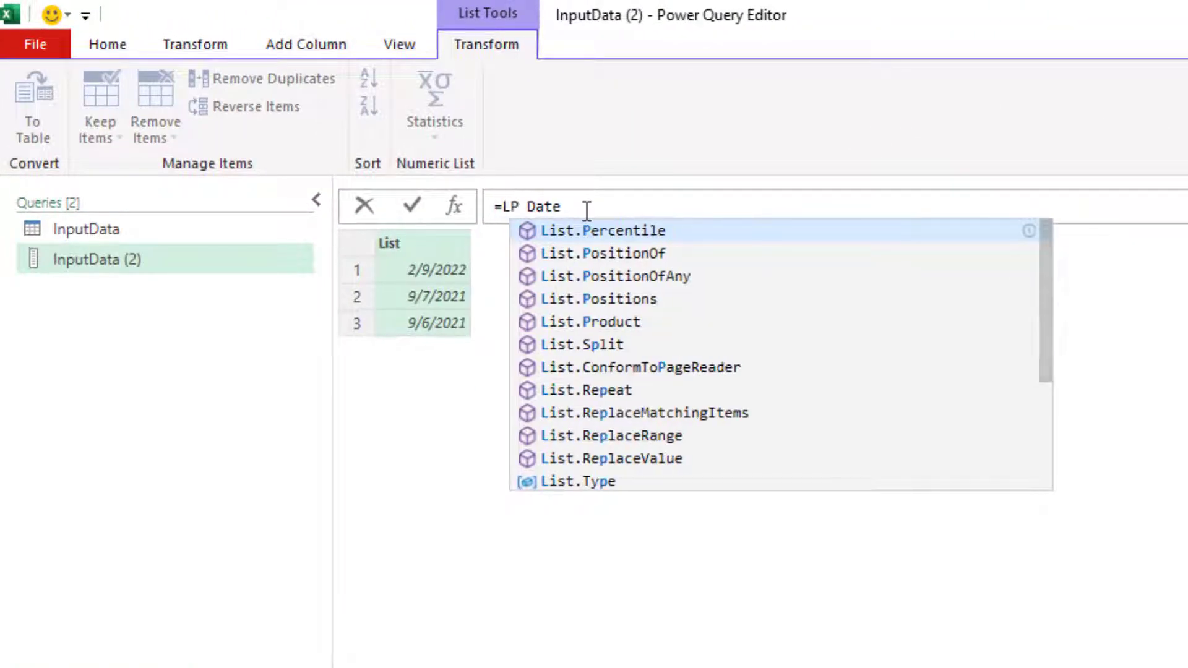
pyautogui.write('F')
pyautogui.press('Tab')
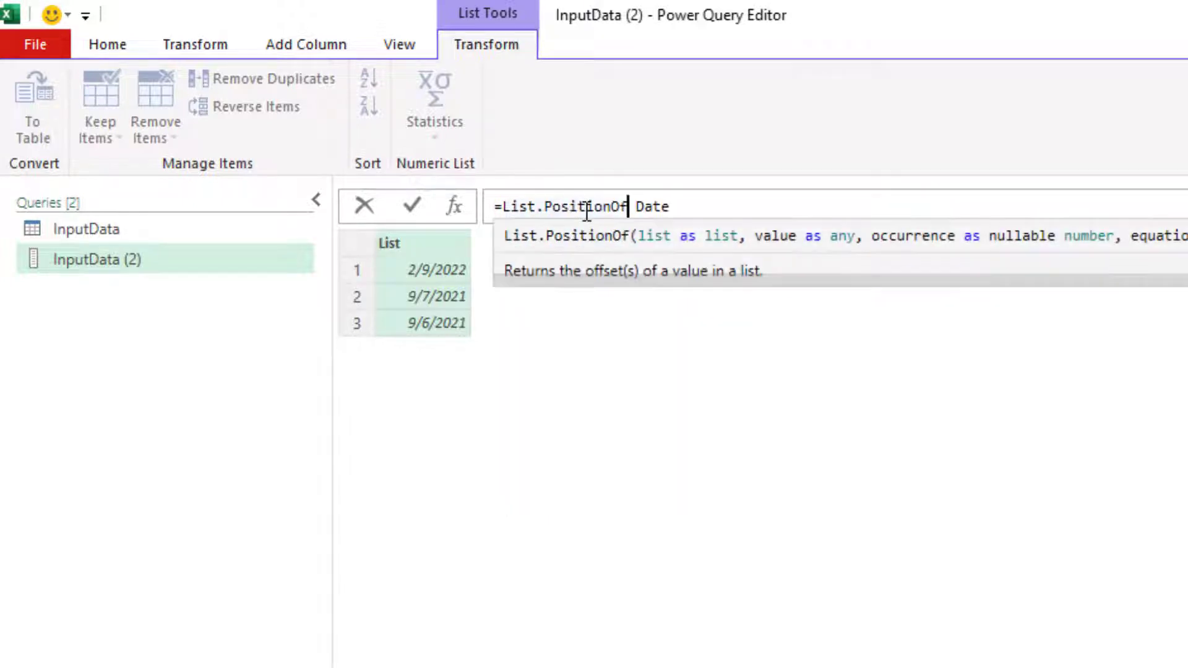
pyautogui.write('()')
pyautogui.press('BackSpace')
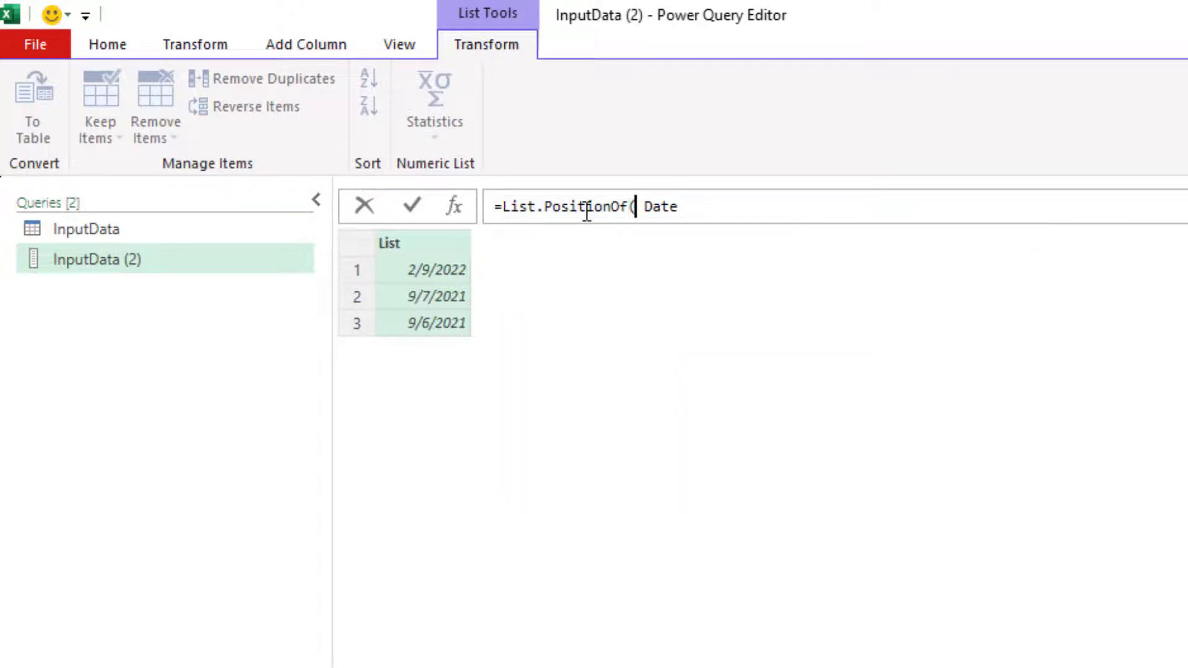
pyautogui.press('Right')
pyautogui.press('BackSpace')
# Step: Complete the formula as List.PositionOf(Date,#date(2022,2,8)), which returns -1
pyautogui.click(698, 204)
pyautogui.write(', ')
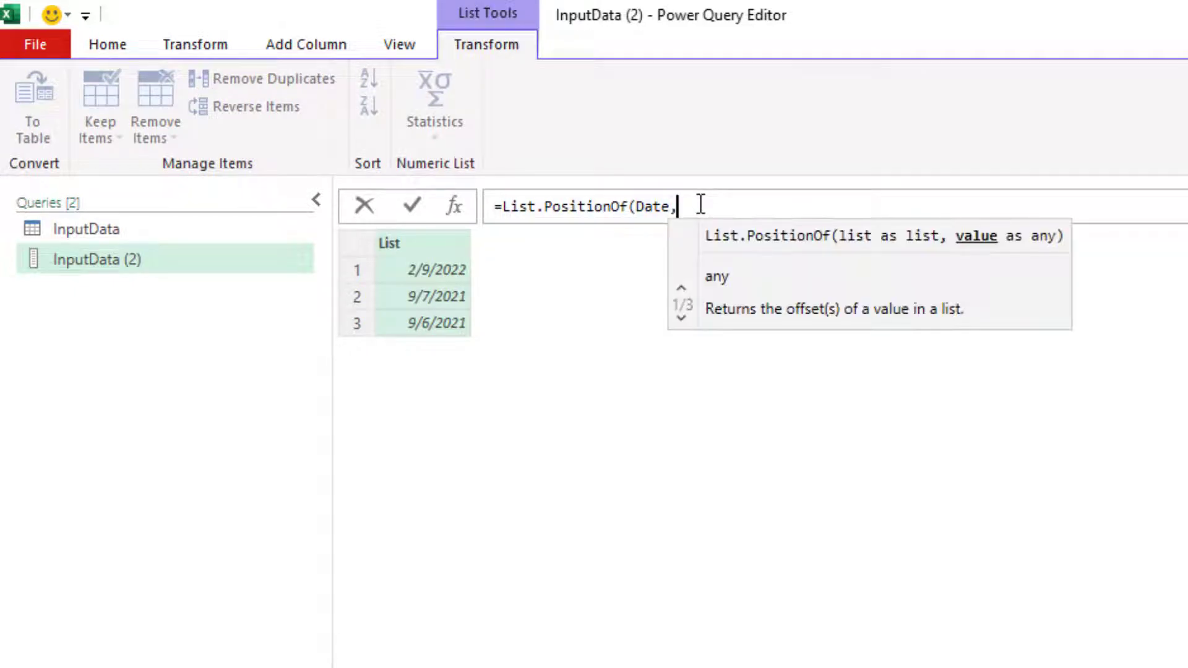
pyautogui.write('#D')
pyautogui.press('BackSpace')
pyautogui.press('BackSpace')
pyautogui.write('da')
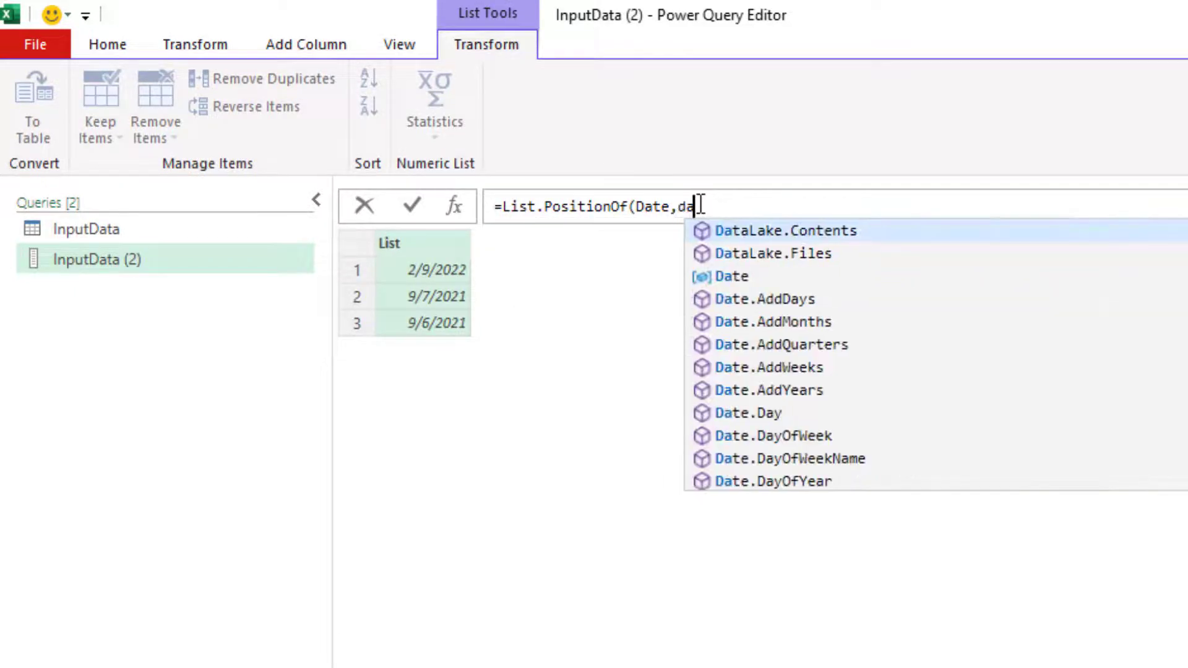
pyautogui.press('BackSpace')
pyautogui.press('BackSpace')
pyautogui.write('#dat')
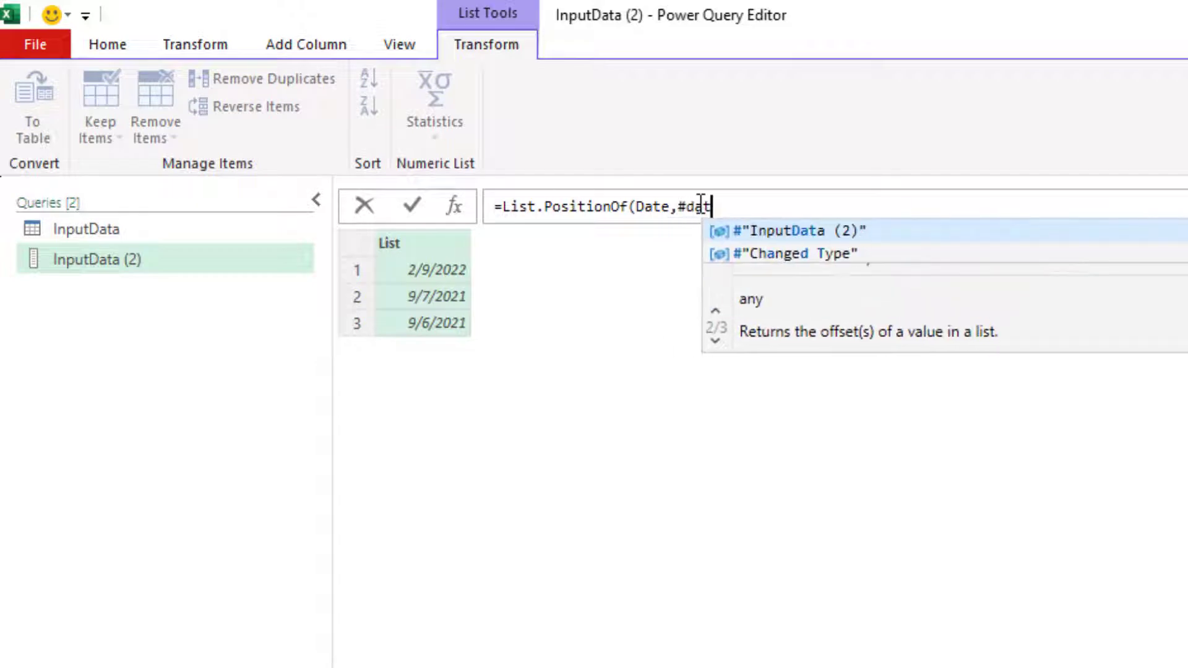
pyautogui.write('e(')
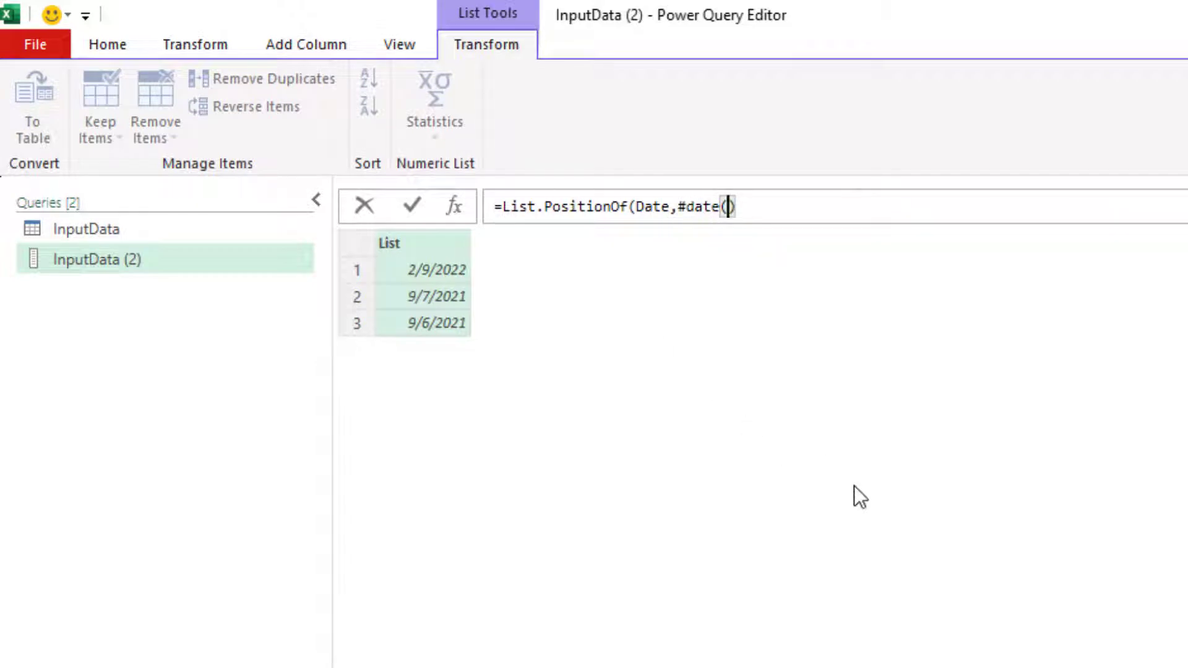
pyautogui.write('2022,')
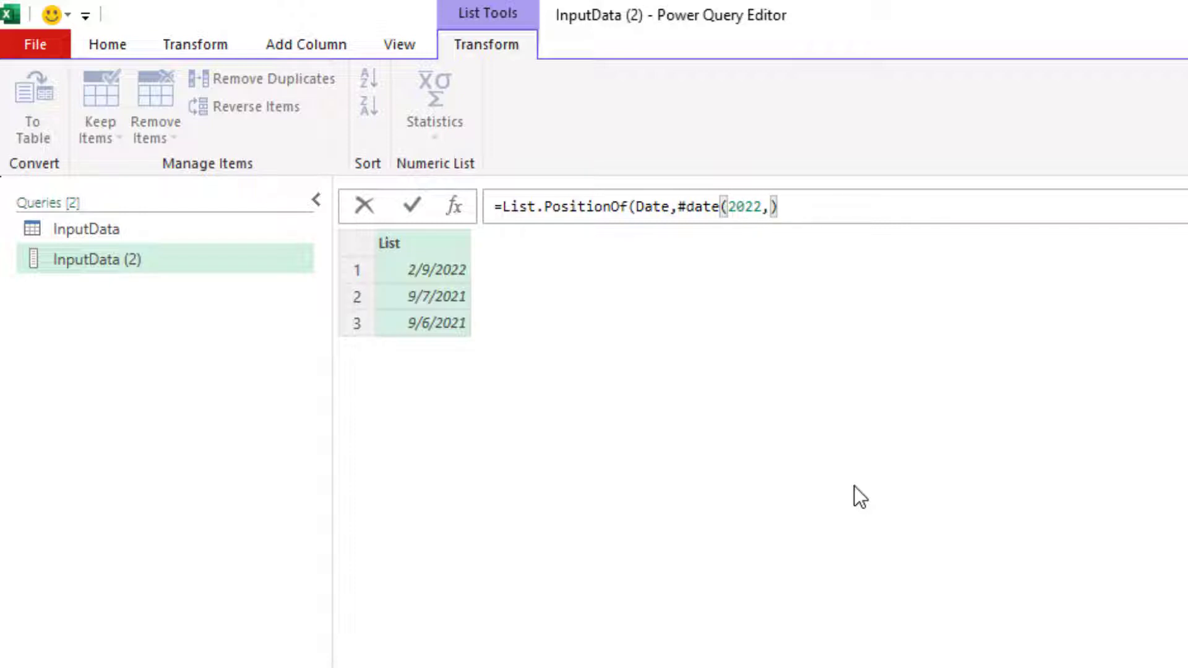
pyautogui.write('2,8))(')
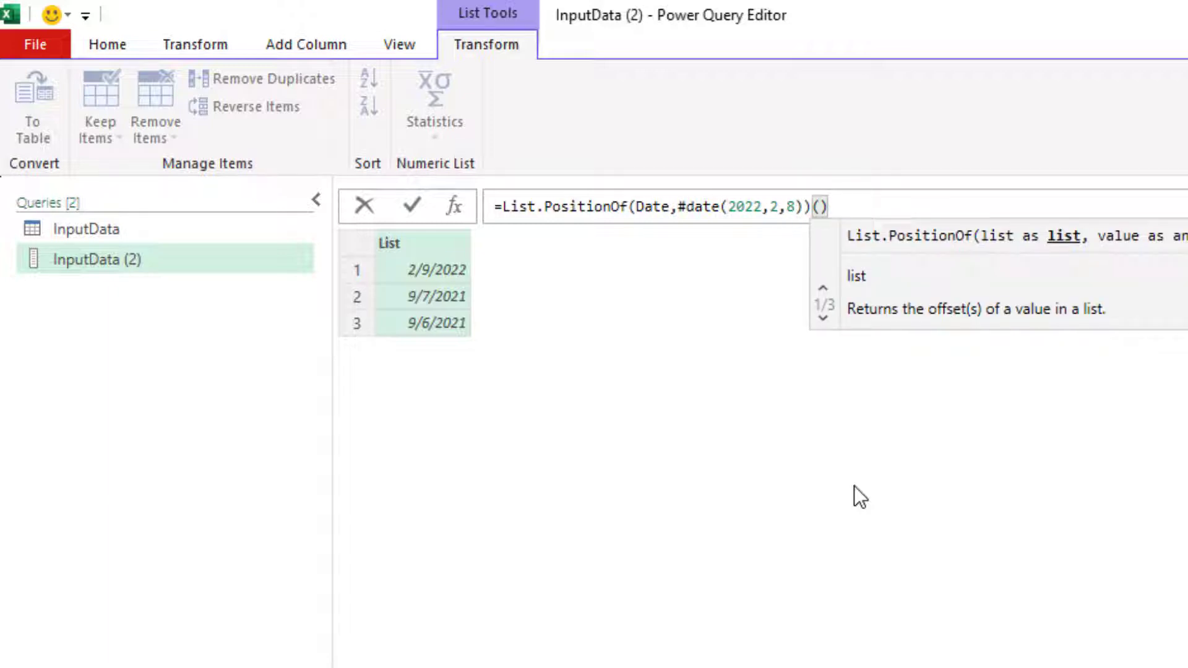
pyautogui.press('BackSpace')
pyautogui.press('BackSpace')
pyautogui.press('BackSpace')
pyautogui.write(')')
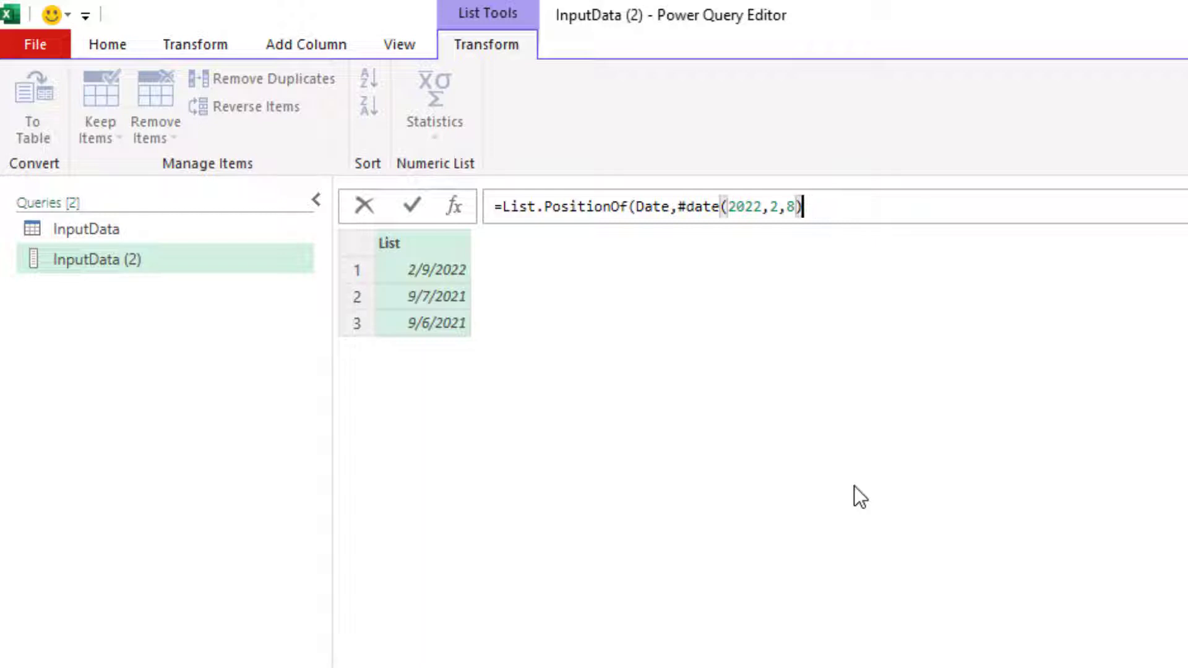
pyautogui.write(')')
pyautogui.press('Return')
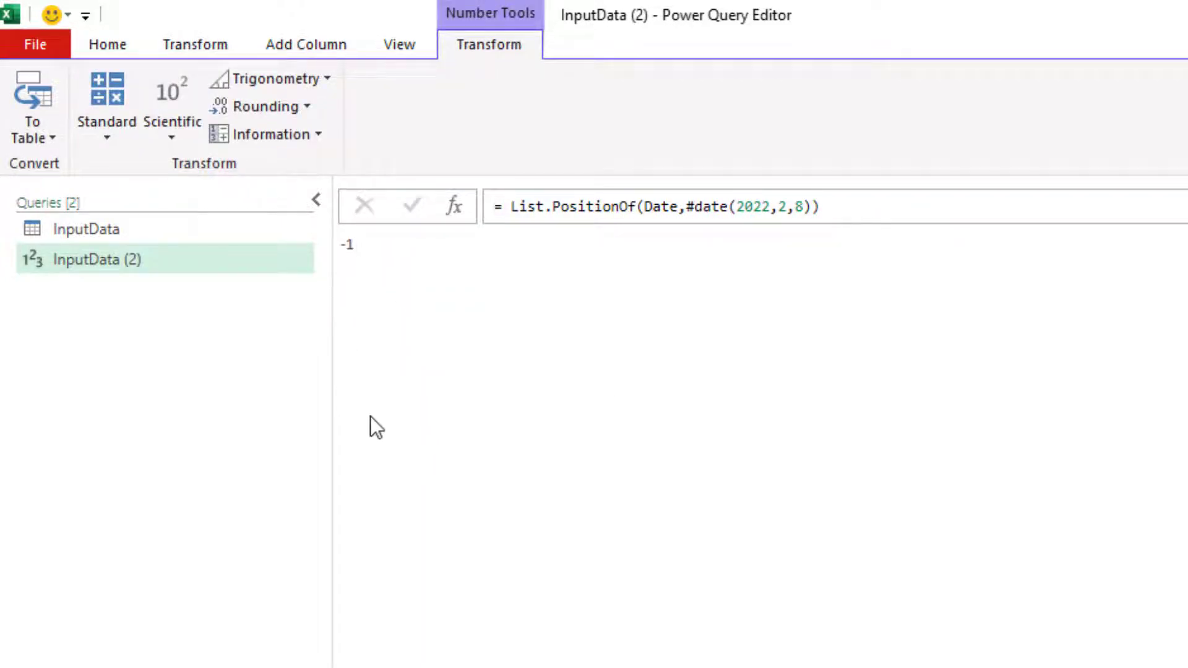
# Step: Add a custom step starting if Custom1=-1 then List.PositionOf(Date,#date(2022,2,8)
pyautogui.click(454, 206)
pyautogui.click(498, 207)
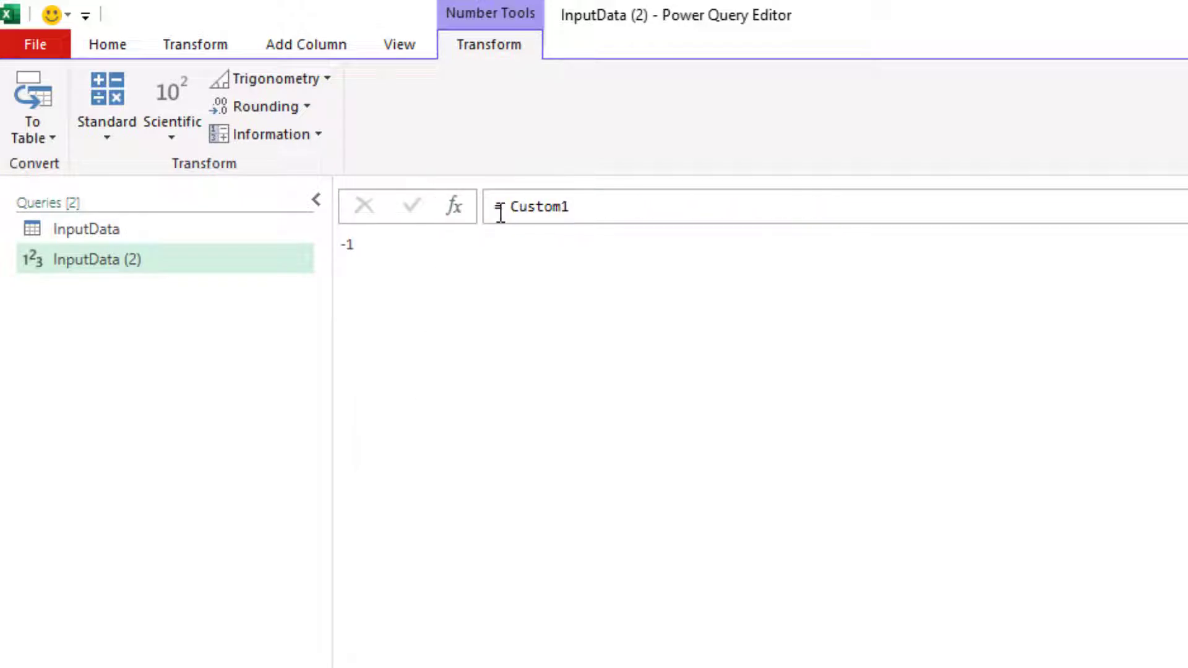
pyautogui.write('if')
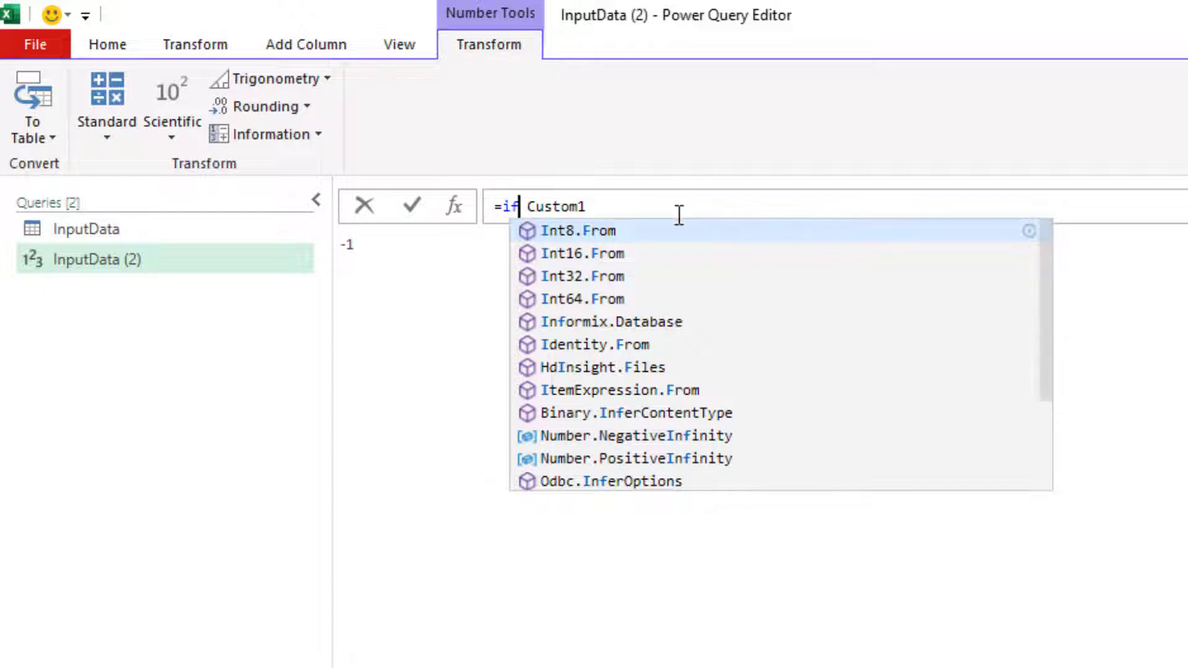
pyautogui.click(703, 211)
pyautogui.write('=-1 then ')
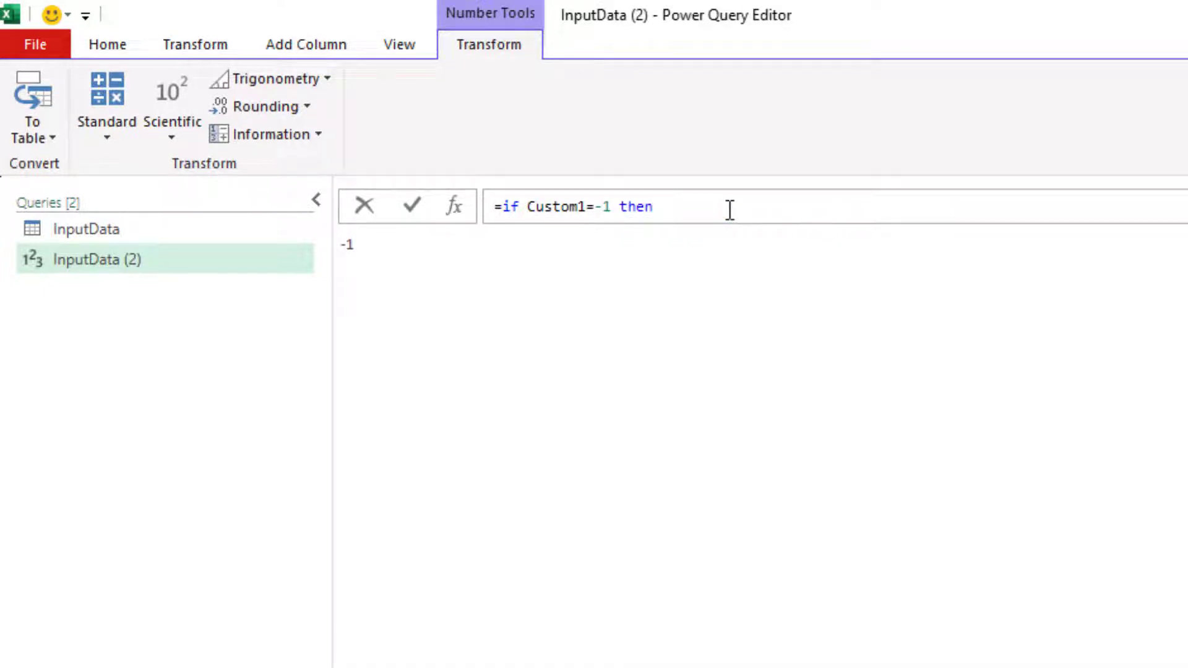
pyautogui.write('L')
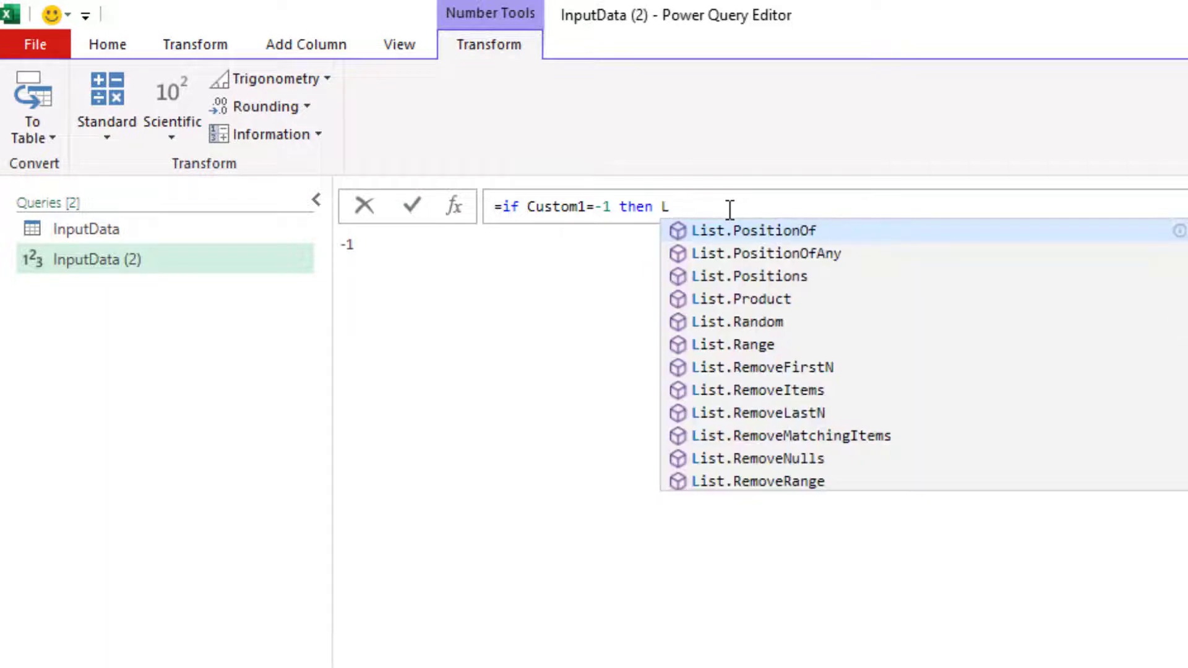
pyautogui.press('Tab')
pyautogui.write('(')
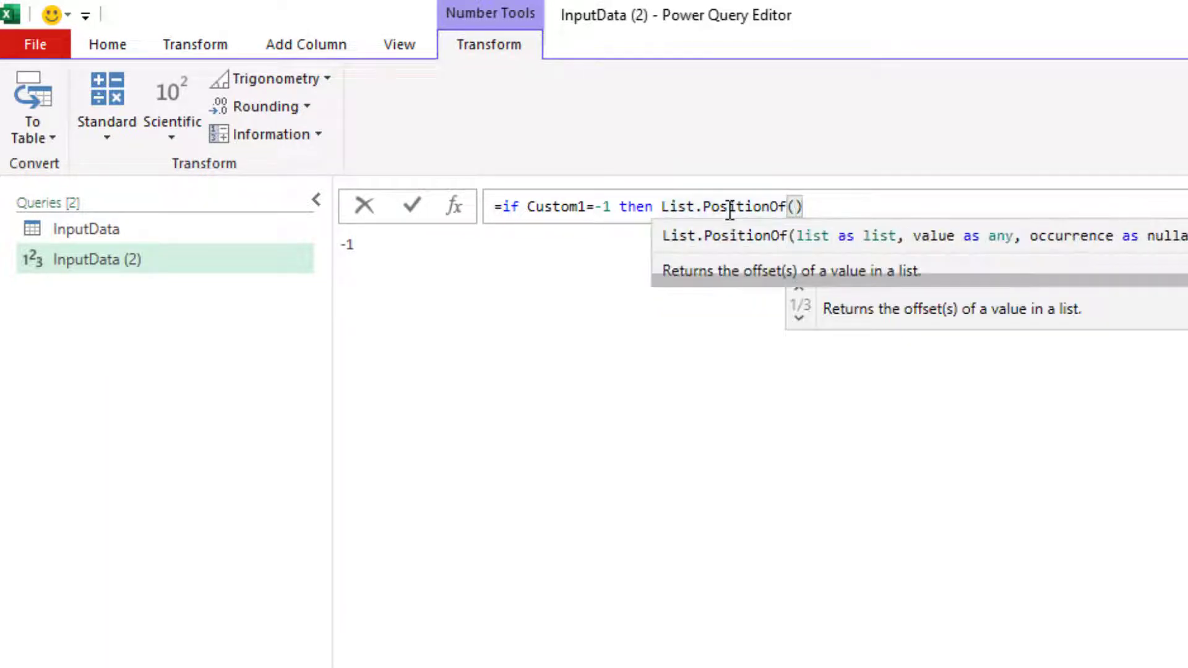
pyautogui.write('Date')
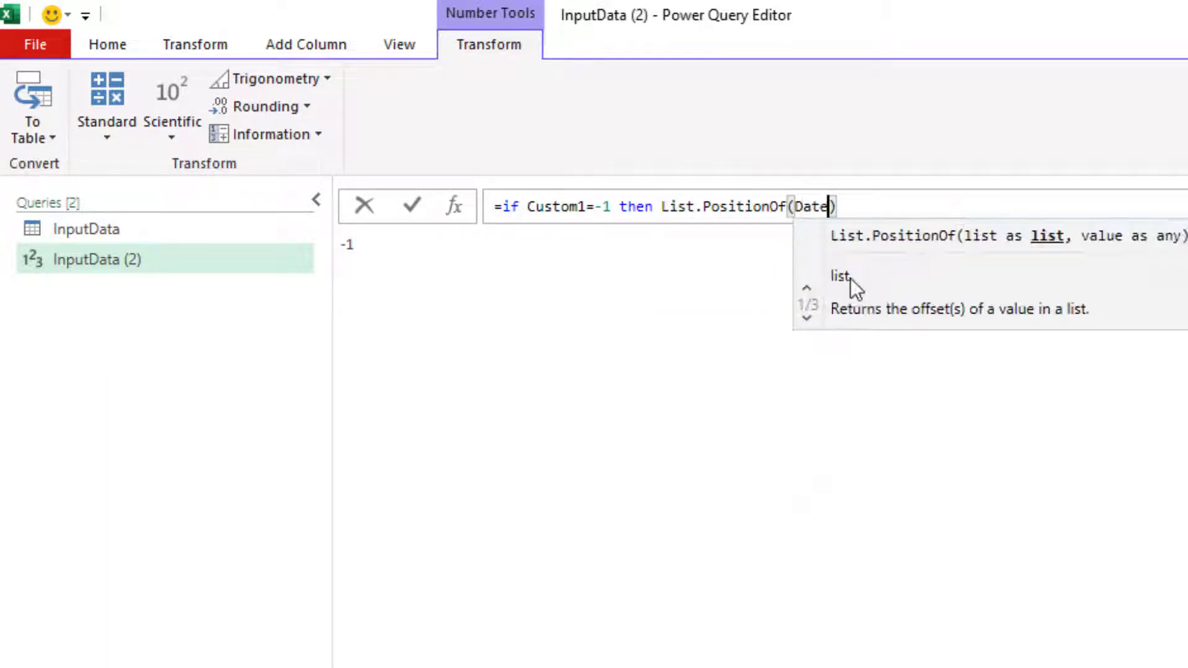
pyautogui.write(',')
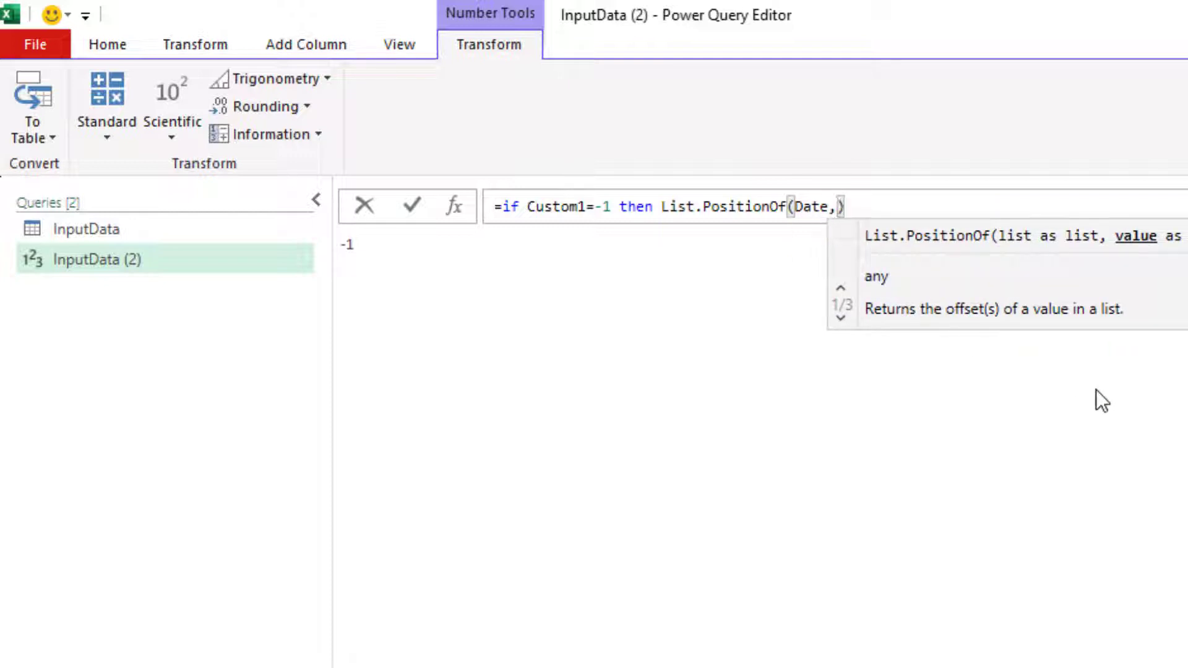
pyautogui.write('#D')
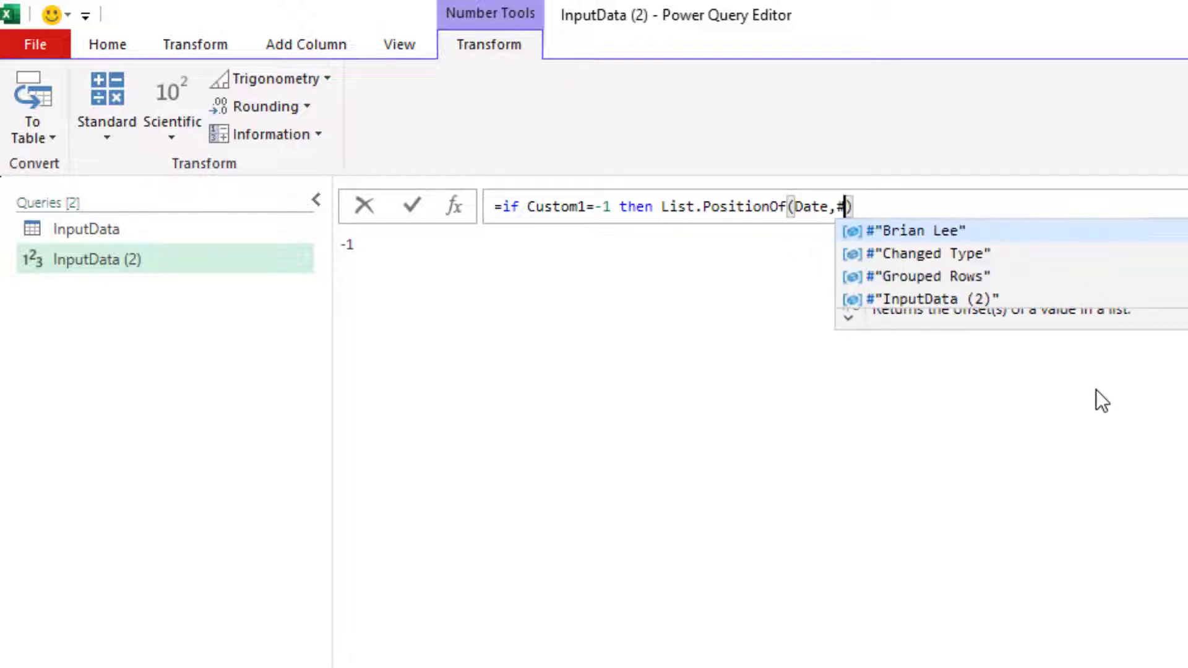
pyautogui.write('ate(')
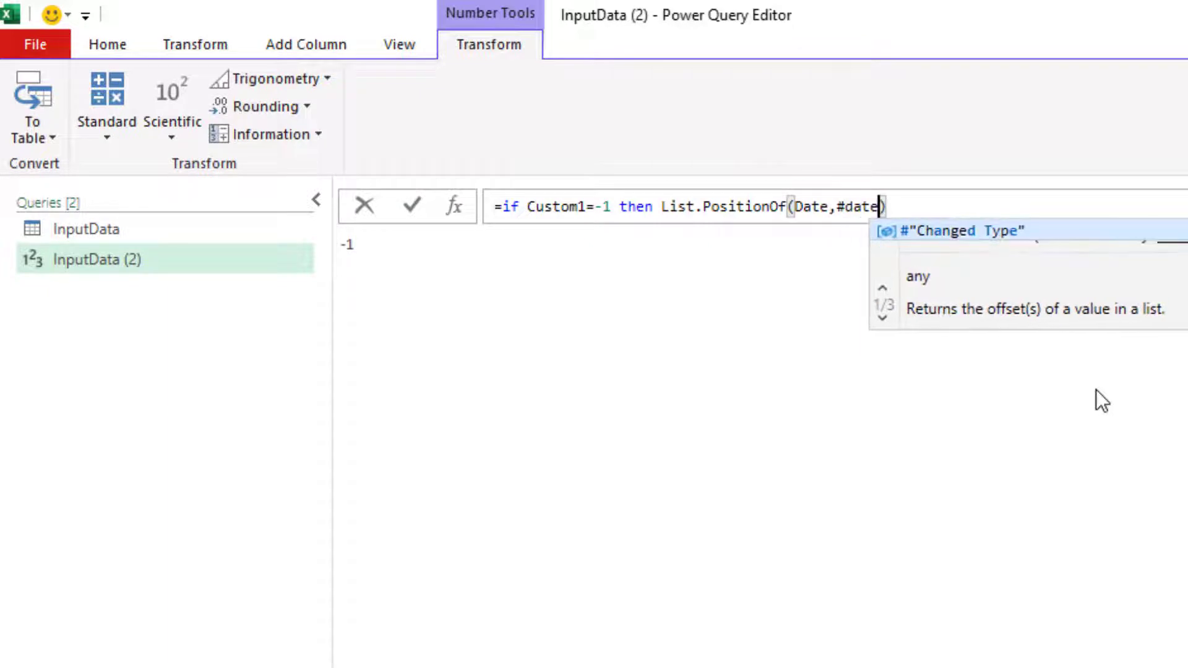
pyautogui.write('2022,')
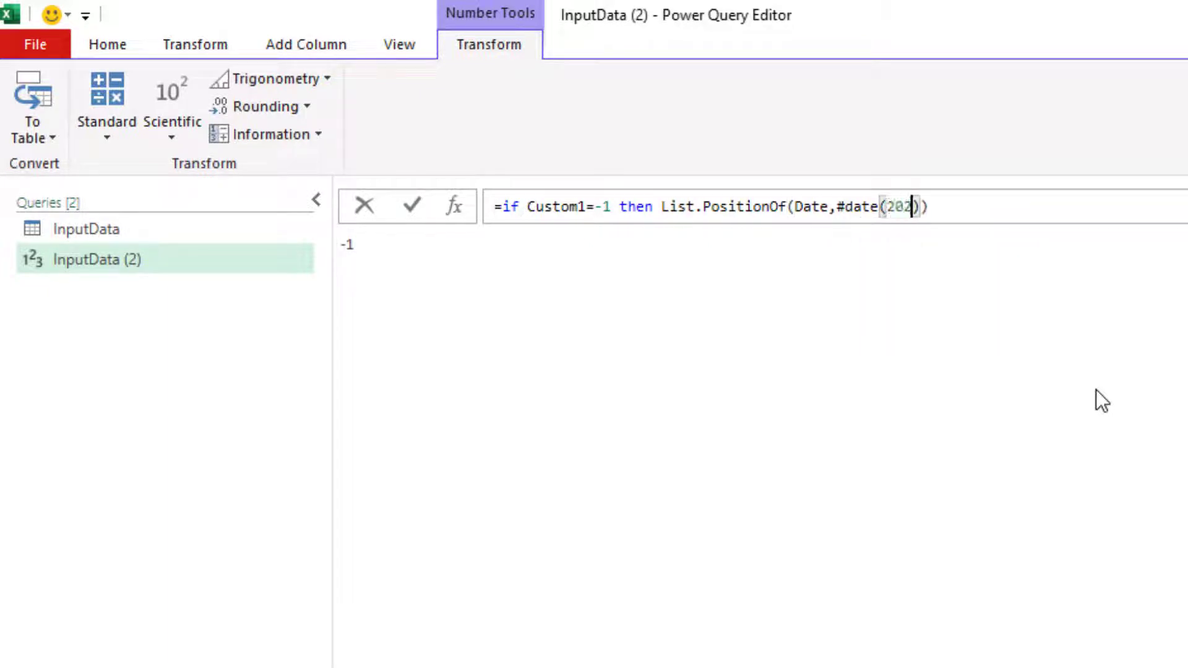
pyautogui.write('2,8')
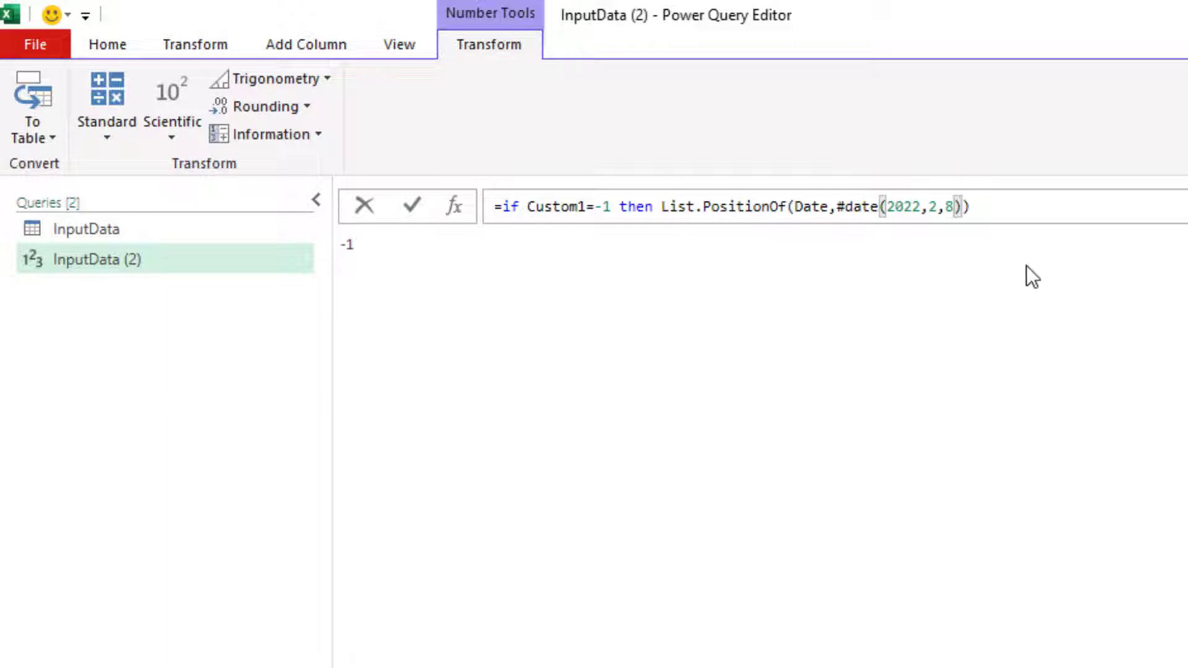
pyautogui.write(')')
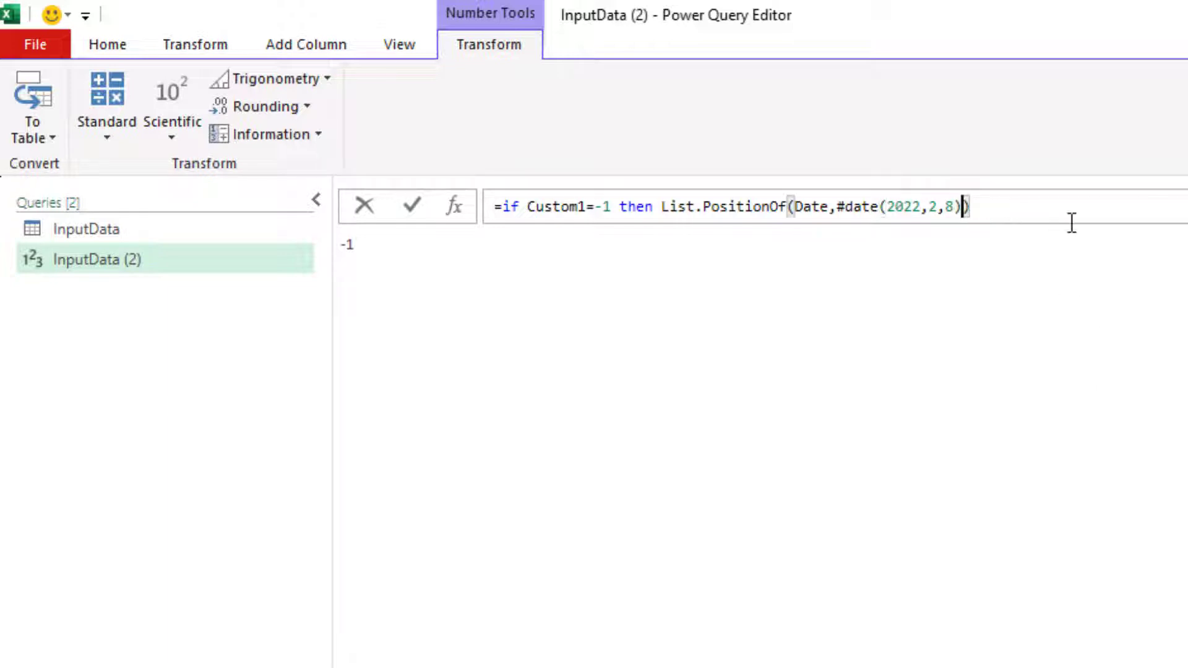
pyautogui.write(',')
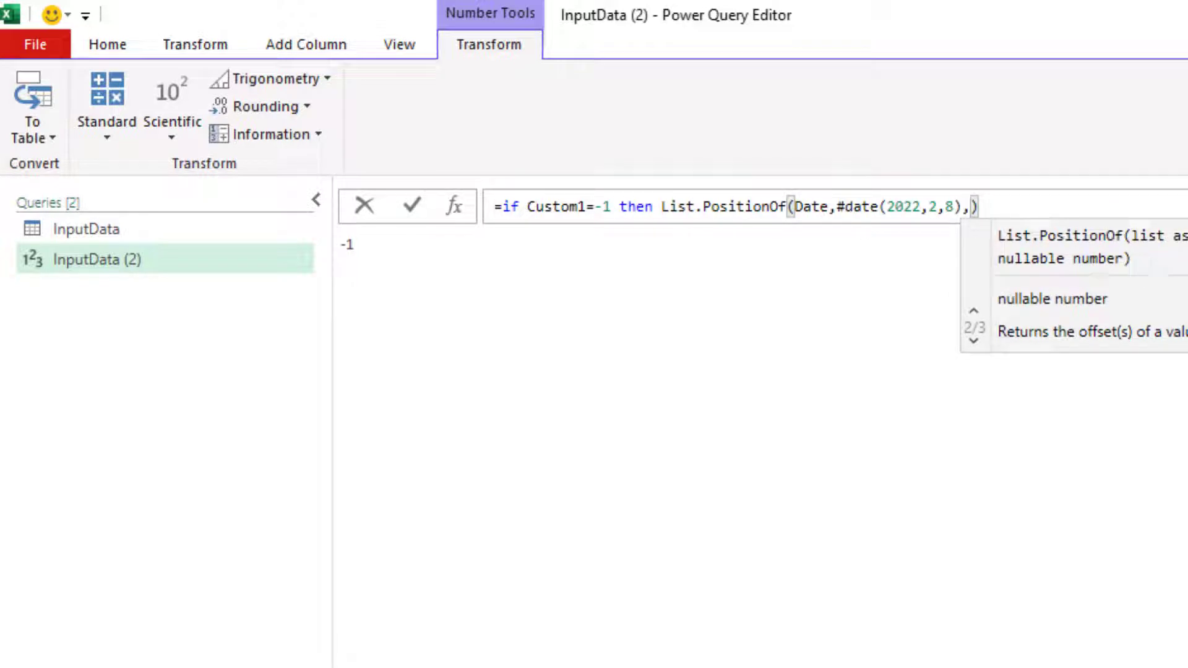
pyautogui.write('occ')
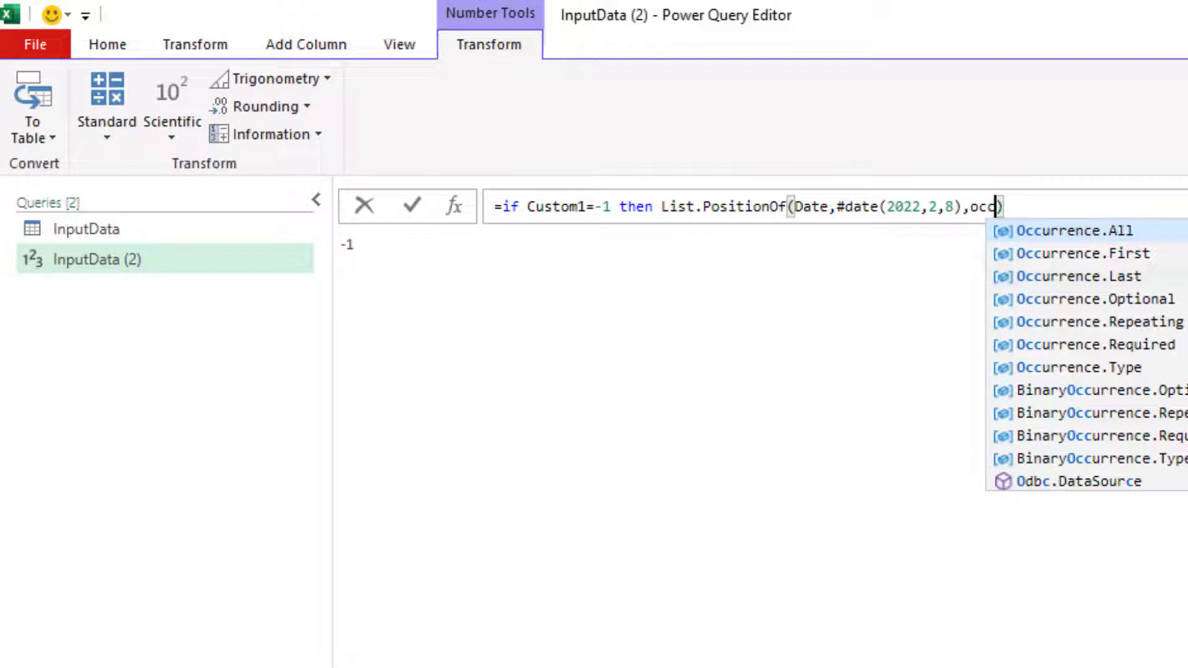
# Step: Add Occurrence.First and the condition each _>#date(2022,2,8), then commit the formula
pyautogui.press('Down')
pyautogui.press('Tab')
pyautogui.write(',each ')
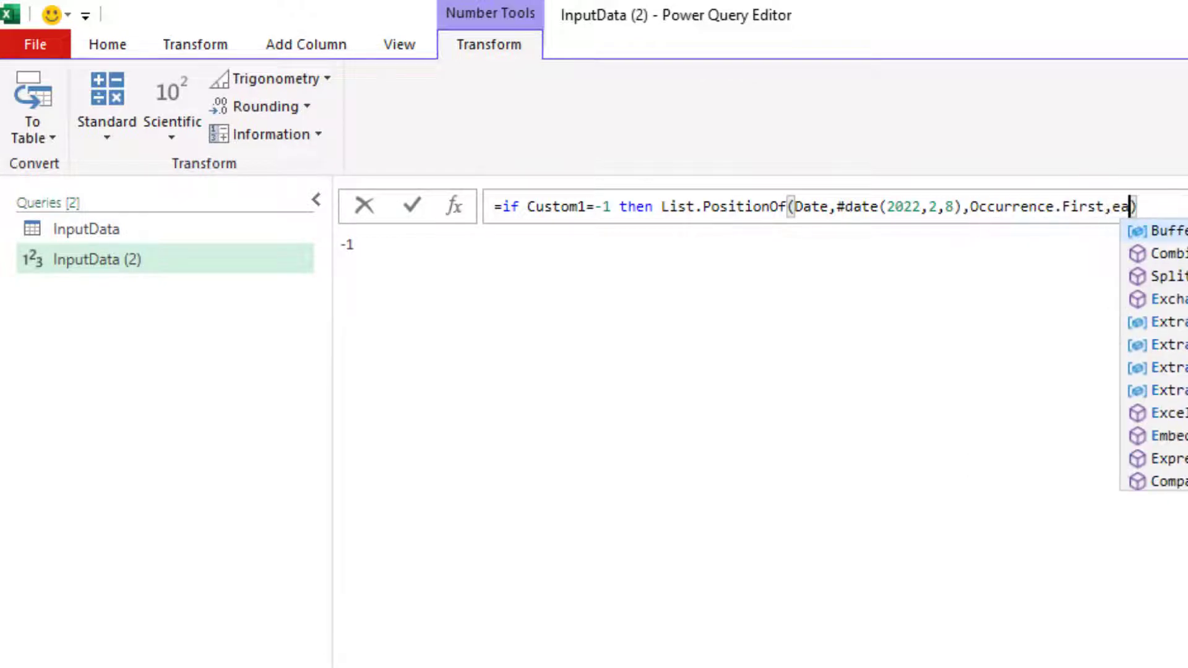
pyautogui.write('_')
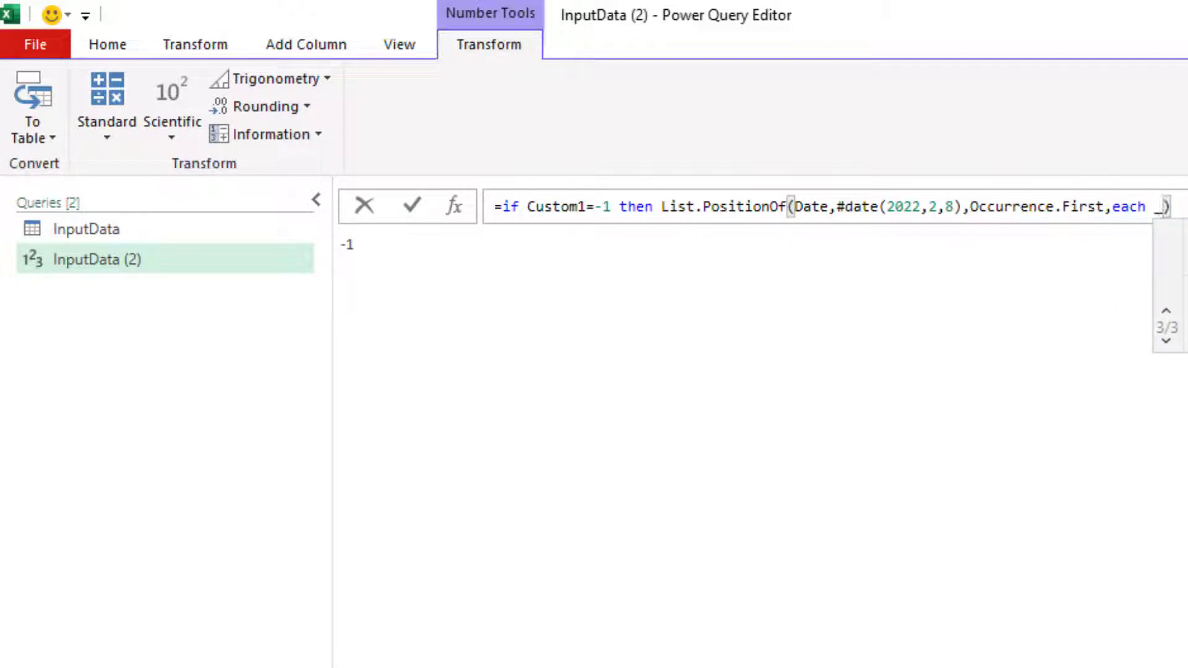
pyautogui.write('>')
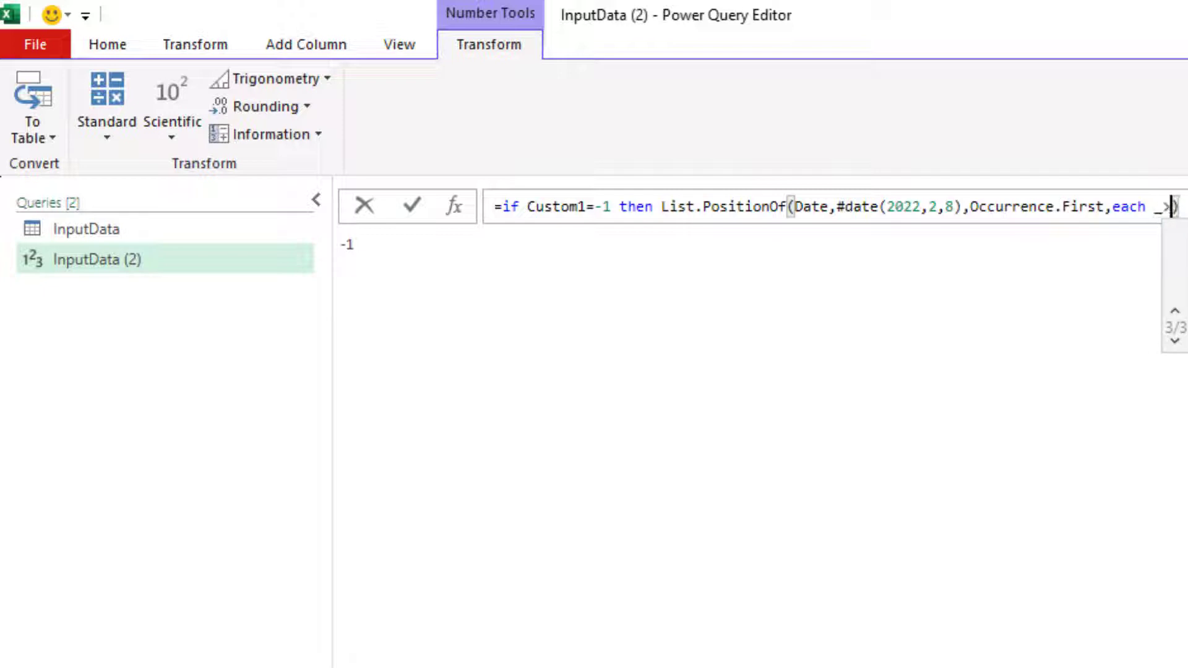
pyautogui.click(840, 206)
pyautogui.moveTo(839, 206); pyautogui.dragTo(971, 207)
pyautogui.hotkey('ctrl', 'c')
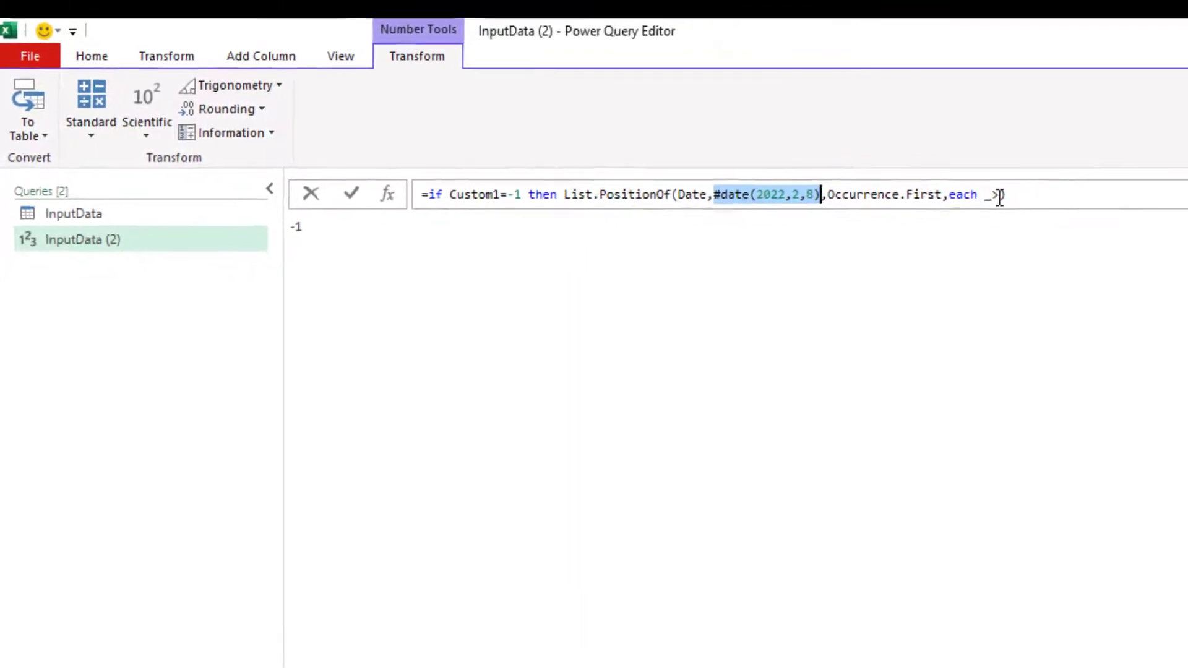
pyautogui.click(1168, 210)
pyautogui.hotkey('ctrl', 'v')
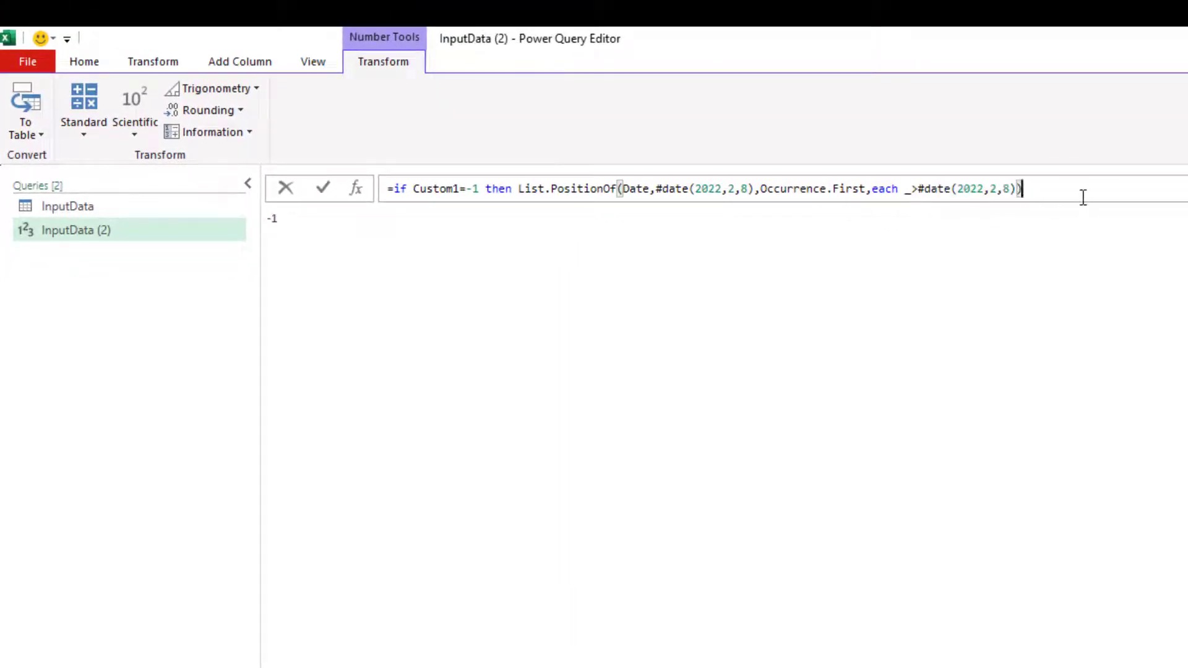
pyautogui.press('Return')
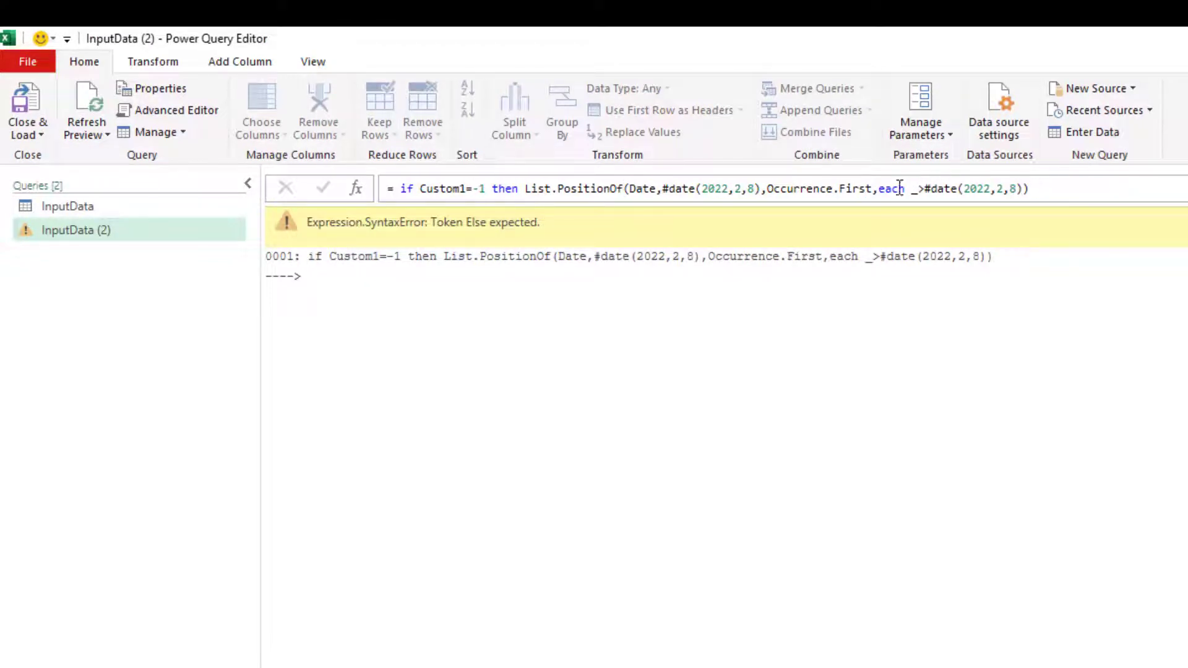
# Step: Add the missing closing bracket and an else Custom1 branch to the Custom2 formula
pyautogui.click(1122, 184)
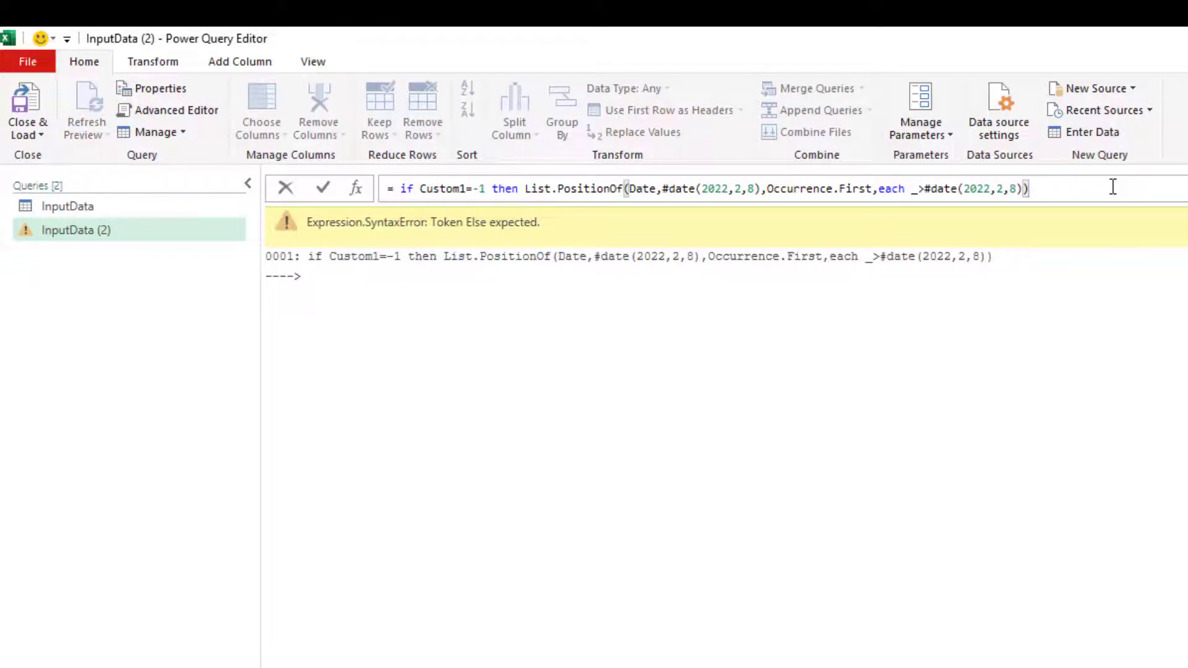
pyautogui.write(')')
pyautogui.press('BackSpace')
pyautogui.write('else ')
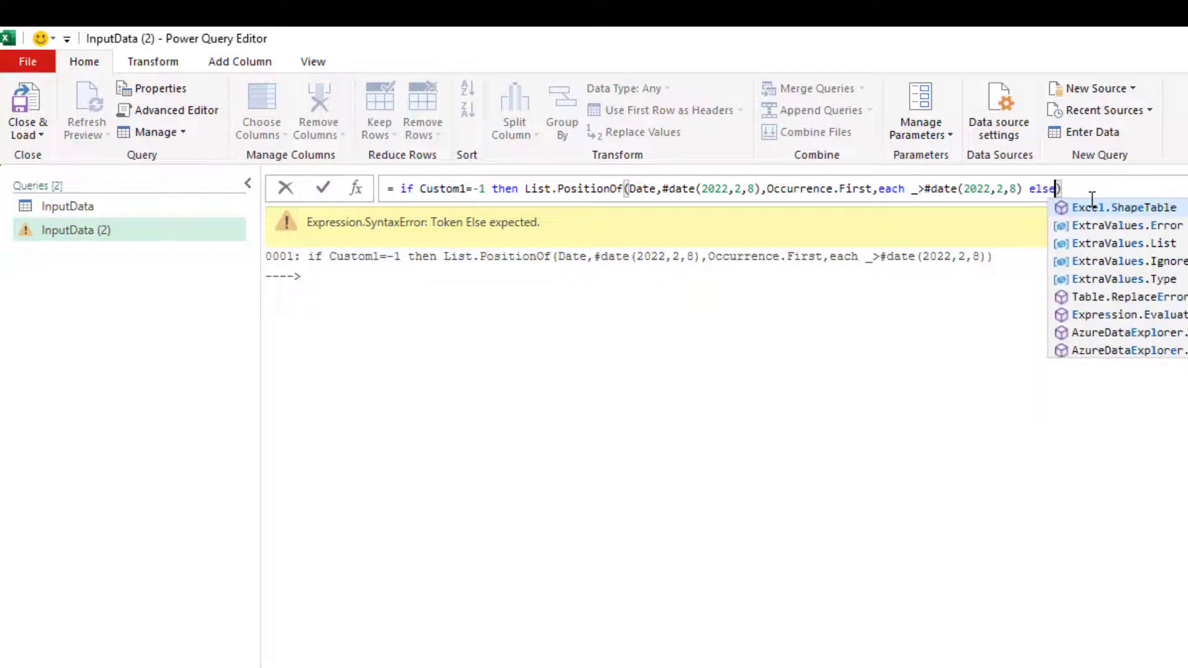
pyautogui.write('Custom1')
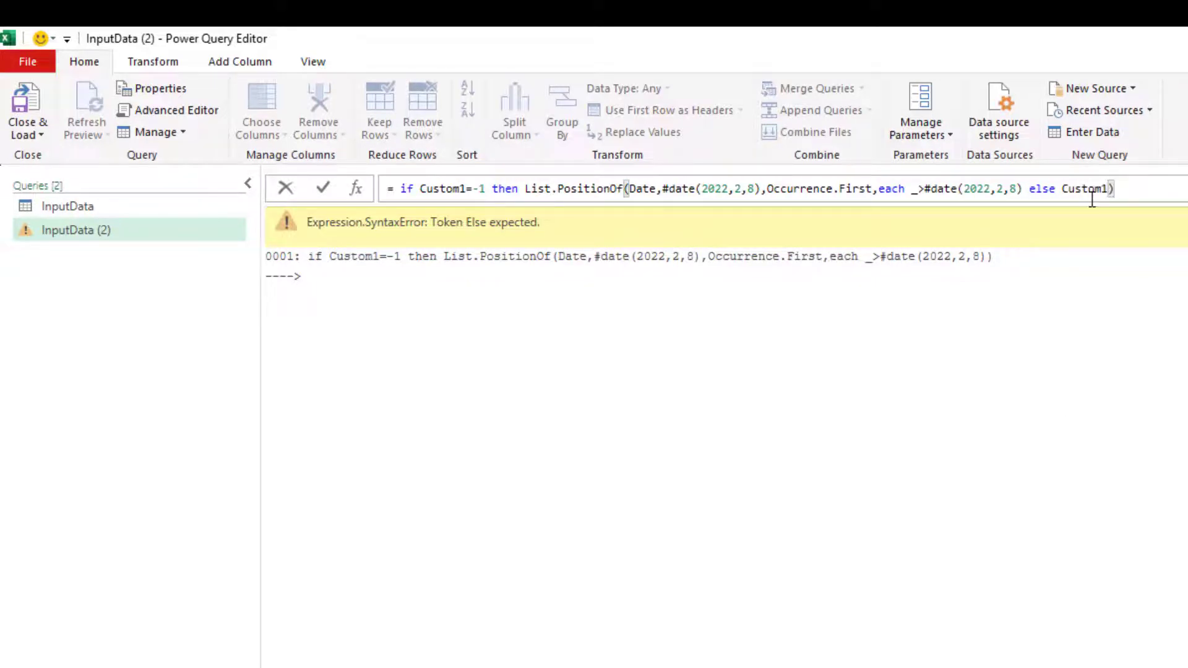
pyautogui.press('Return')
pyautogui.click(1025, 189)
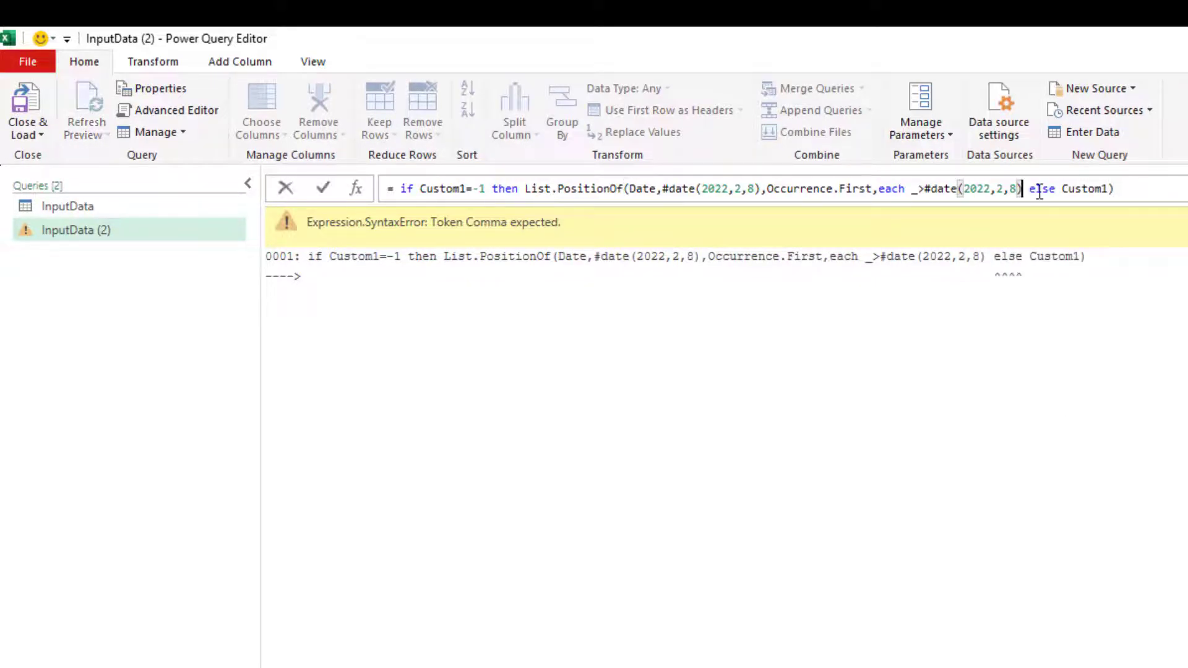
pyautogui.write(')')
pyautogui.click(1157, 194)
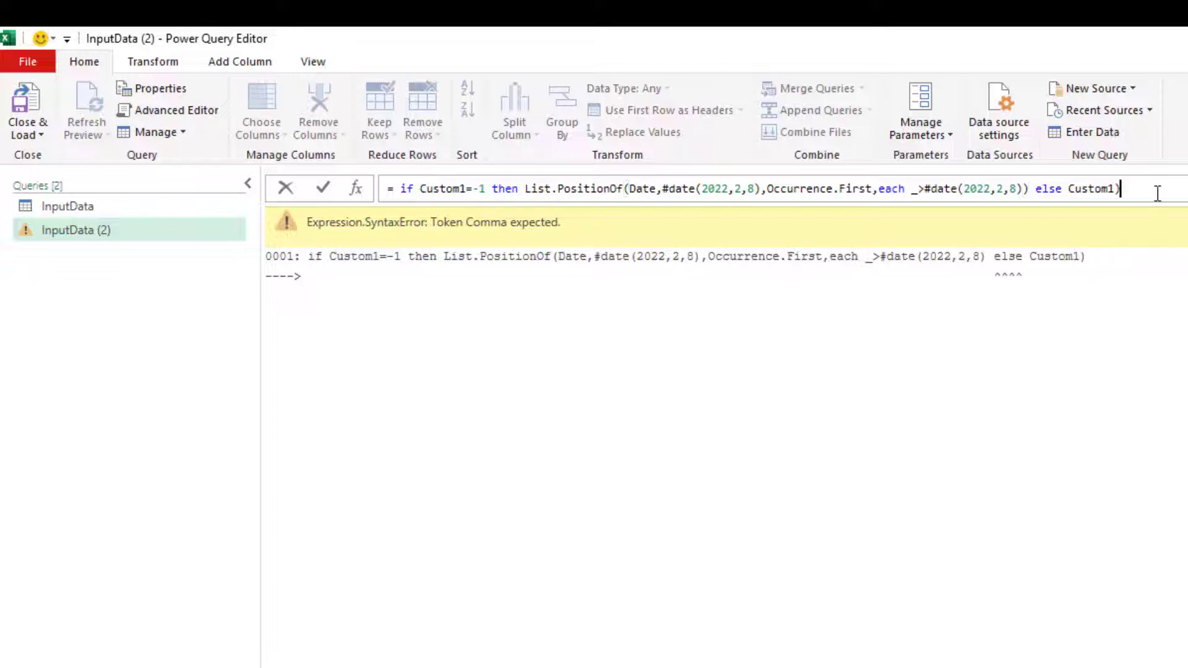
pyautogui.press('Return')
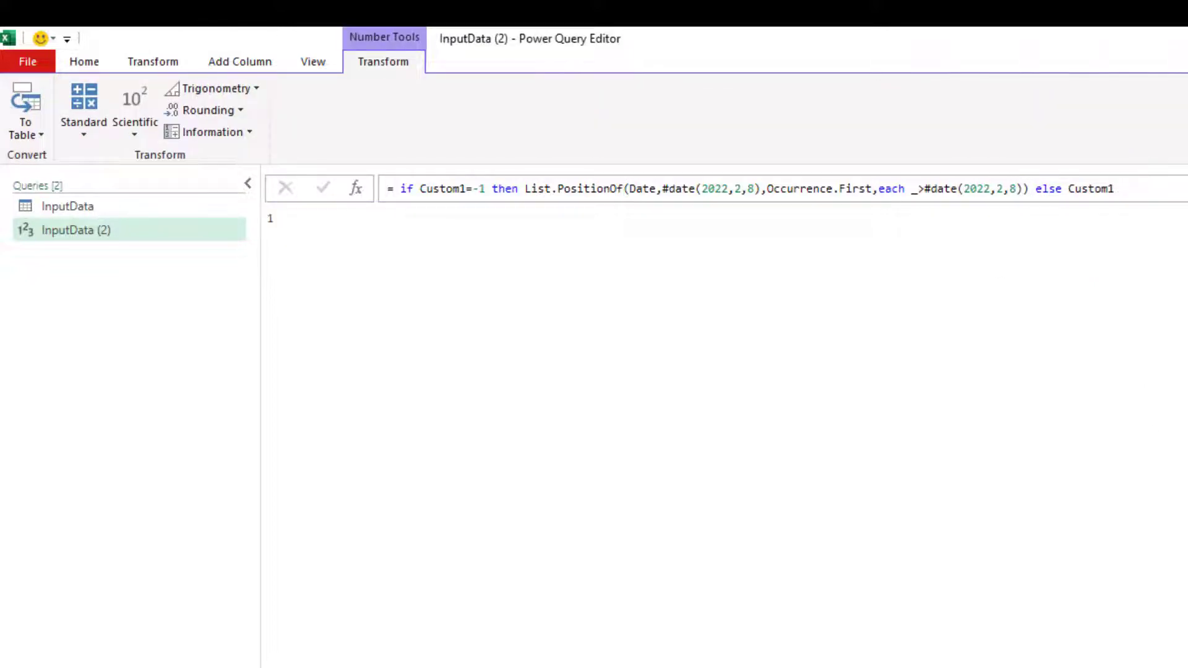
# Step: Review the Custom1, Date and Custom2 step results in Applied Steps
pyautogui.click(1066, 268)
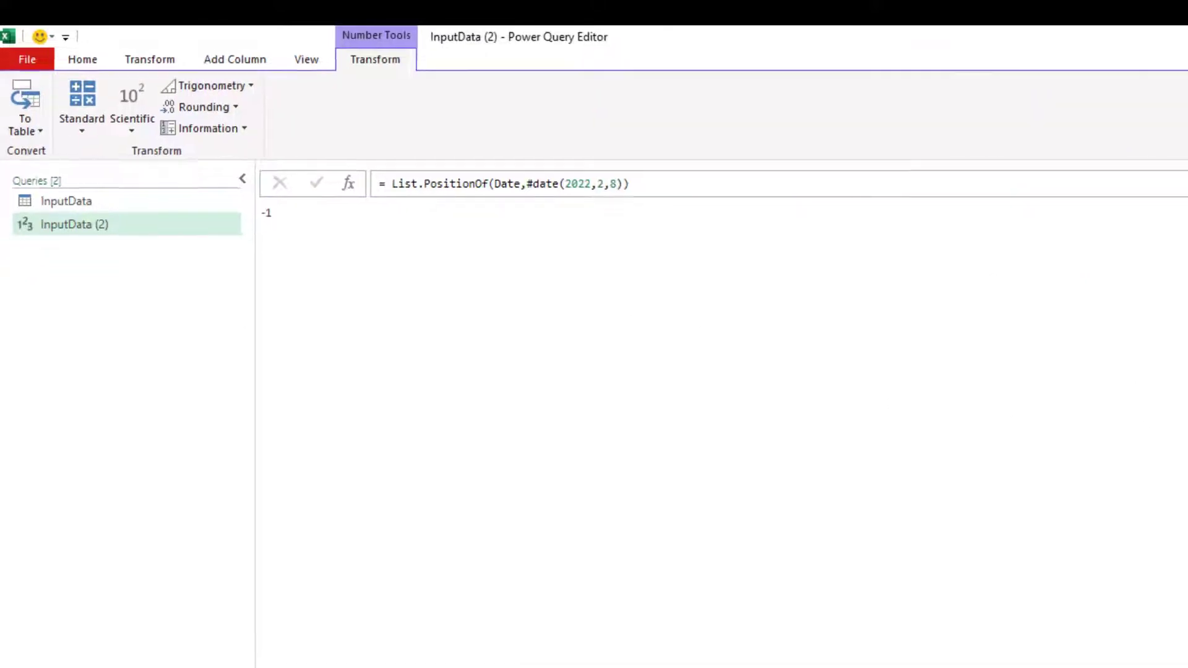
pyautogui.click(1060, 256)
pyautogui.click(221, 146)
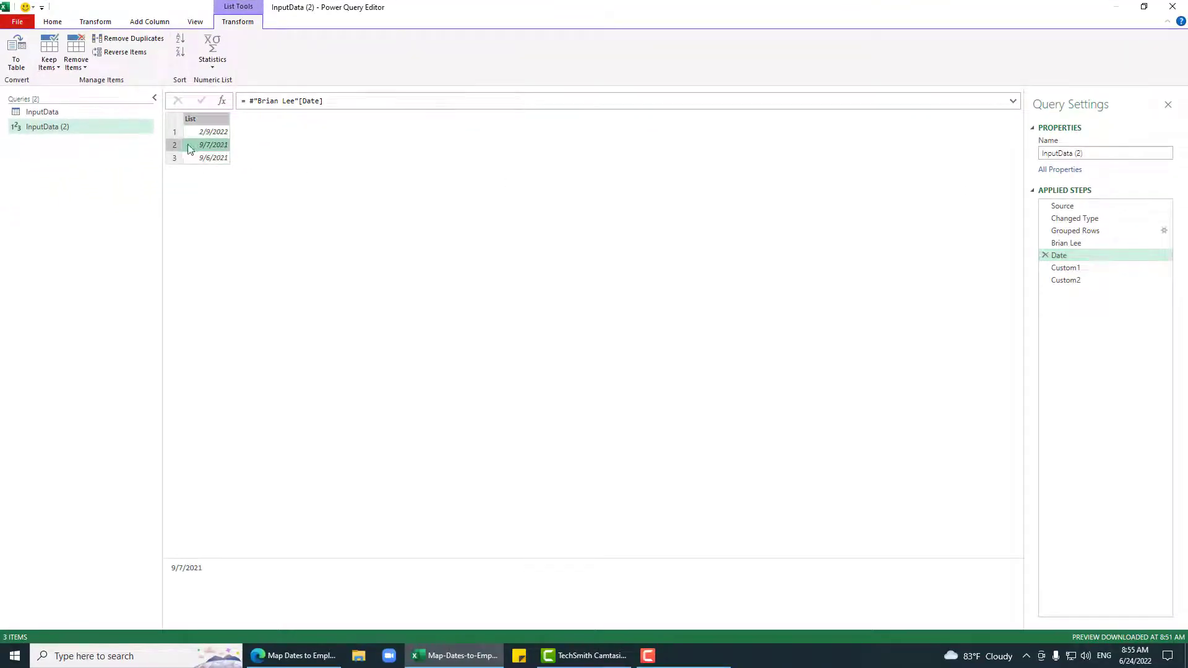
pyautogui.click(1083, 282)
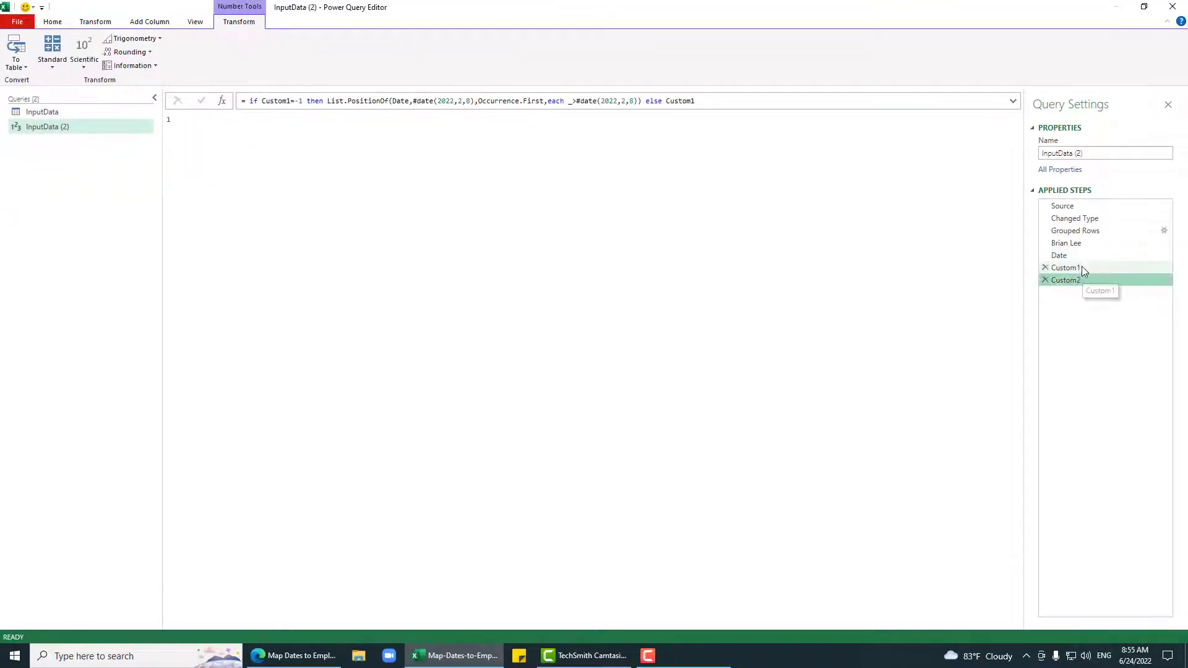
pyautogui.click(1082, 266)
pyautogui.click(1079, 258)
pyautogui.click(1080, 280)
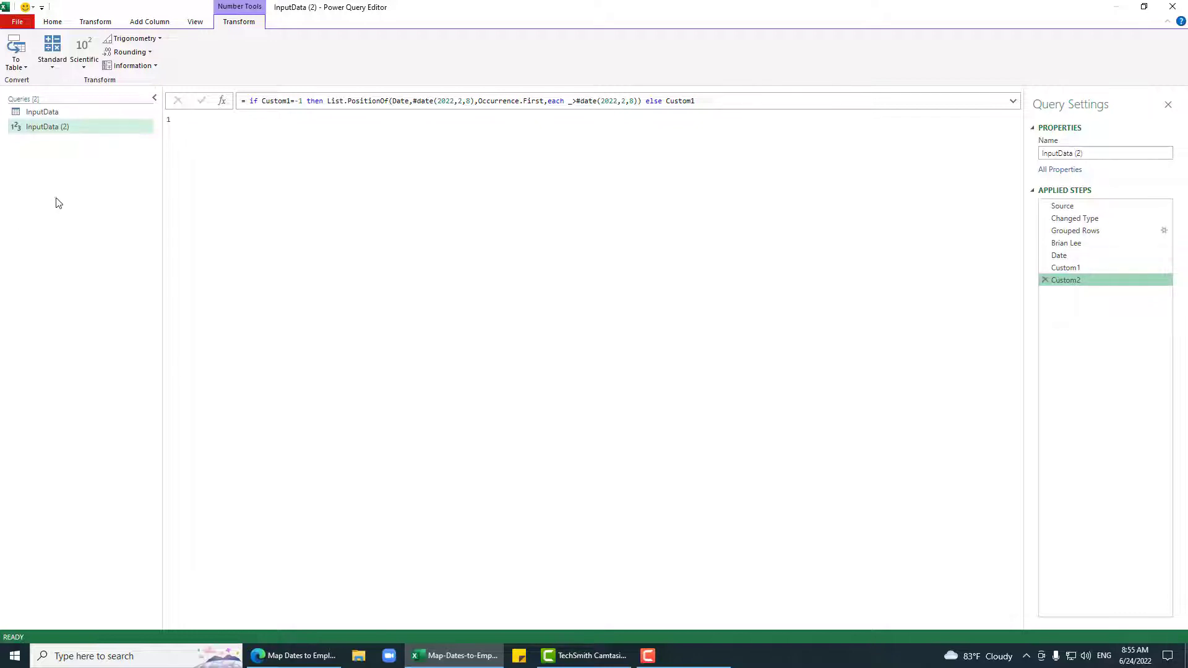
pyautogui.click(53, 22)
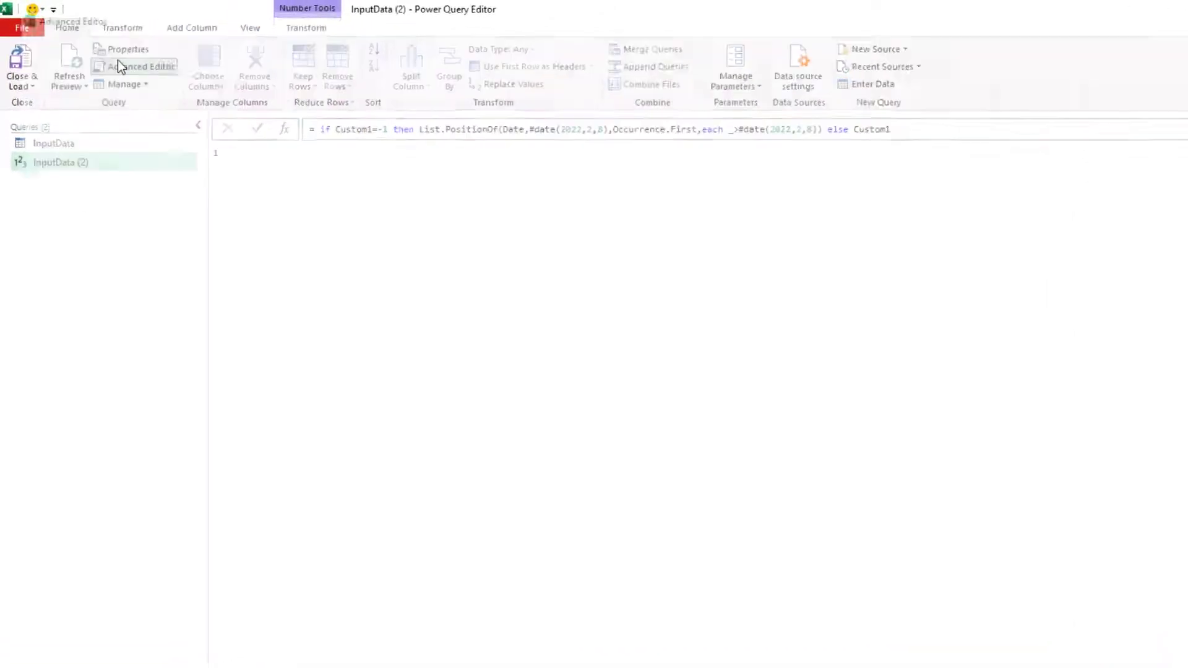
# Step: In the Advanced Editor, delete the lines before the Date step and start a parameter line above let
pyautogui.click(121, 66)
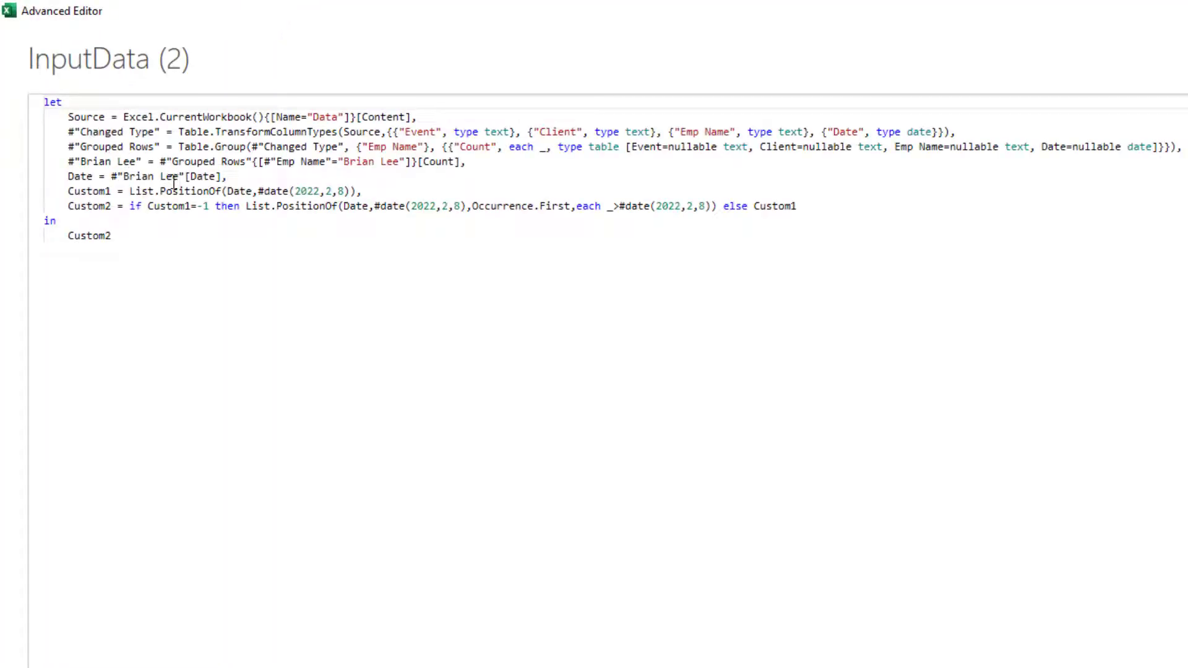
pyautogui.moveTo(465, 163); pyautogui.dragTo(3, 121)
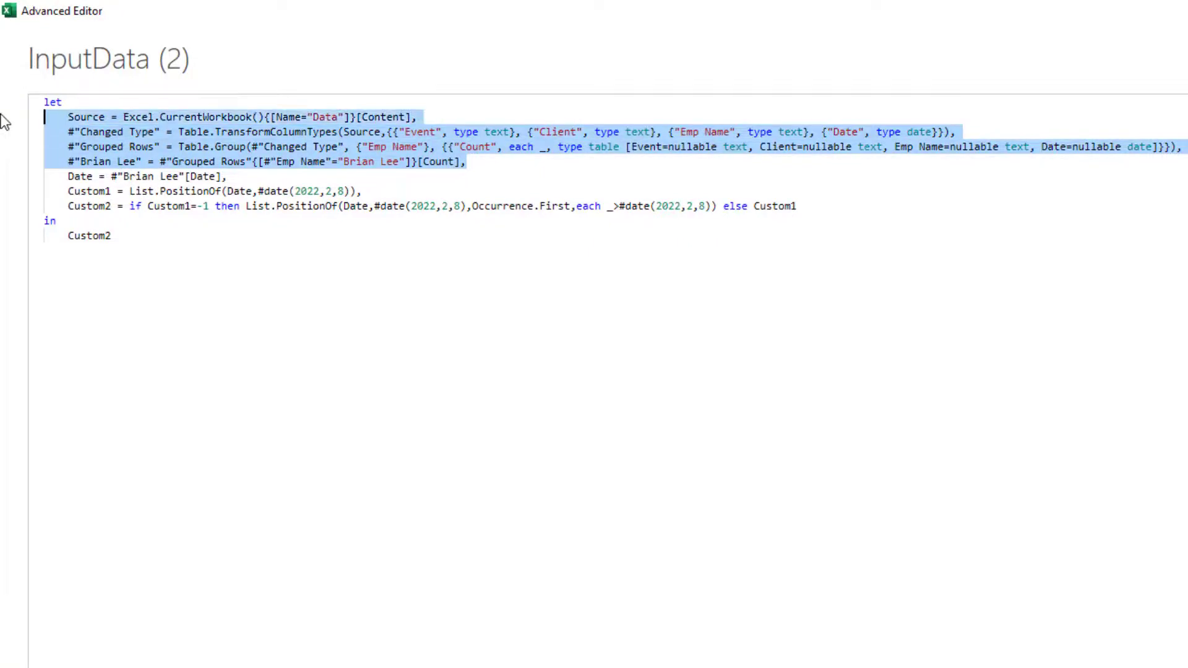
pyautogui.press('BackSpace')
pyautogui.press('BackSpace')
pyautogui.press('Left')
pyautogui.press('Left')
pyautogui.press('Left')
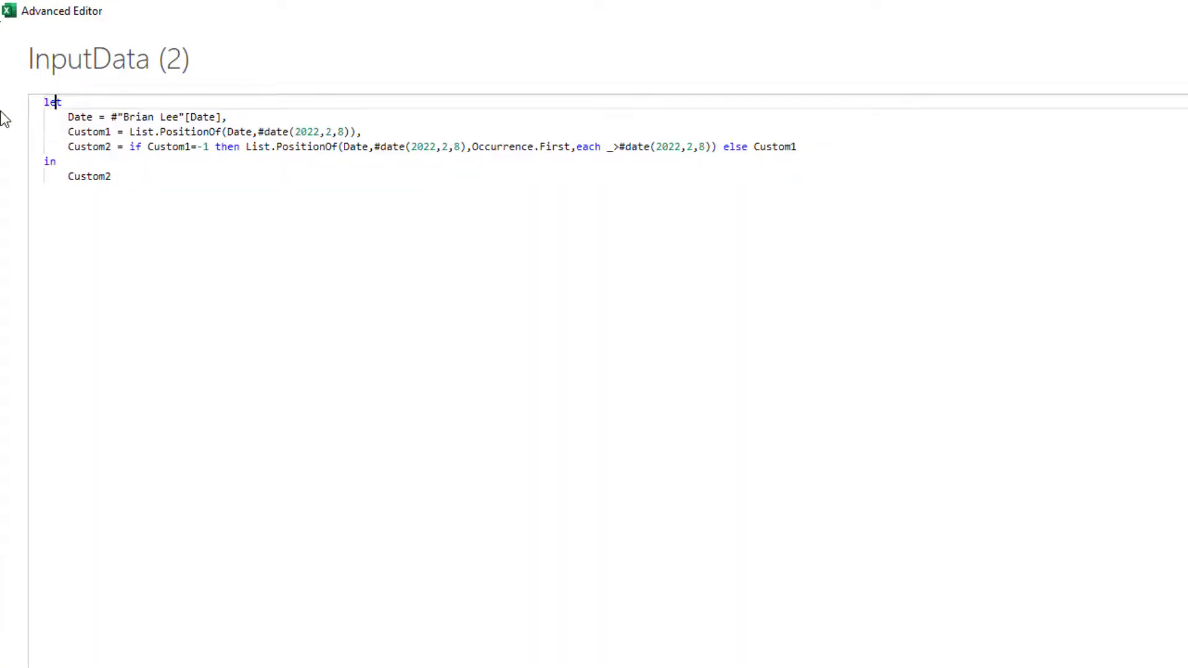
pyautogui.press('Return')
pyautogui.press('Up')
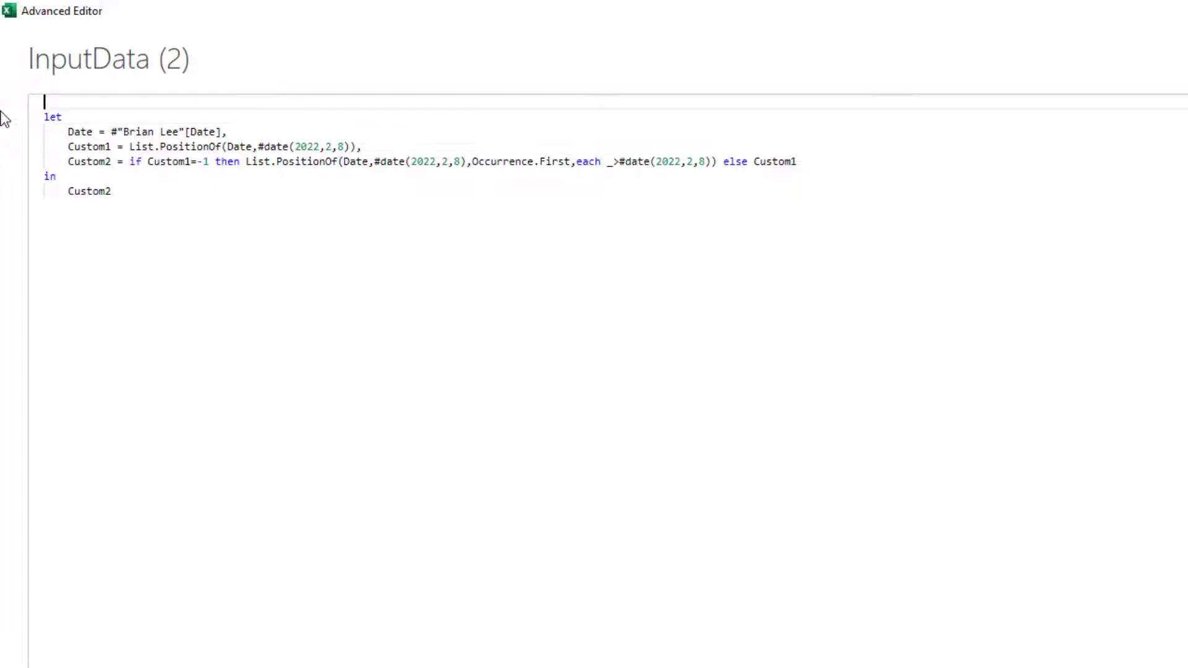
pyautogui.write('(InputDateList,')
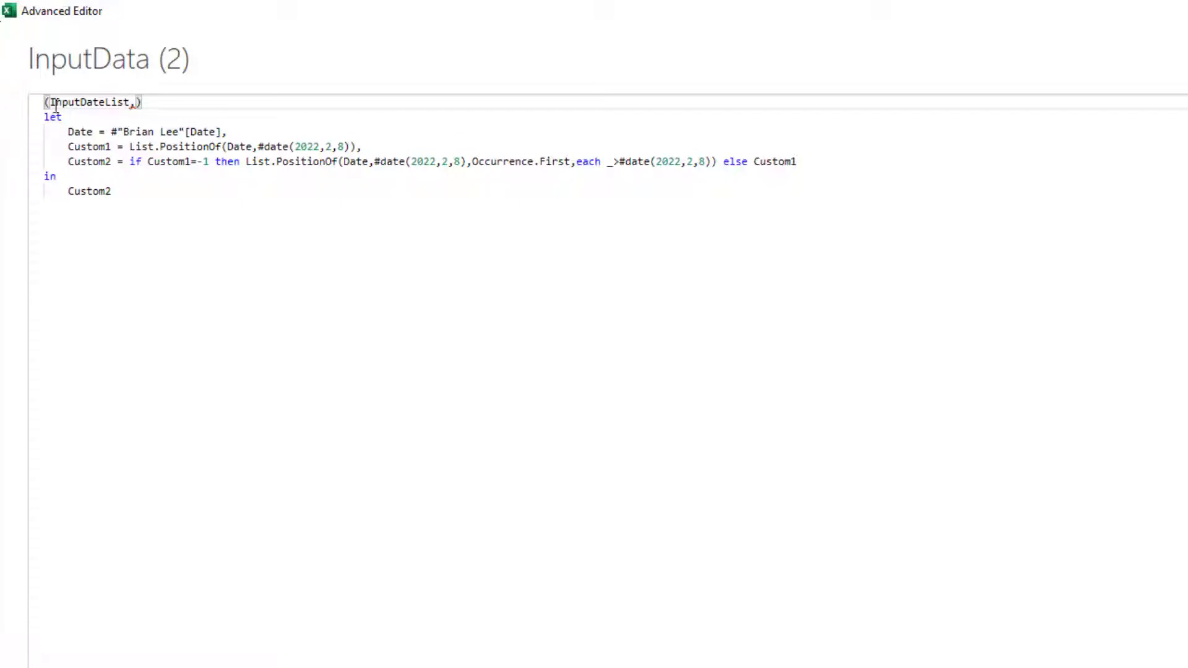
# Step: Complete the function header as (DateList as list, FindDate as date) as number
pyautogui.click(81, 102)
pyautogui.press('BackSpace')
pyautogui.press('BackSpace')
pyautogui.press('BackSpace')
pyautogui.press('BackSpace')
pyautogui.press('BackSpace')
pyautogui.press('Right')
pyautogui.press('Right')
pyautogui.press('Right')
pyautogui.press('Right')
pyautogui.press('Right')
pyautogui.press('Right')
pyautogui.press('Right')
pyautogui.press('Right')
pyautogui.press('Right')
pyautogui.press('Right')
pyautogui.press('Right')
pyautogui.press('Left')
pyautogui.press('Left')
pyautogui.write('as list')
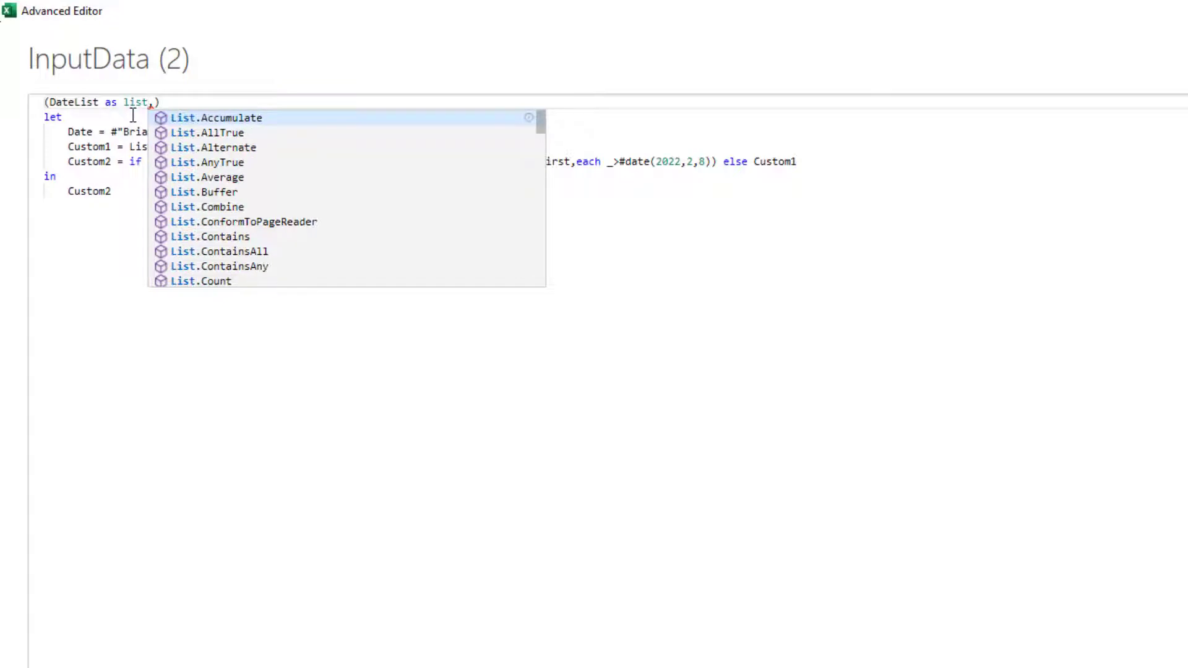
pyautogui.press('Escape')
pyautogui.press('Right')
pyautogui.write('Fir')
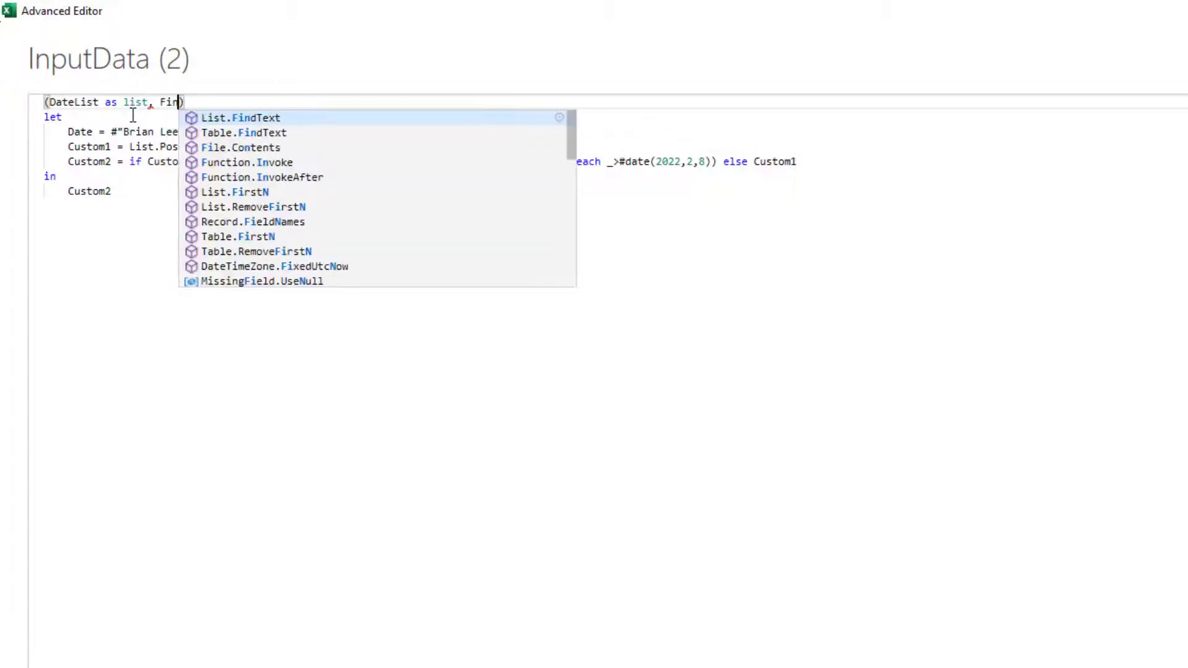
pyautogui.write('dDate as d')
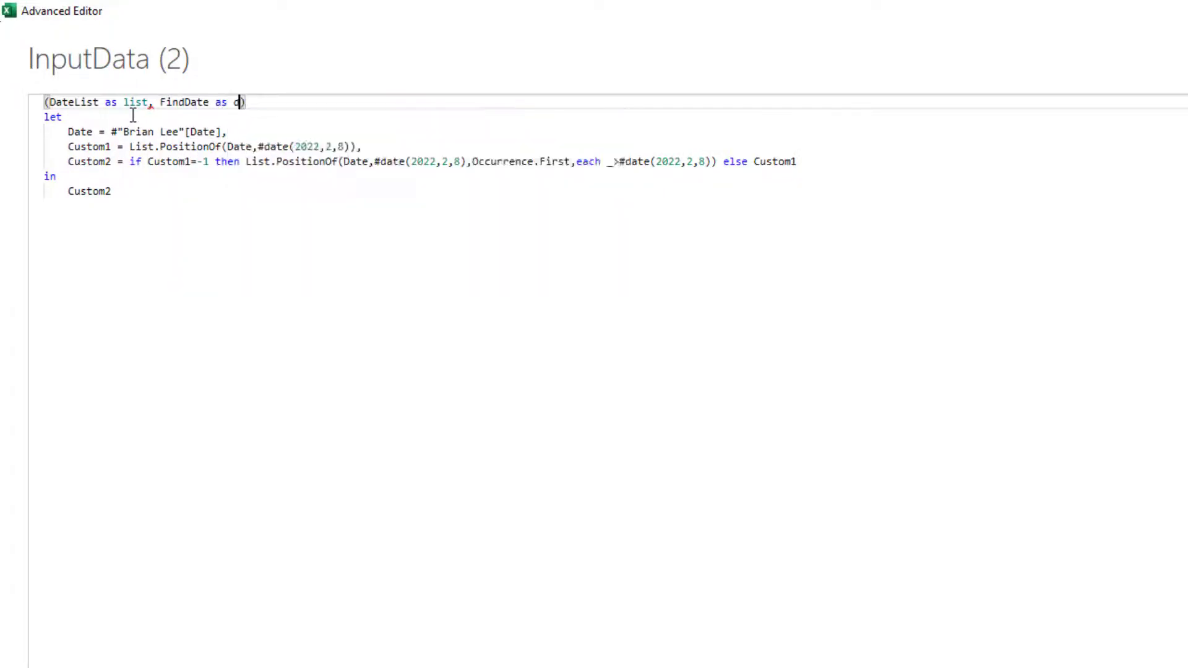
pyautogui.write('ate')
pyautogui.press('Escape')
pyautogui.press('Right')
pyautogui.write('as ')
pyautogui.write('number')
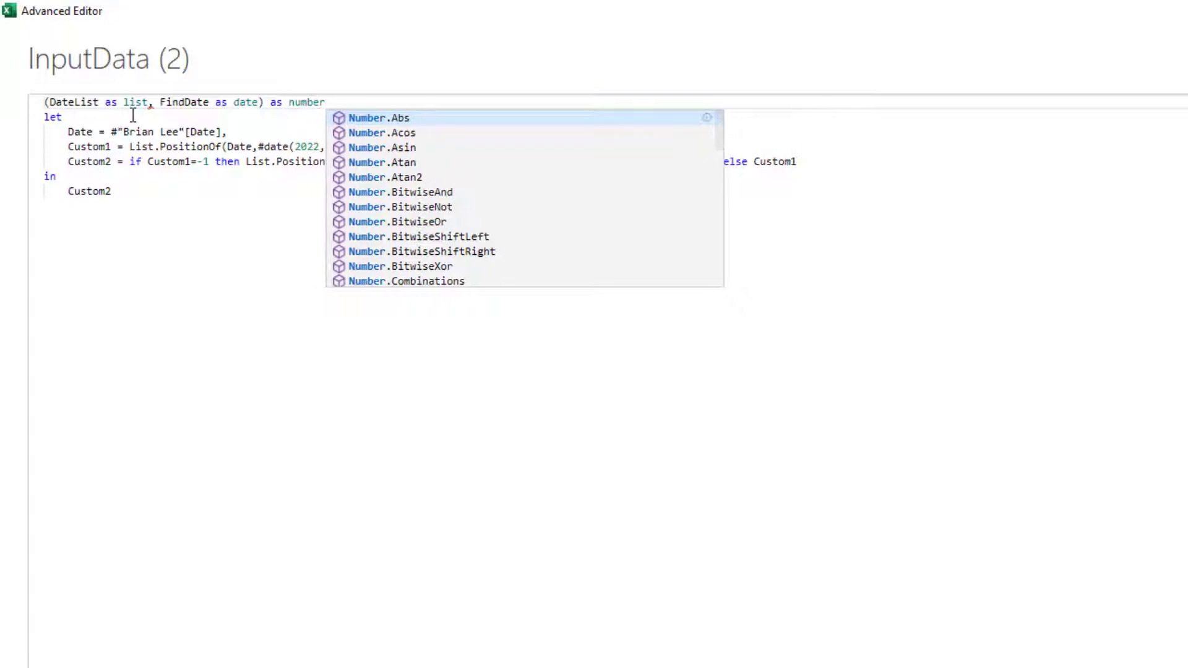
pyautogui.press('Escape')
# Step: Replace Date with DateList in the List.PositionOf calls of Custom1 and Custom2
pyautogui.write('=>')
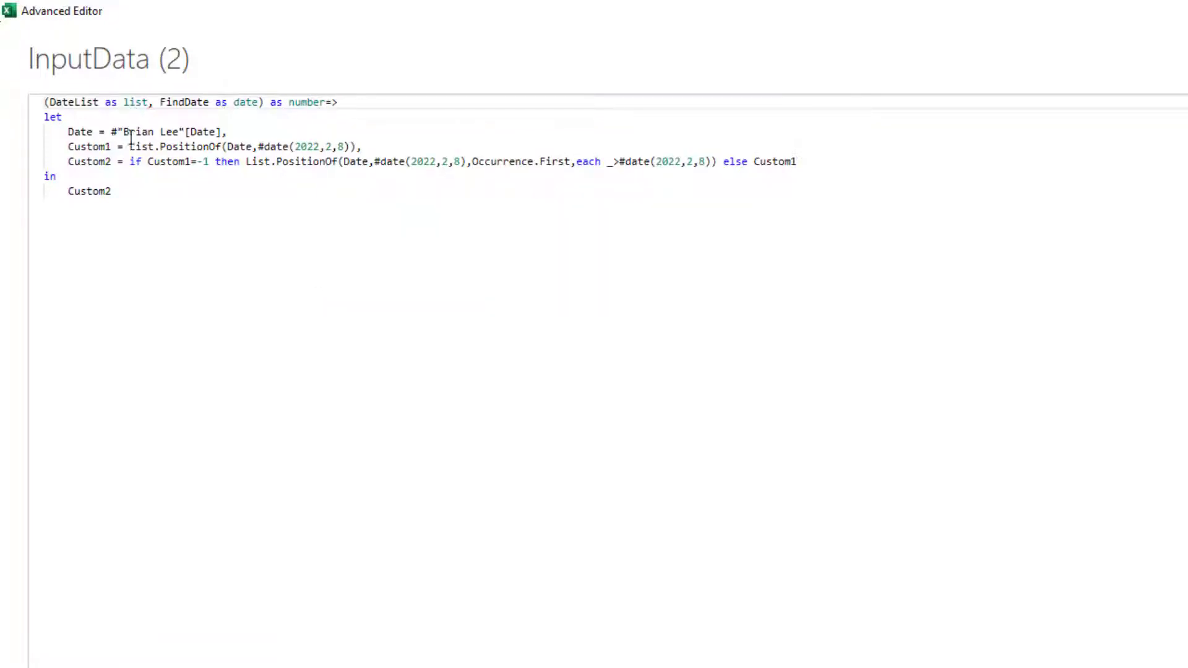
pyautogui.doubleClick(73, 131)
pyautogui.doubleClick(92, 101)
pyautogui.hotkey('ctrl', 'c')
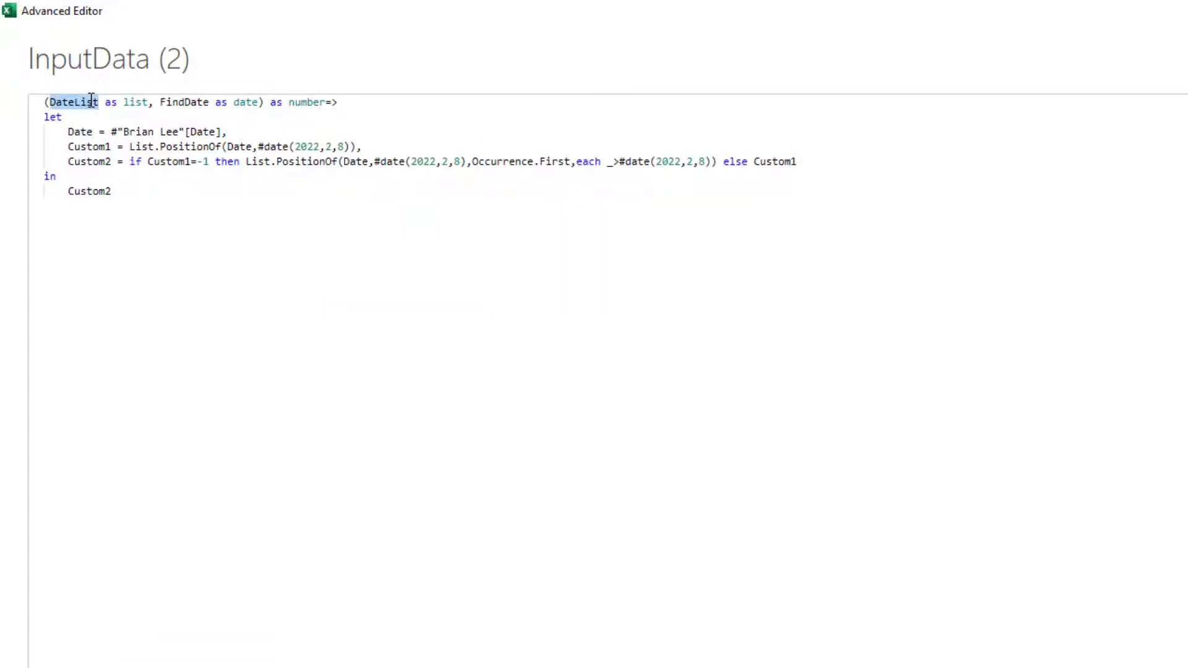
pyautogui.doubleClick(238, 148)
pyautogui.hotkey('ctrl', 'v')
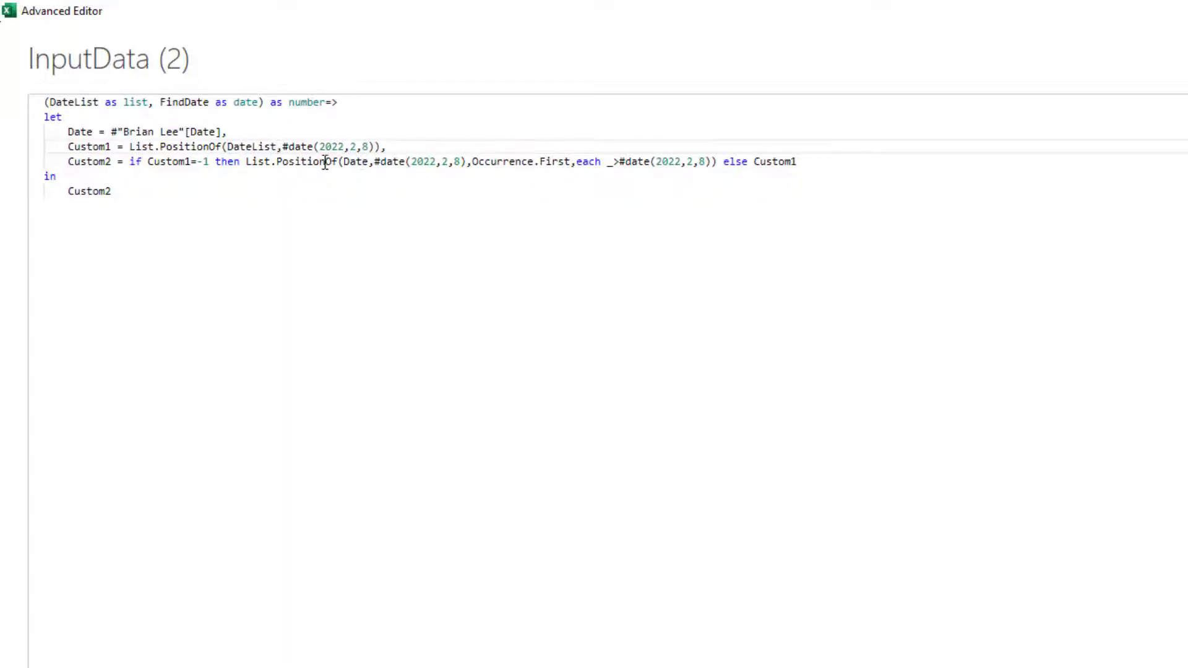
pyautogui.click(387, 162)
pyautogui.doubleClick(350, 161)
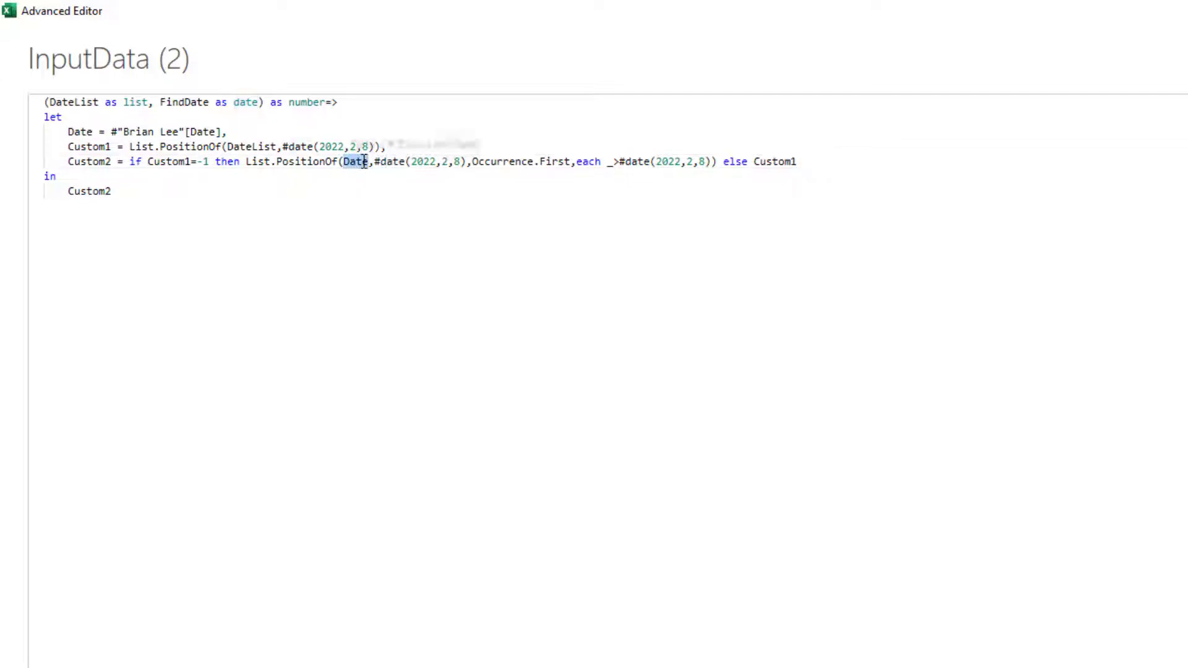
pyautogui.hotkey('ctrl', 'v')
# Step: Add a new FindDate= line below the Date step
pyautogui.click(364, 145)
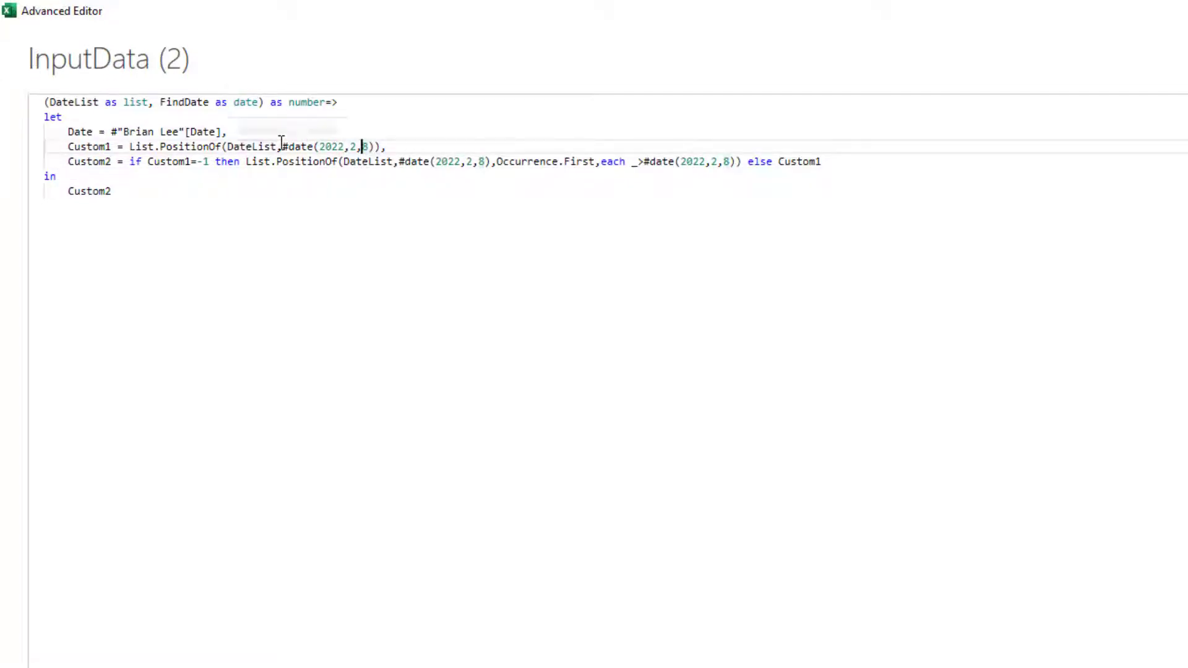
pyautogui.click(242, 131)
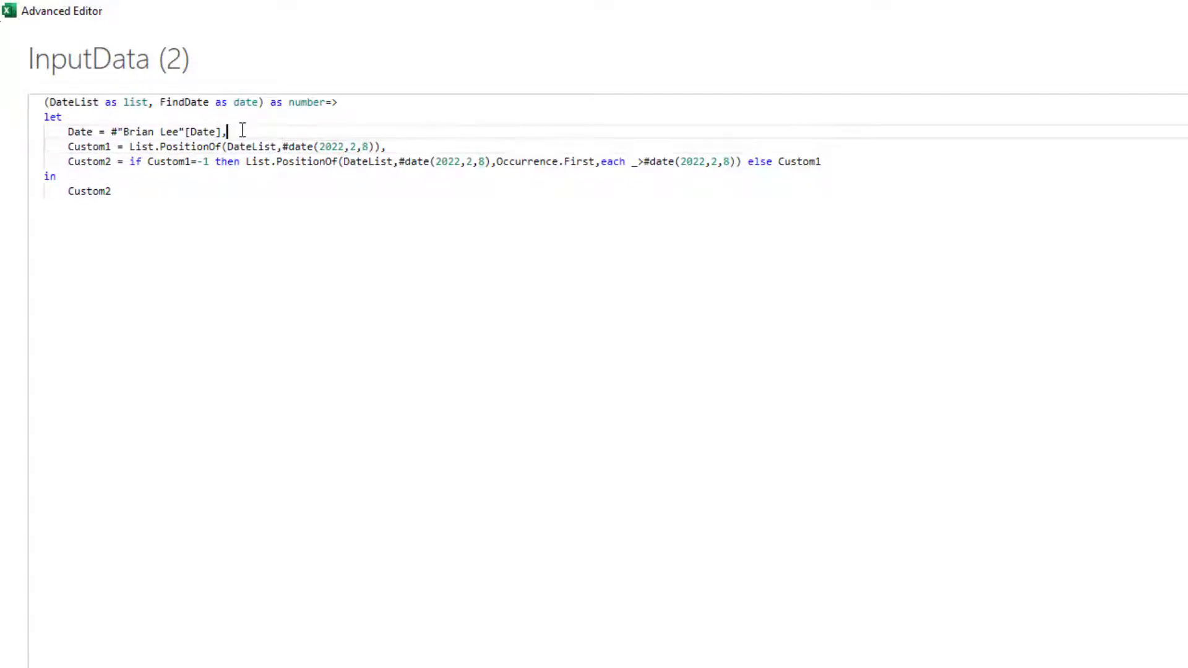
pyautogui.press('Return')
pyautogui.write('Findd')
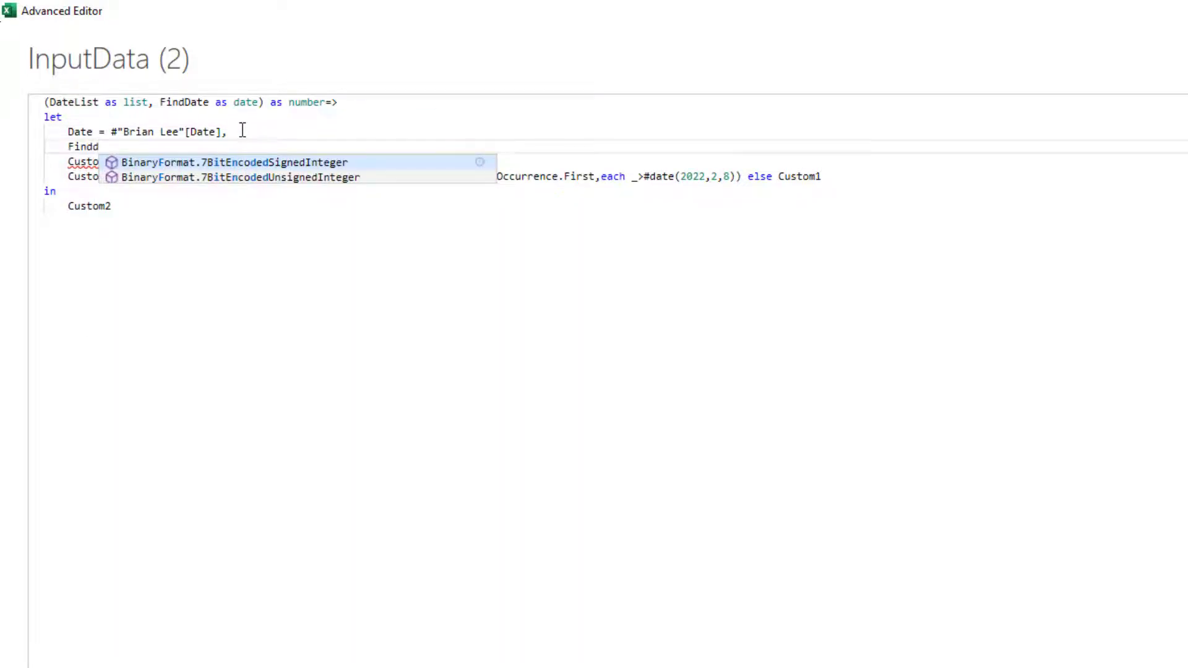
pyautogui.press('BackSpace')
pyautogui.write('Date=')
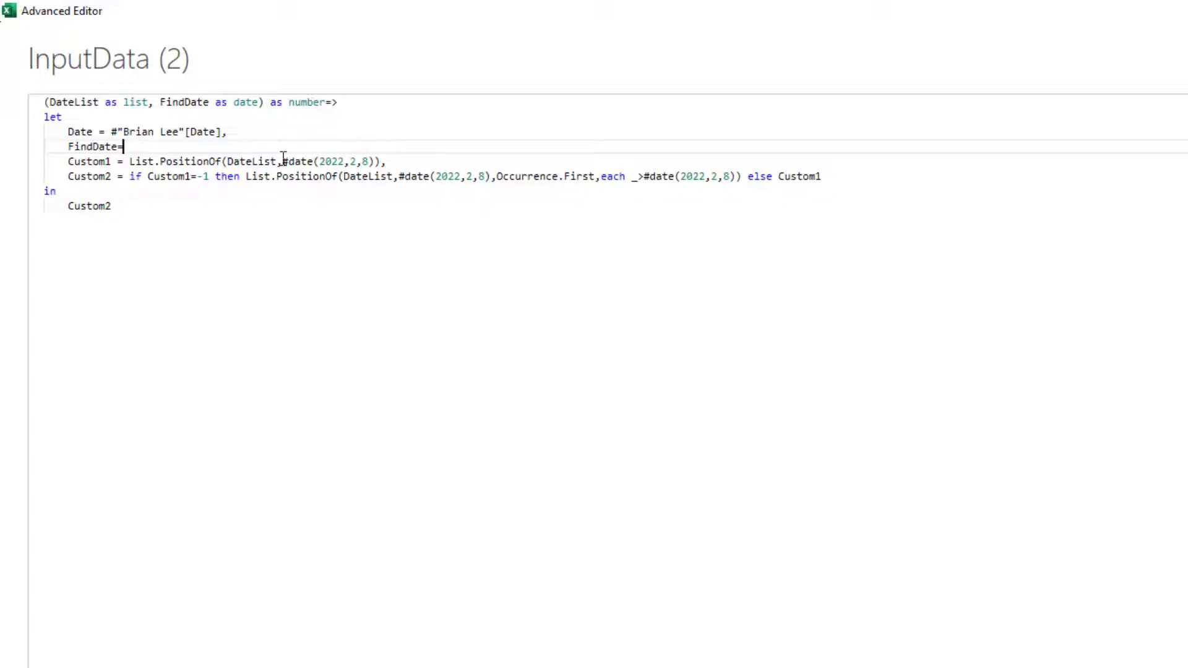
# Step: Swap Custom1's fixed 2022,2,8 date for FindDate and keep FindDate=#date(2022,2,8) as a commented test line
pyautogui.moveTo(282, 161); pyautogui.dragTo(369, 162)
pyautogui.press('BackSpace')
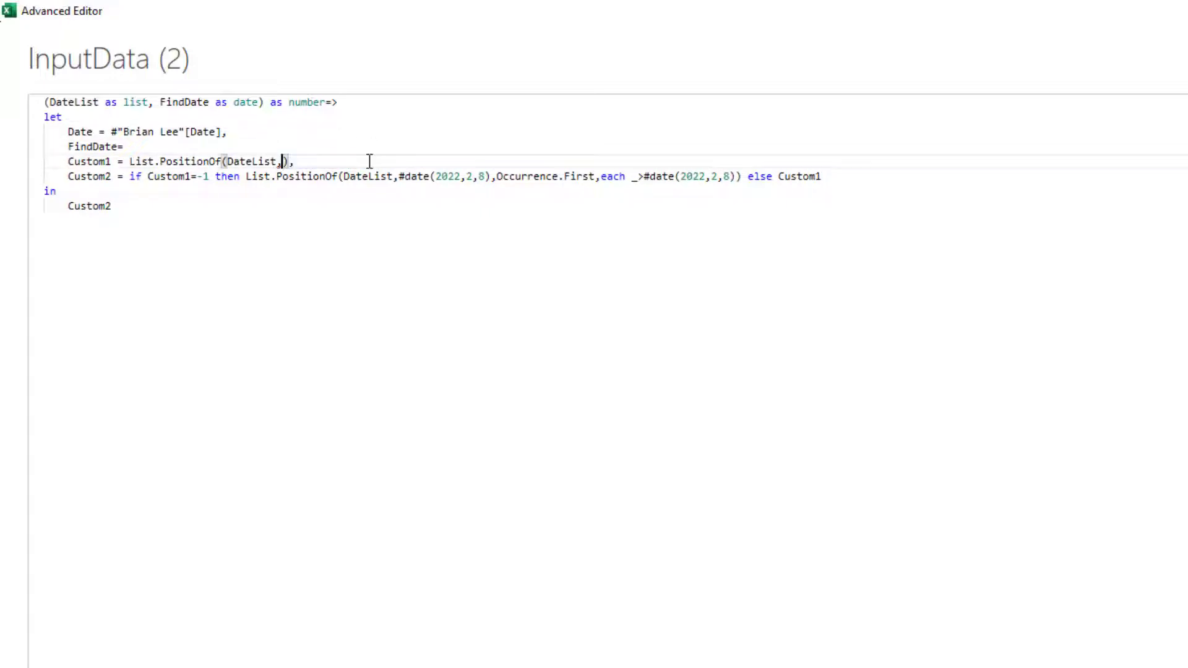
pyautogui.write('find')
pyautogui.press('Tab')
pyautogui.click(257, 149)
pyautogui.write('#date(2022,2,8)')
pyautogui.write(',')
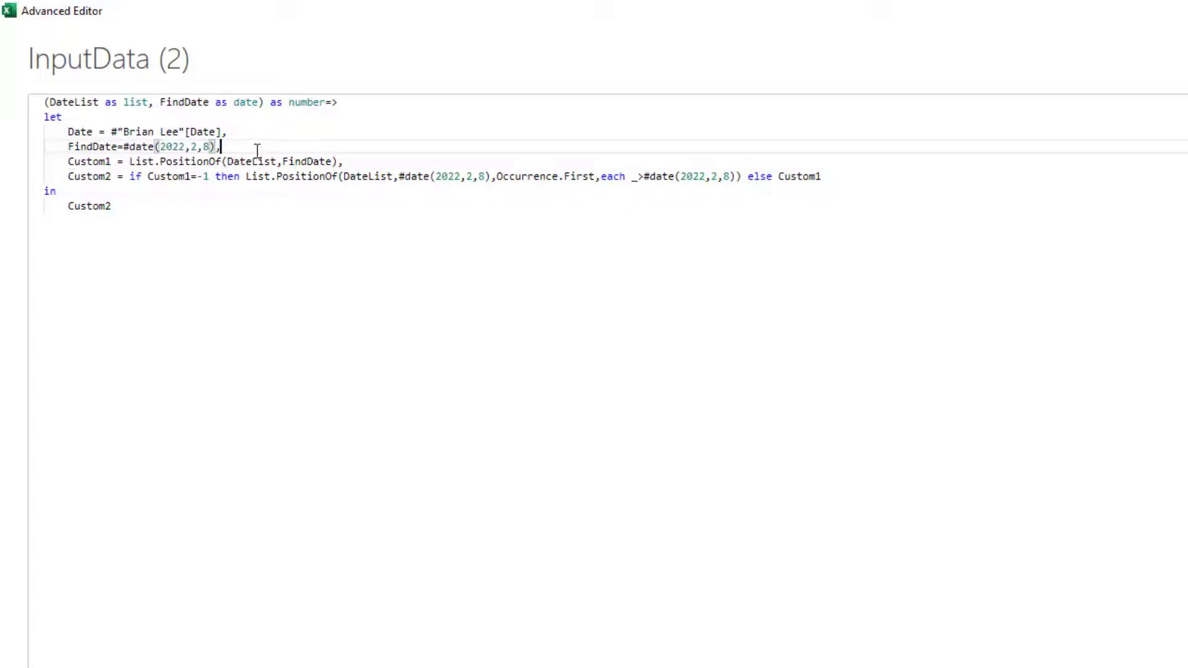
pyautogui.hotkey('ctrl', '/')
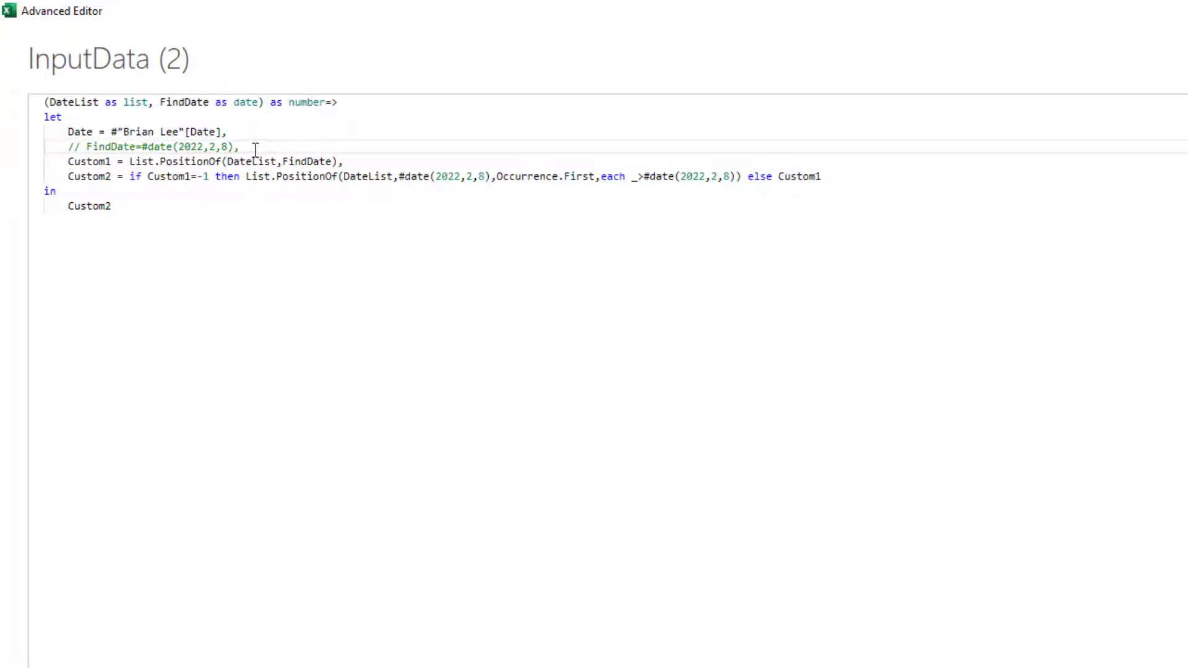
pyautogui.press('Up')
pyautogui.press('Left')
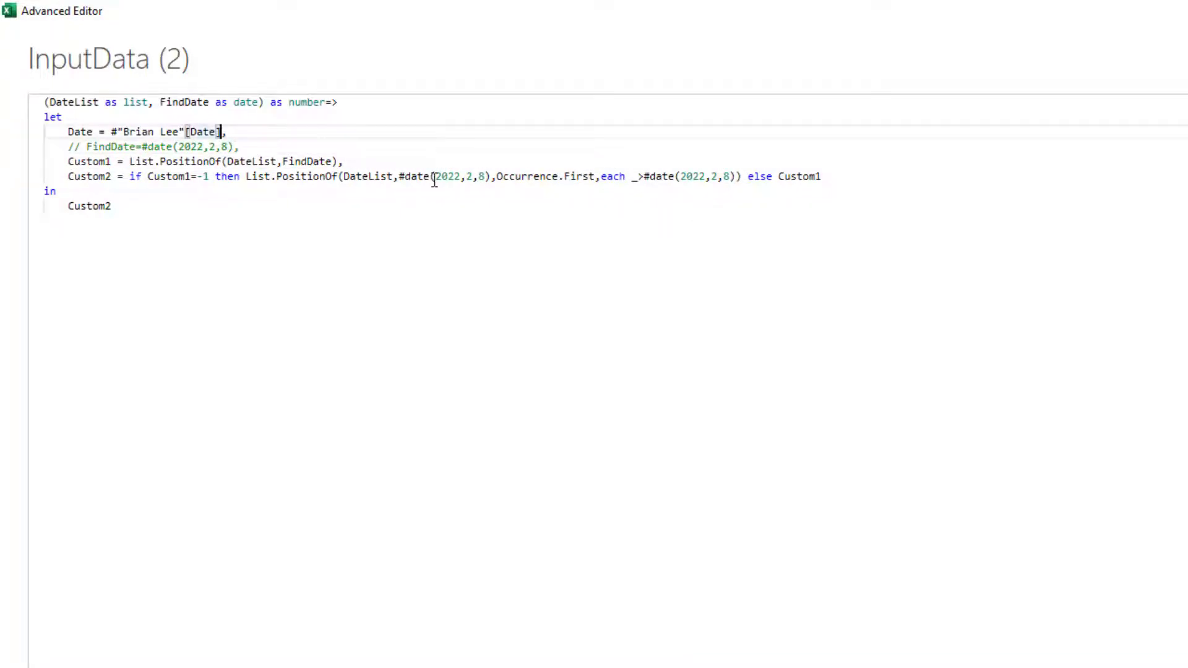
# Step: Replace Custom2's hard-coded dates with FindDate
pyautogui.click(399, 176)
pyautogui.moveTo(399, 176); pyautogui.dragTo(485, 180)
pyautogui.write('FindDate')
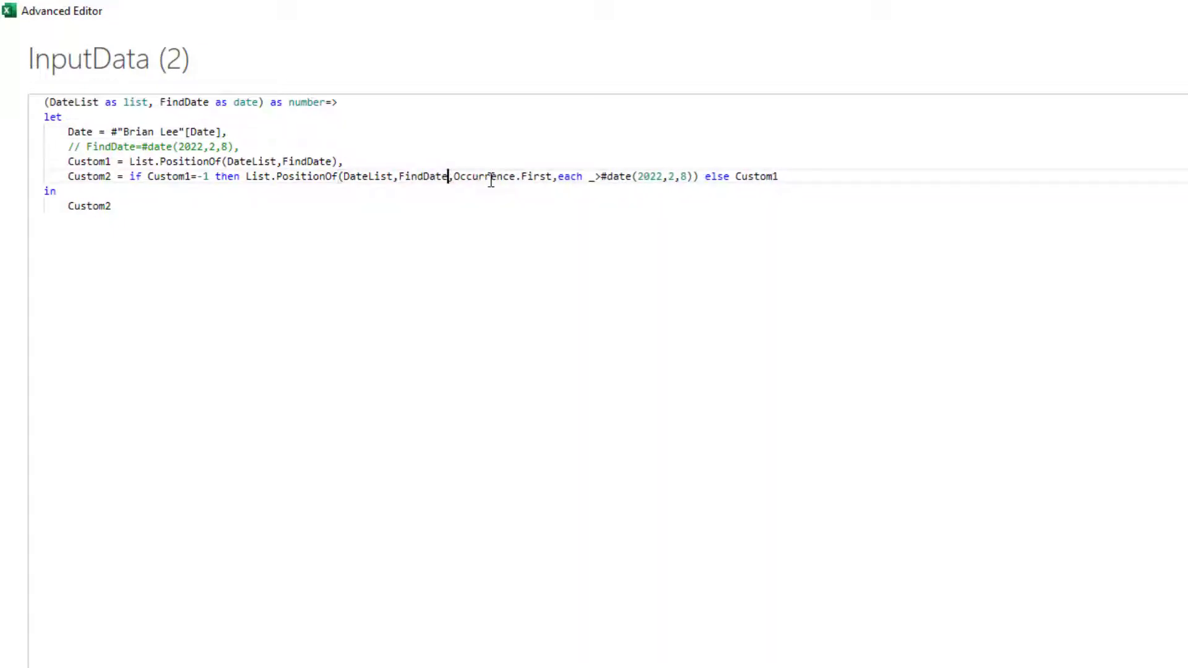
pyautogui.moveTo(601, 178); pyautogui.dragTo(696, 173)
pyautogui.write('FindDate')
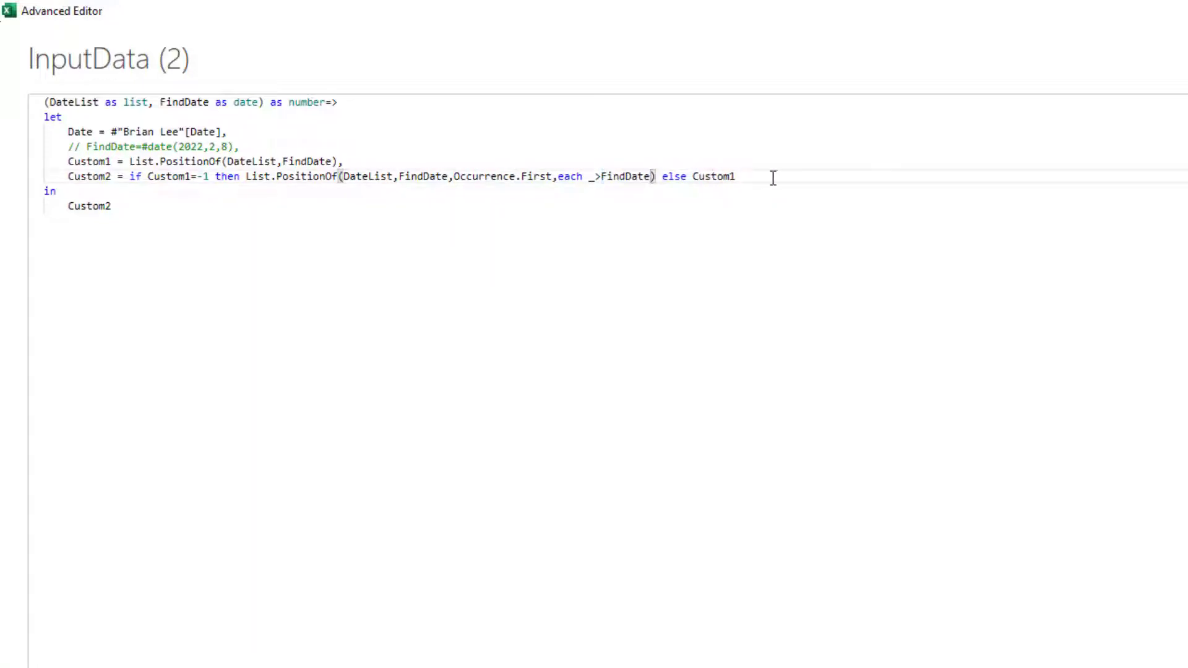
# Step: Rename Custom1 to ExactMatchIndex and update both of its references in Custom2
pyautogui.click(97, 161)
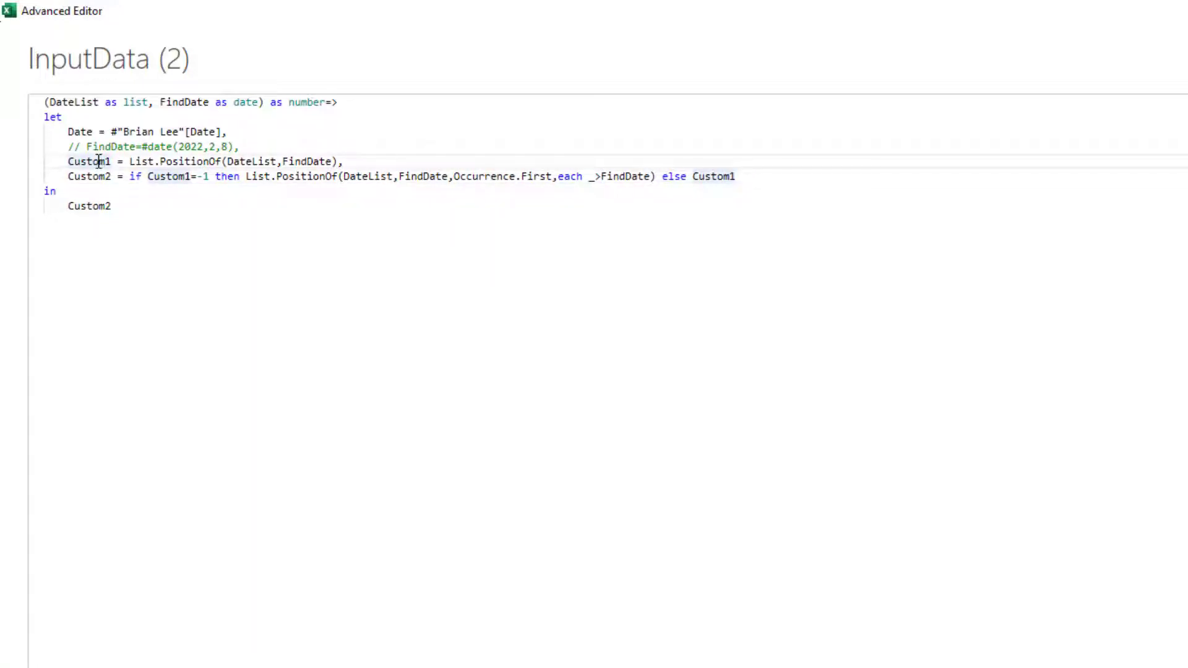
pyautogui.doubleClick(98, 162)
pyautogui.write('ExactMa')
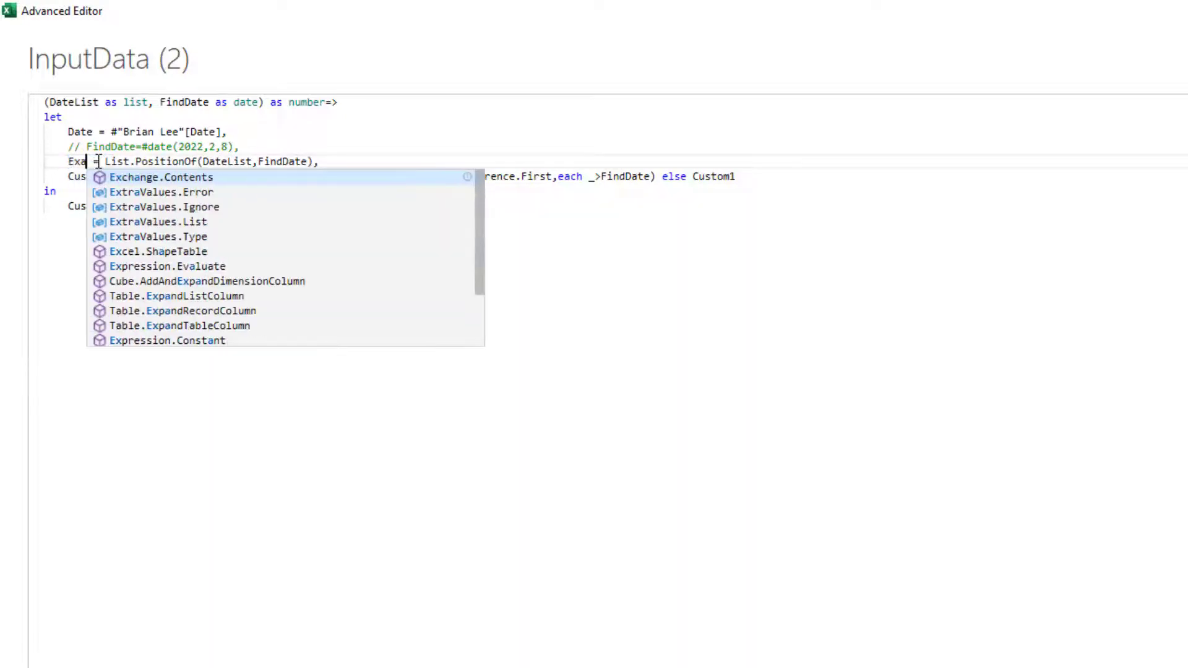
pyautogui.write('tchIndex')
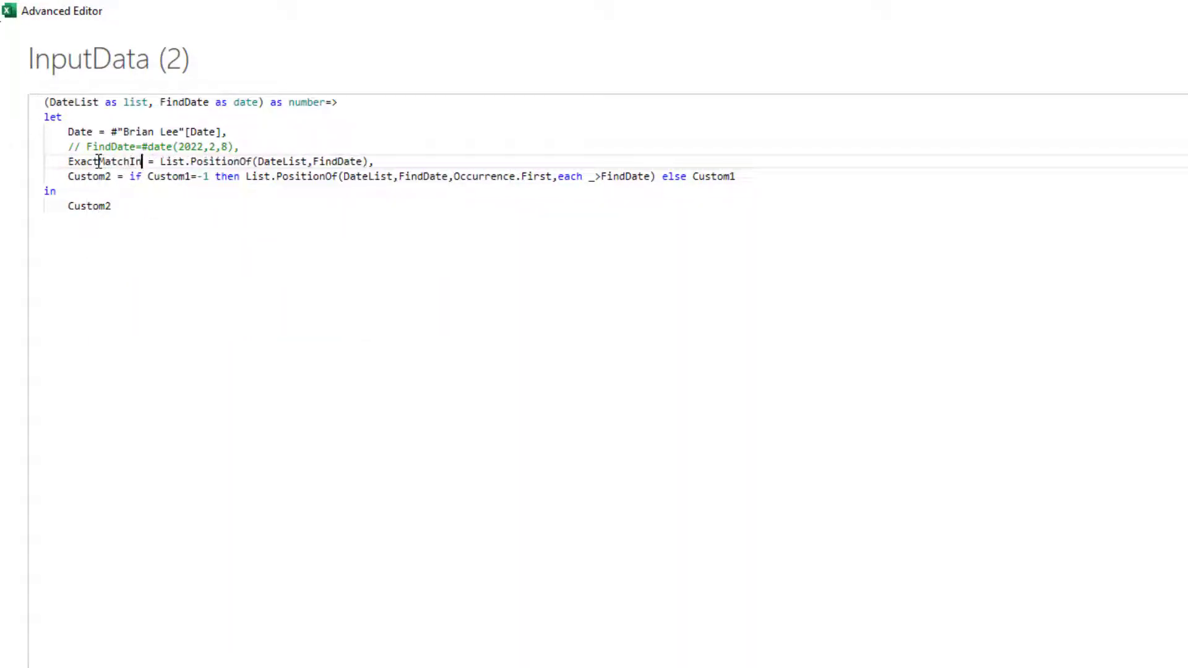
pyautogui.click(217, 268)
pyautogui.doubleClick(126, 162)
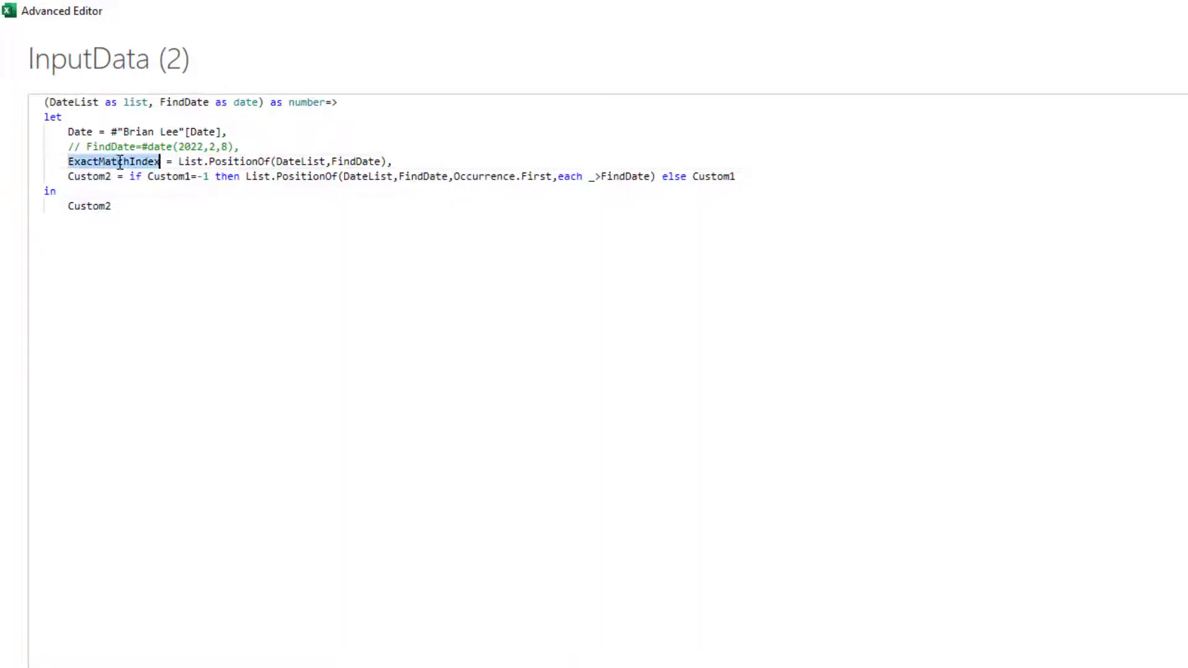
pyautogui.hotkey('ctrl', 'c')
pyautogui.doubleClick(713, 176)
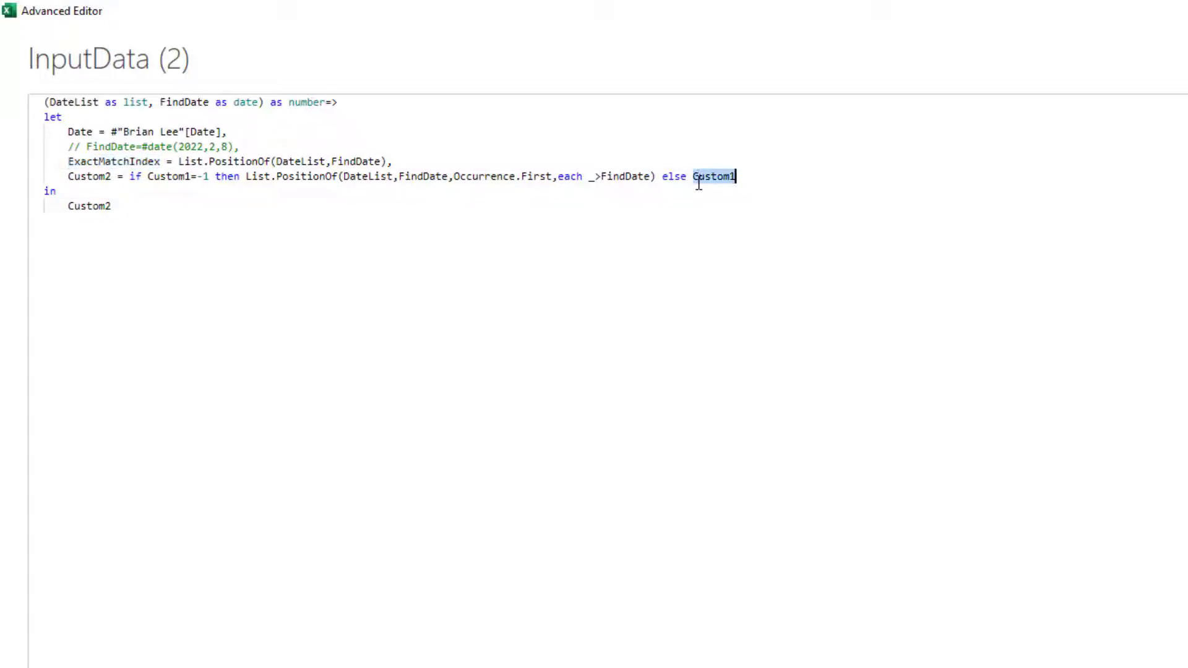
pyautogui.hotkey('ctrl', 'v')
pyautogui.doubleClick(184, 176)
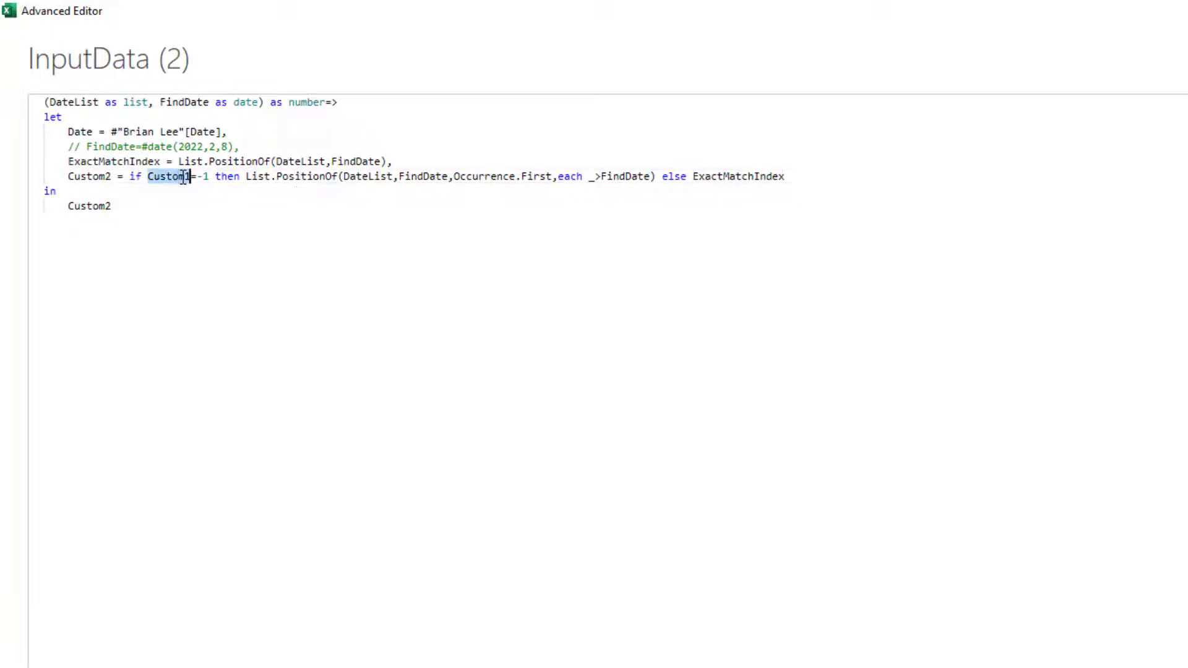
pyautogui.hotkey('ctrl', 'v')
# Step: Rename Custom2 to FinalIndex and return FinalIndex after 'in'
pyautogui.click(249, 227)
pyautogui.doubleClick(99, 177)
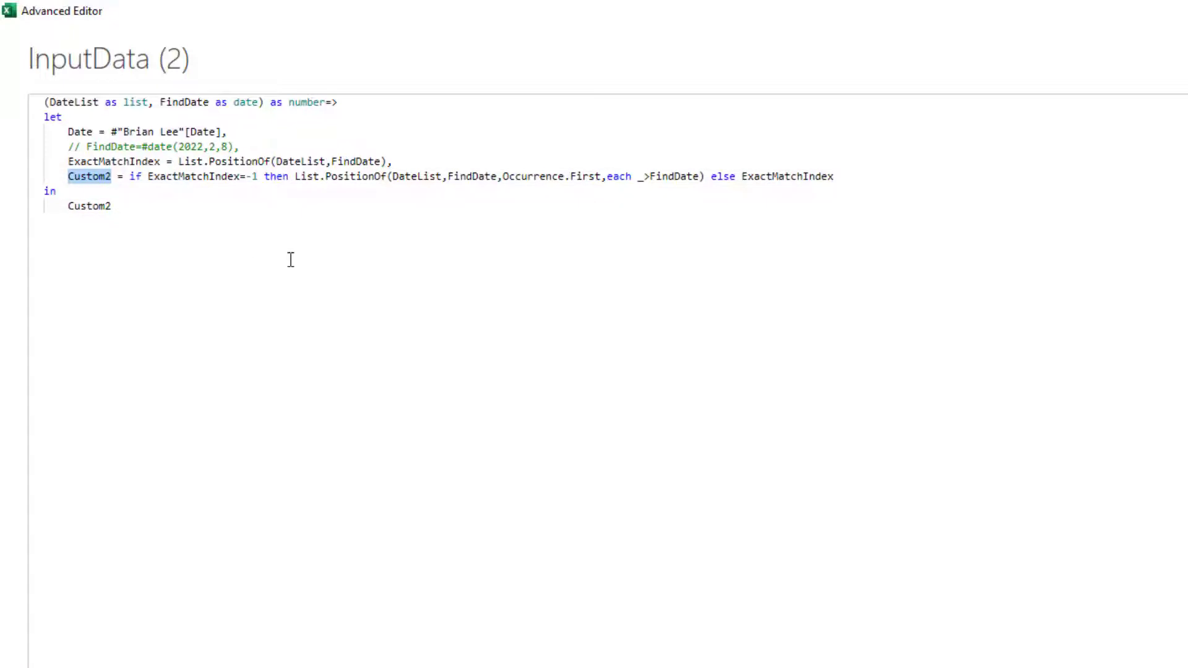
pyautogui.write('FinalInde')
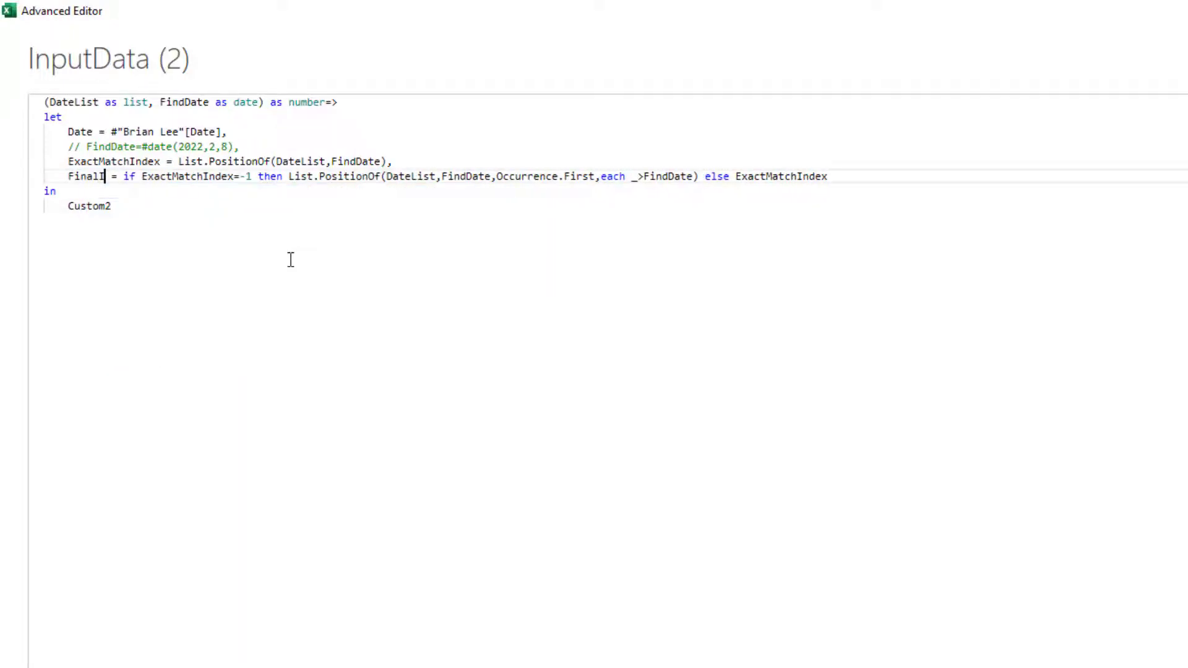
pyautogui.write('x')
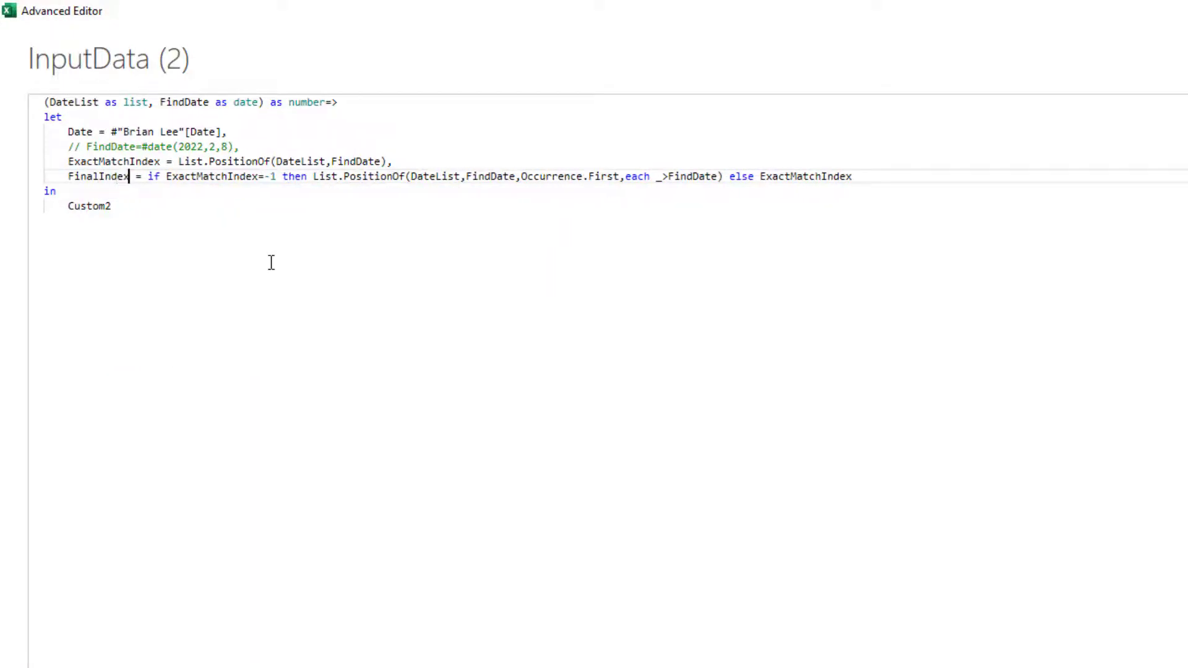
pyautogui.doubleClick(93, 177)
pyautogui.hotkey('ctrl', 'c')
pyautogui.doubleClick(97, 207)
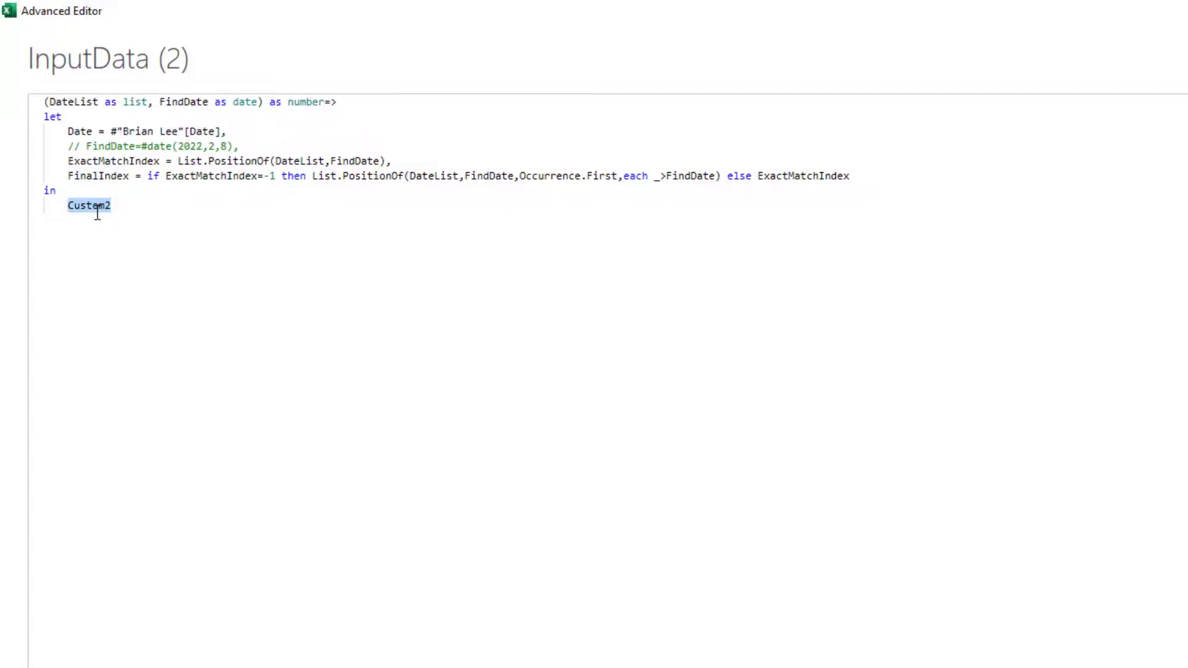
pyautogui.hotkey('ctrl', 'v')
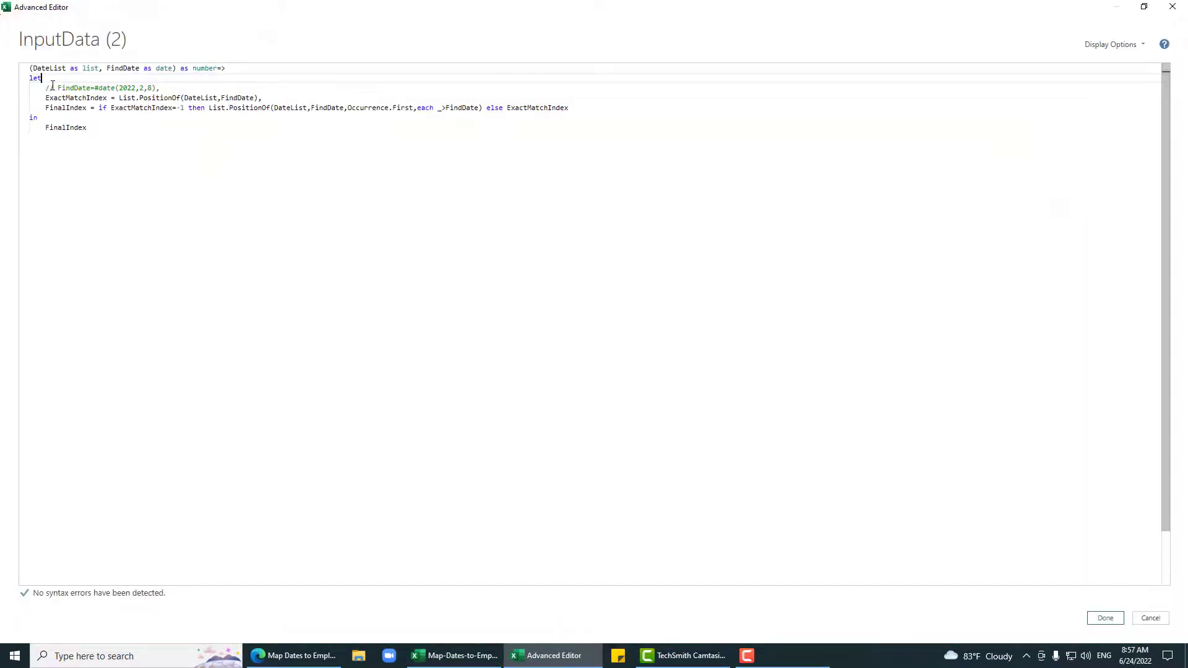
# Step: Save the Advanced Editor code with Done and rename the query to fxFindIndex
pyautogui.click(1105, 618)
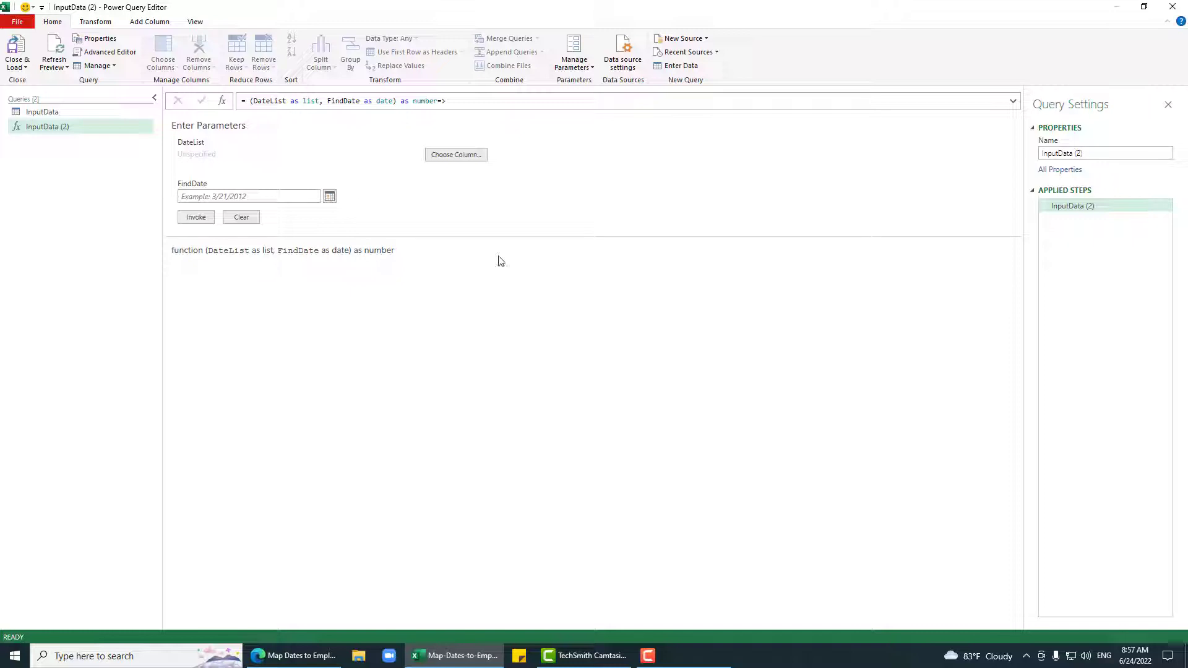
pyautogui.click(1112, 155)
pyautogui.moveTo(1118, 155); pyautogui.dragTo(877, 174)
pyautogui.write('fxFindIndex')
pyautogui.press('Return')
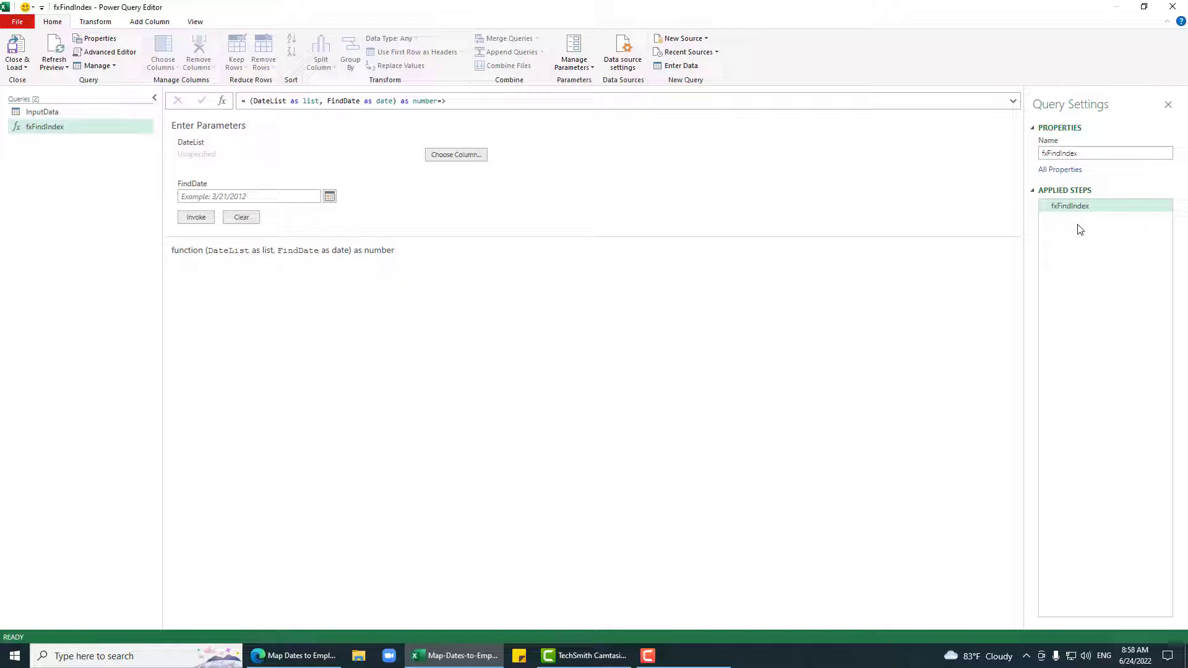
# Step: Switch to the InputData query and preview the nested Count tables of the first three employees
pyautogui.click(82, 113)
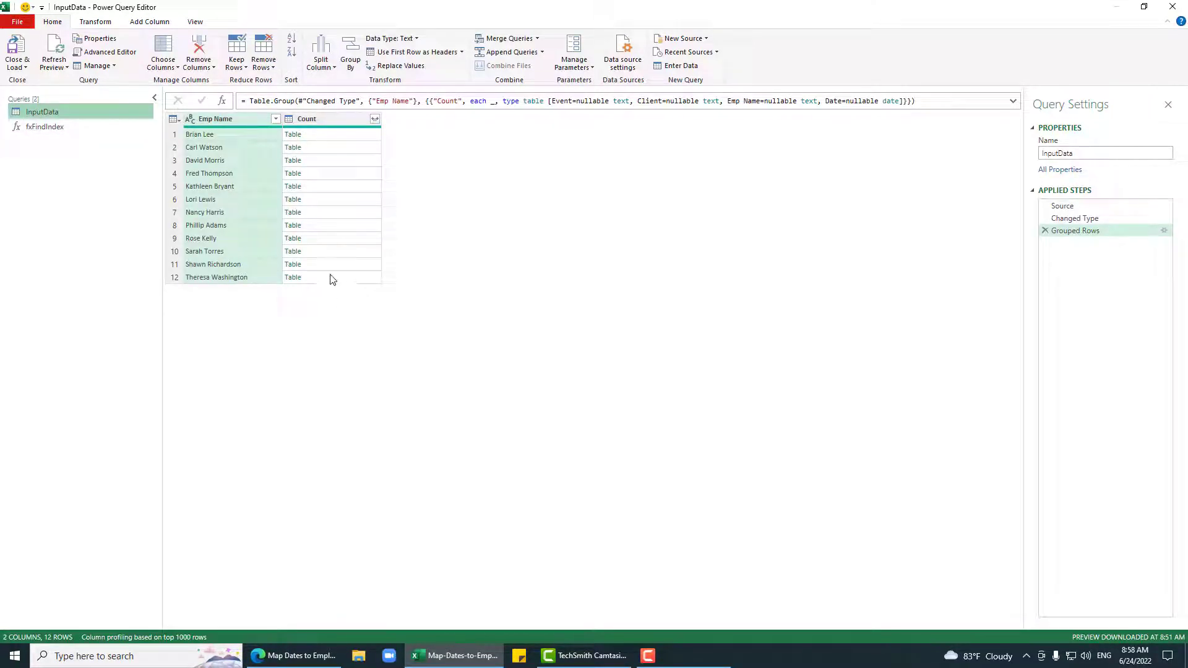
pyautogui.click(364, 136)
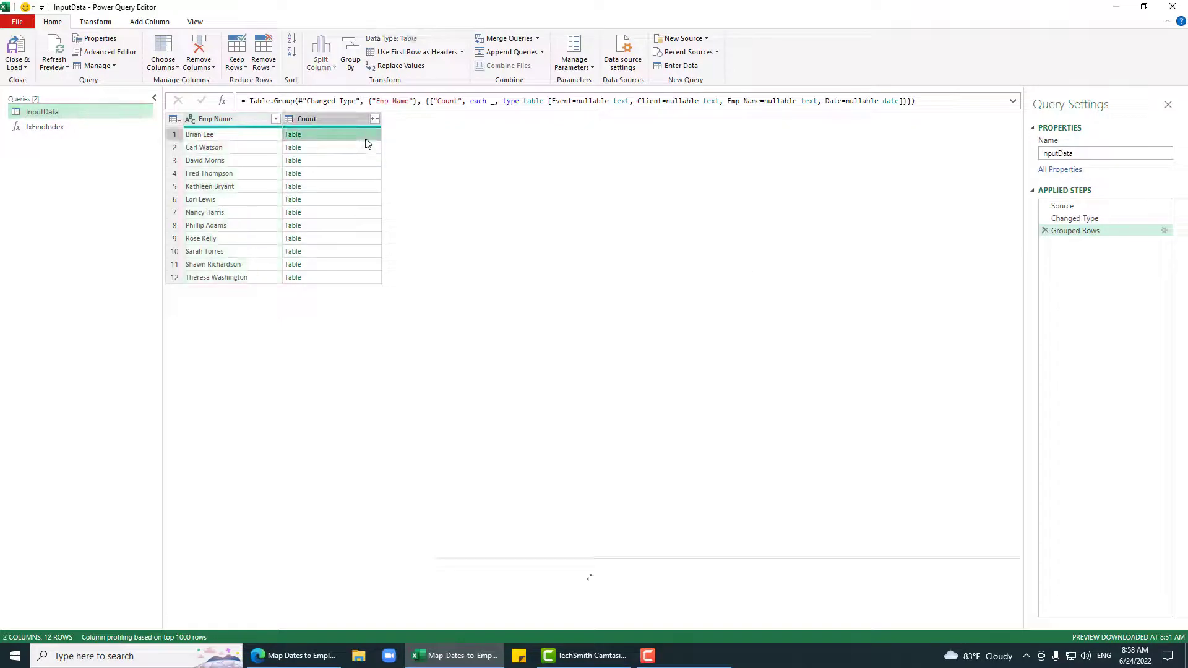
pyautogui.click(365, 150)
pyautogui.click(364, 162)
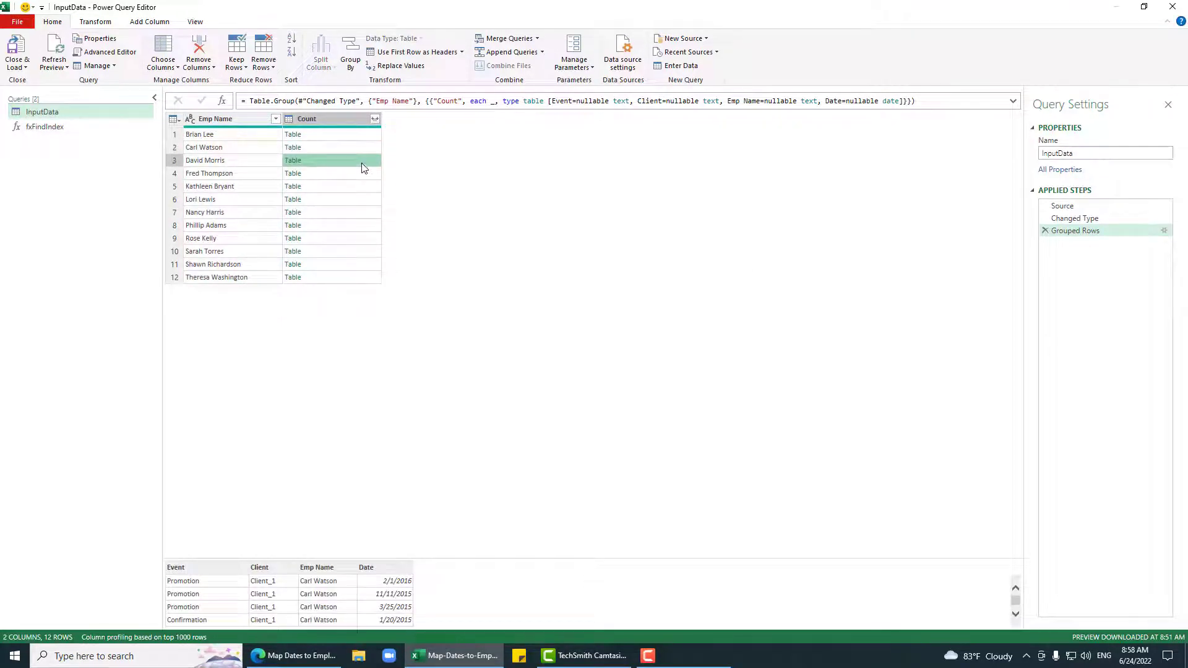
# Step: Preview the fourth employee's nested table, then duplicate InputData as InputData (2)
pyautogui.click(362, 176)
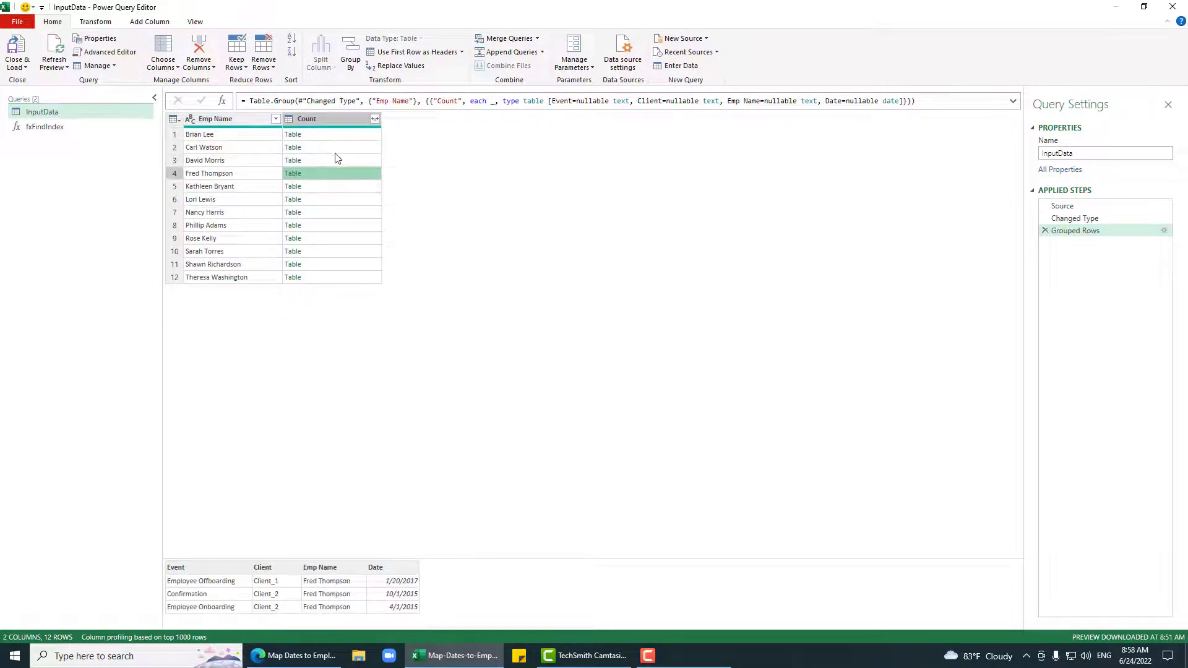
pyautogui.rightClick(110, 113)
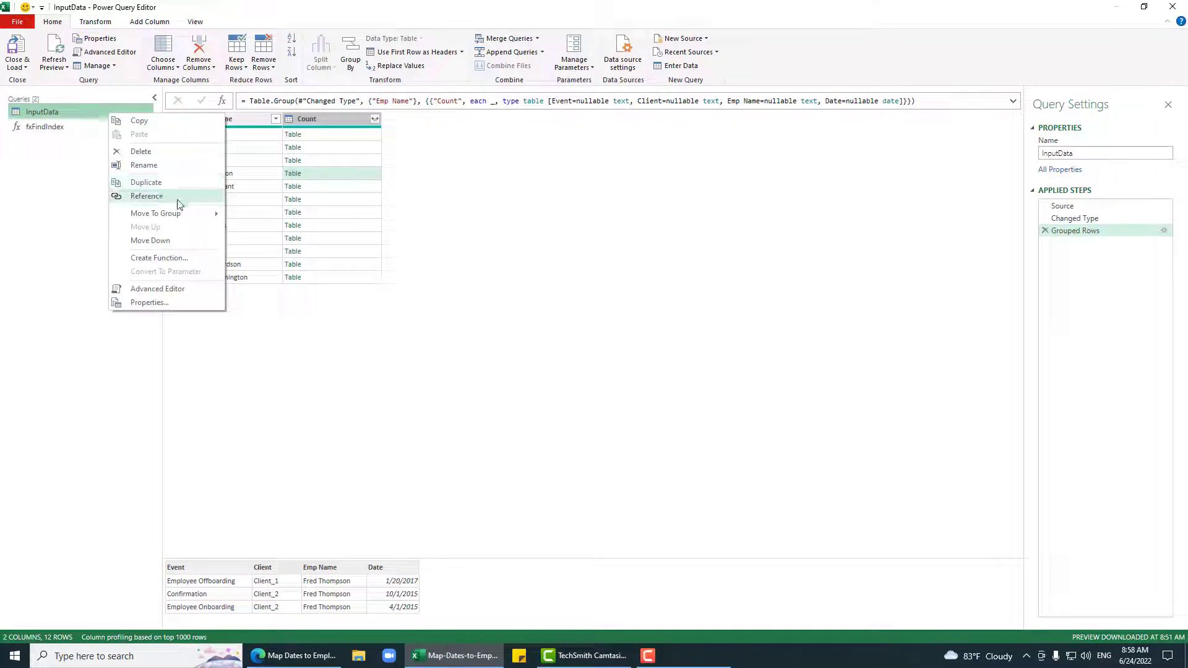
pyautogui.click(149, 183)
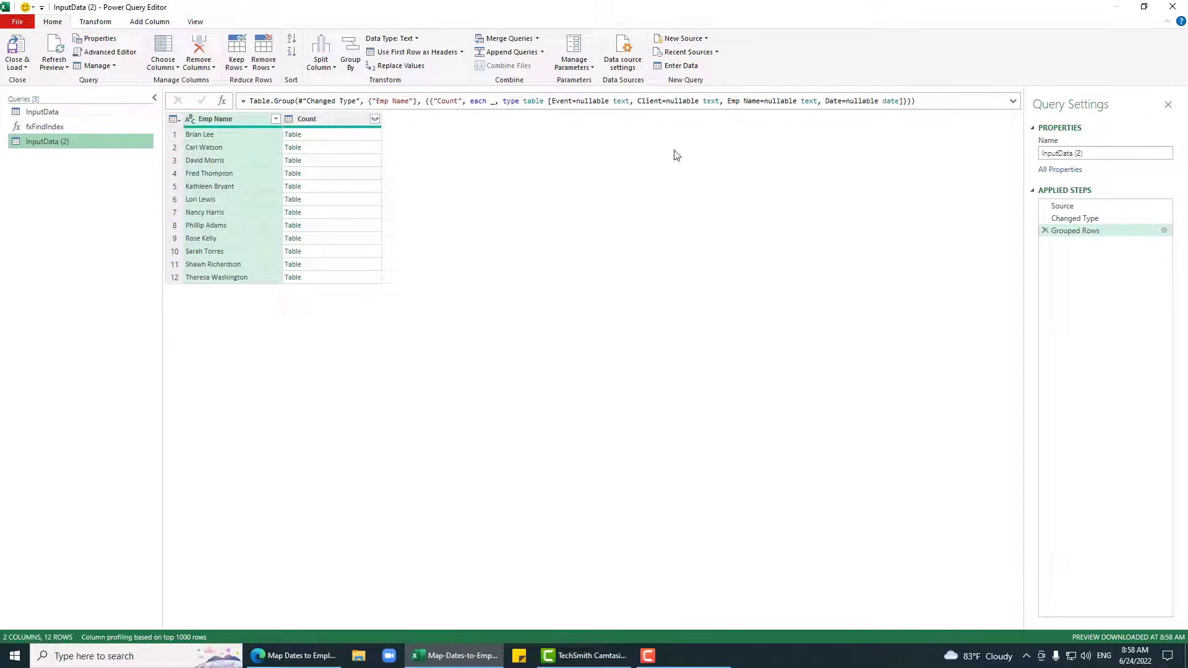
# Step: Add a new step after Grouped Rows with the formula =#date(2022,2,8)
pyautogui.click(155, 22)
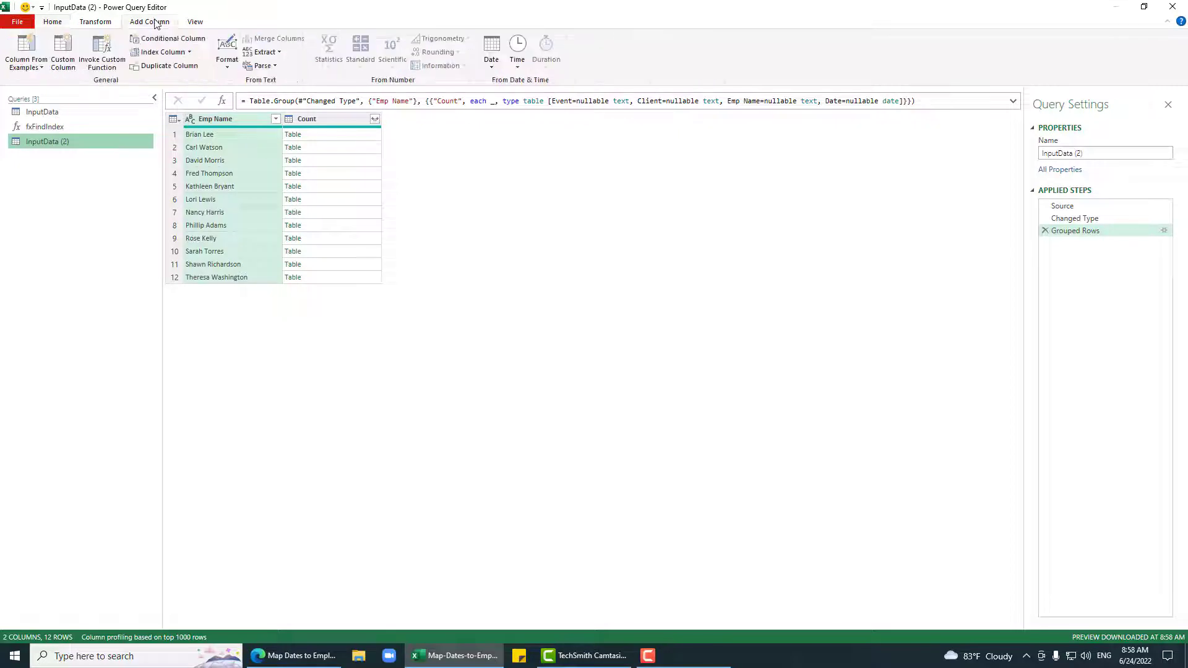
pyautogui.click(62, 49)
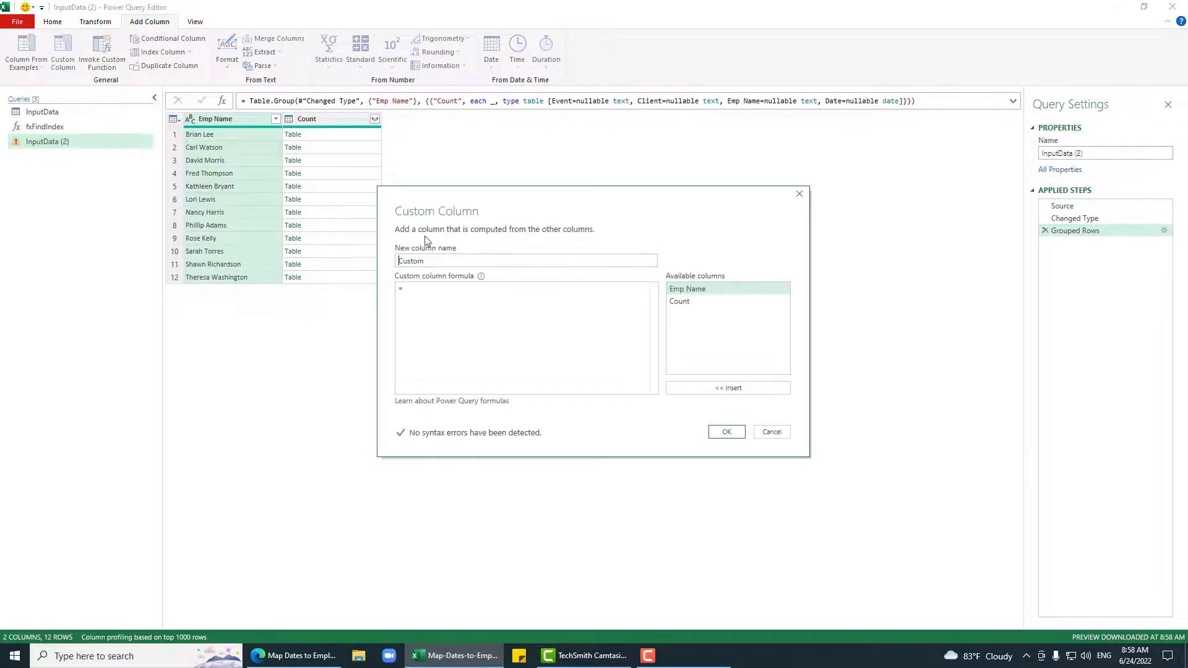
pyautogui.click(799, 195)
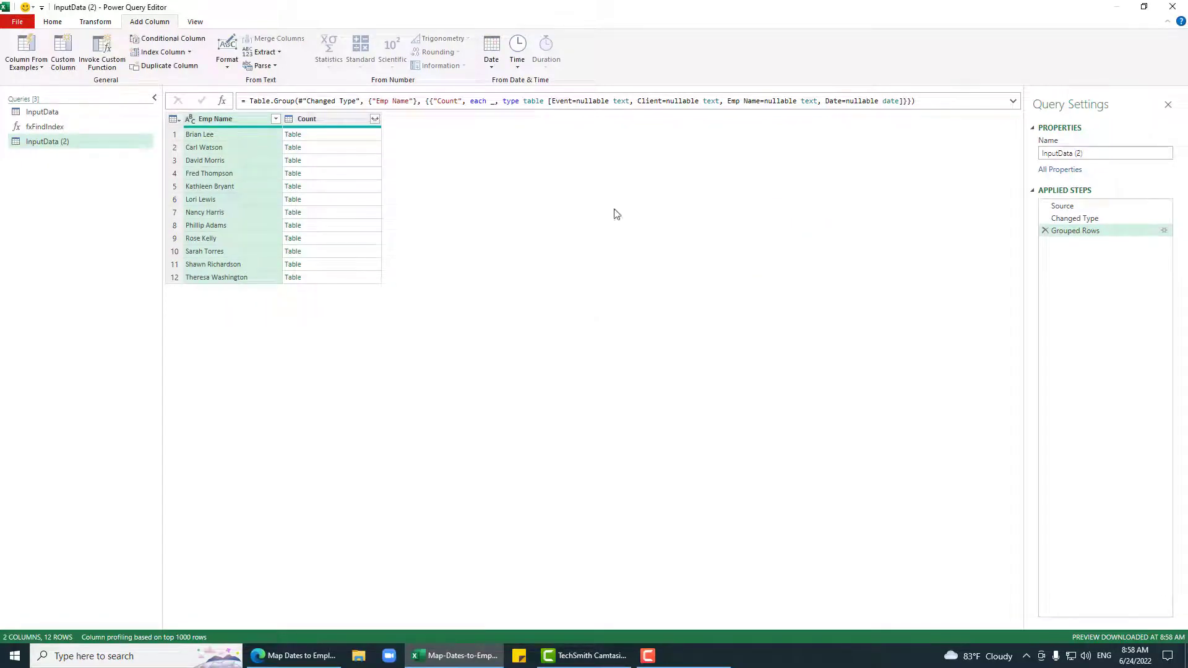
pyautogui.click(221, 101)
pyautogui.click(253, 103)
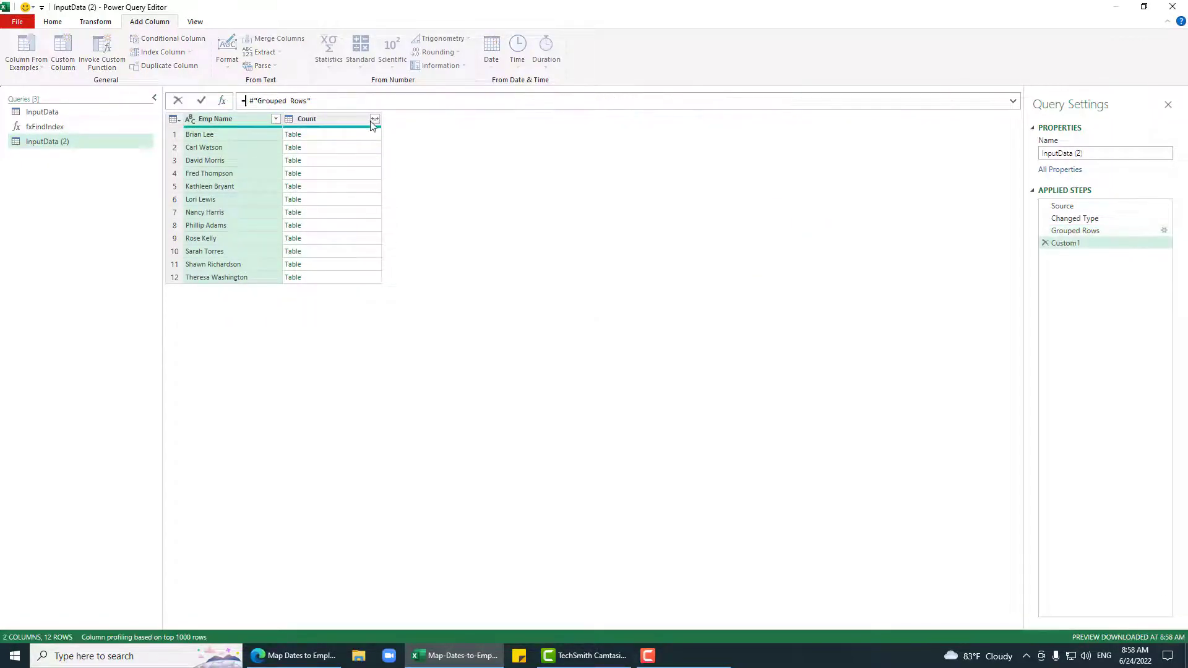
pyautogui.keyDown('shift'); pyautogui.click(245, 101); pyautogui.keyUp('shift')
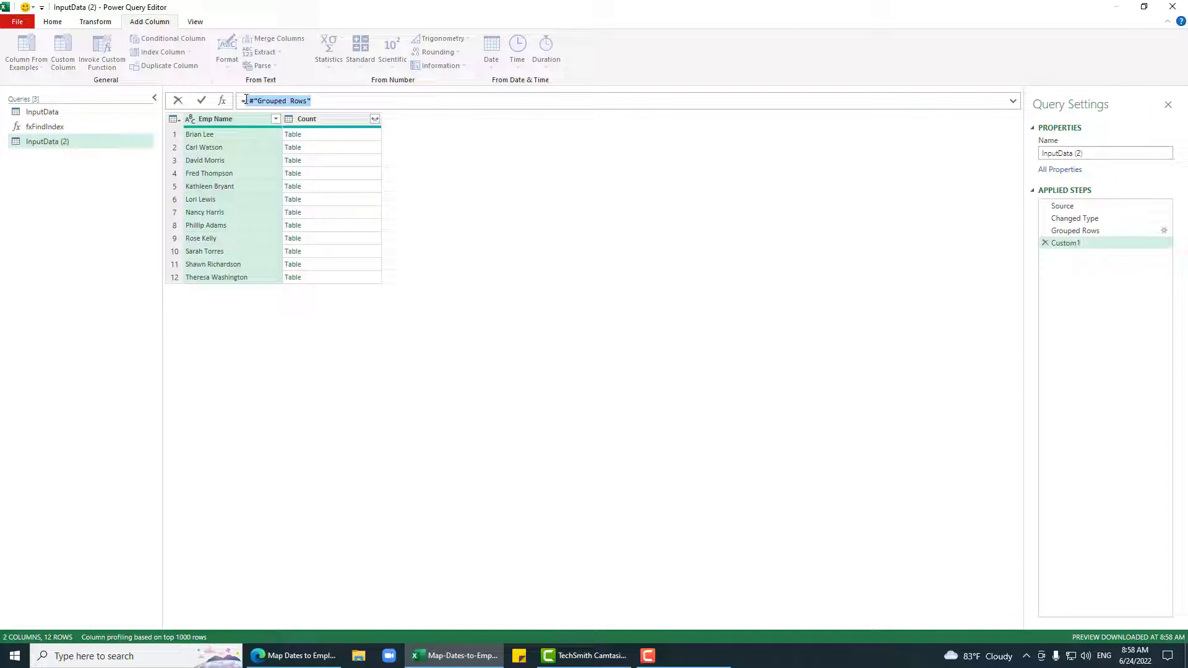
pyautogui.write('#date')
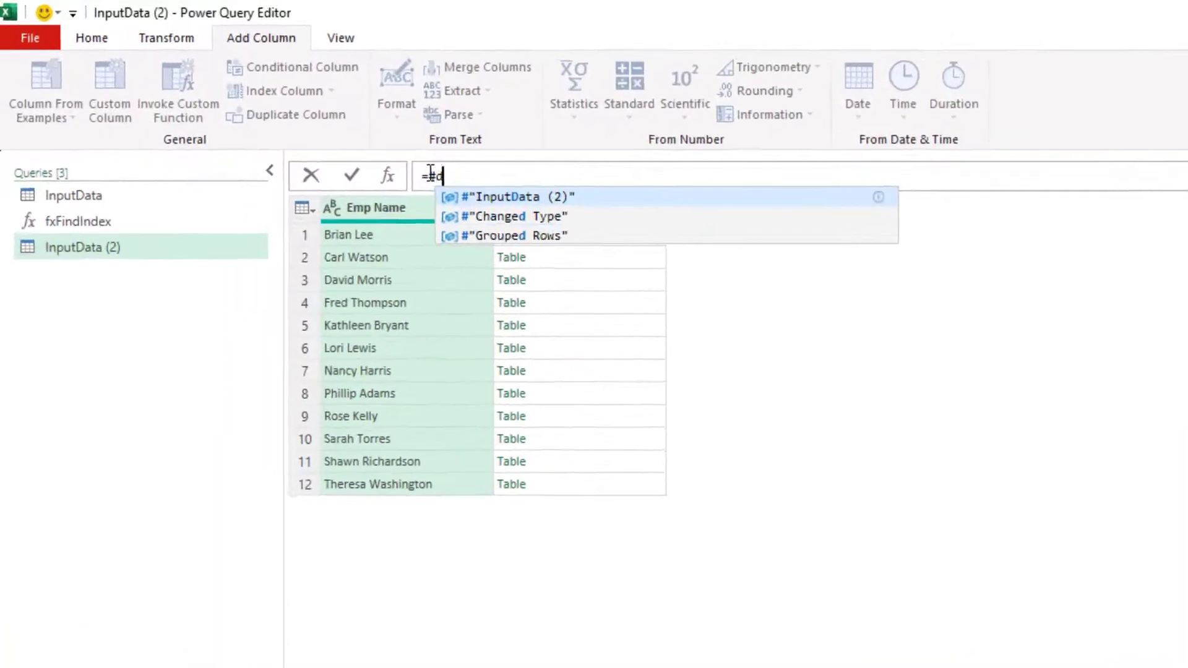
pyautogui.write('(2022')
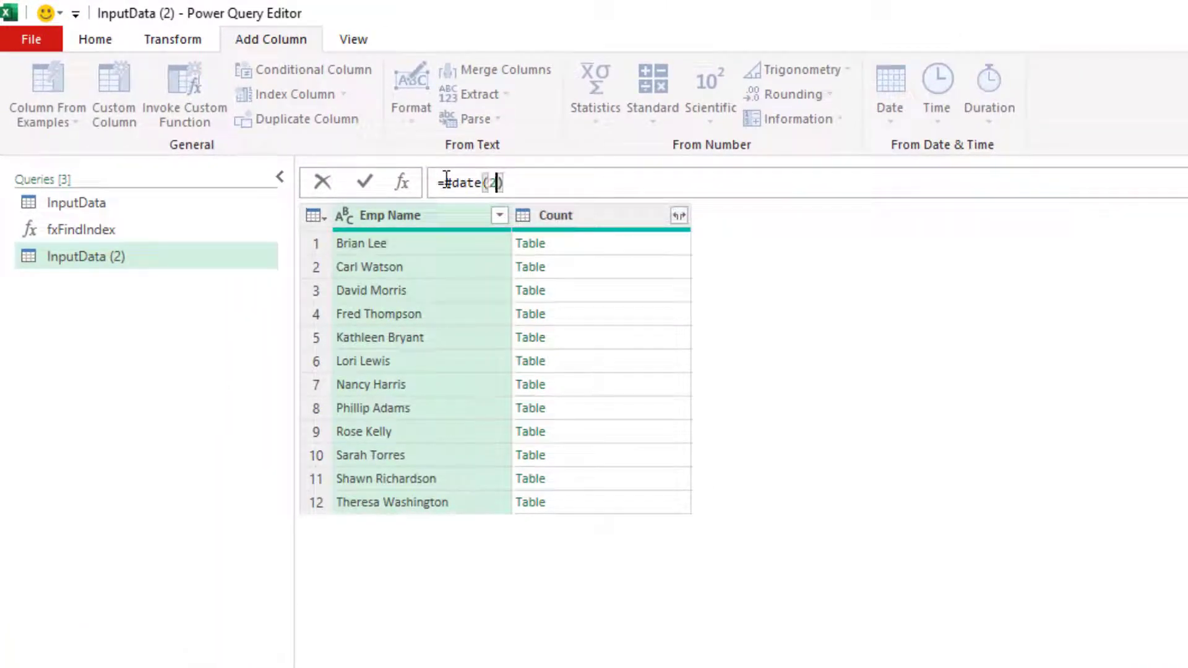
pyautogui.write(',2,8')
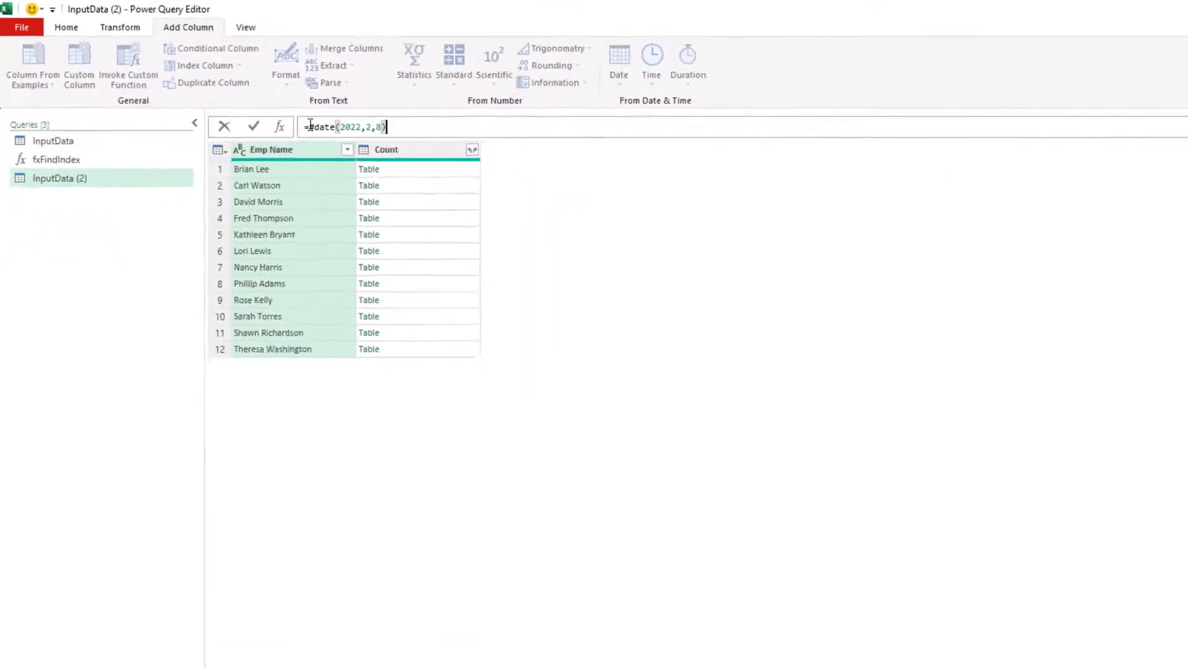
pyautogui.press('Return')
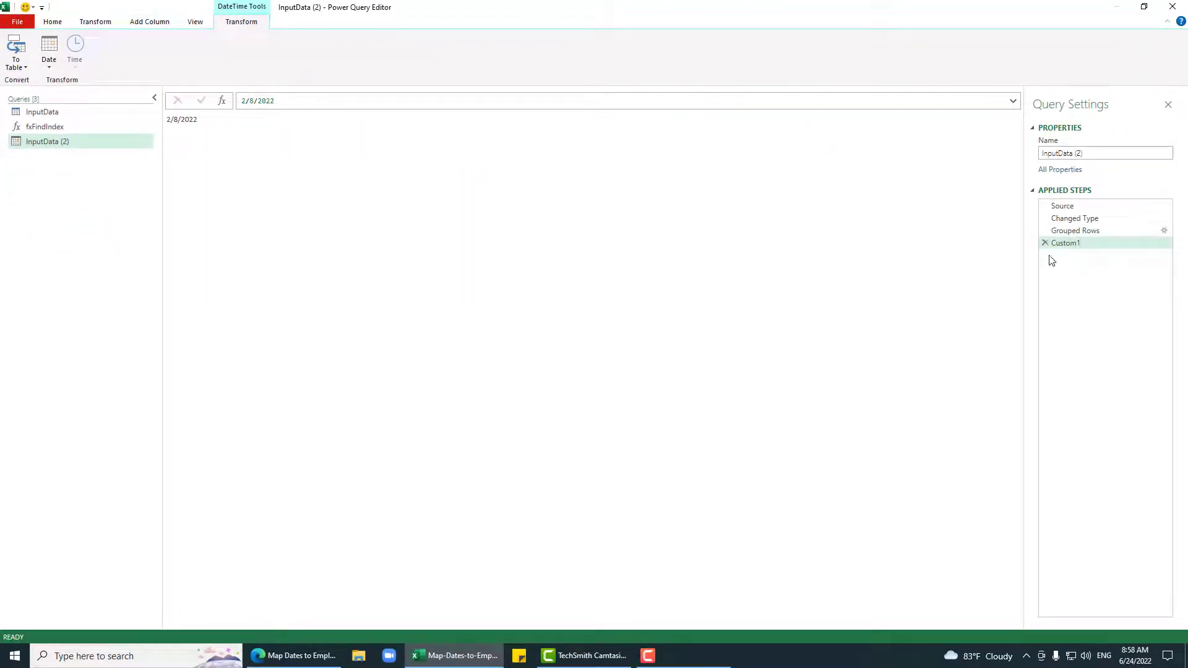
# Step: Rename the Custom1 step to ForDate and add a new step referring to it
pyautogui.rightClick(1142, 244)
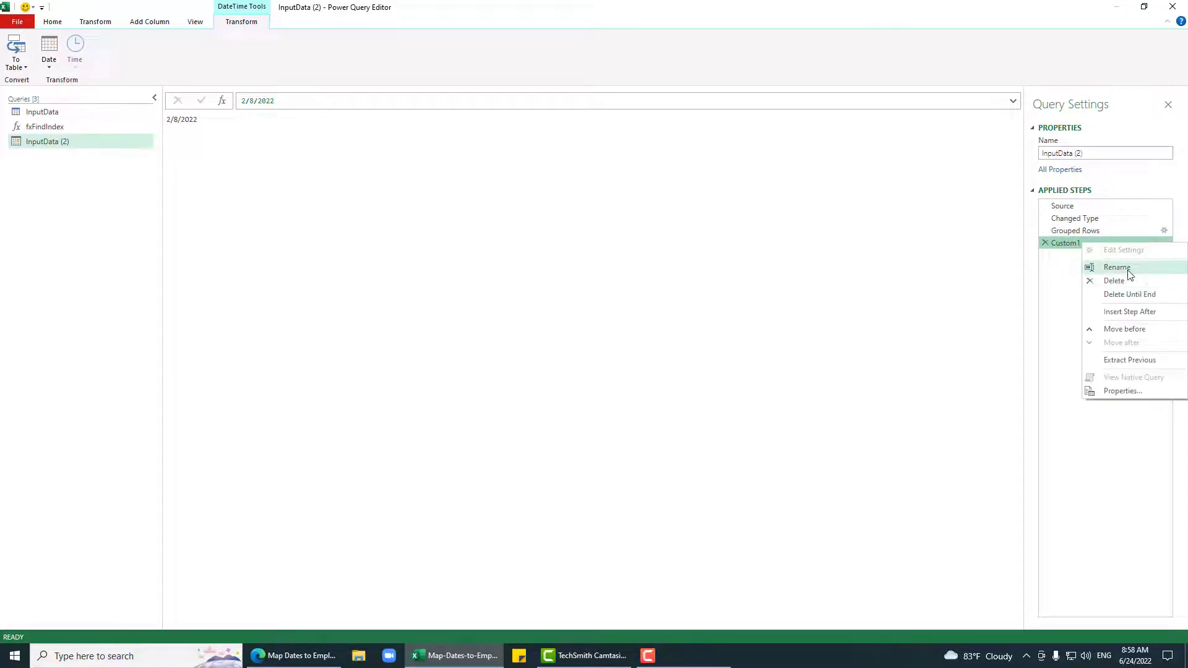
pyautogui.click(1129, 271)
pyautogui.write('In')
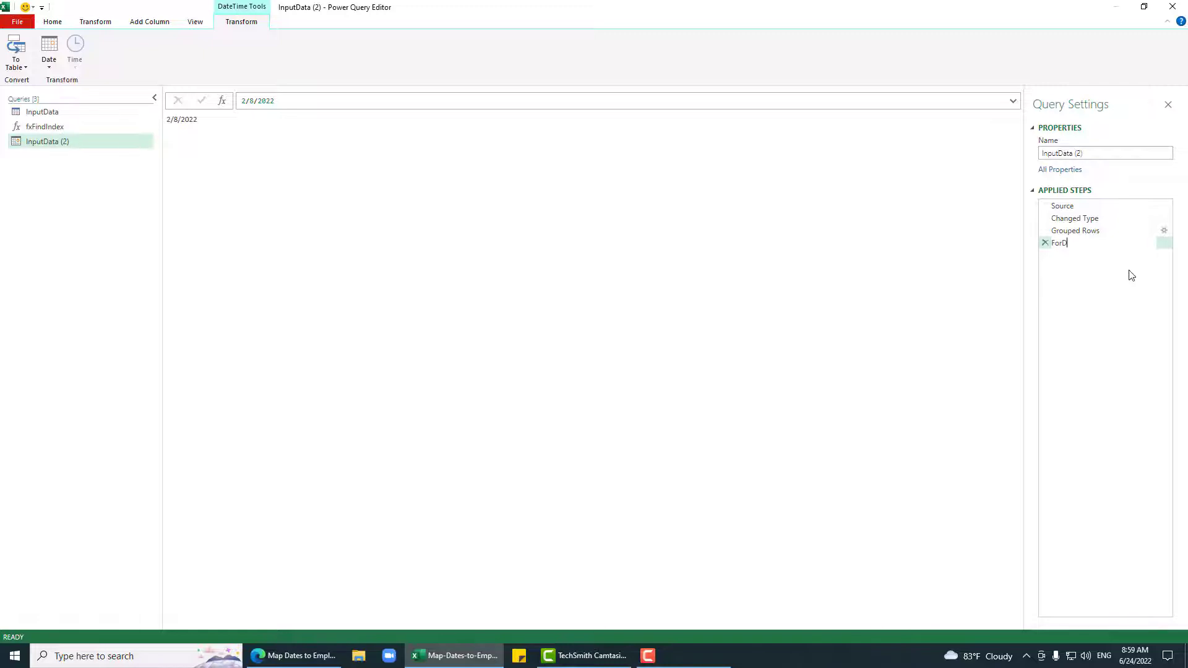
pyautogui.press('Return')
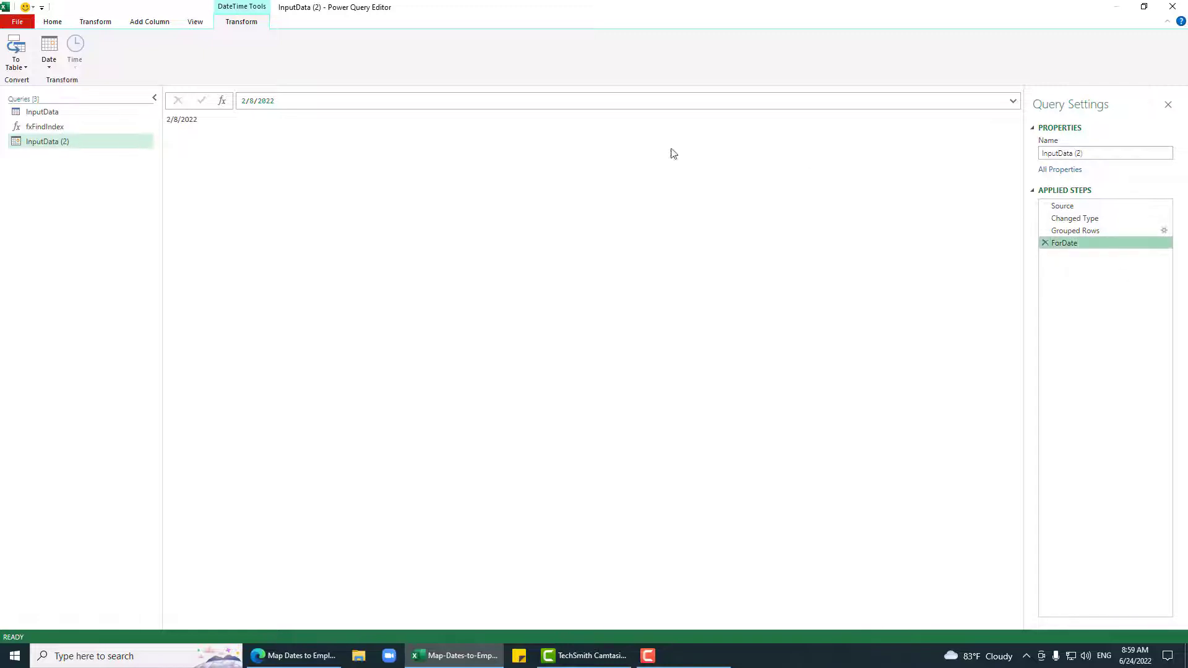
pyautogui.click(223, 101)
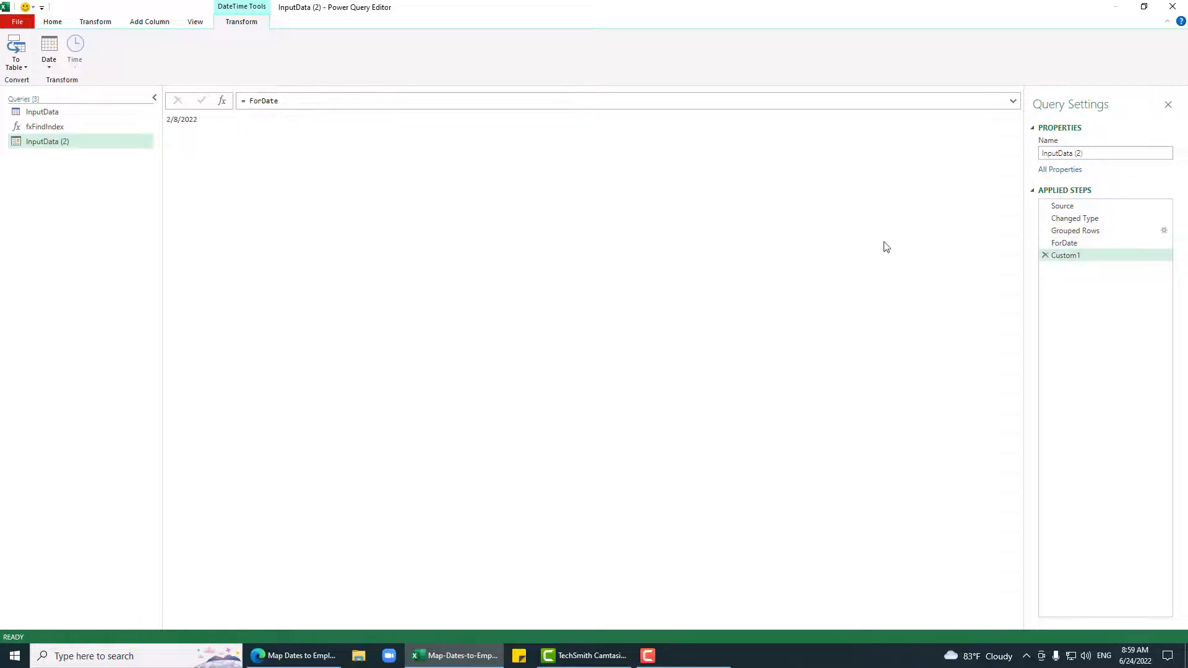
# Step: Point the new step's formula back to #"Grouped Rows"
pyautogui.click(279, 101)
pyautogui.doubleClick(279, 101)
pyautogui.write('#')
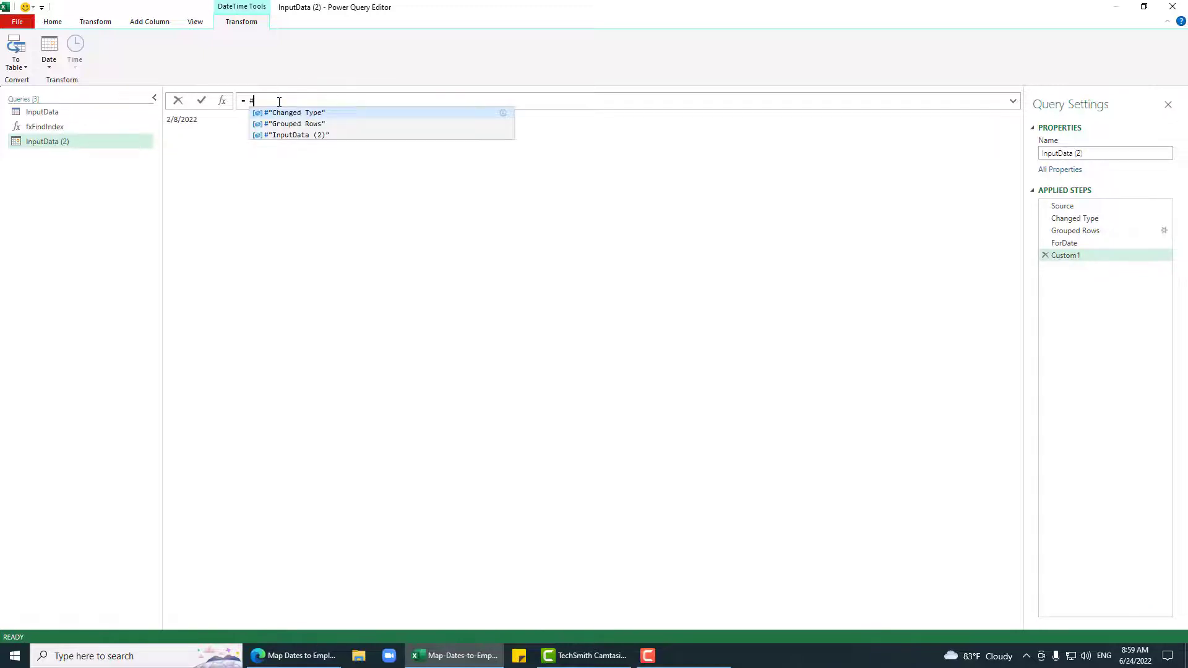
pyautogui.press('Down')
pyautogui.press('Tab')
pyautogui.press('Return')
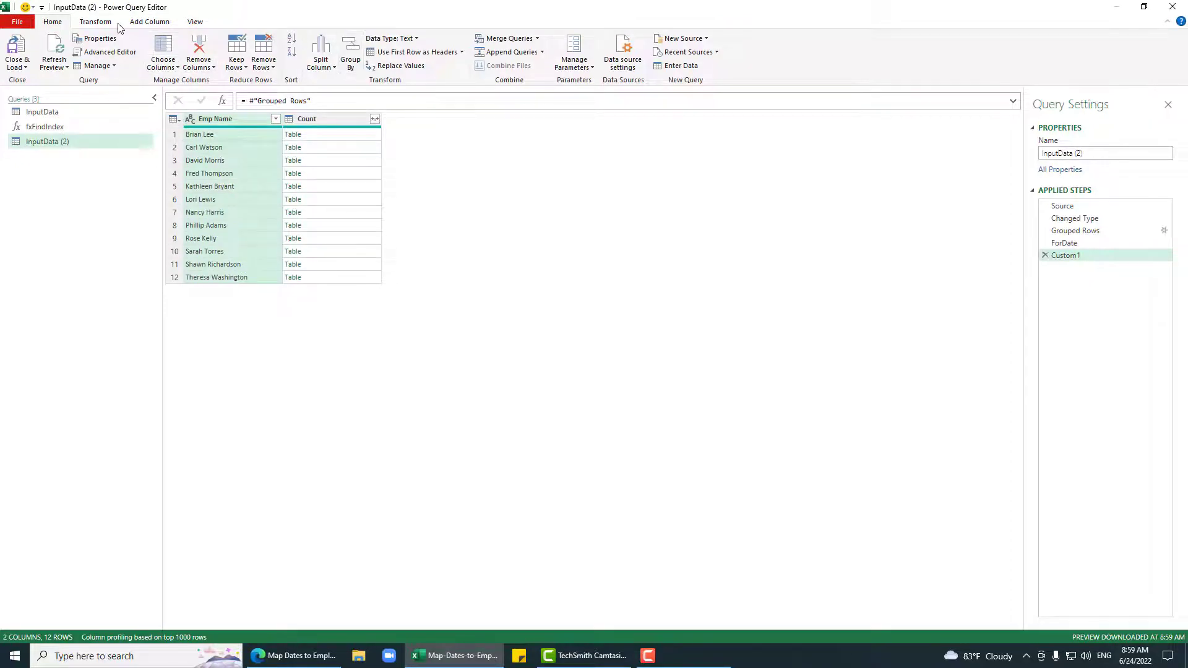
# Step: Add a Custom column with the formula fxFindIndex([Count][Date],ForDate)
pyautogui.click(145, 24)
pyautogui.click(62, 55)
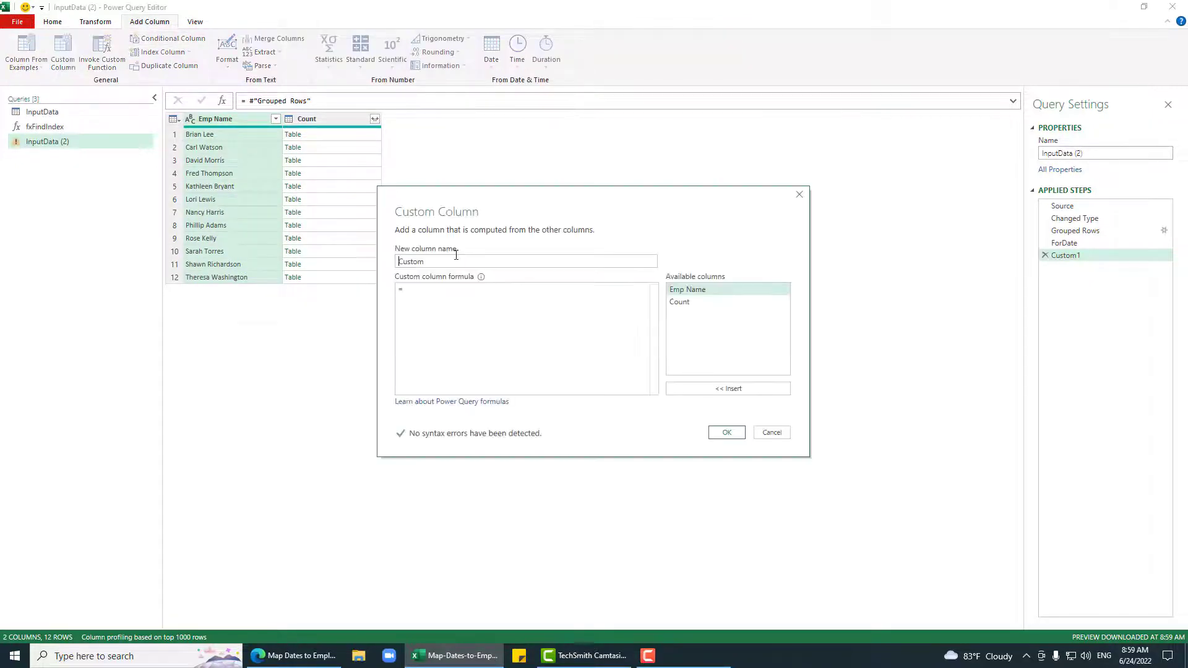
pyautogui.write('f')
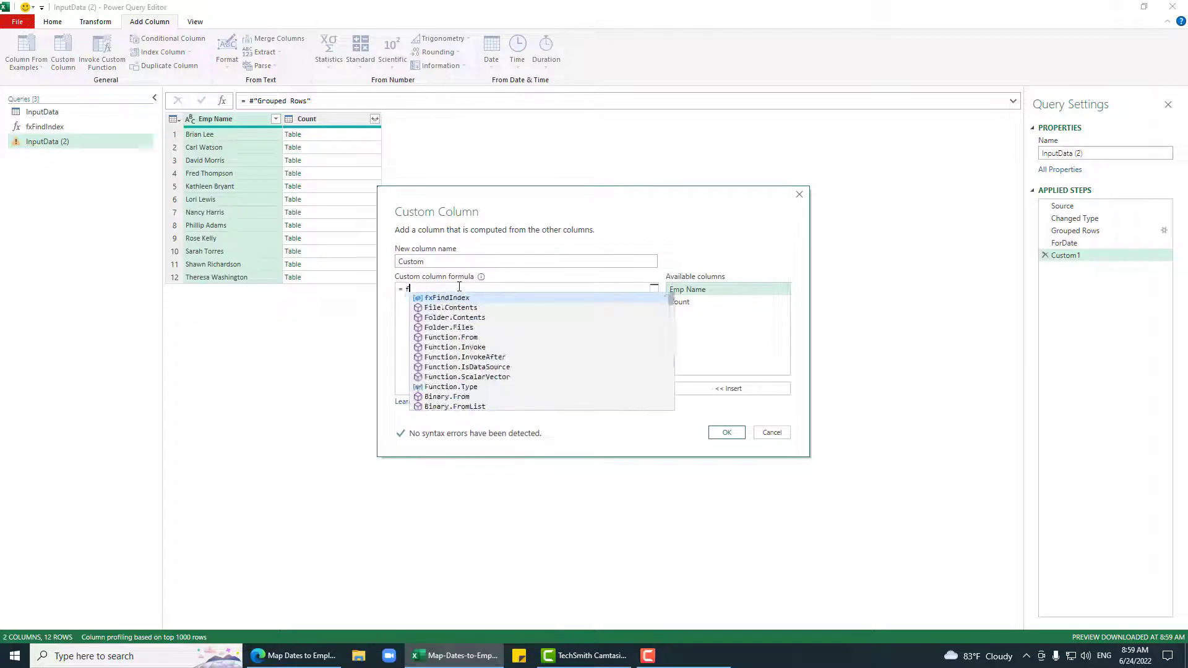
pyautogui.write('xFindIndex()')
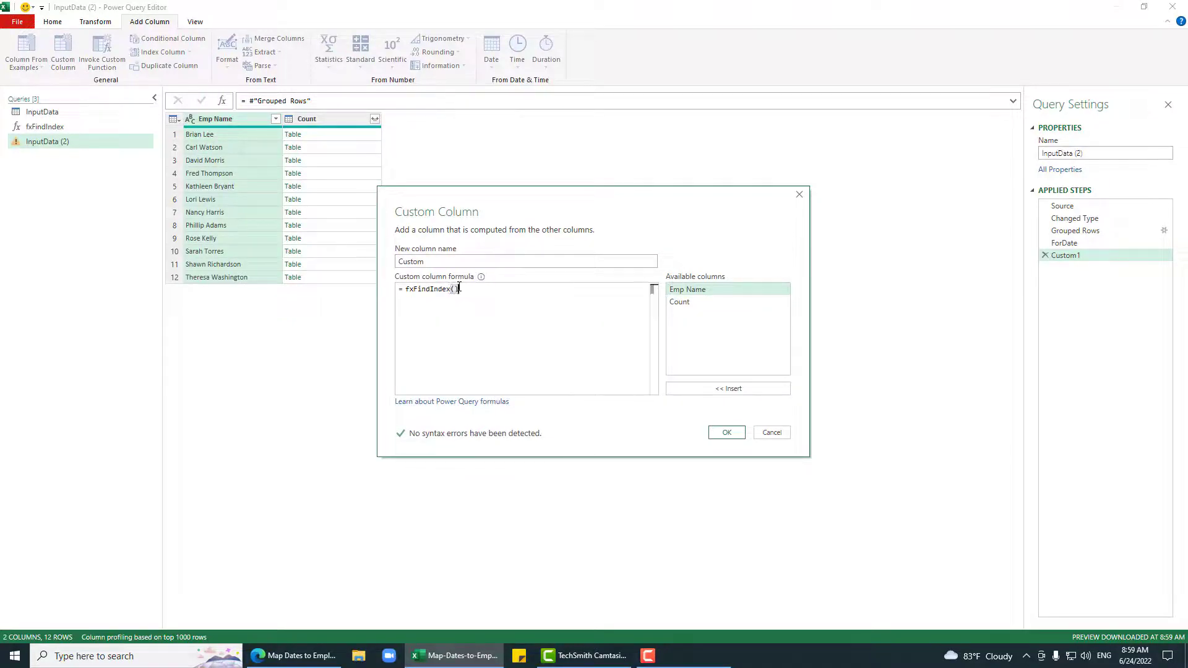
pyautogui.press('BackSpace')
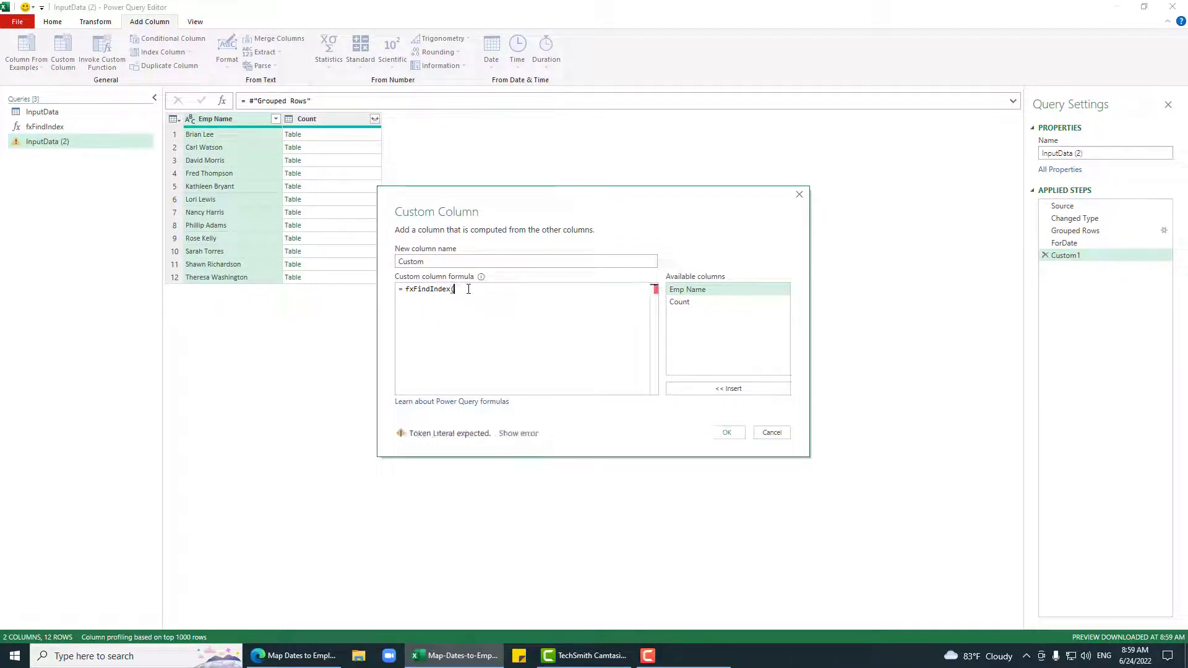
pyautogui.doubleClick(698, 305)
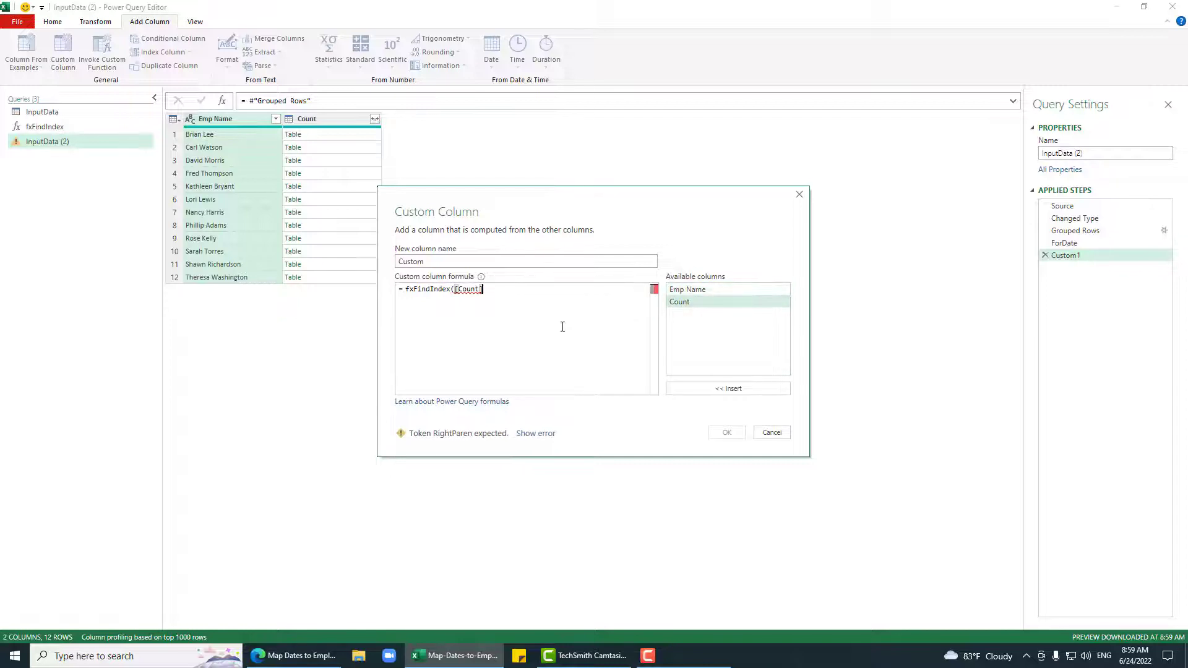
pyautogui.write('[Date],f')
pyautogui.press('Tab')
pyautogui.press('BackSpace')
pyautogui.press('BackSpace')
pyautogui.press('BackSpace')
pyautogui.press('BackSpace')
pyautogui.press('BackSpace')
pyautogui.write('For')
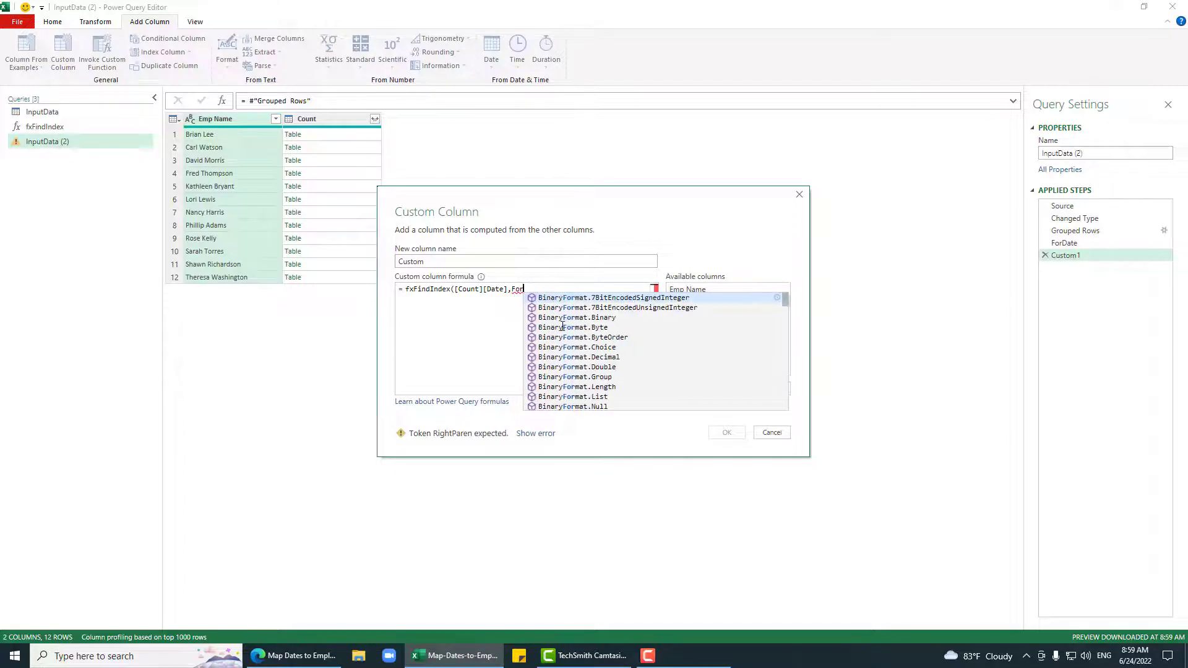
pyautogui.write('Date)')
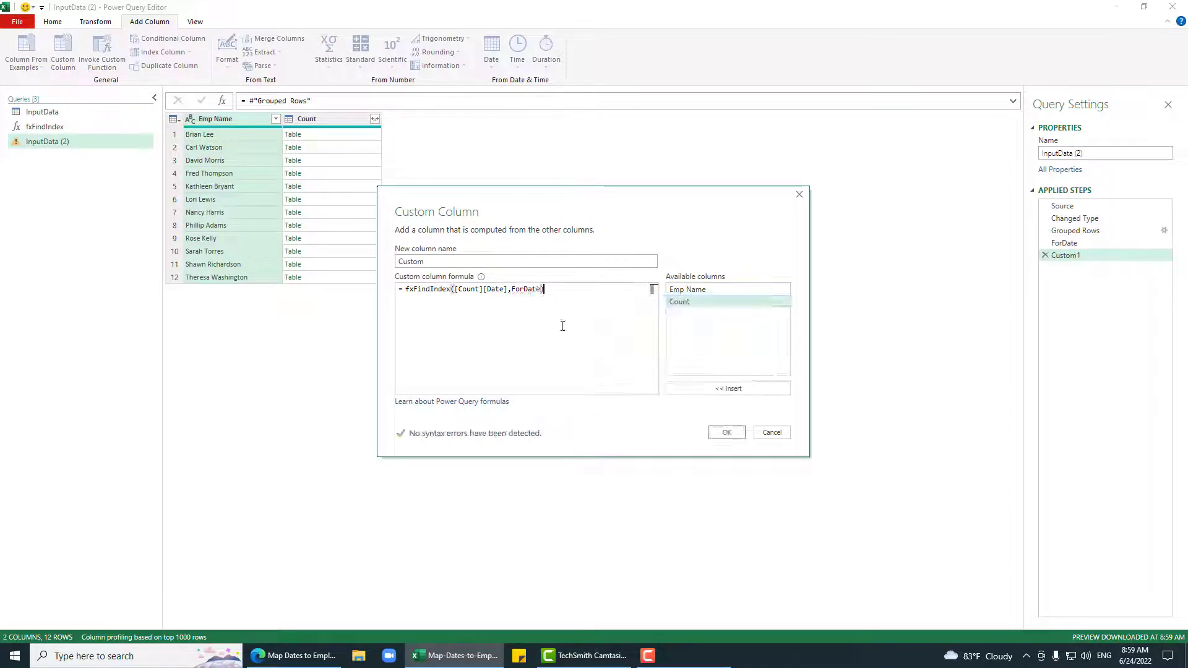
pyautogui.click(719, 433)
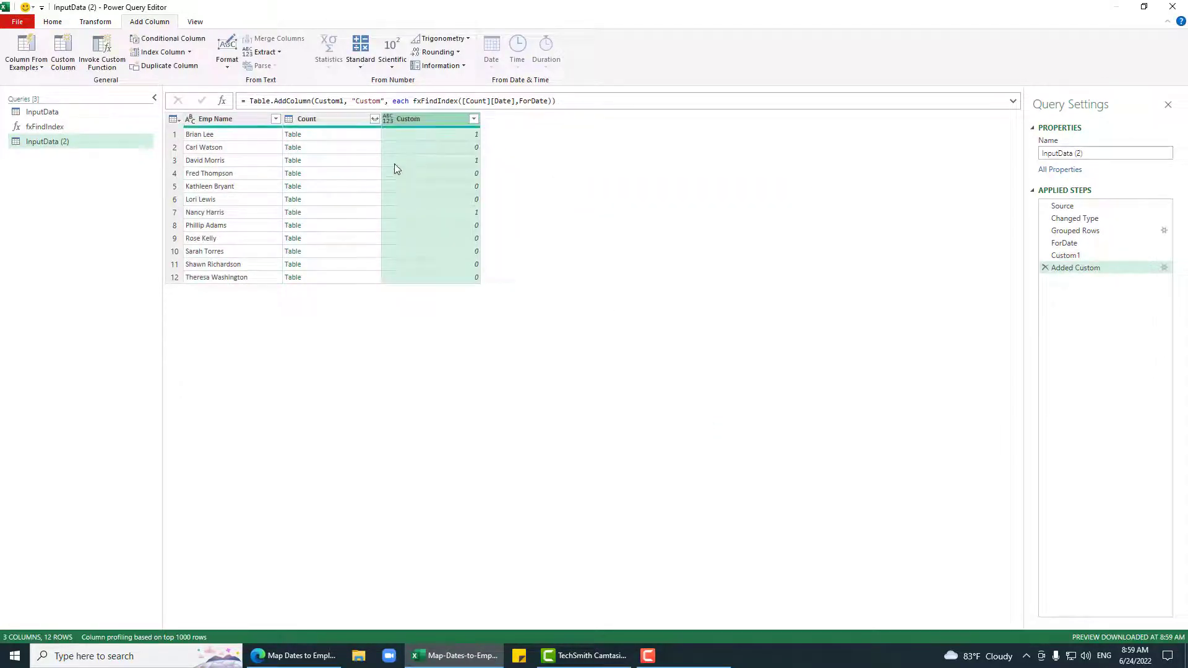
pyautogui.click(323, 136)
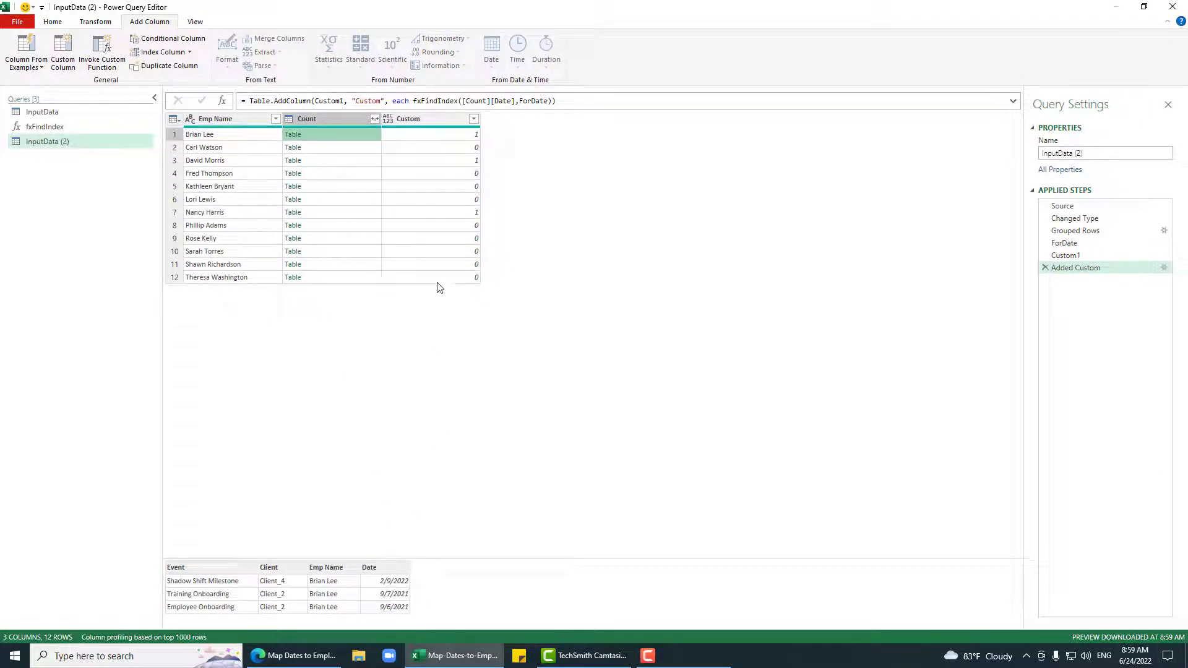
pyautogui.click(336, 151)
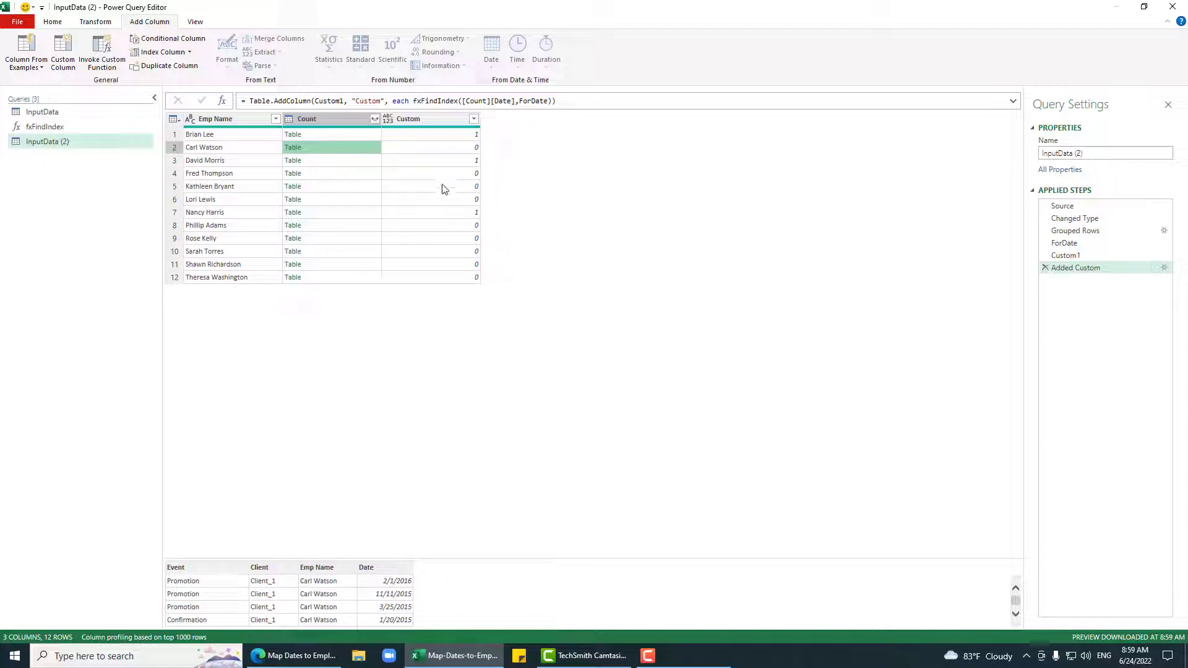
pyautogui.click(445, 165)
pyautogui.click(362, 163)
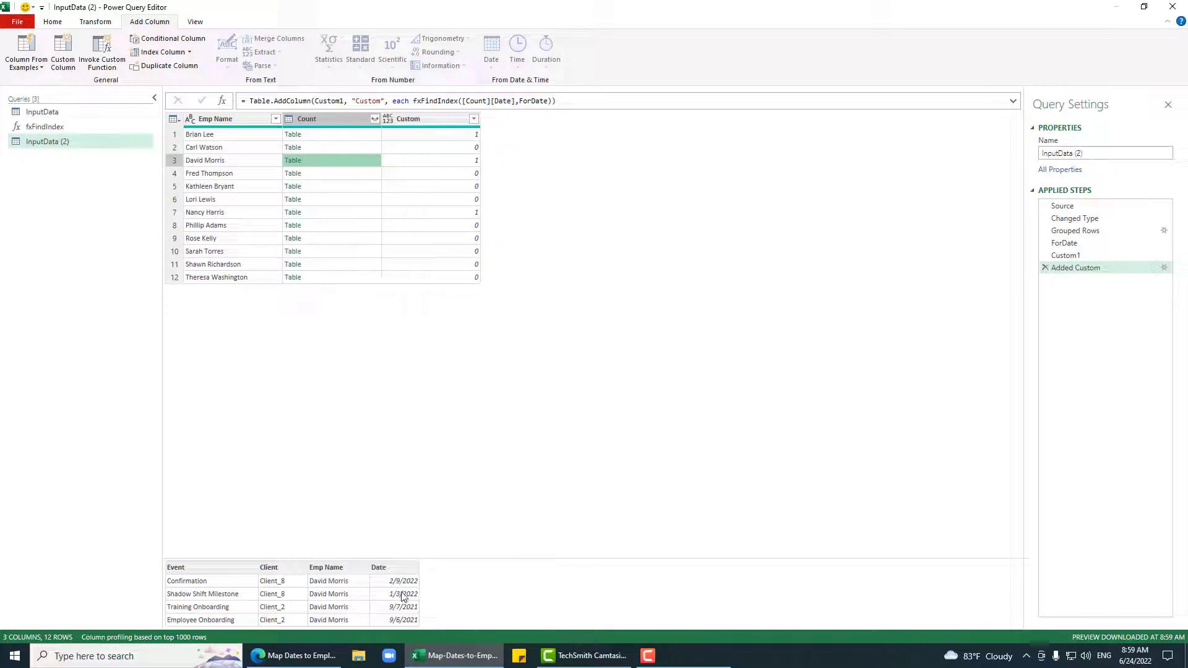
pyautogui.click(452, 278)
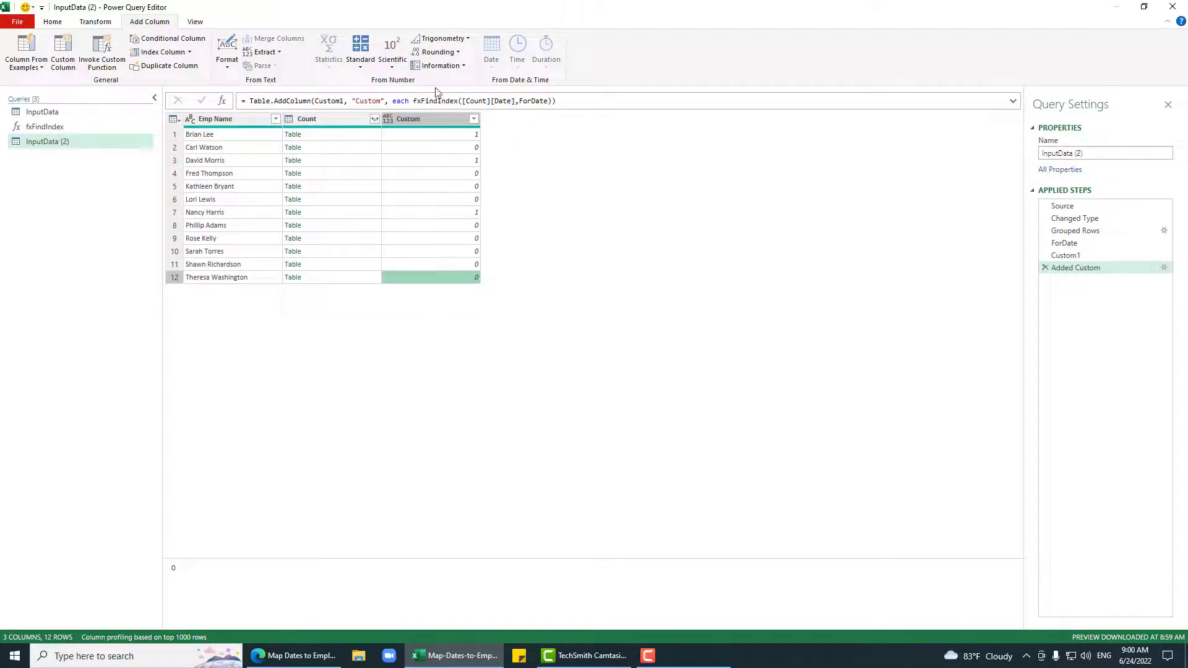
pyautogui.click(433, 119)
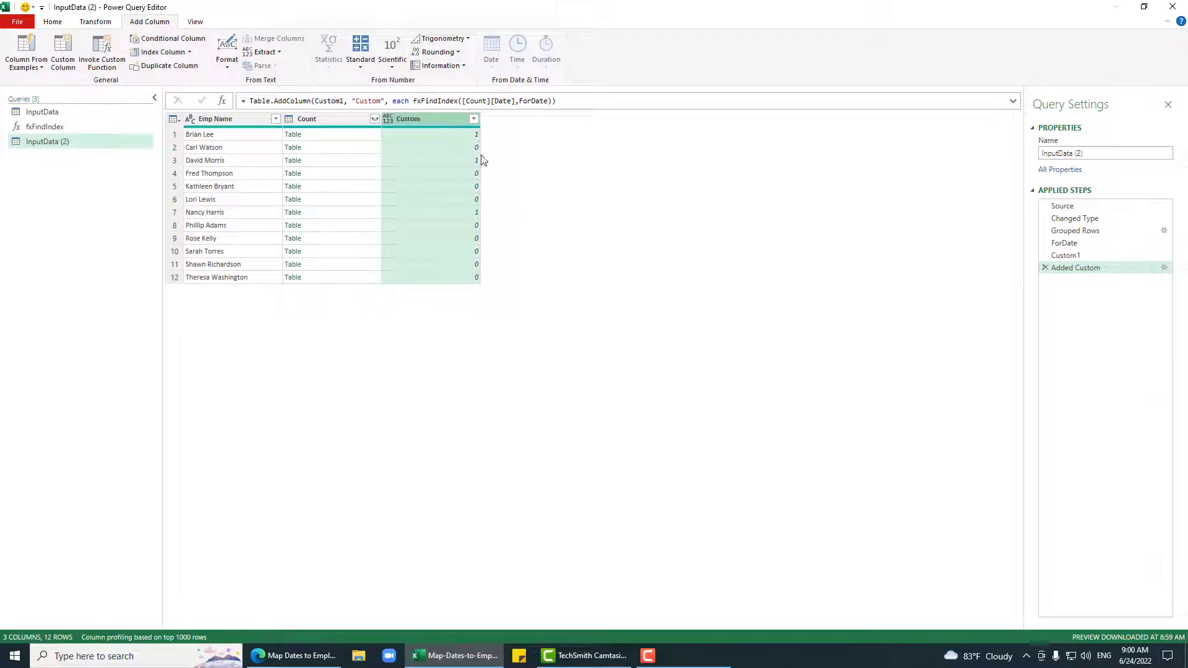
pyautogui.click(365, 136)
pyautogui.click(439, 119)
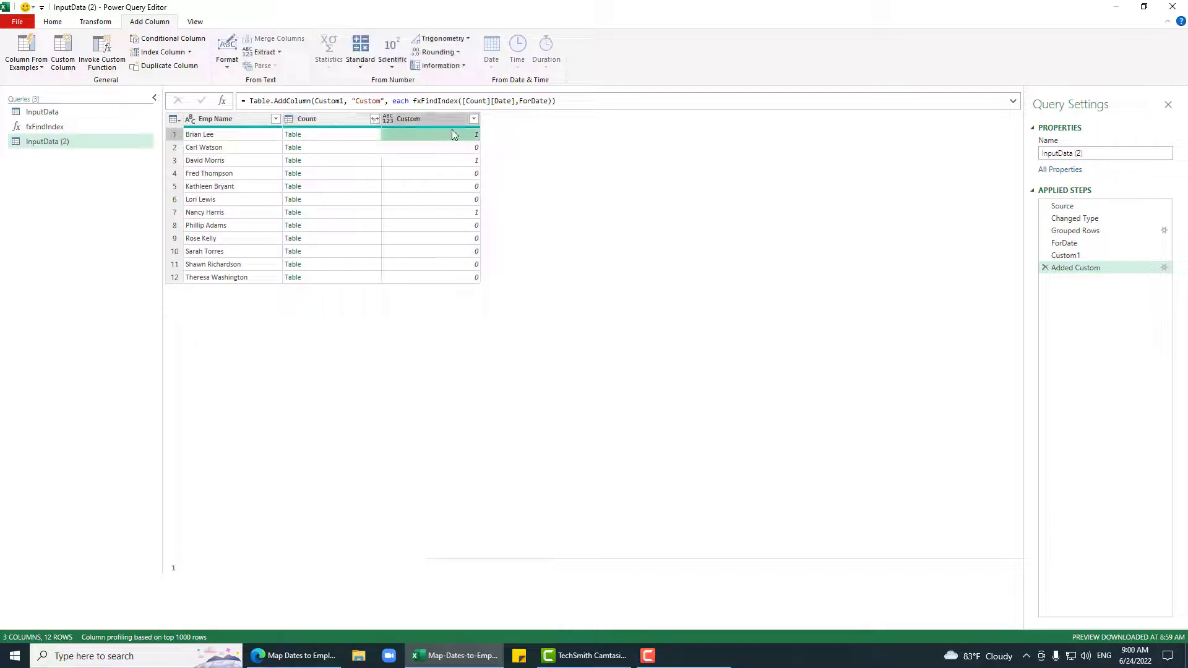
pyautogui.click(63, 49)
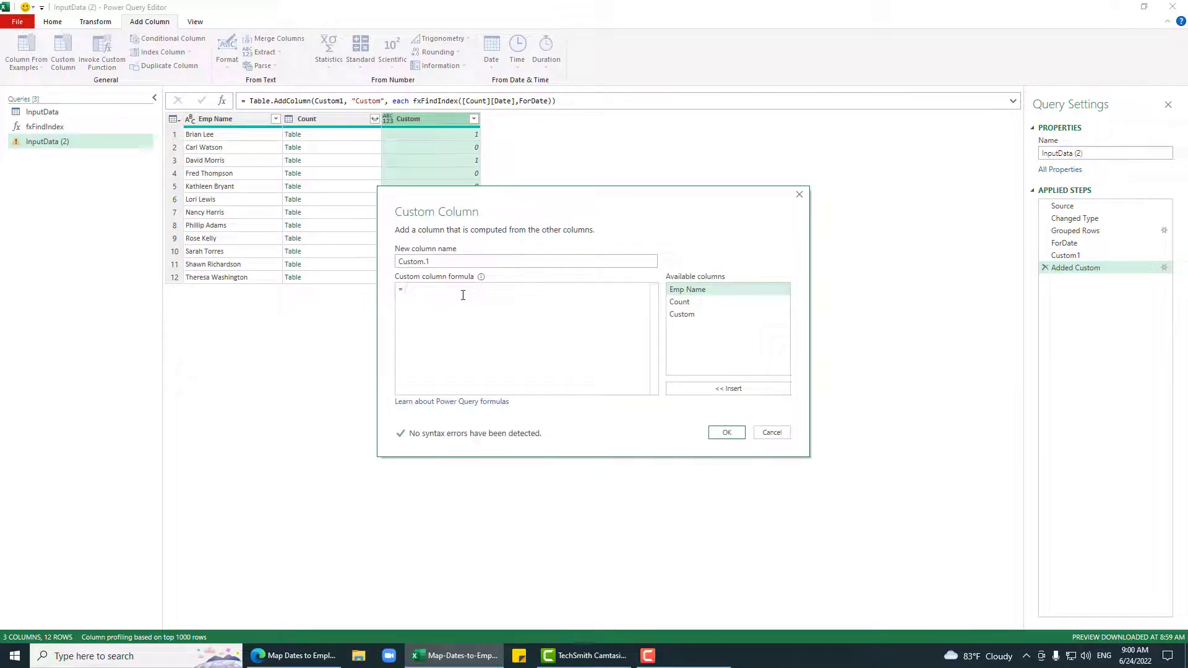
# Step: Add a Custom.1 column with Table.ToRecords([Count]){[Custom]} and check the first employee's record
pyautogui.write('T')
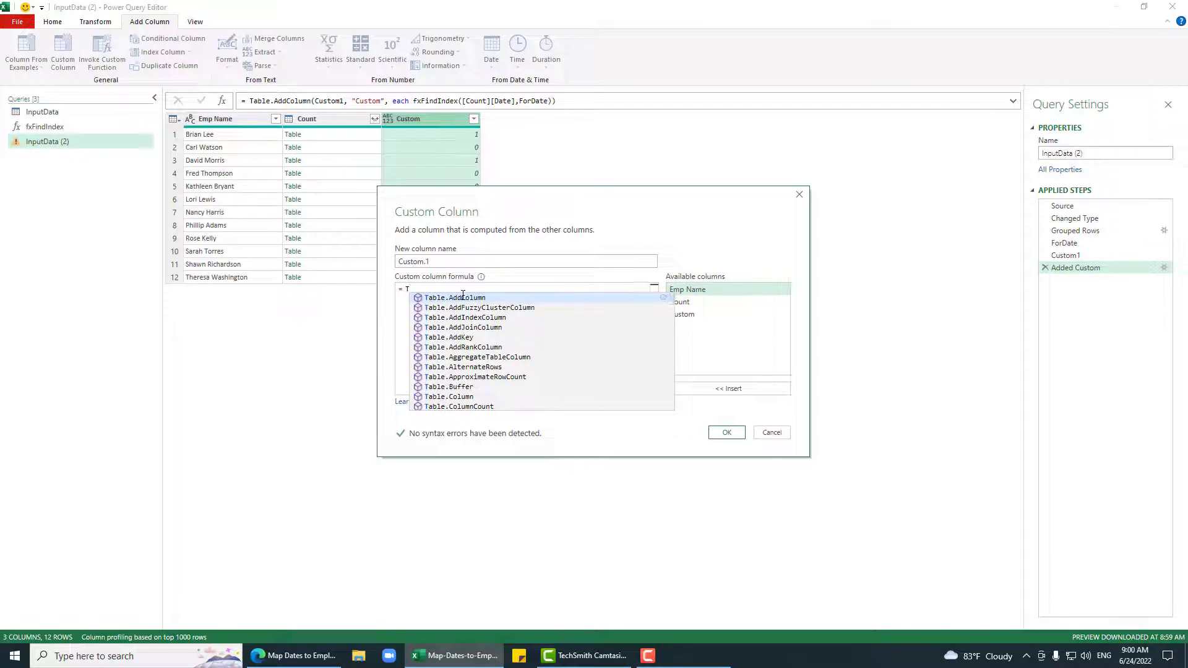
pyautogui.write('TRCS')
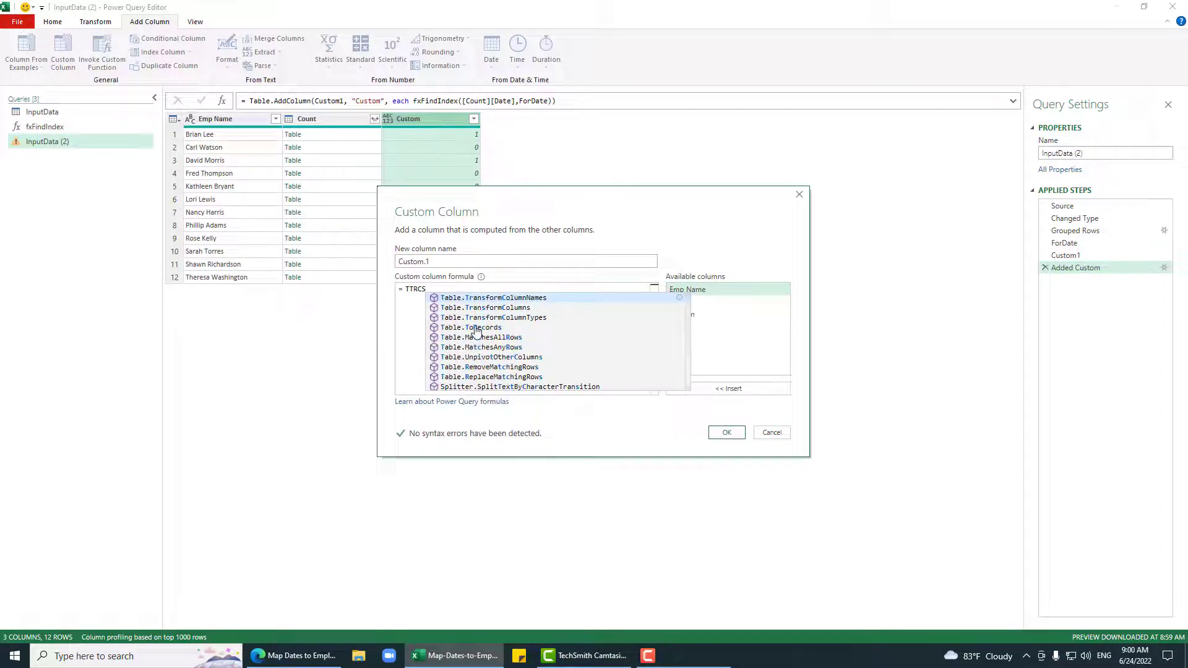
pyautogui.click(476, 328)
pyautogui.write('(')
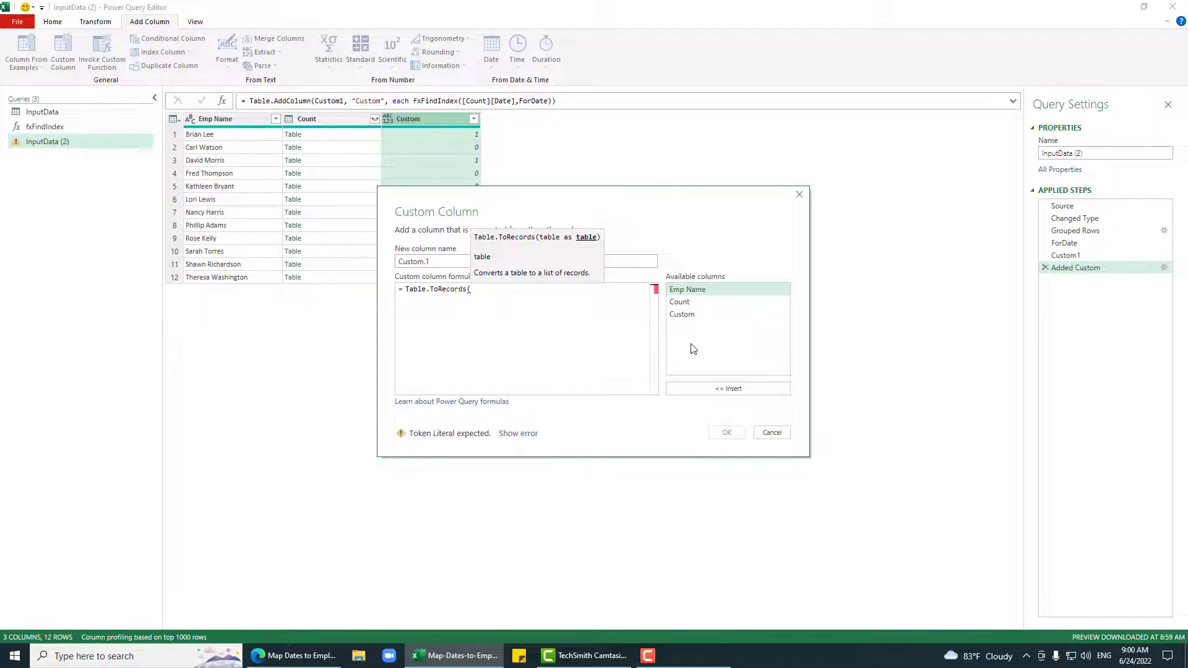
pyautogui.doubleClick(679, 302)
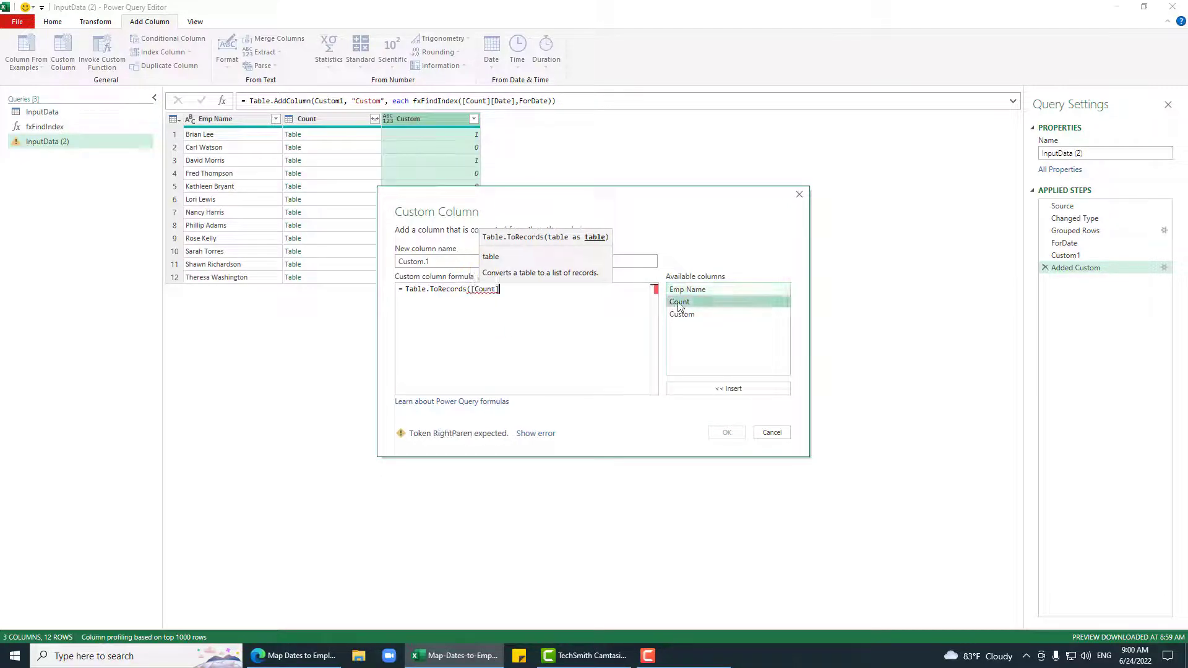
pyautogui.write(')')
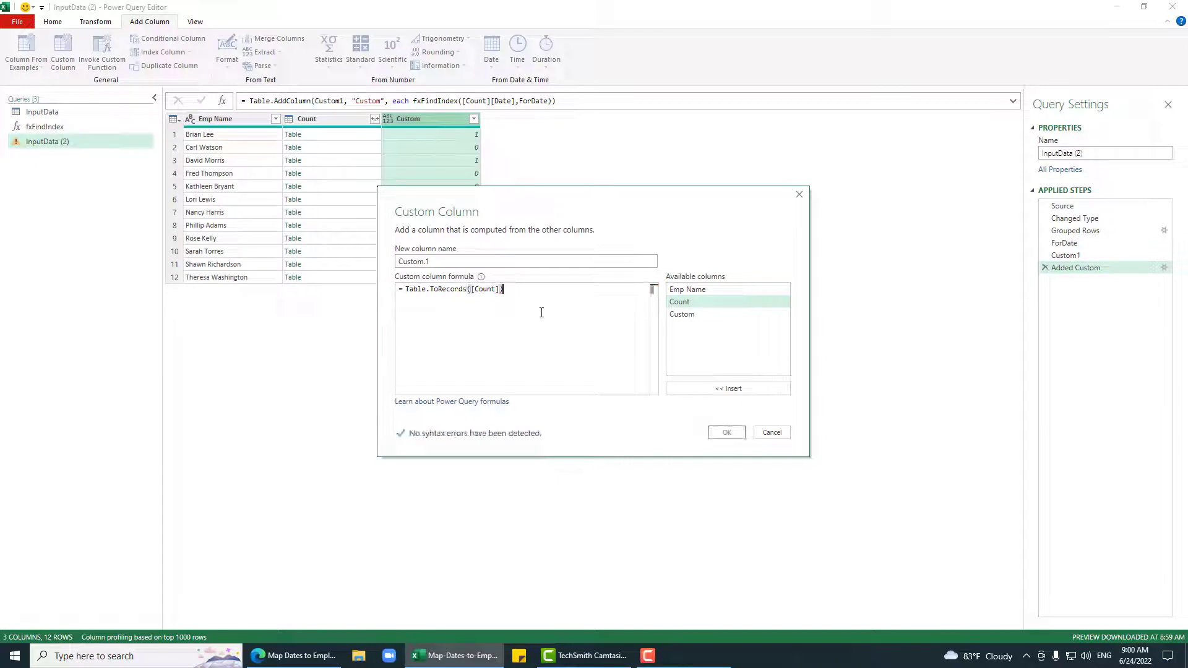
pyautogui.write('{')
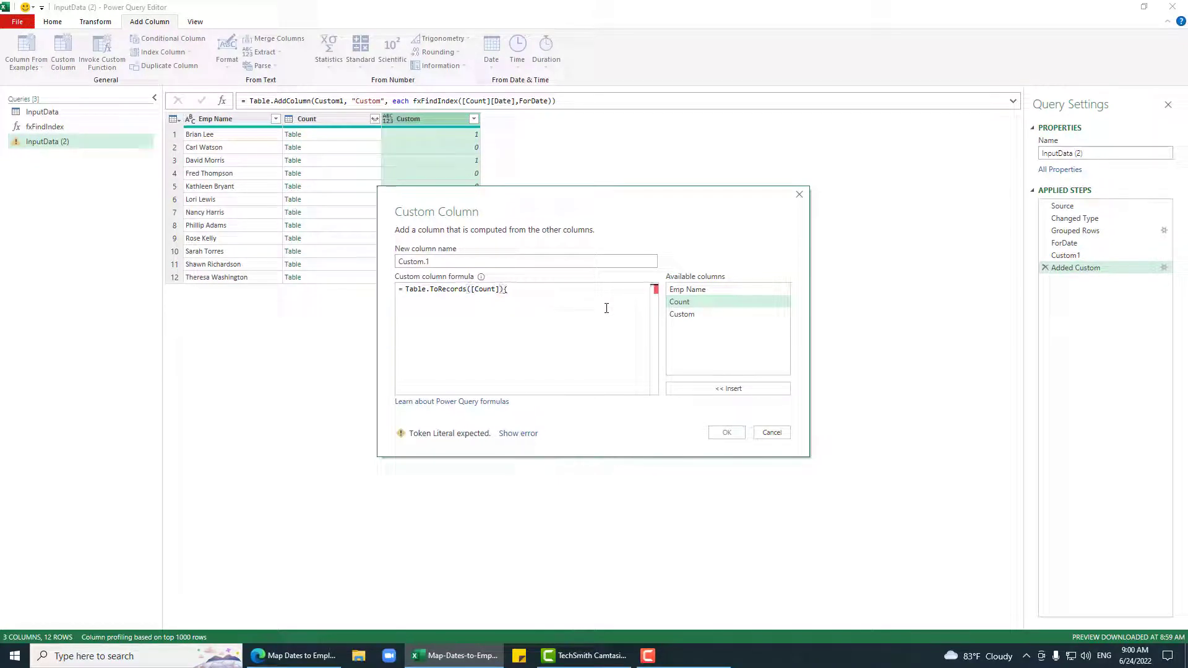
pyautogui.doubleClick(723, 314)
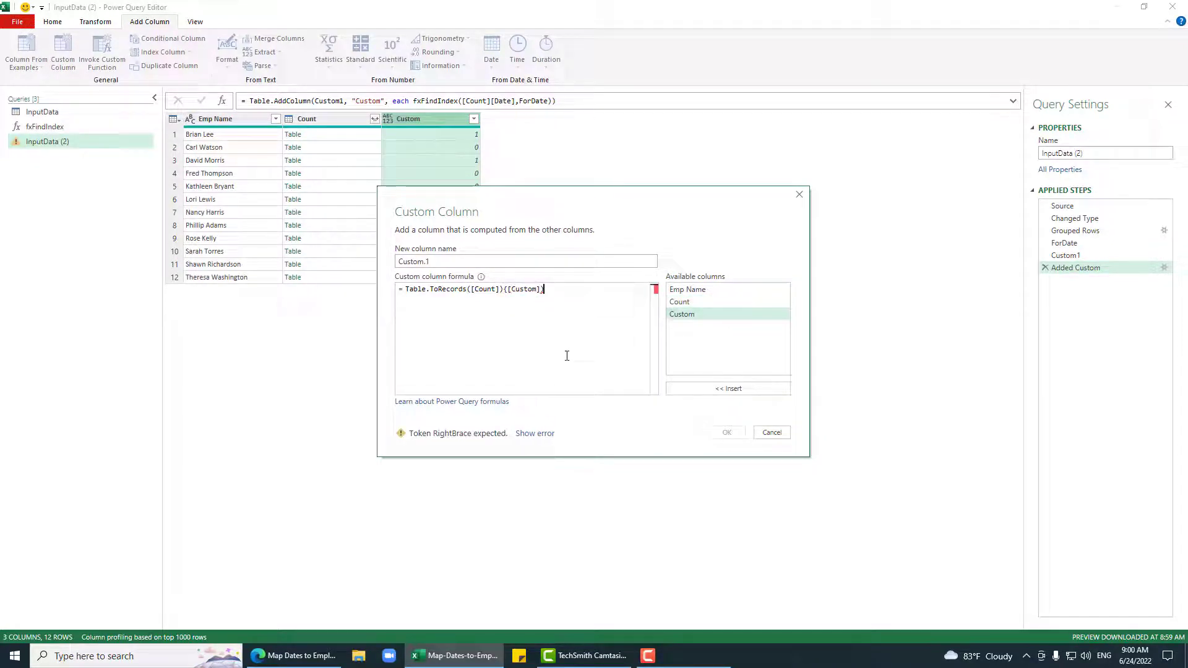
pyautogui.write('}')
pyautogui.click(715, 435)
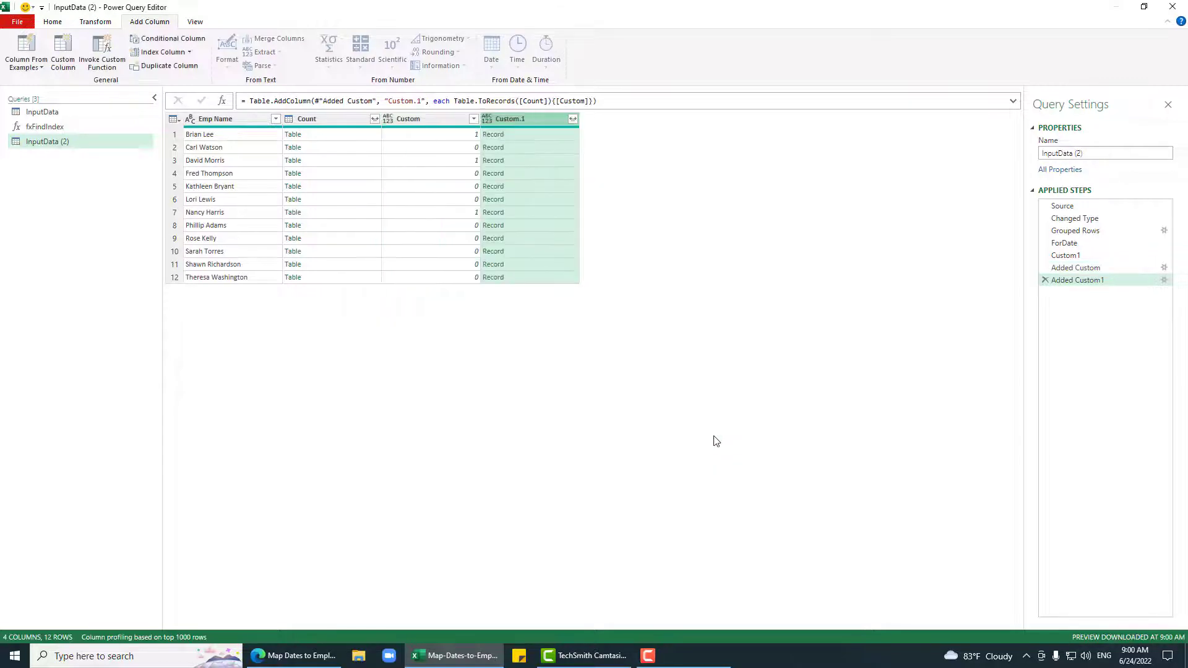
pyautogui.click(514, 135)
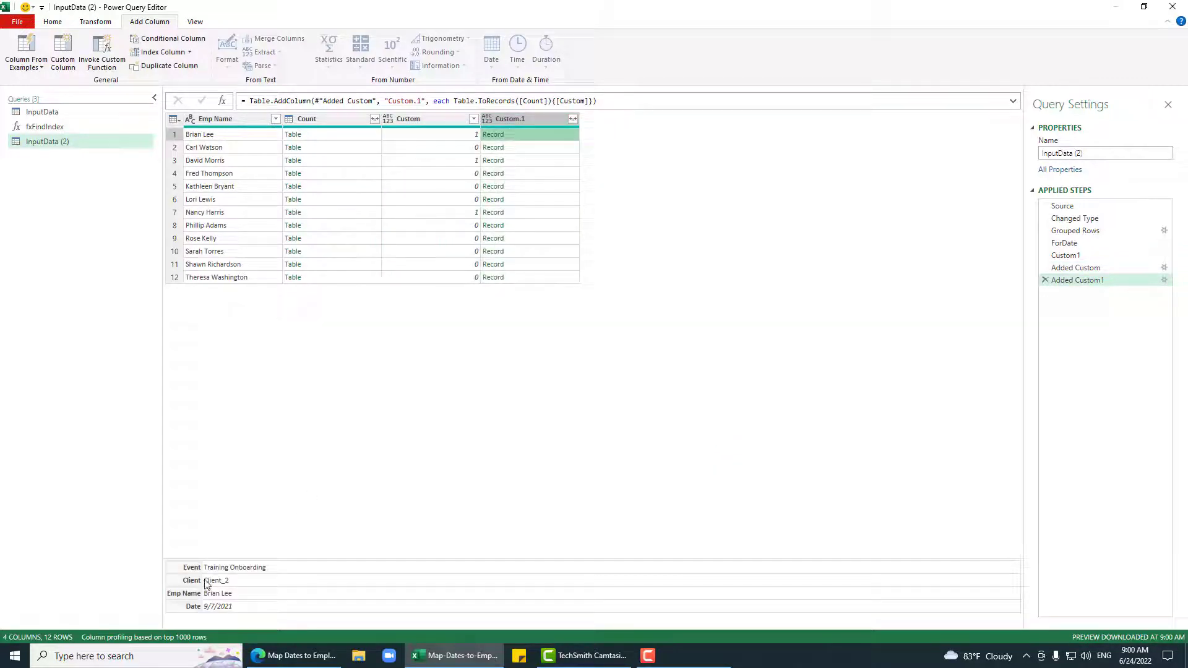
# Step: Check the second employee's record, then remove all columns except Custom.1
pyautogui.click(508, 150)
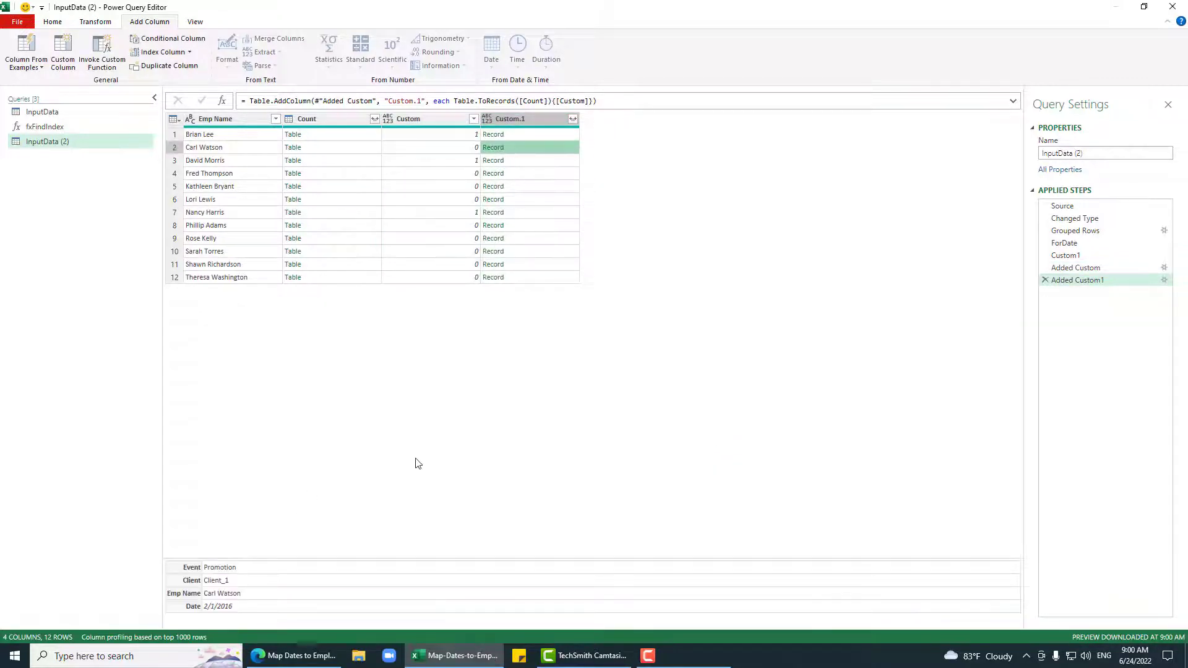
pyautogui.click(549, 117)
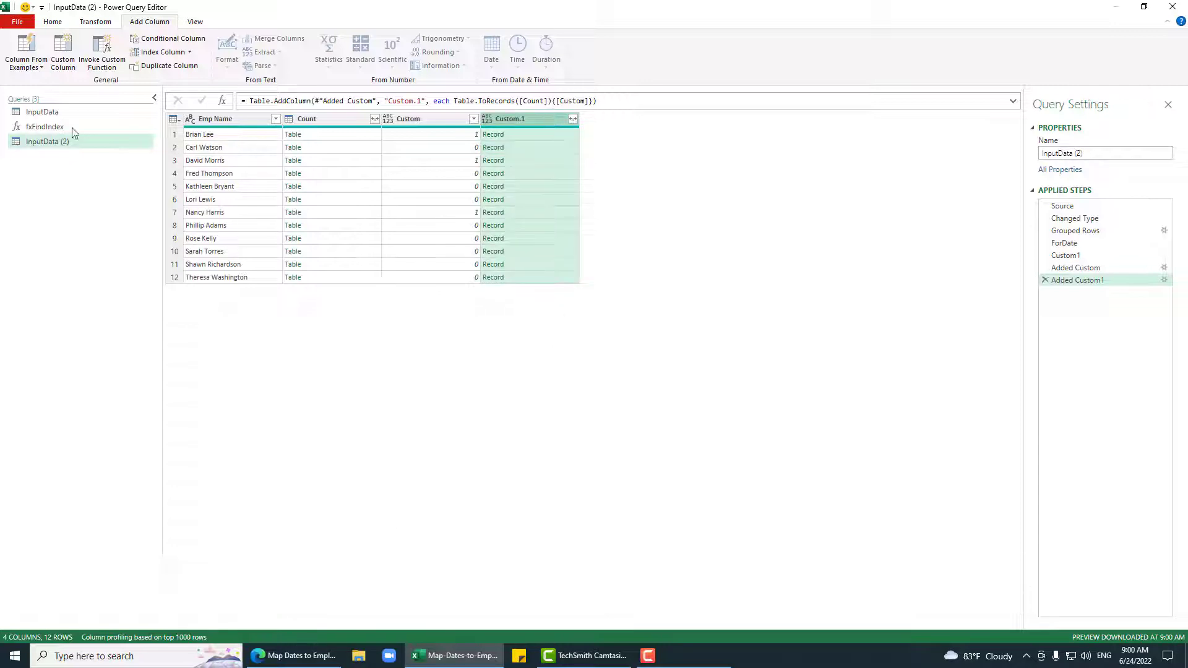
pyautogui.rightClick(538, 119)
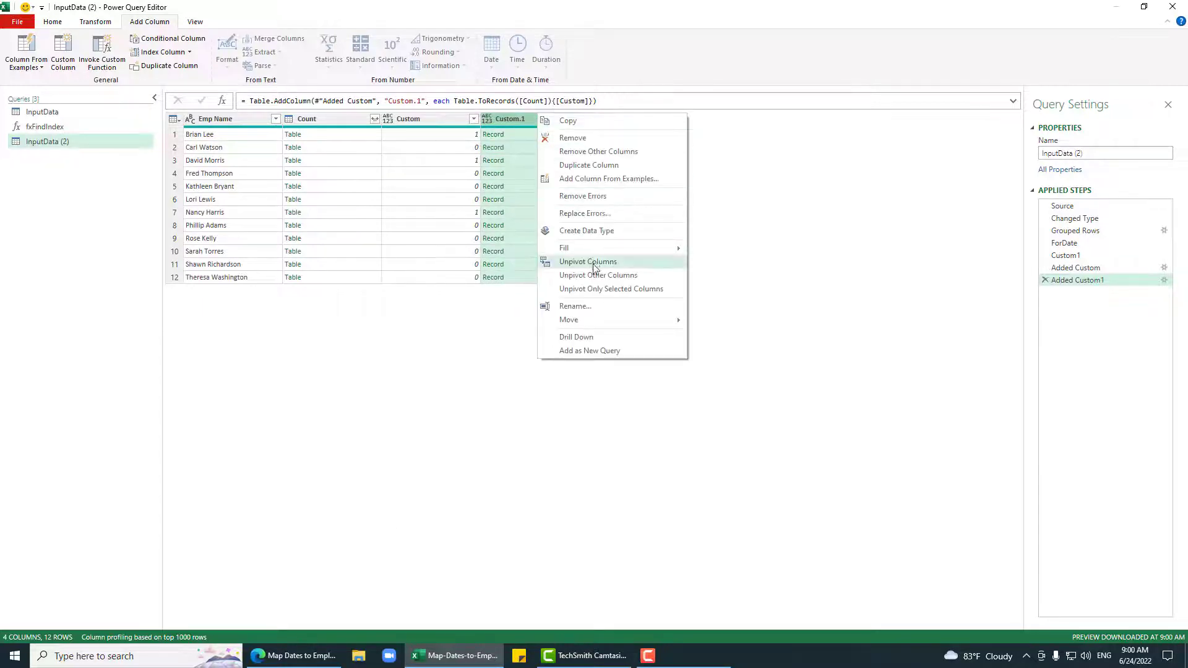
pyautogui.click(610, 152)
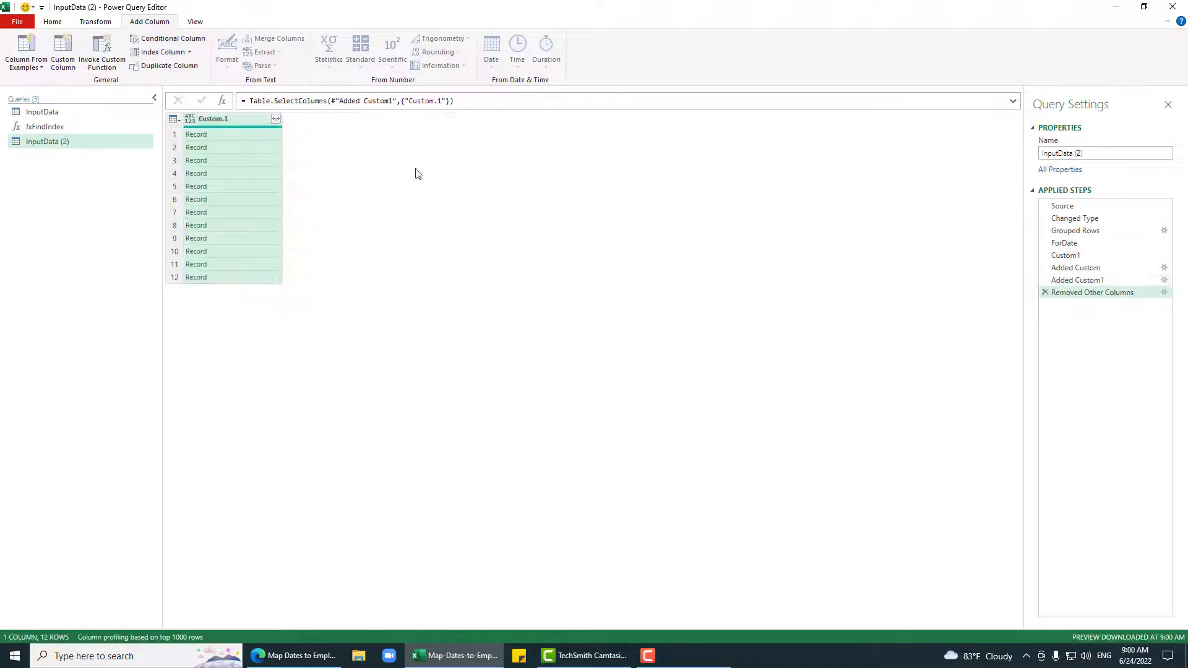
# Step: Expand Custom.1 into Event, Client, Emp Name and Date without the original column-name prefix
pyautogui.click(276, 118)
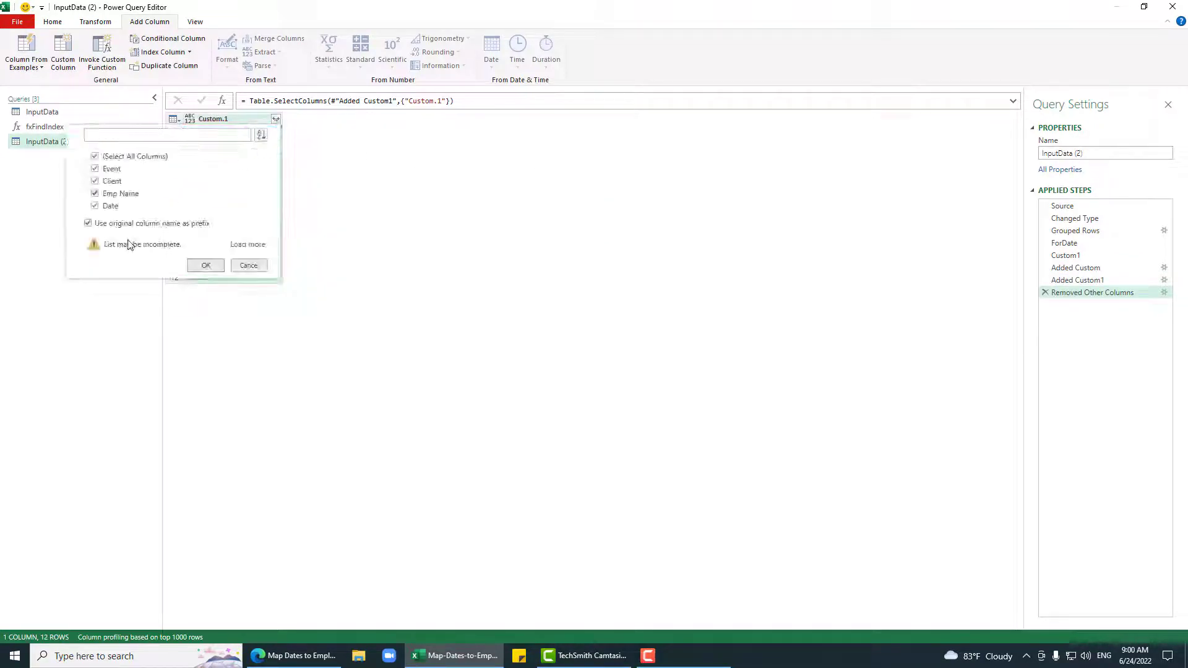
pyautogui.click(254, 245)
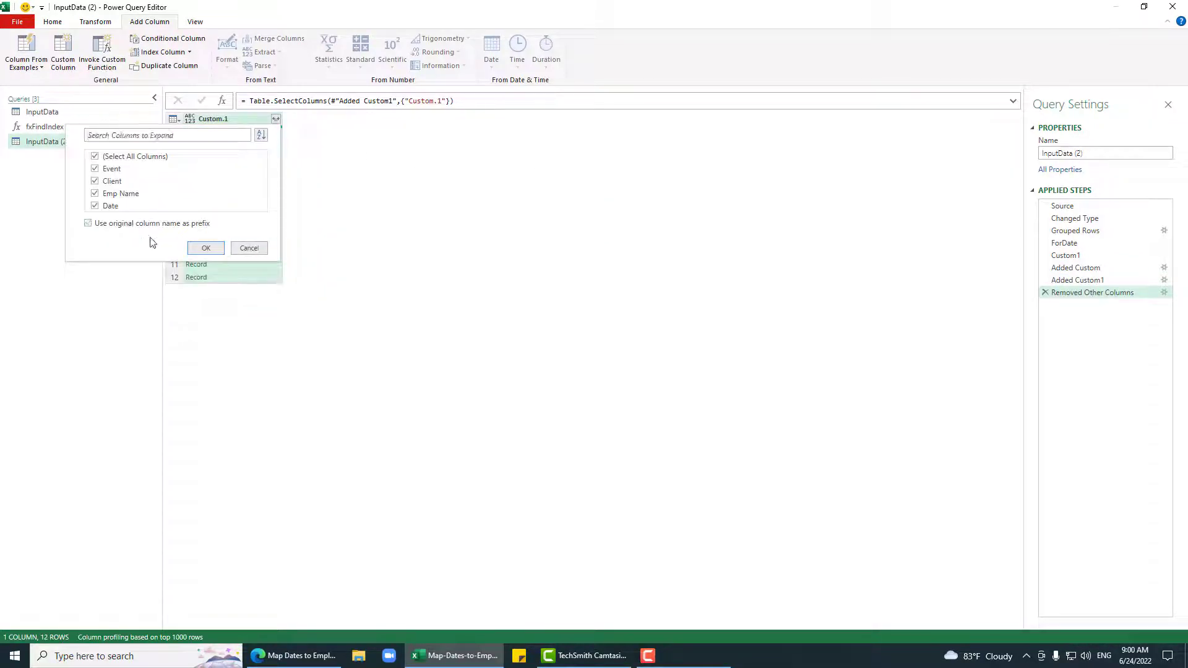
pyautogui.click(213, 253)
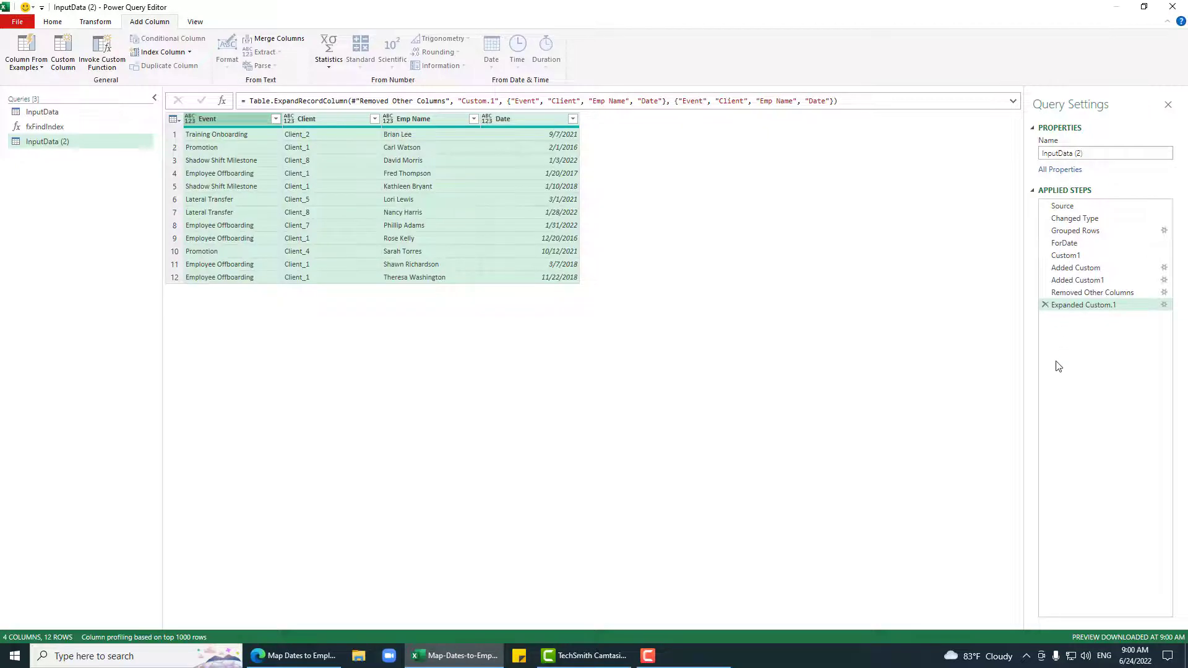
# Step: Rename the InputData (2) query to fxFindEventsForDate in Query Settings
pyautogui.click(1125, 153)
pyautogui.write('FindEventsForDate')
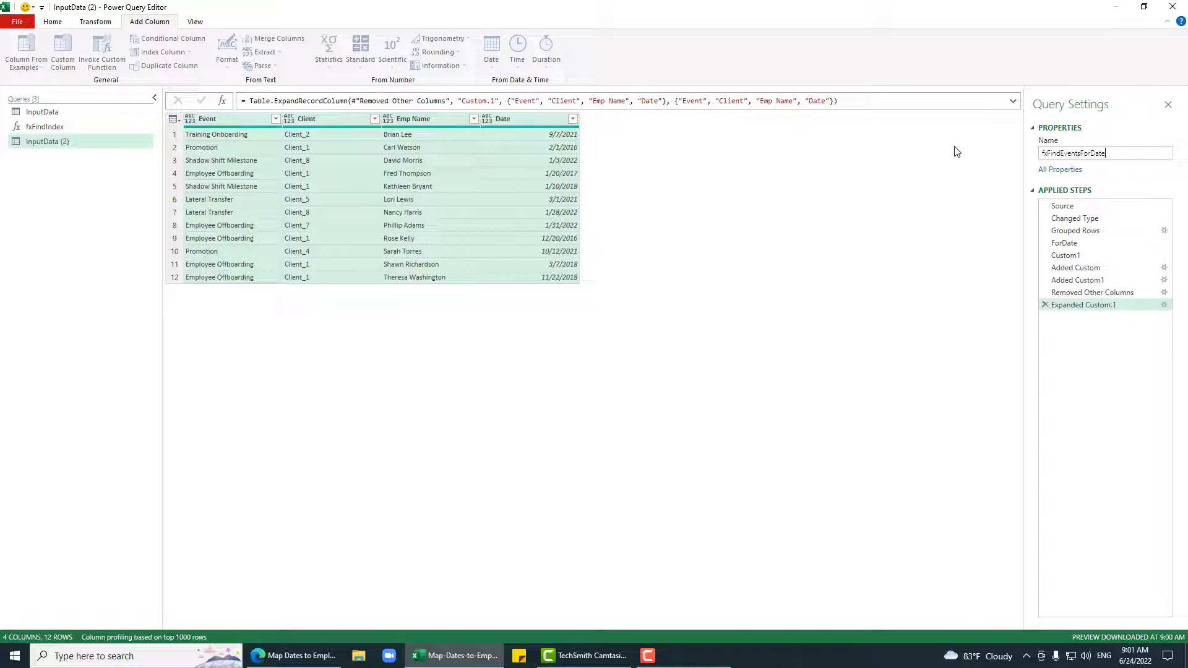
pyautogui.press('Return')
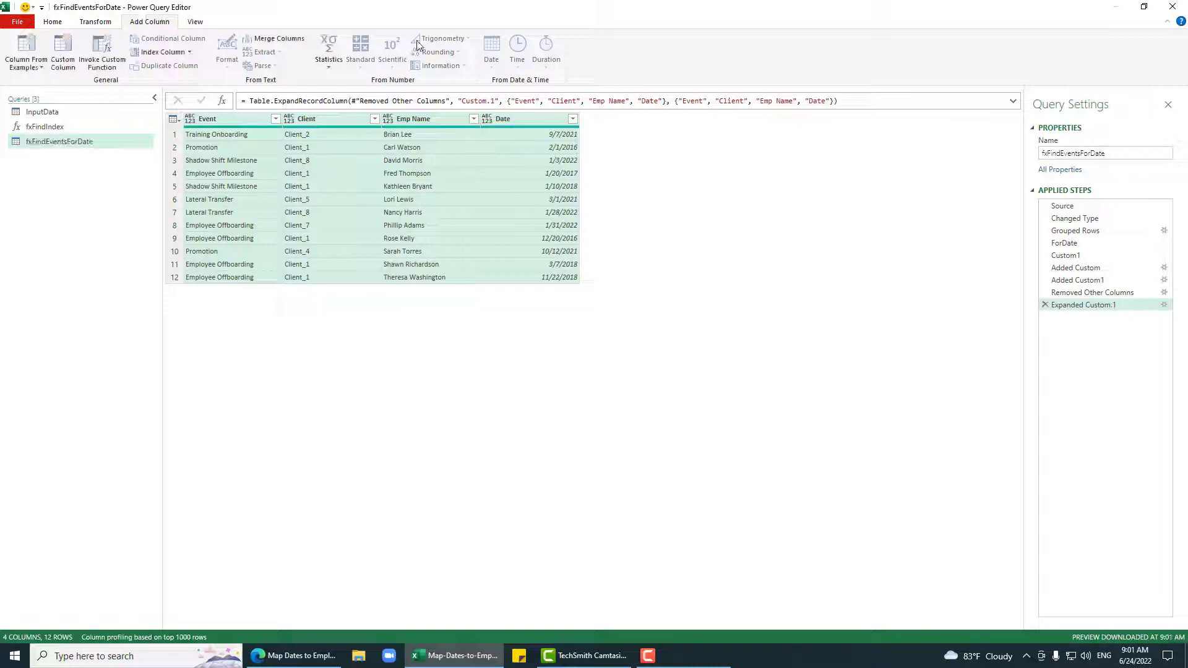
pyautogui.click(52, 22)
# Step: Comment out the hard-coded Source line in the query's Advanced Editor
pyautogui.click(104, 52)
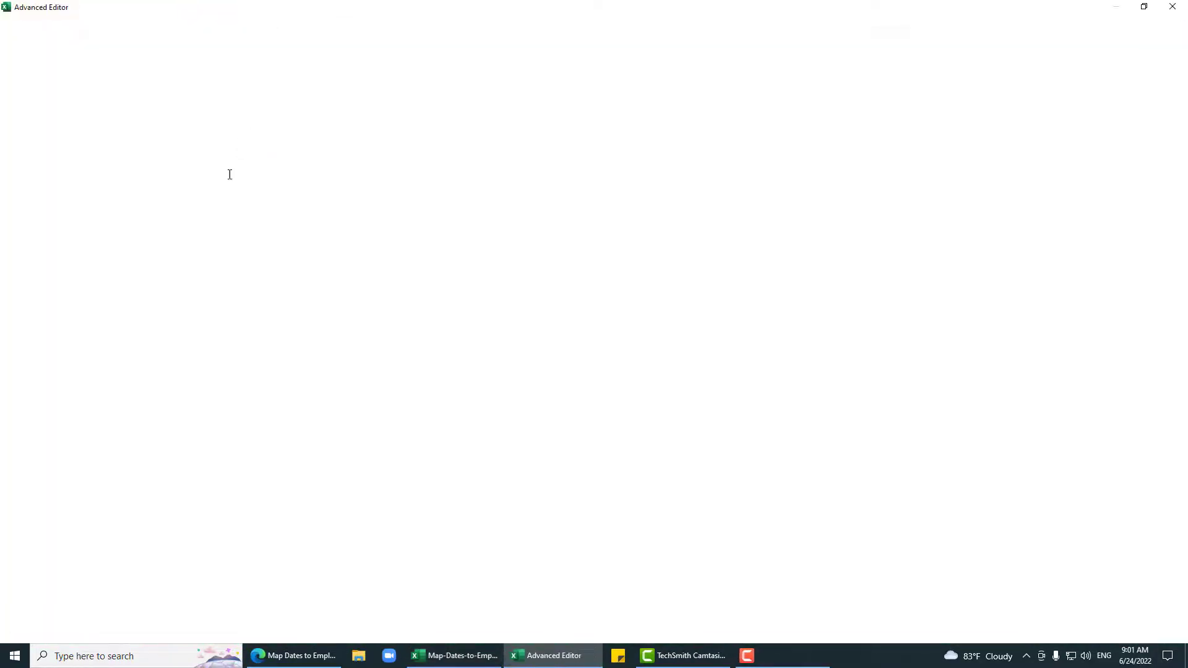
pyautogui.moveTo(277, 78); pyautogui.dragTo(42, 78)
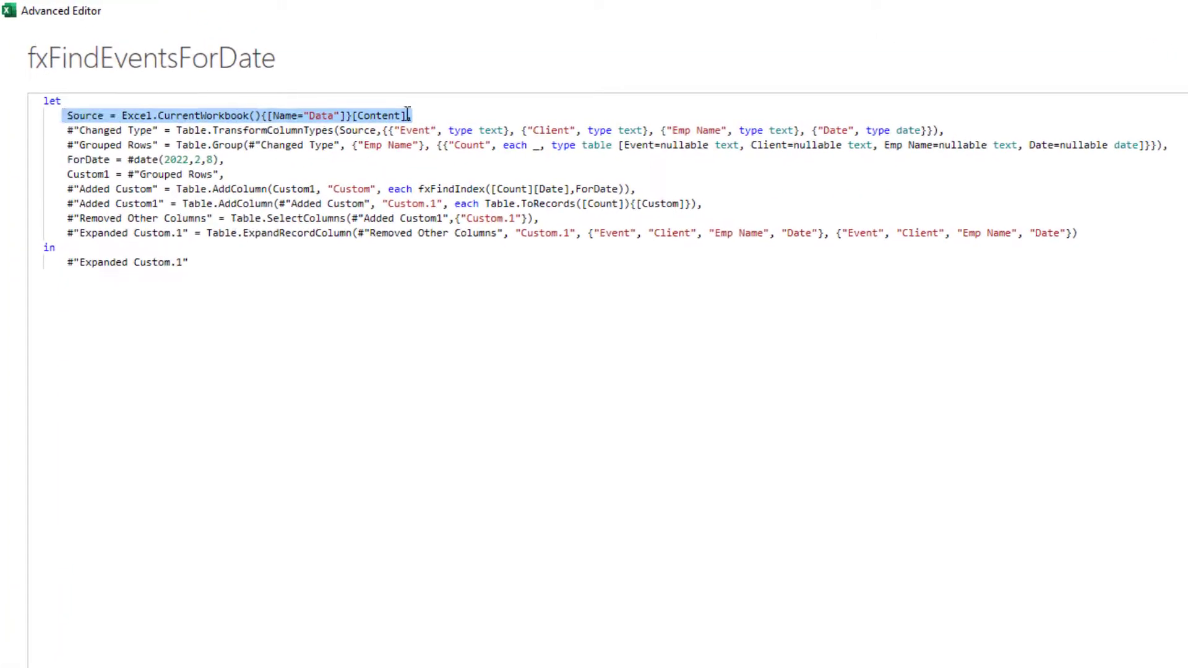
pyautogui.press('Home')
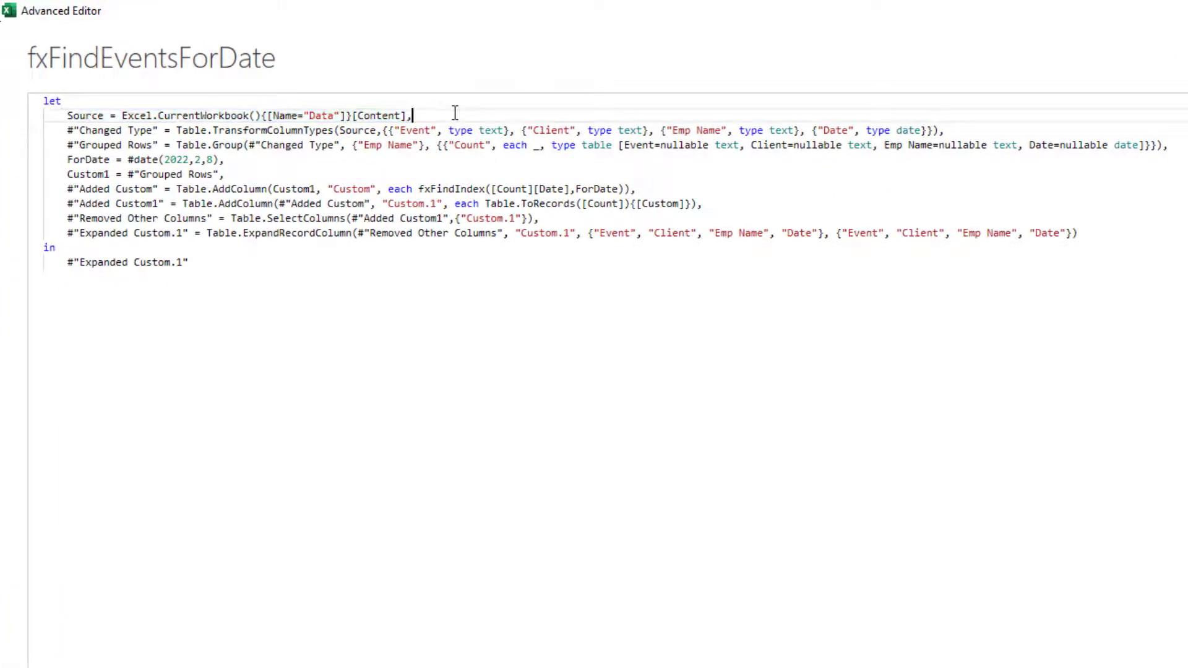
pyautogui.write('//')
# Step: Add the header '(Source as table,ForDate as date) as table=>' above the let line
pyautogui.hotkey('ctrl', 'Home')
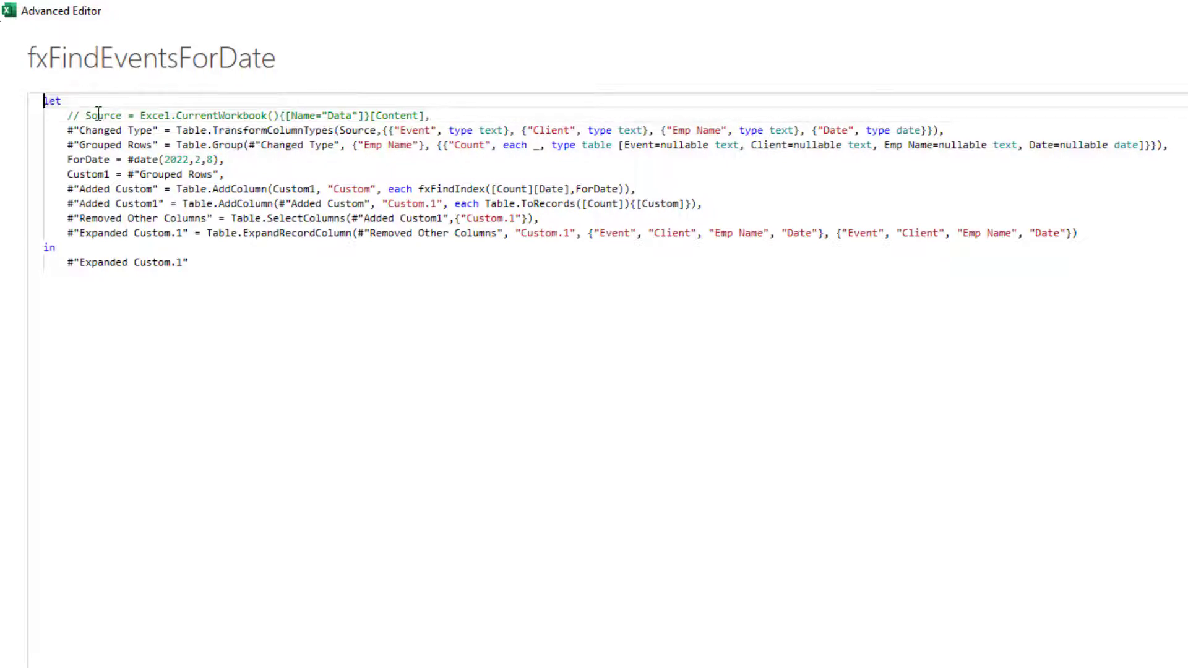
pyautogui.press('Return')
pyautogui.press('Up')
pyautogui.write('(')
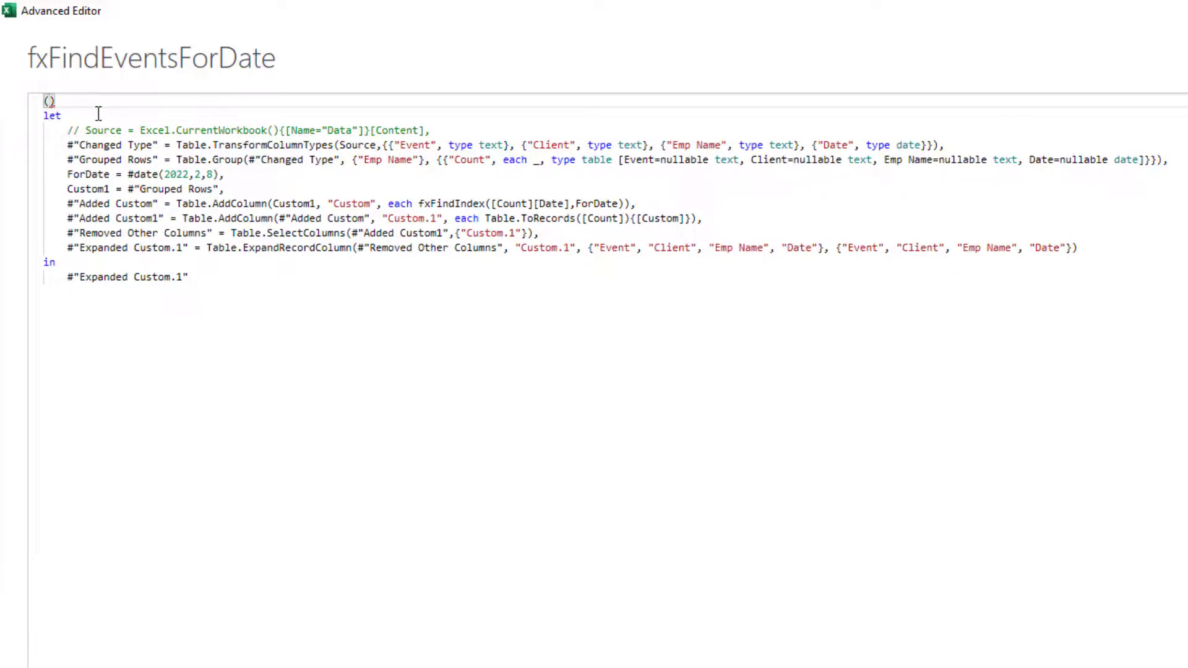
pyautogui.write('Source as ')
pyautogui.write('table')
pyautogui.write(',ForD')
pyautogui.write('ate as date')
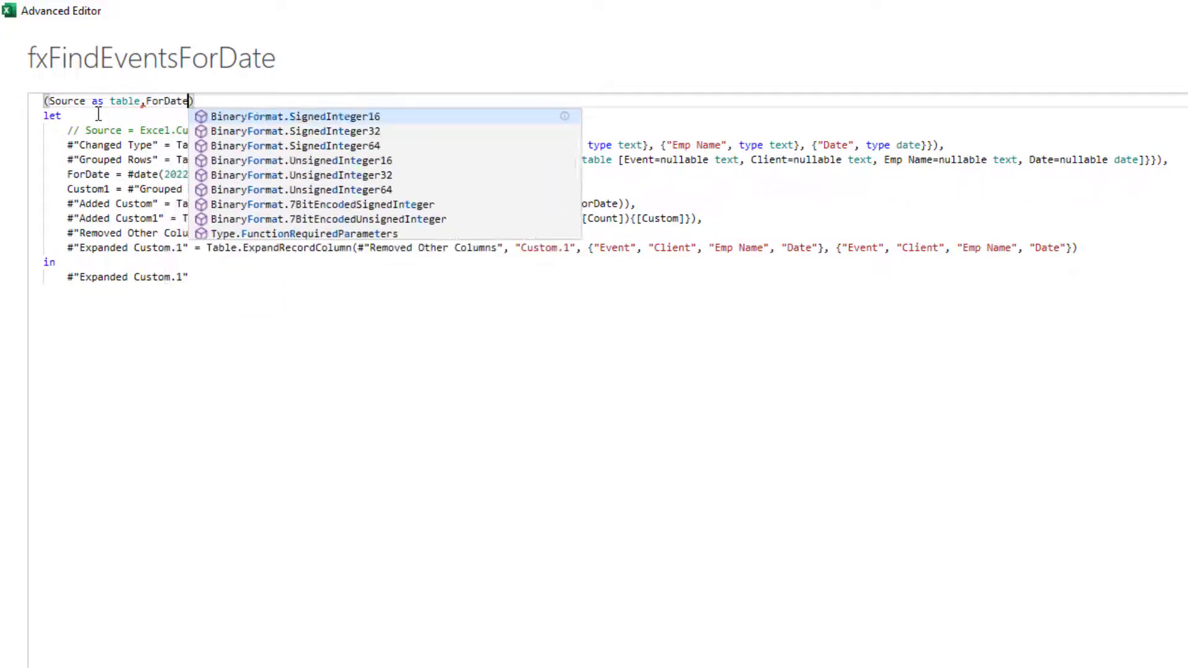
pyautogui.press('Escape')
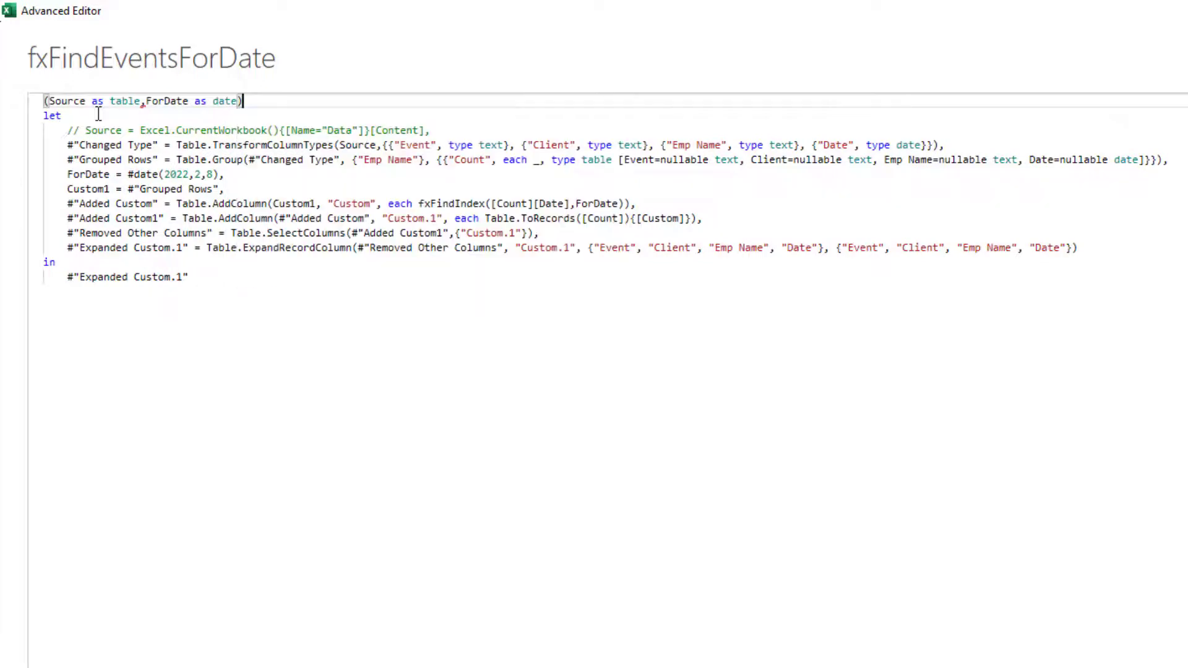
pyautogui.press('End')
pyautogui.write('as table')
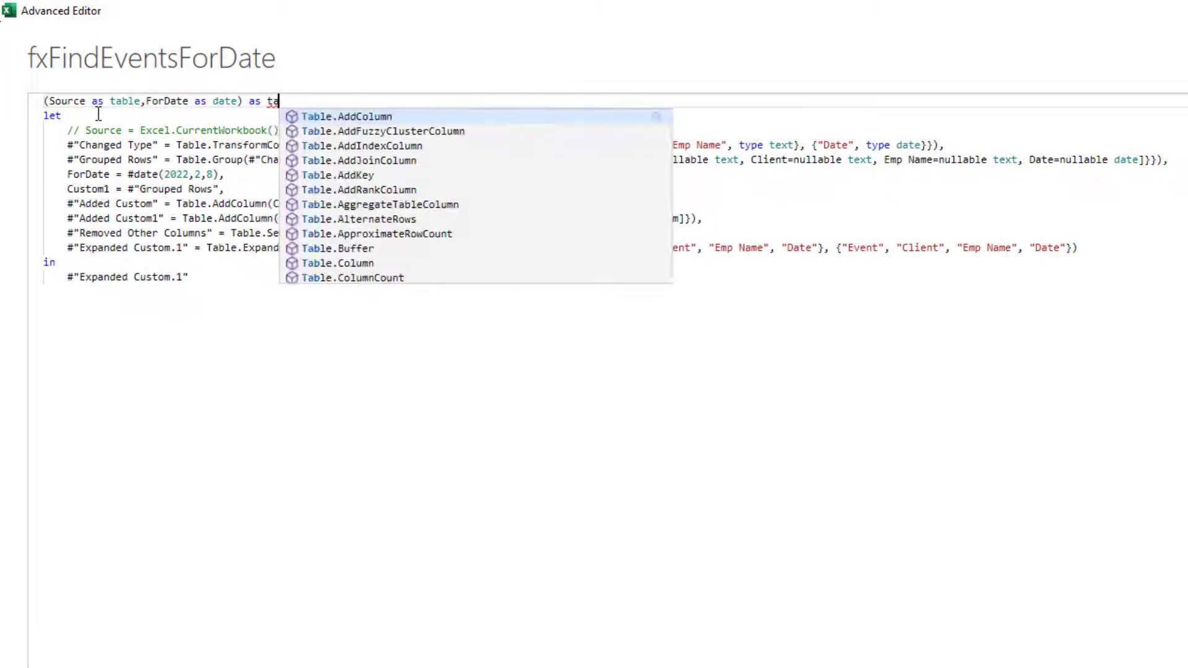
pyautogui.press('Escape')
pyautogui.write('=>')
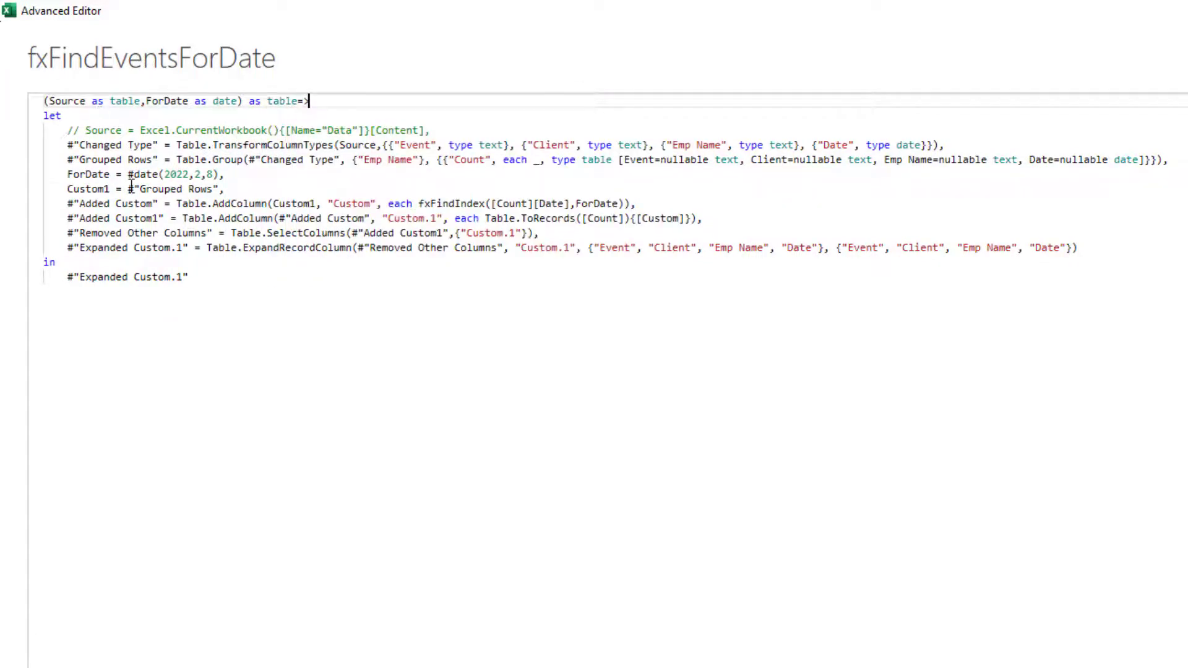
# Step: Comment out the hard-coded ForDate line, then Close & Load to the workbook
pyautogui.click(311, 176)
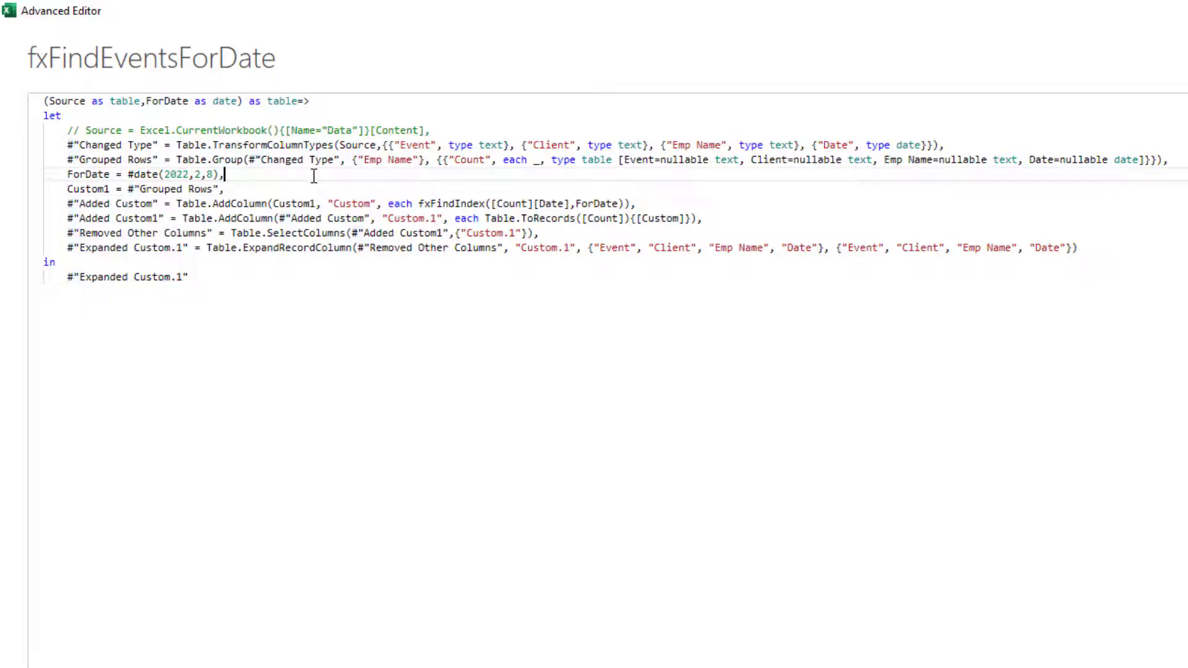
pyautogui.hotkey('ctrl', '/')
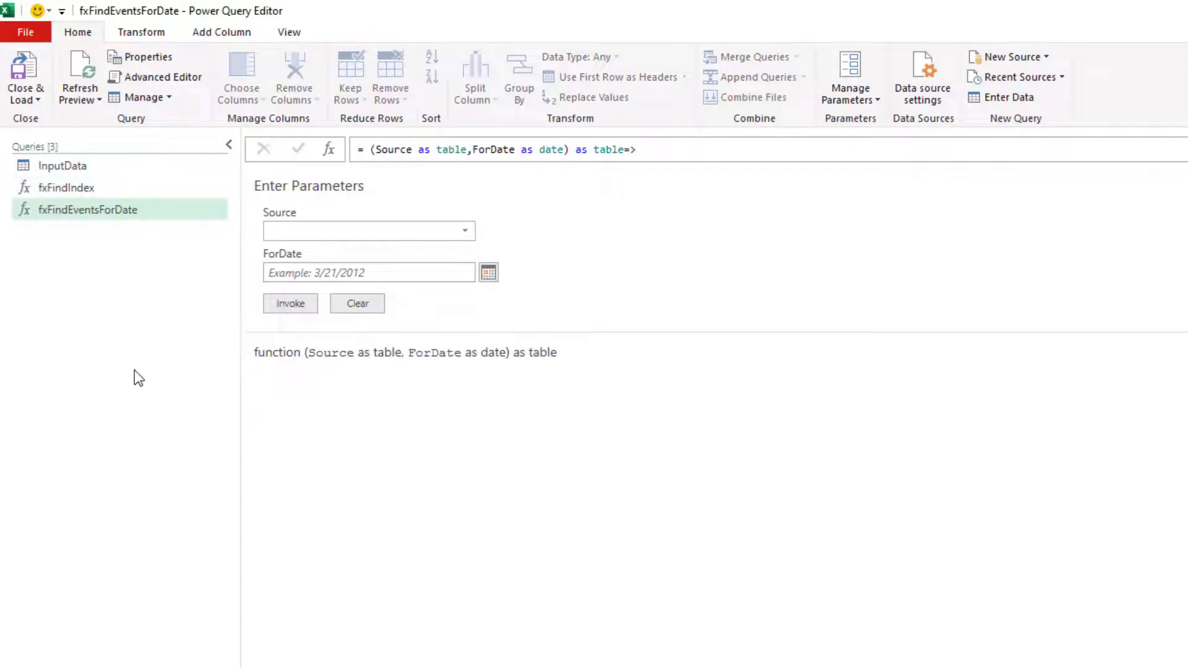
pyautogui.click(18, 71)
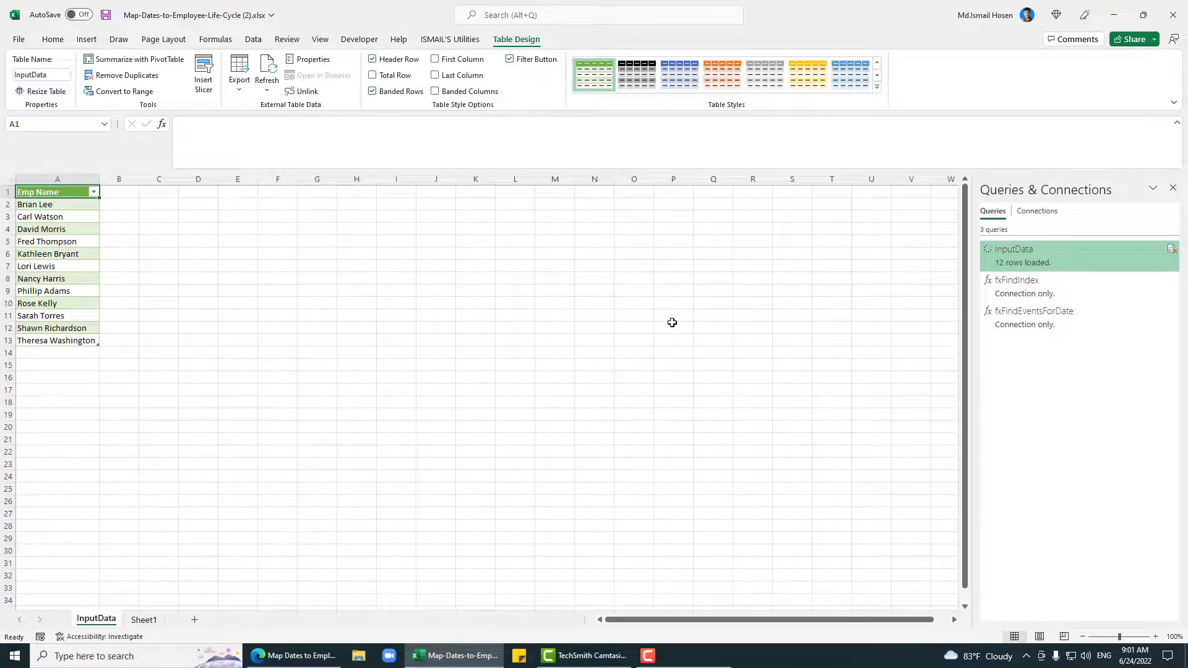
# Step: Enter the heading 'Query Date' in cell H5 on Sheet1
pyautogui.click(94, 209)
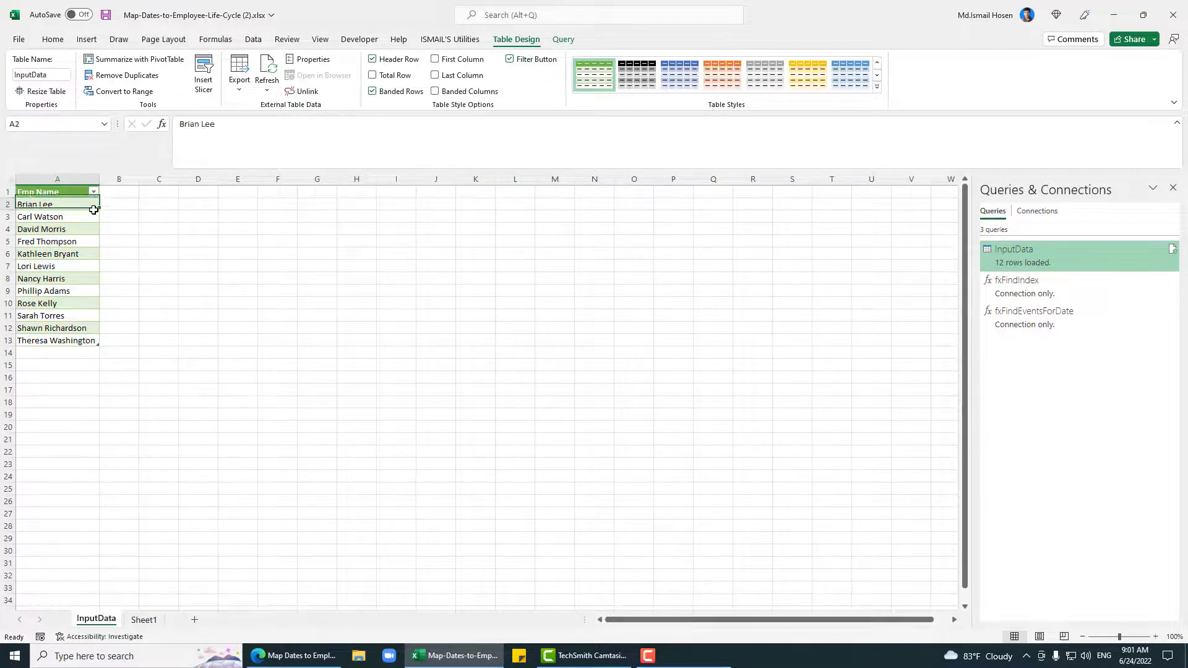
pyautogui.click(144, 620)
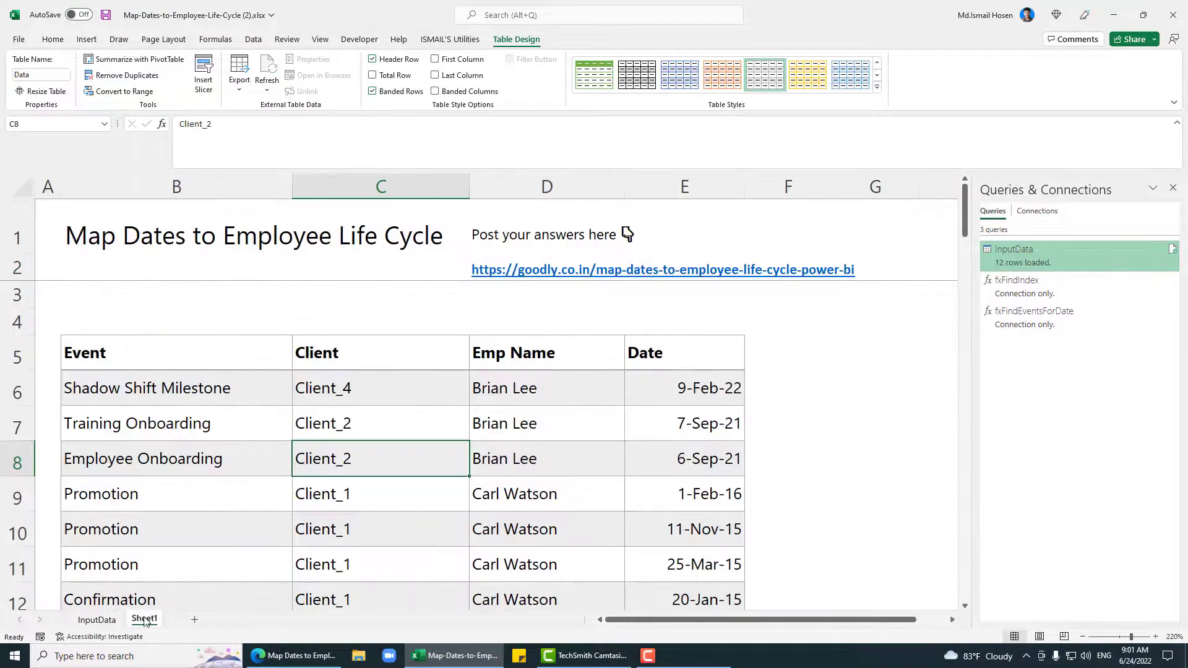
pyautogui.click(769, 369)
pyautogui.press('Right')
pyautogui.press('Right')
pyautogui.press('Right')
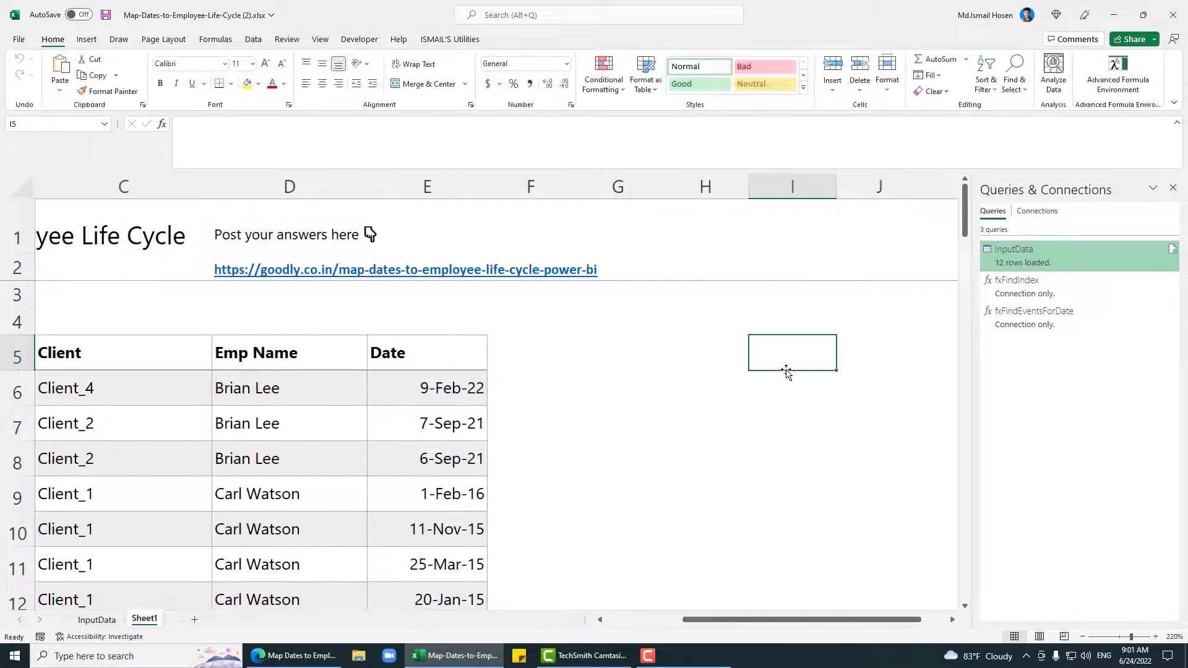
pyautogui.press('Left')
pyautogui.press('Left')
pyautogui.press('Right')
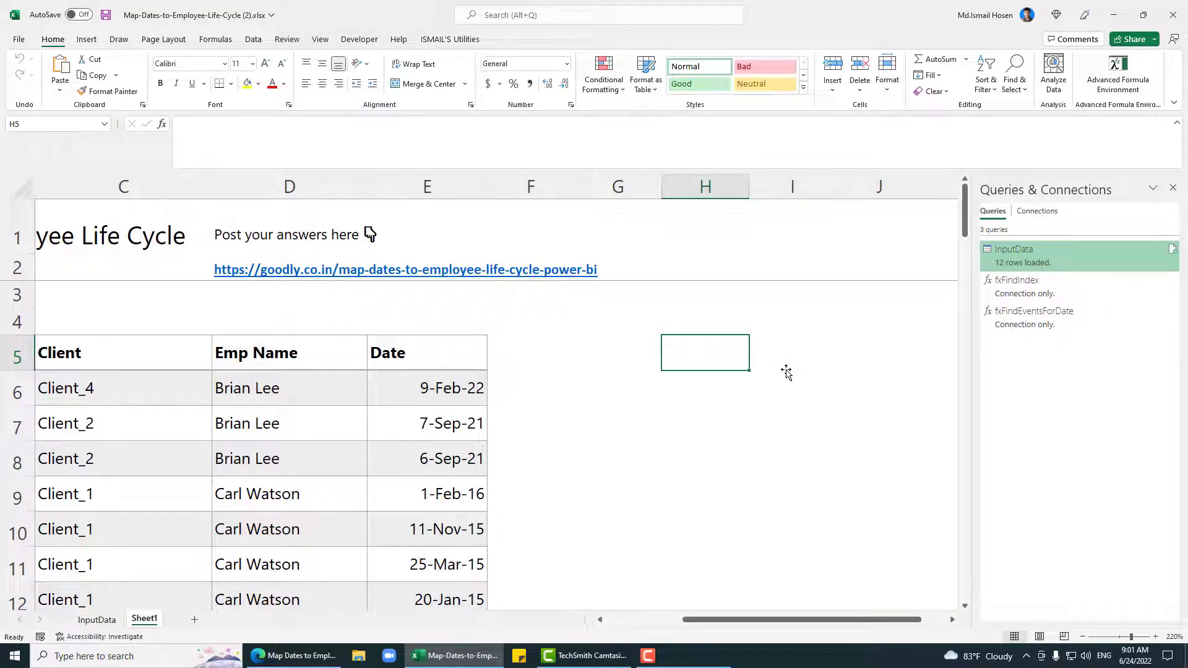
pyautogui.write('Query Date')
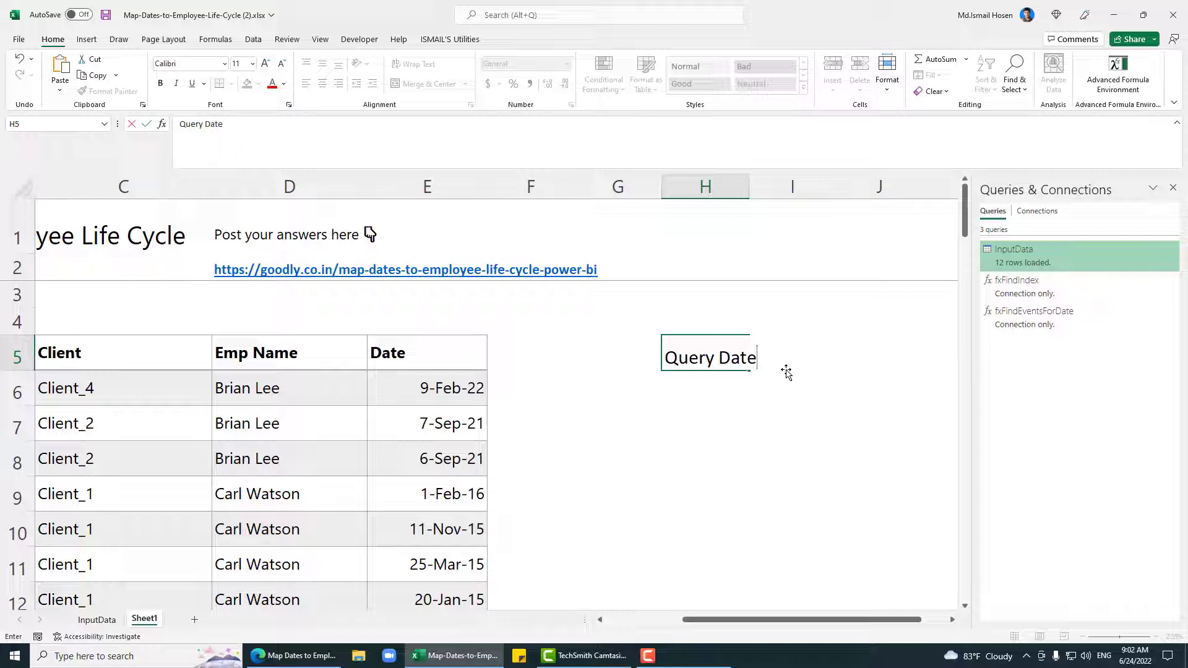
pyautogui.press('Return')
# Step: Put 2/8/2022 in H6 and start making H5:H6 a table
pyautogui.write('2')
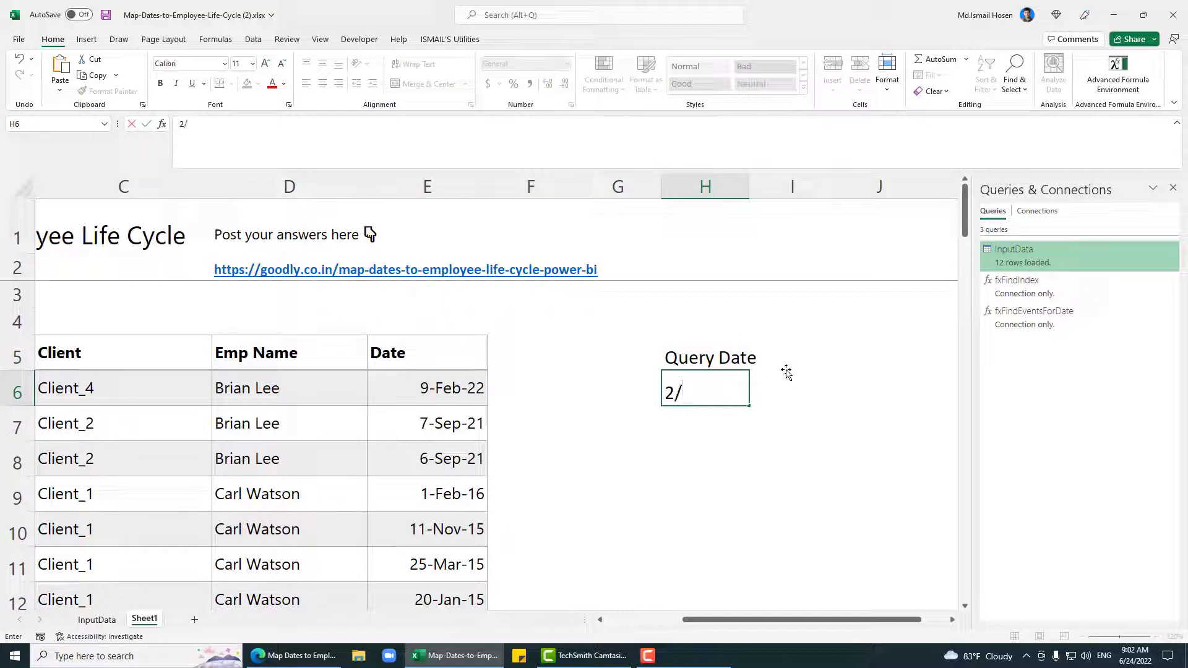
pyautogui.write('/8/2022')
pyautogui.press('Return')
pyautogui.press('Up')
pyautogui.press('Up')
pyautogui.hotkey('ctrl', 't')
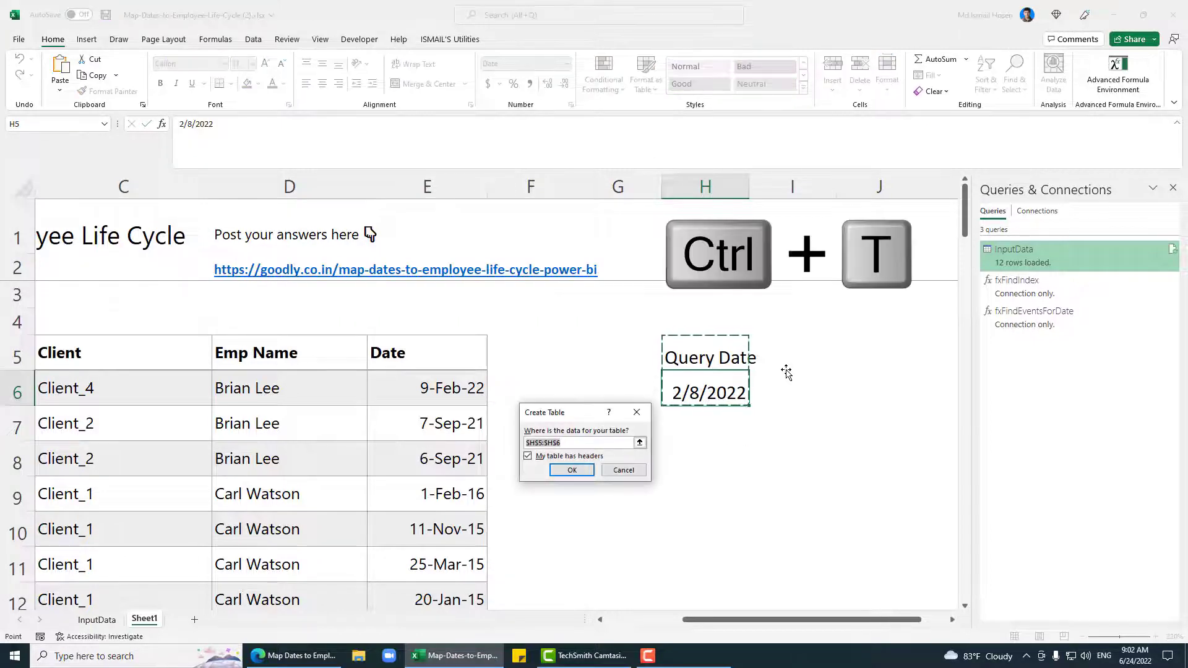
# Step: Create the H5:H6 table with headers and give the date a d-mmm-yy custom format
pyautogui.click(572, 470)
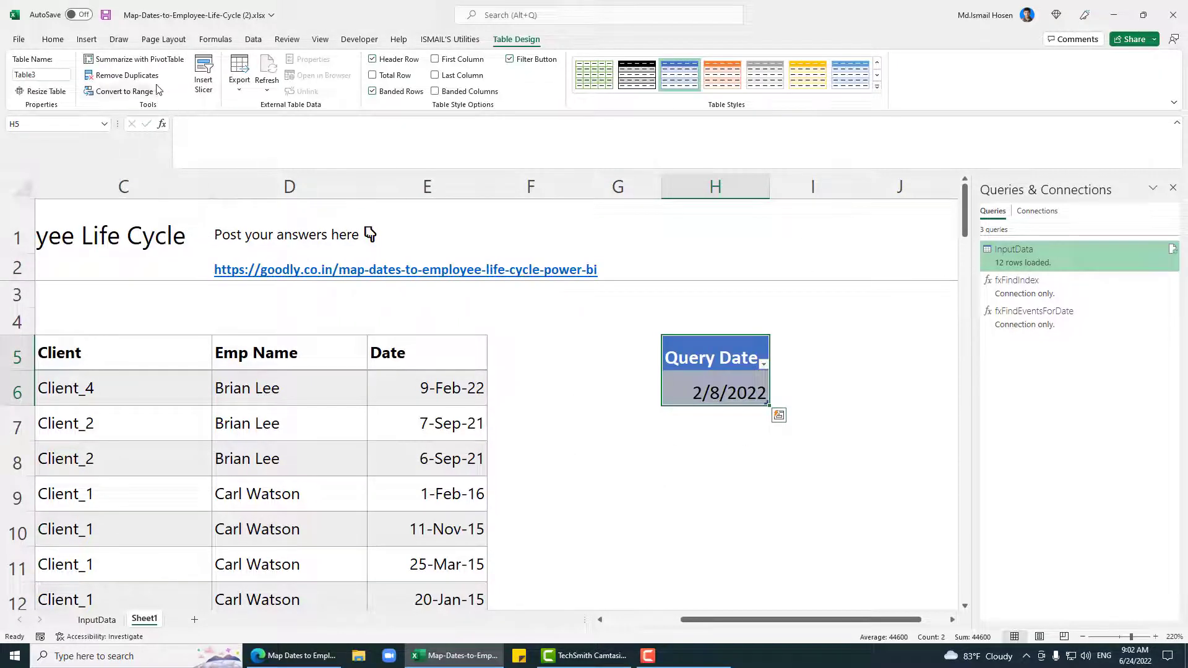
pyautogui.click(57, 42)
pyautogui.click(571, 106)
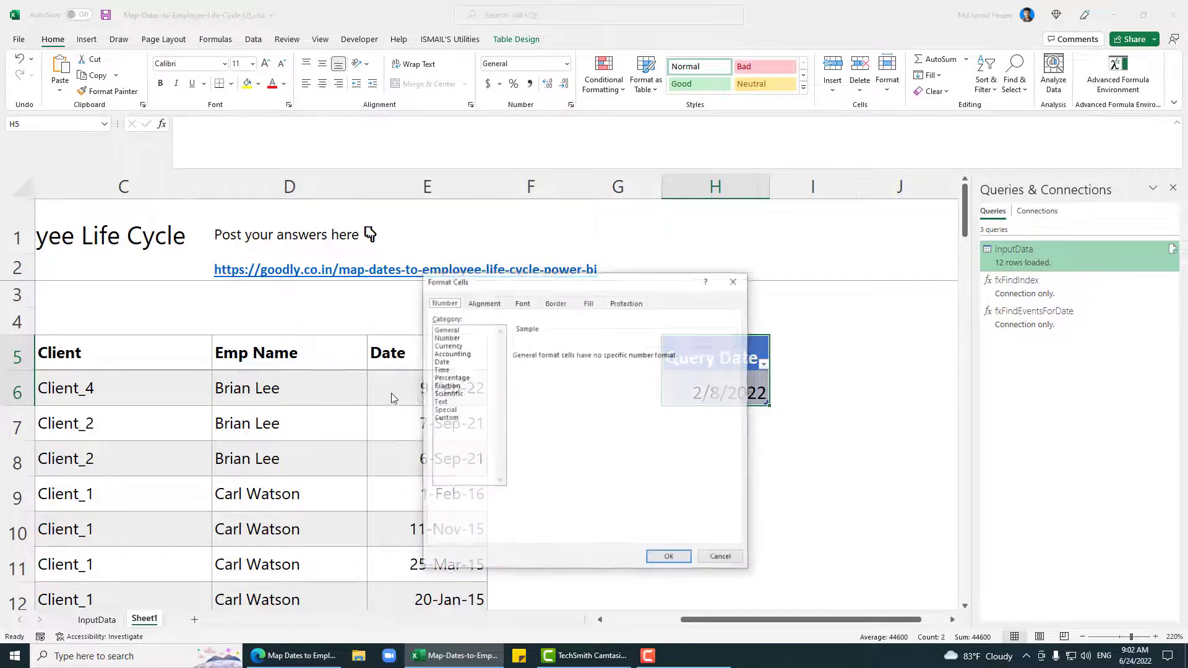
pyautogui.click(446, 418)
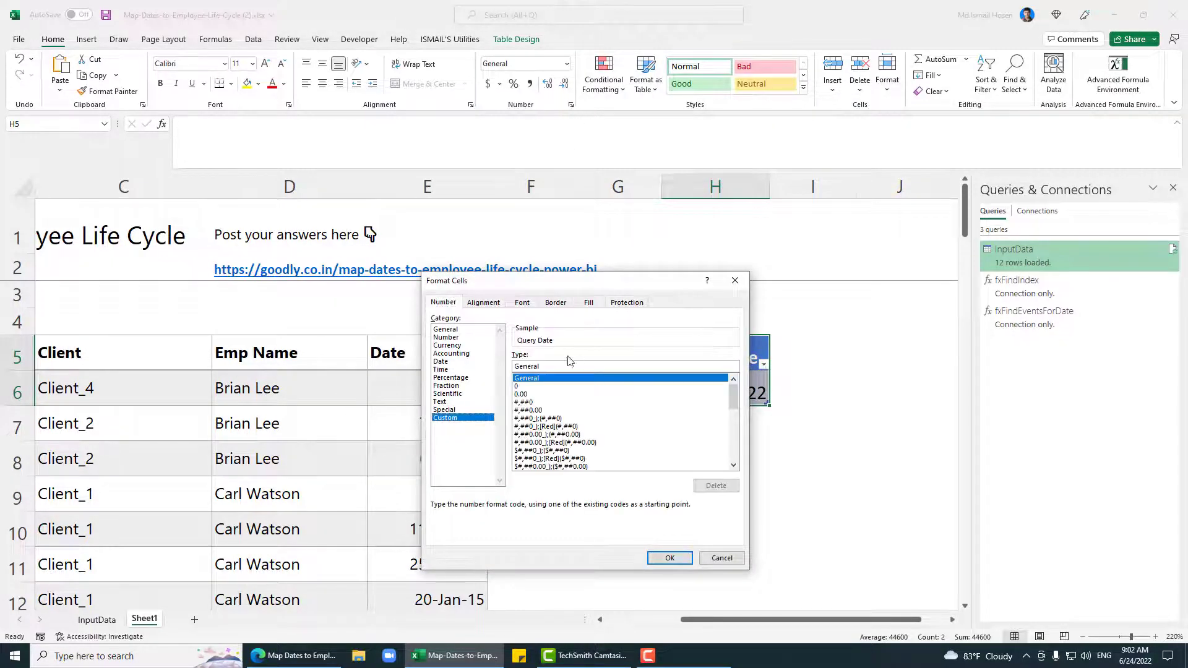
pyautogui.click(547, 434)
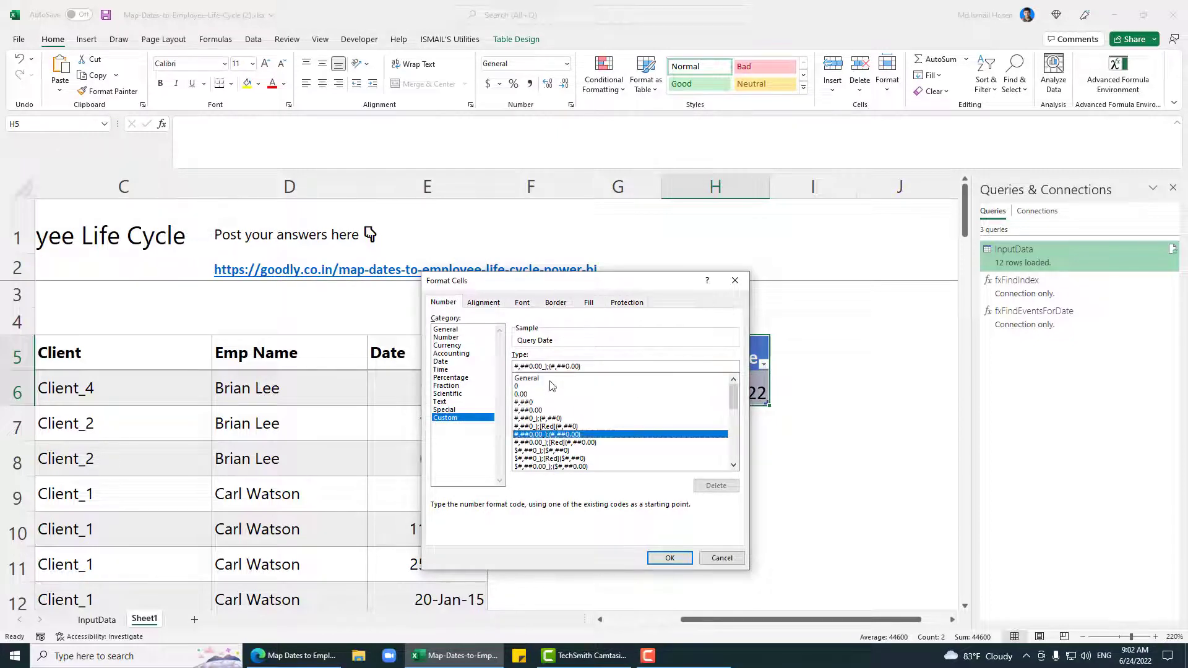
pyautogui.moveTo(582, 368); pyautogui.dragTo(334, 361)
pyautogui.write('d-')
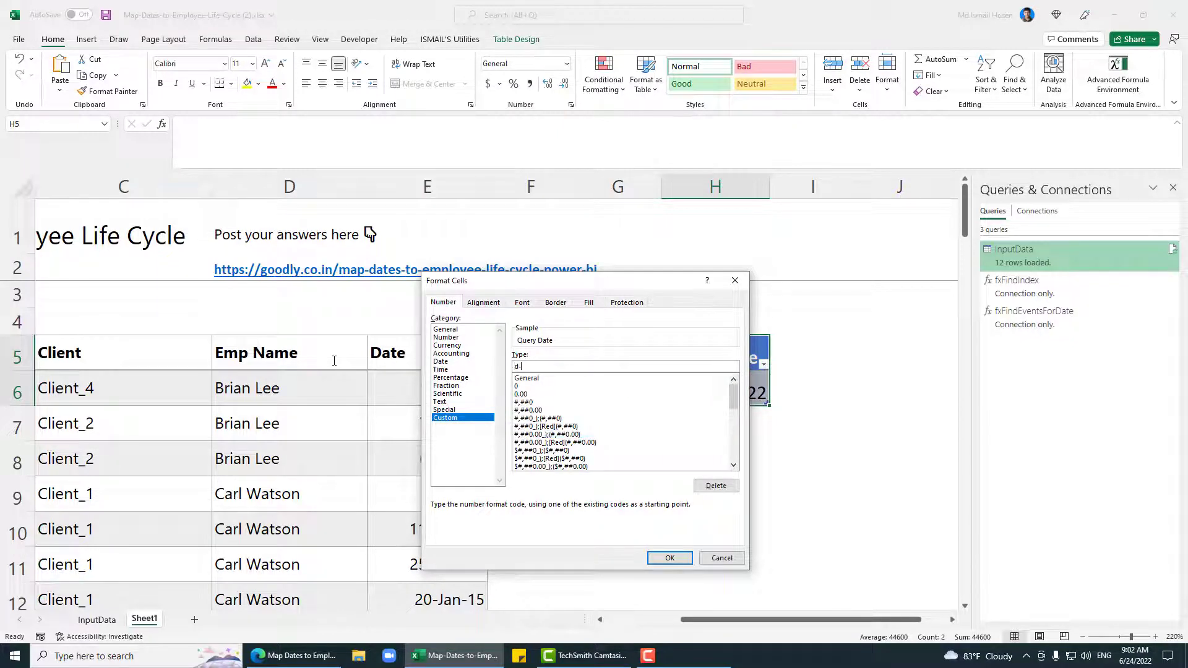
pyautogui.write('mmm-yy')
pyautogui.press('Return')
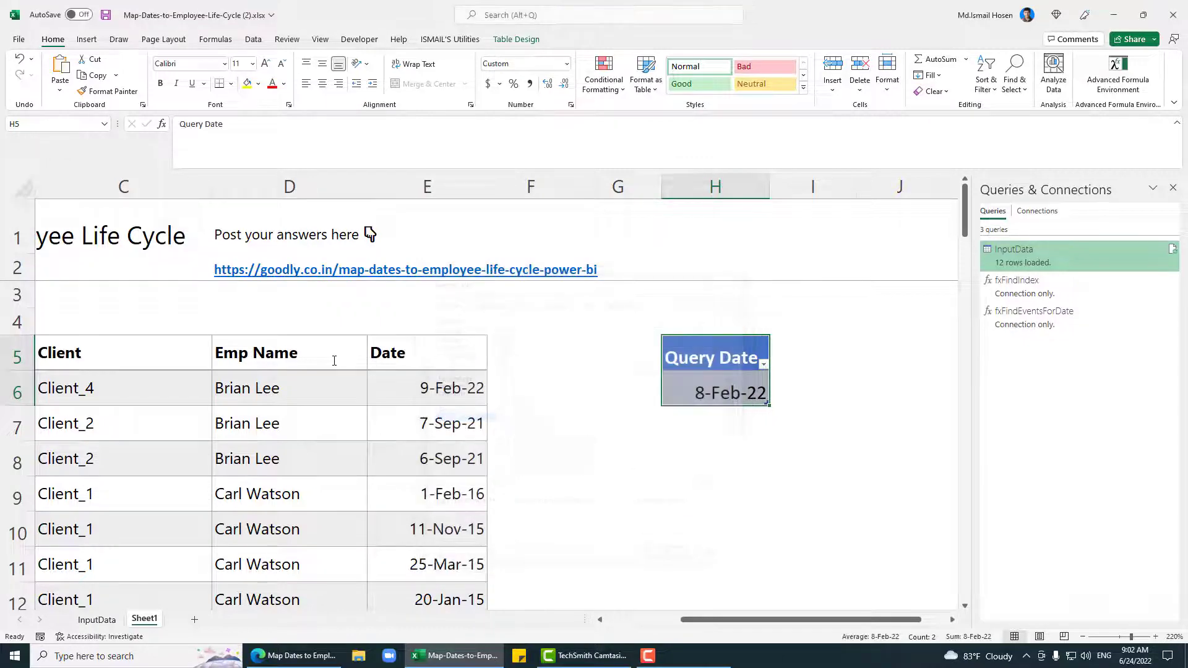
# Step: Save the workbook and load the Query Date table into Power Query as Table3
pyautogui.click(762, 399)
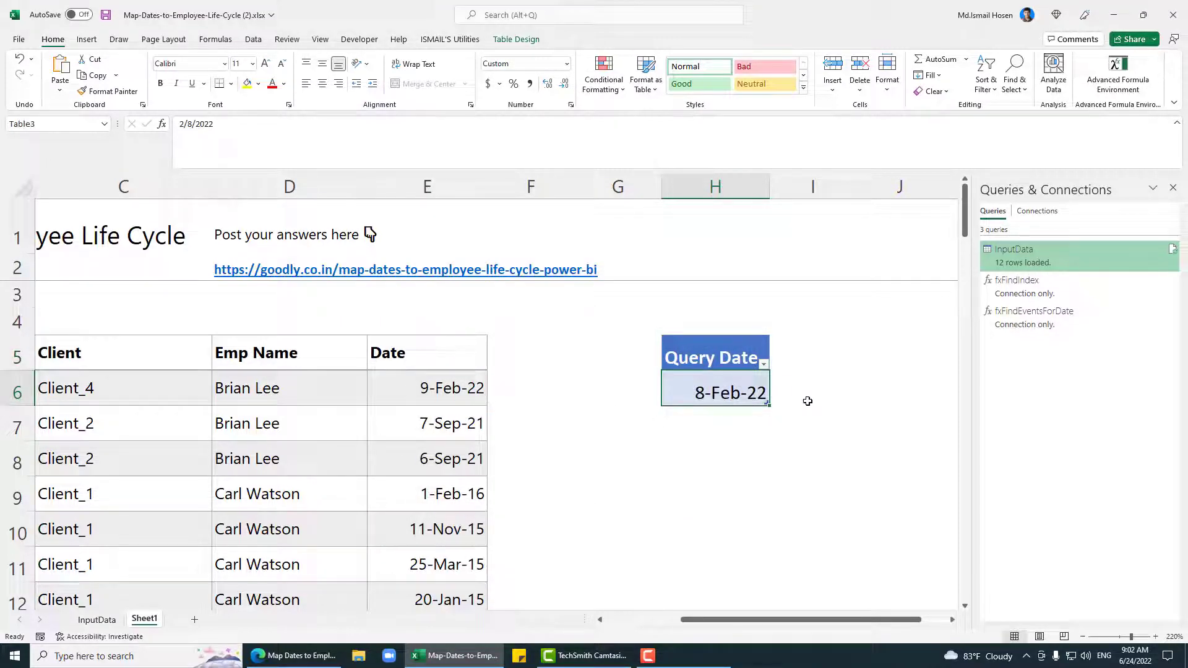
pyautogui.hotkey('ctrl', 's')
pyautogui.press('alt')
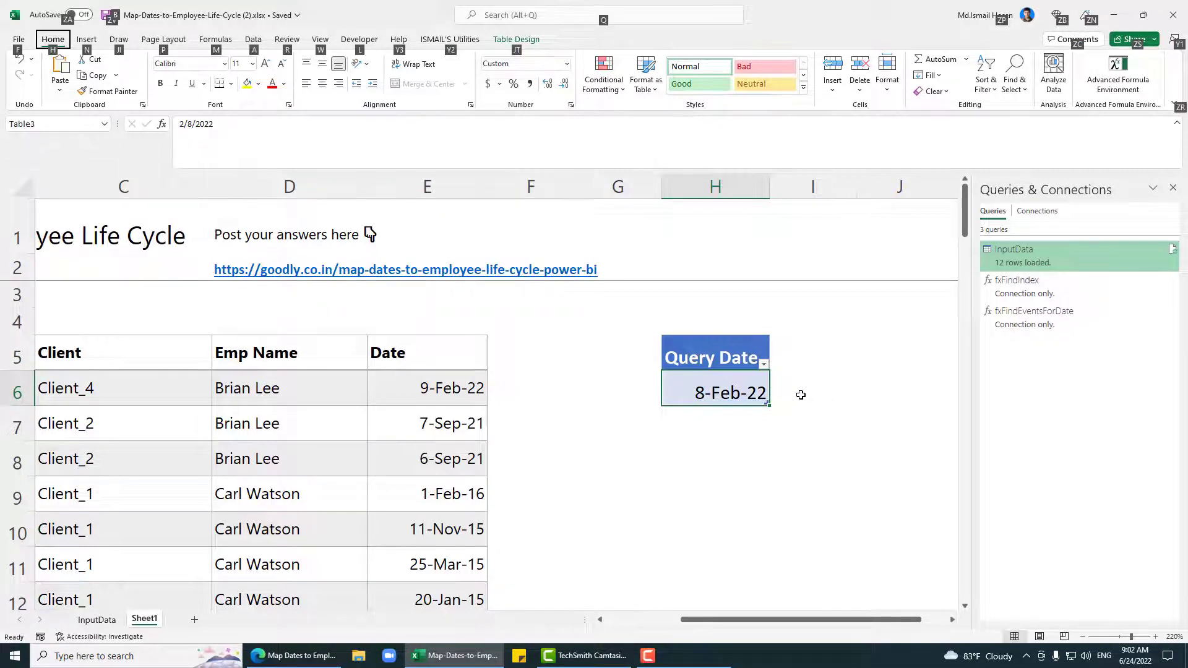
pyautogui.press('a')
pyautogui.press('p')
pyautogui.press('t')
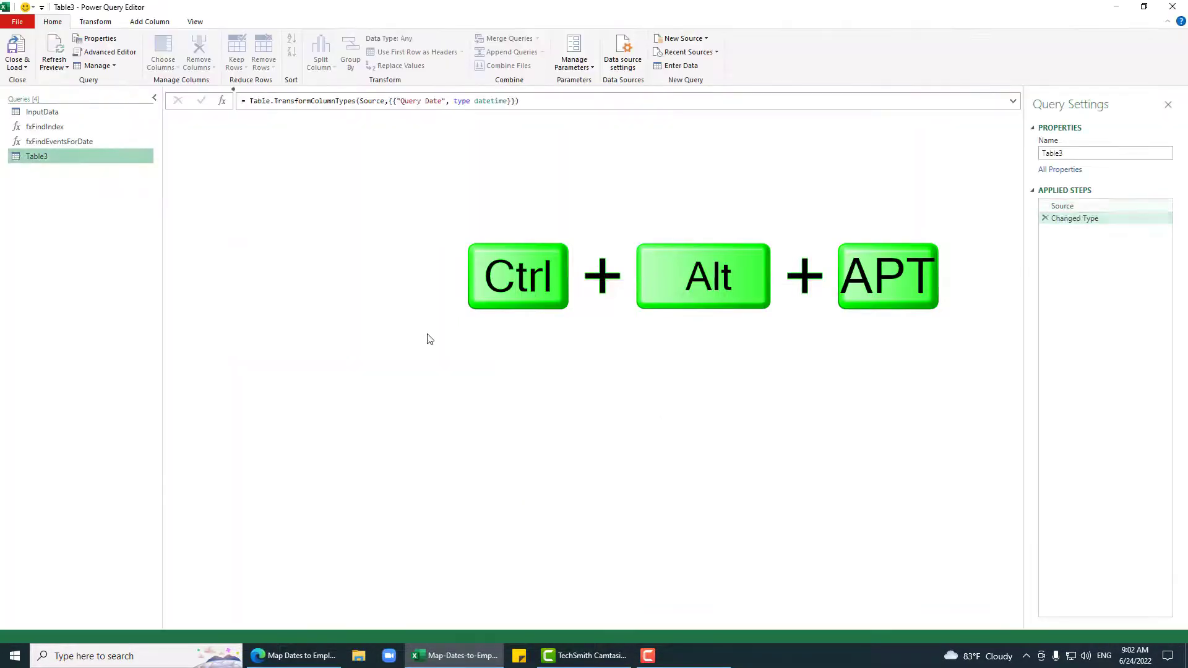
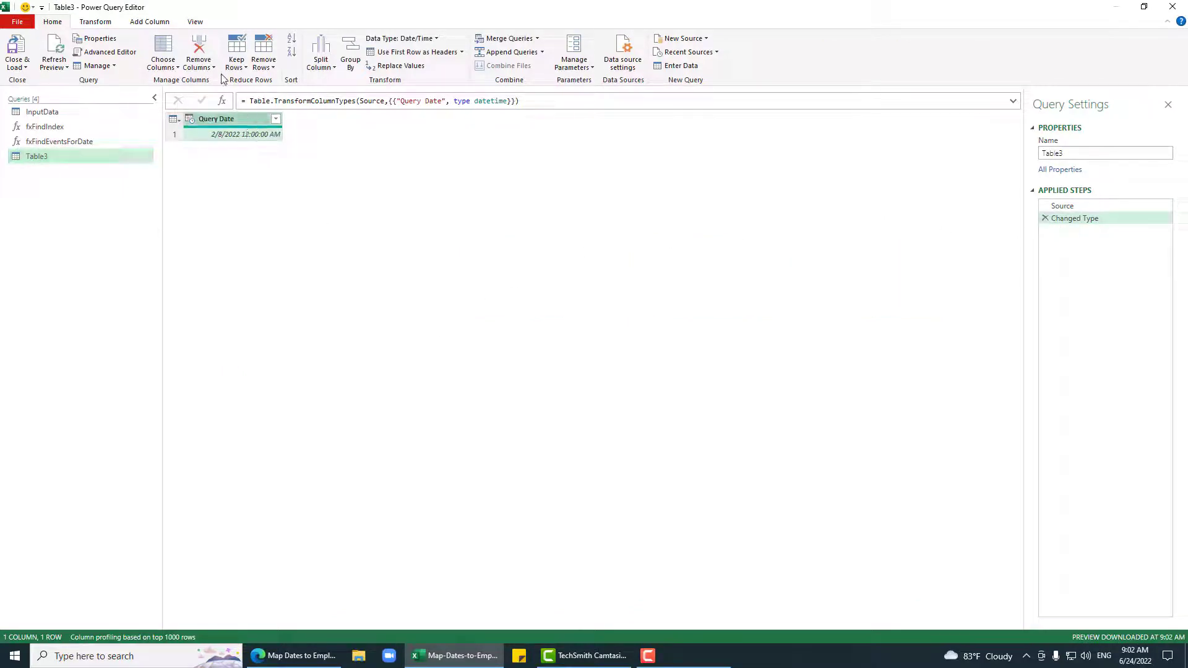
# Step: Change the Query Date column type to Date, replacing the existing type conversion
pyautogui.click(160, 23)
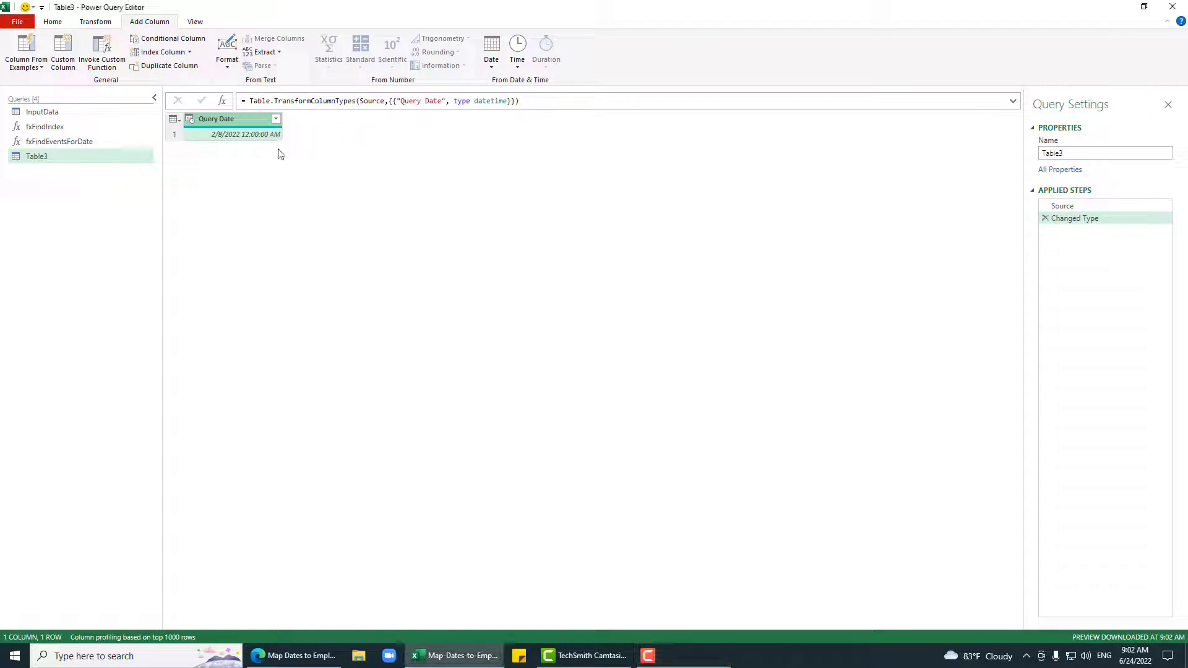
pyautogui.click(276, 121)
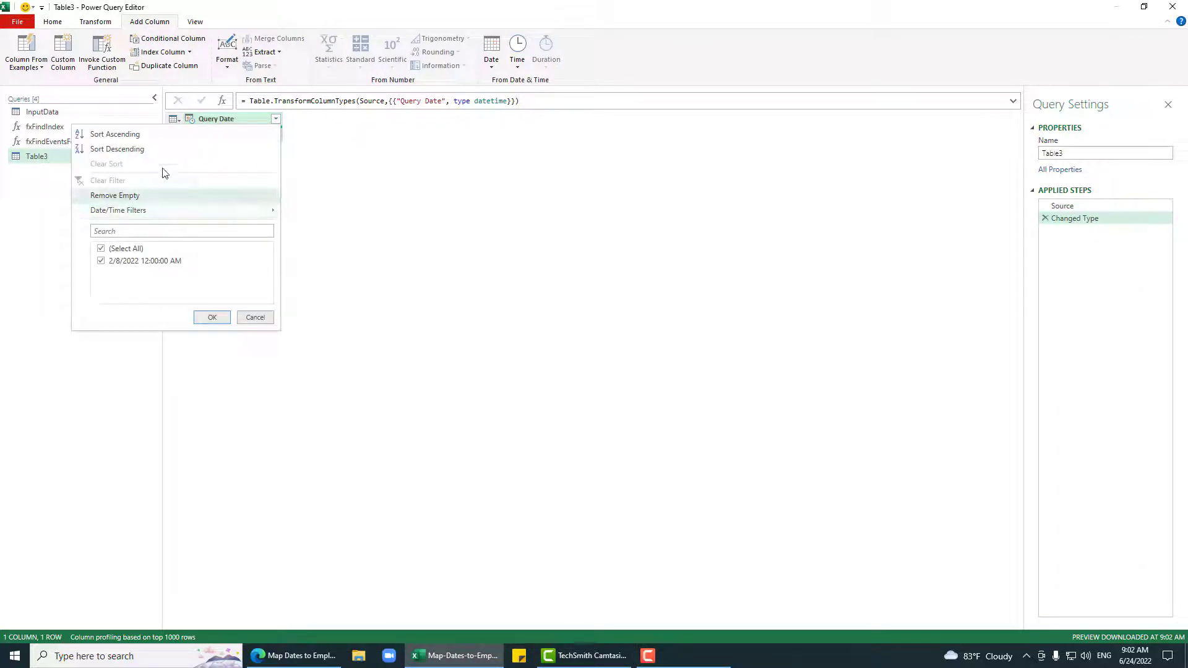
pyautogui.click(449, 142)
pyautogui.click(190, 119)
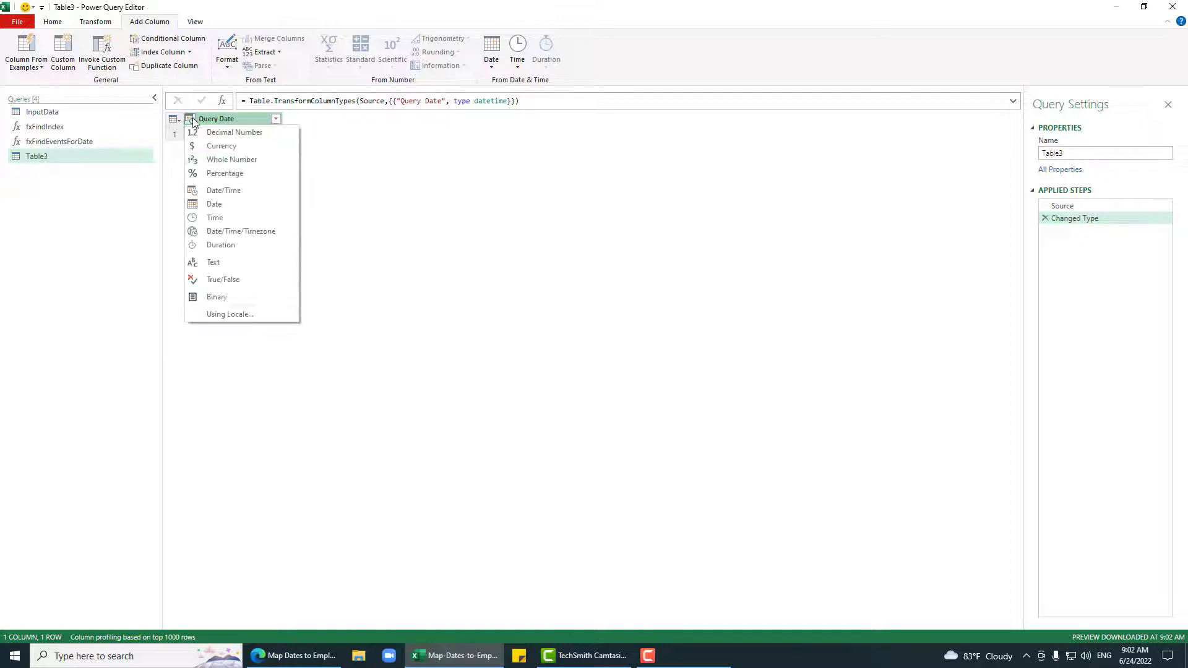
pyautogui.click(222, 207)
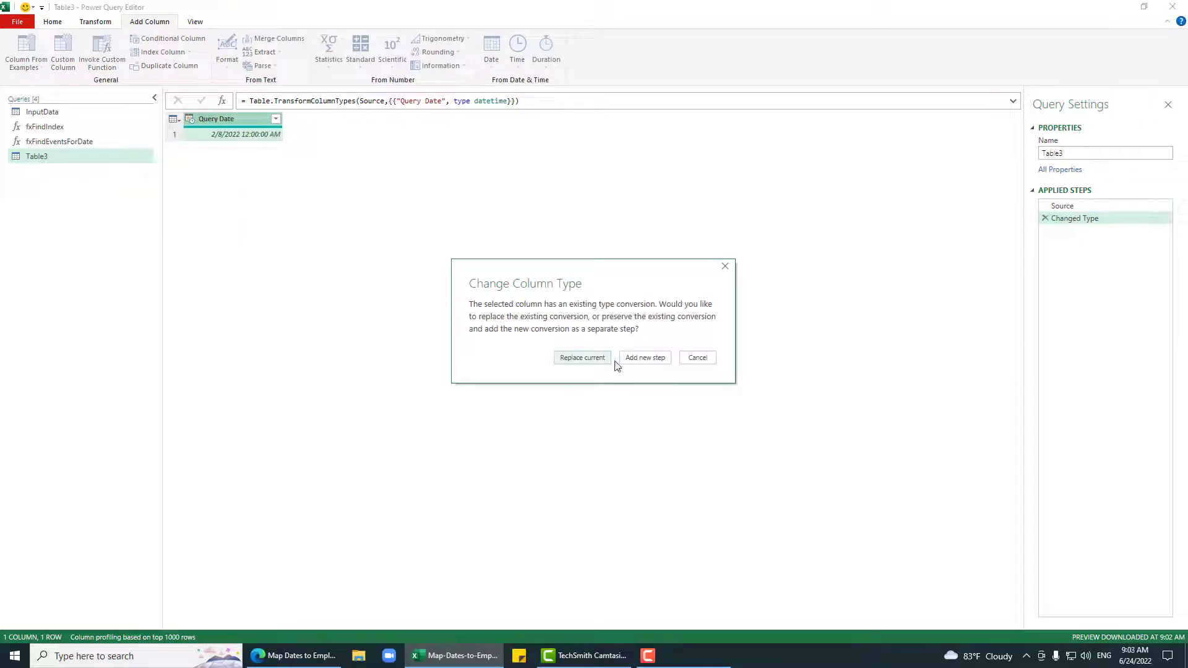
pyautogui.click(589, 355)
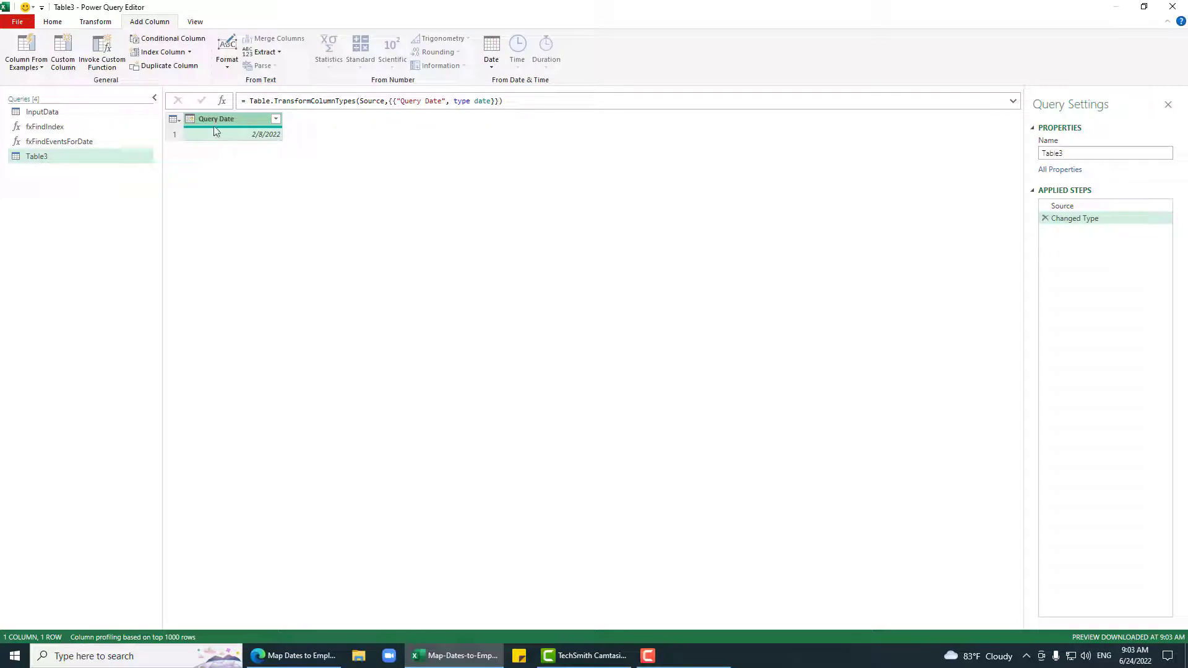
# Step: Delete InputData's Grouped Rows step and rename the Table3 query to QueryOutput
pyautogui.click(79, 113)
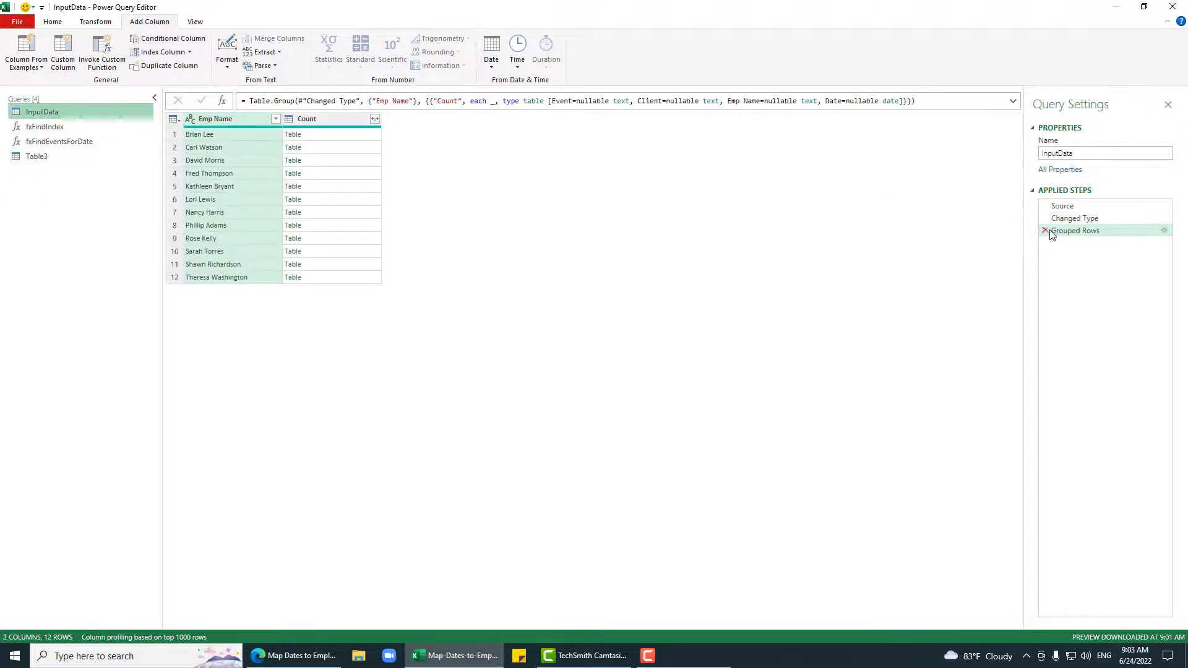
pyautogui.click(1045, 231)
pyautogui.click(62, 157)
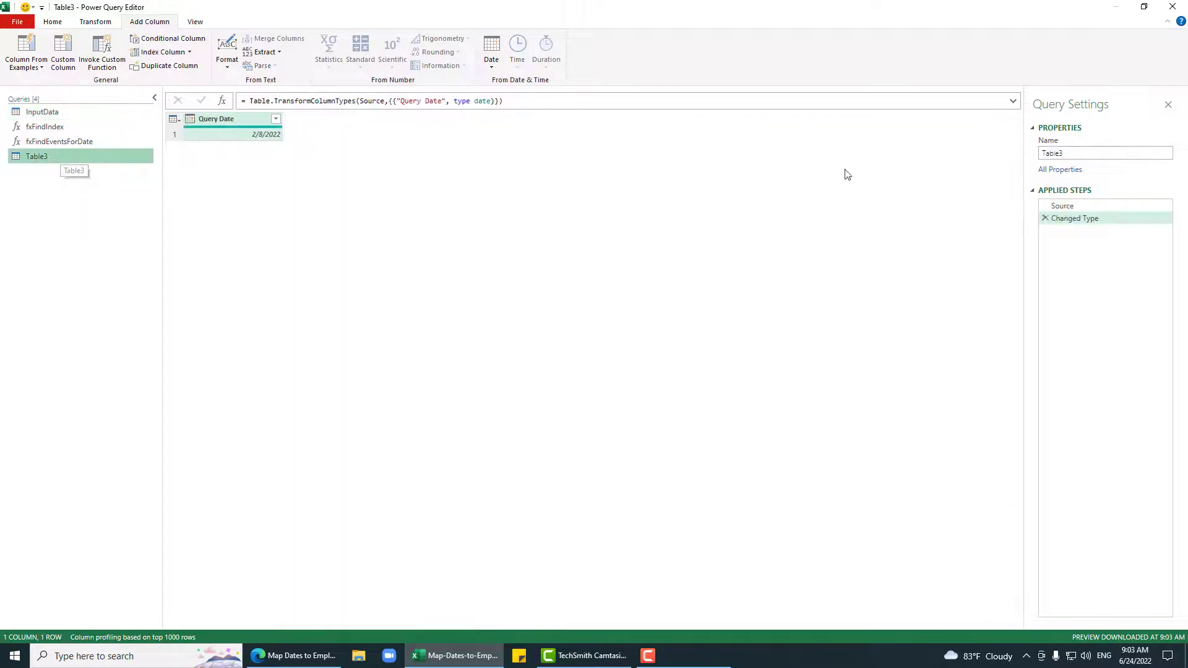
pyautogui.click(1101, 152)
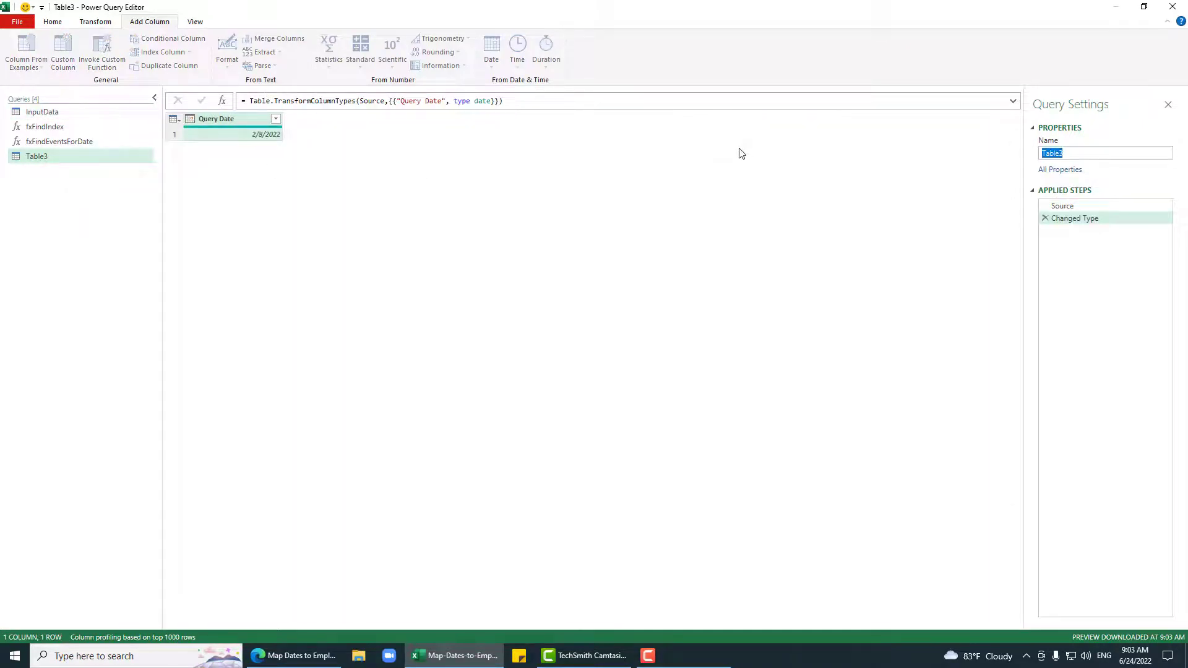
pyautogui.write('QueryOutput')
pyautogui.press('Return')
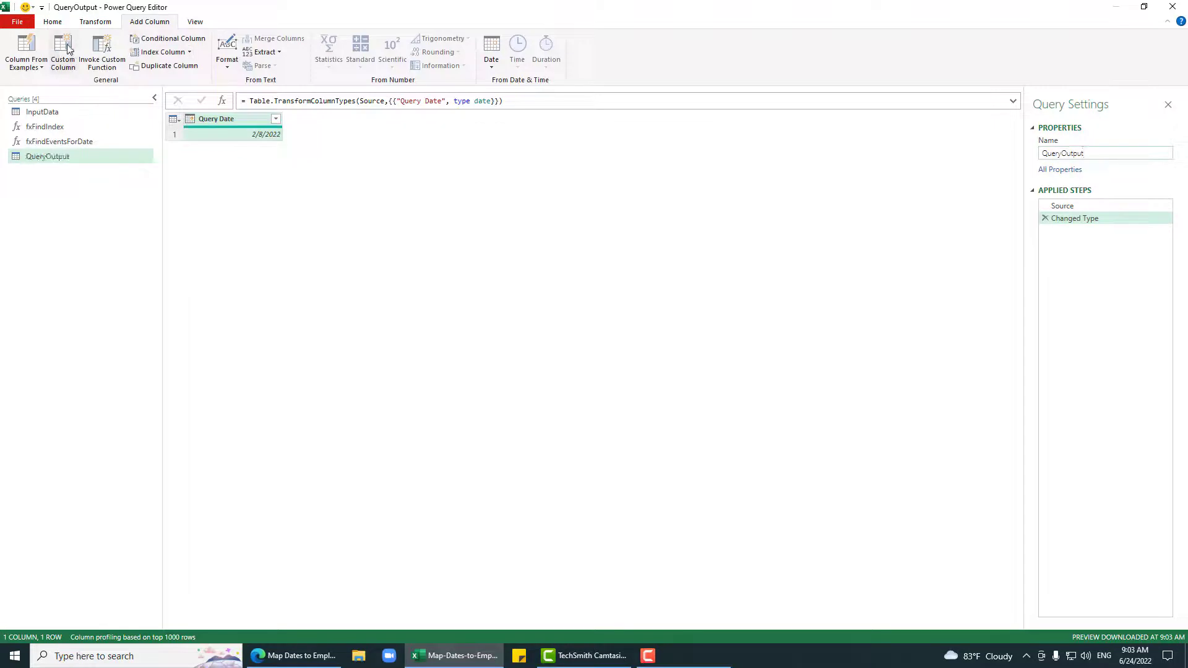
# Step: Invoke fxFindEventsForDate as a new Output column with Source InputData and ForDate Query Date
pyautogui.click(103, 49)
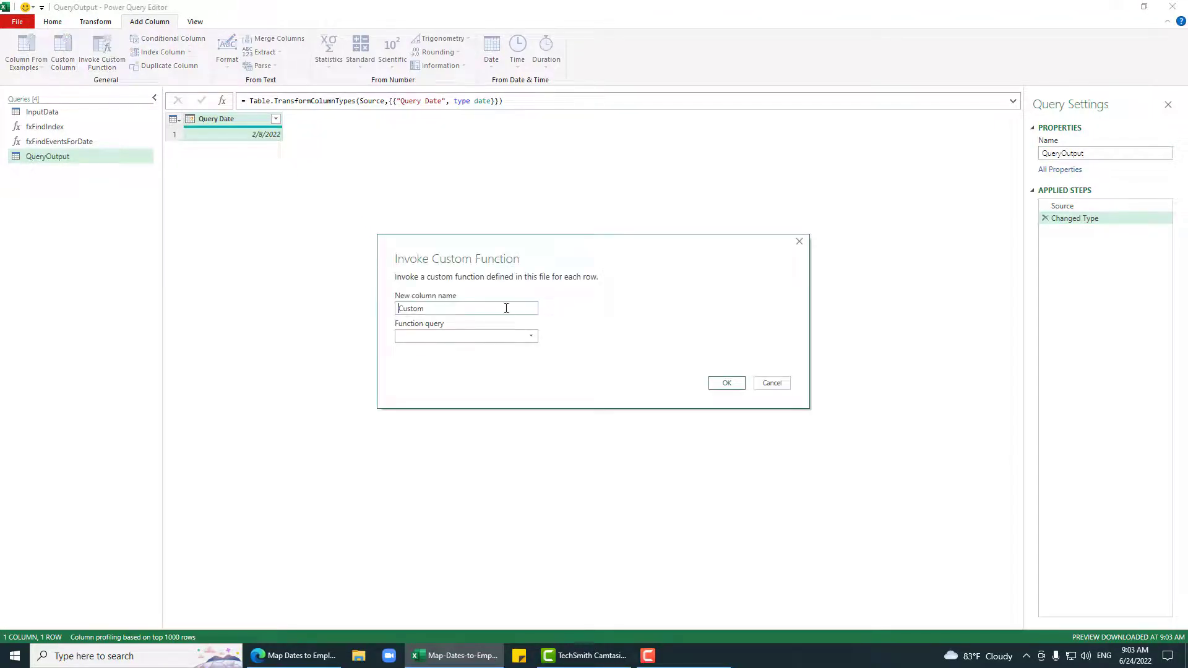
pyautogui.moveTo(506, 308); pyautogui.dragTo(384, 308)
pyautogui.write('Output')
pyautogui.press('Tab')
pyautogui.click(495, 337)
pyautogui.click(412, 363)
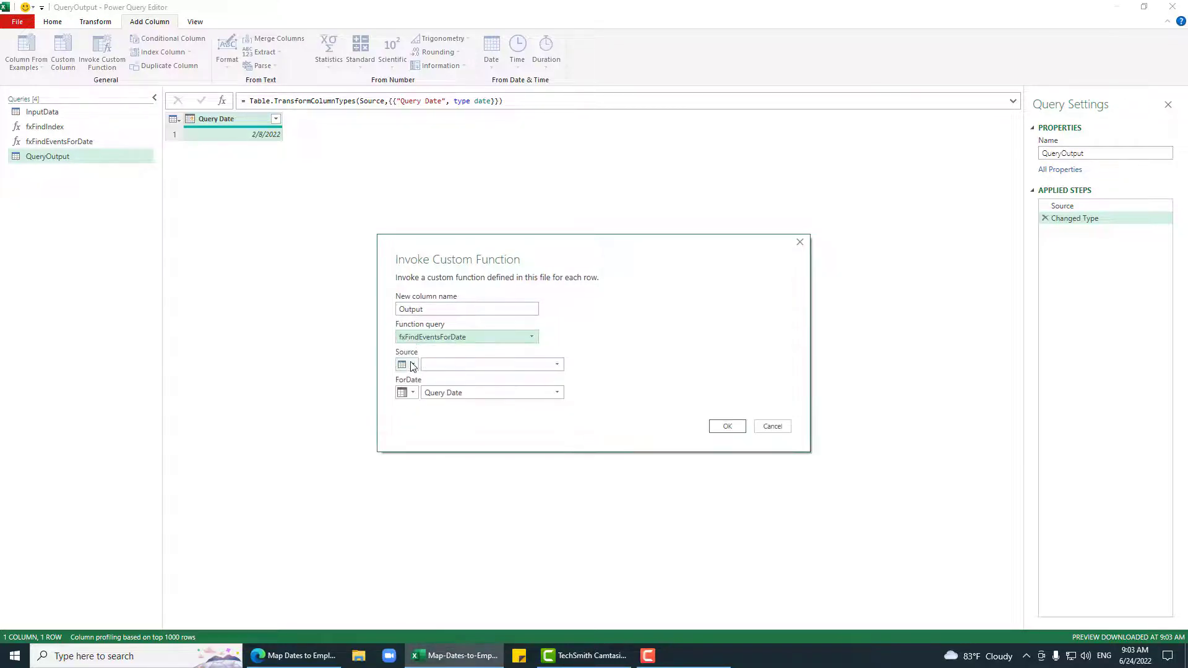
pyautogui.click(556, 365)
pyautogui.click(453, 379)
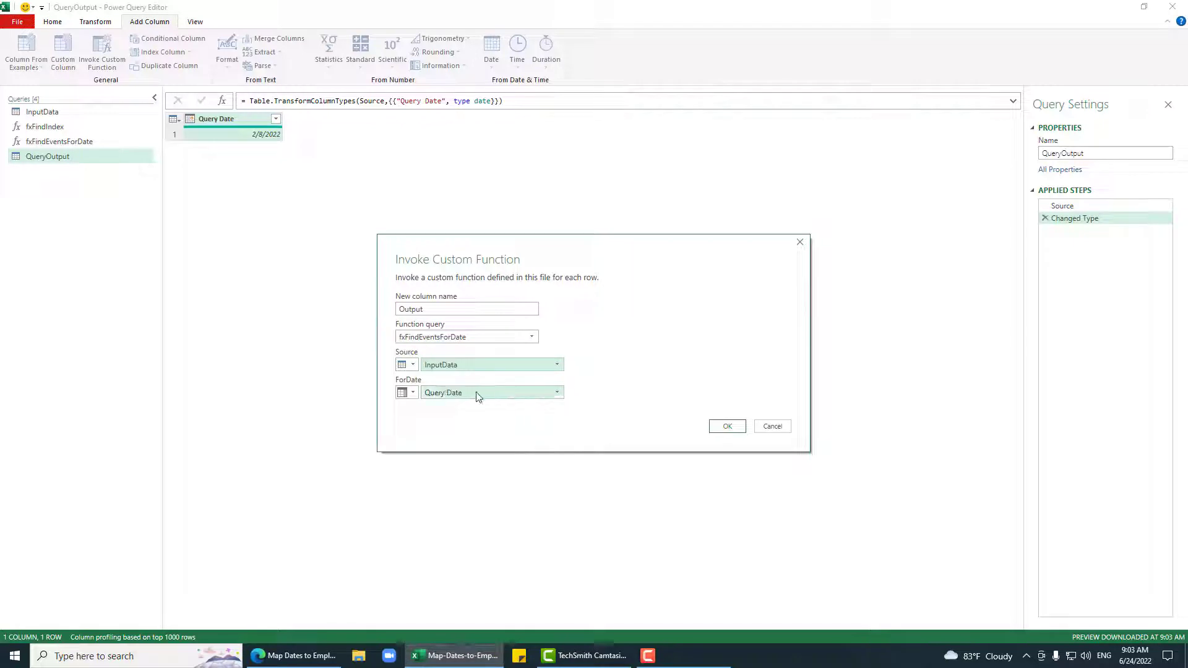
pyautogui.click(477, 394)
pyautogui.click(477, 392)
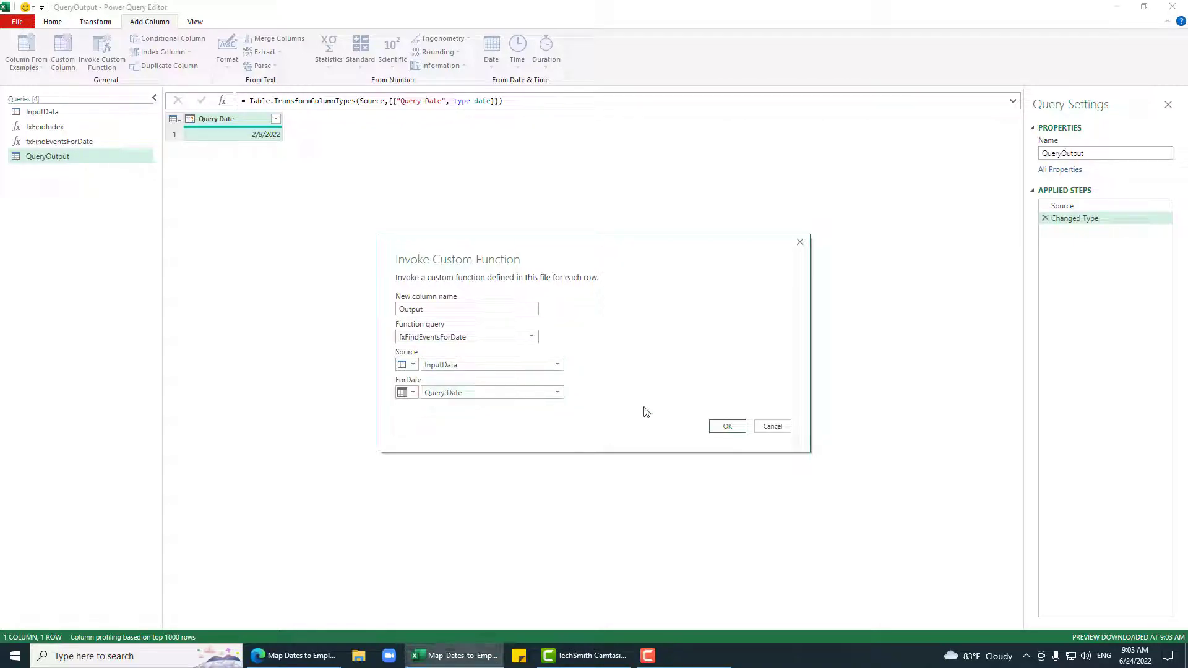
pyautogui.click(727, 426)
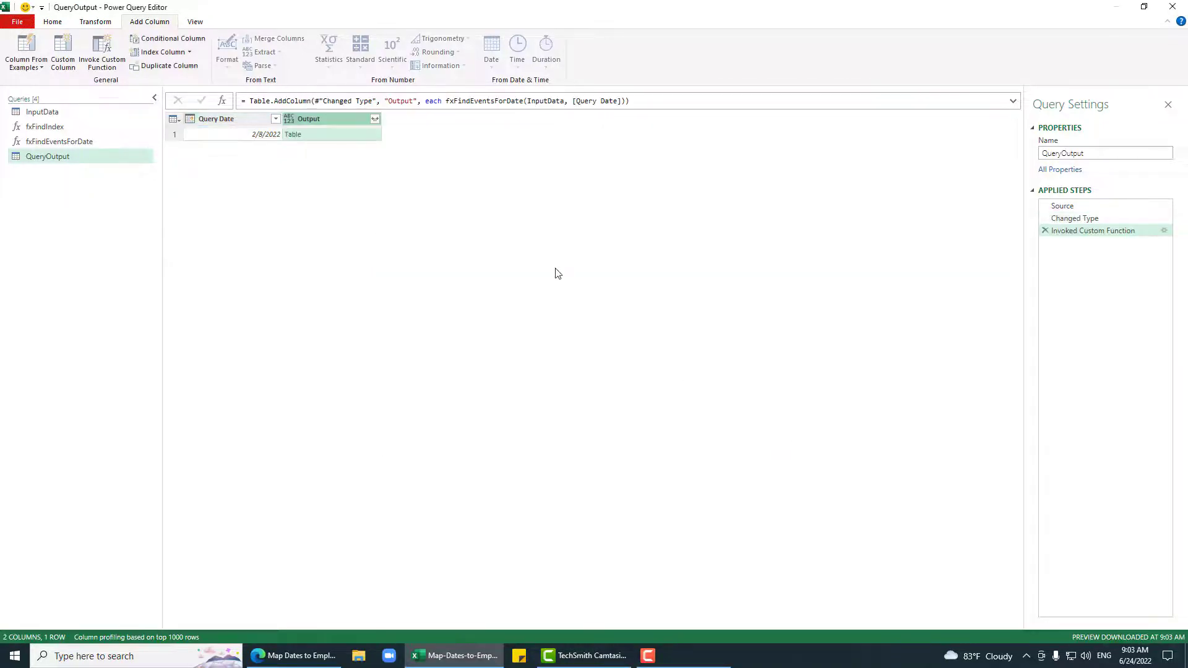
# Step: Expand the Output column into Event, Client, Emp Name and Date columns
pyautogui.click(374, 132)
pyautogui.scroll(-5, 315, 585)
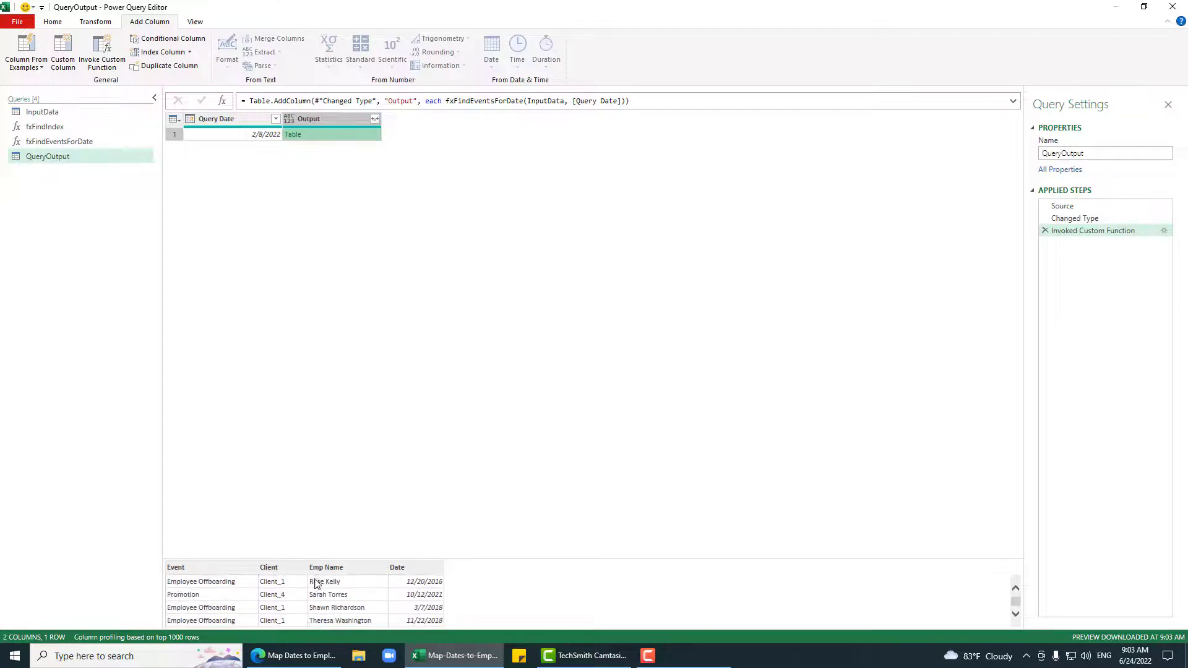
pyautogui.scroll(-2, 331, 596)
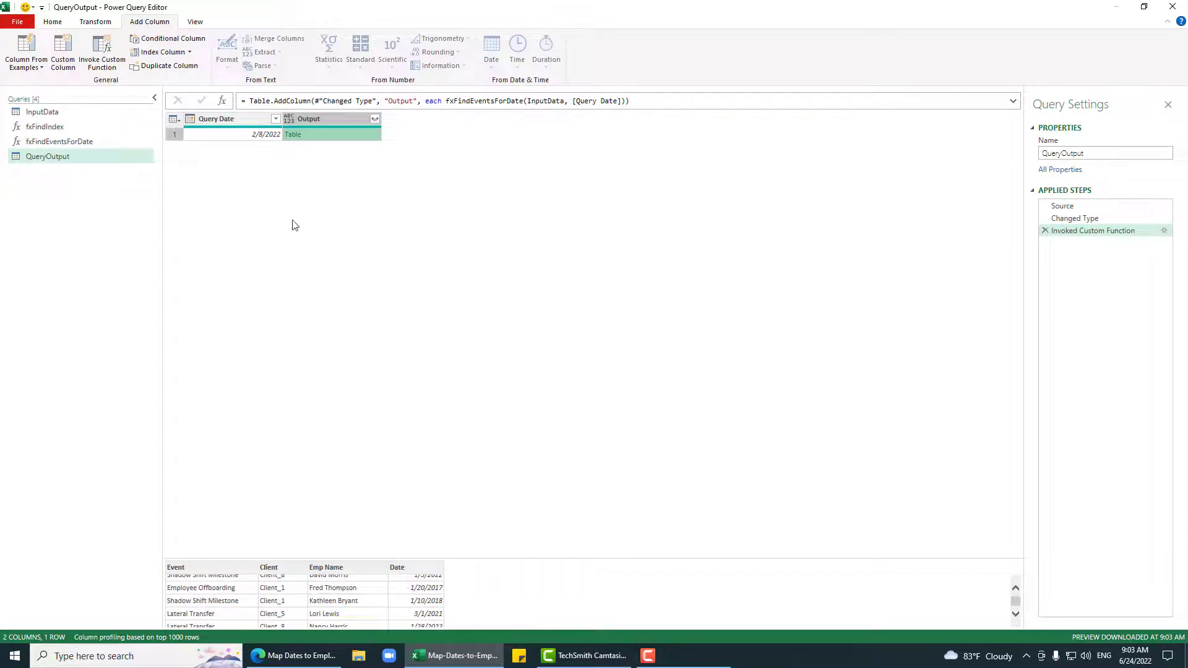
pyautogui.click(375, 119)
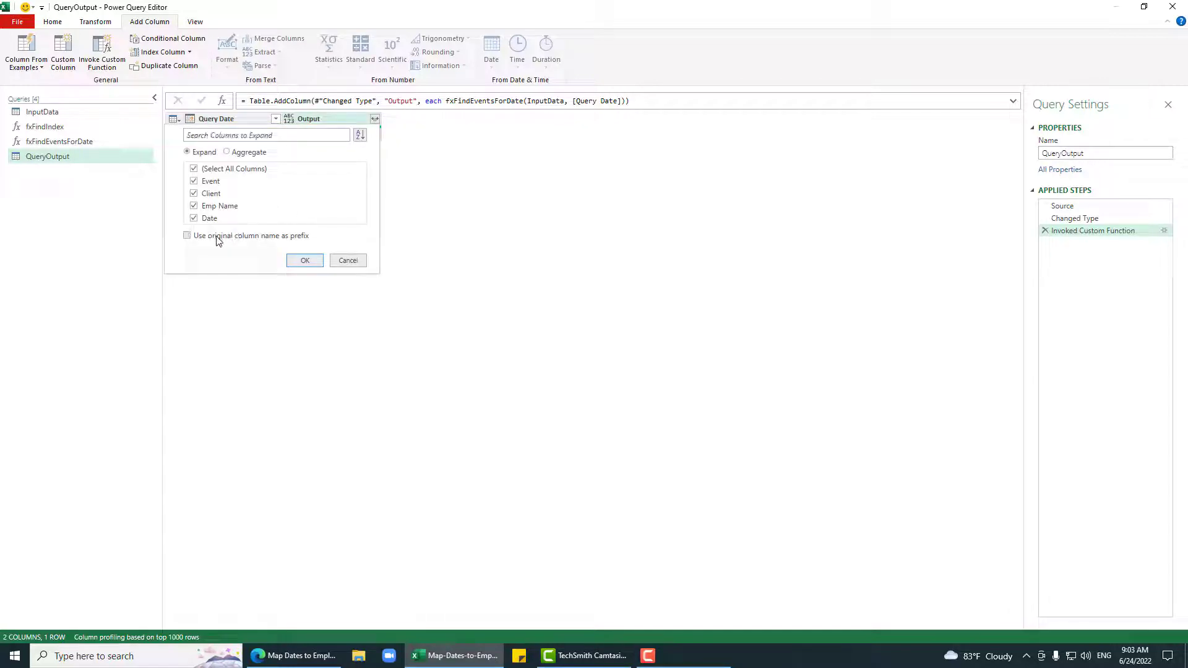
pyautogui.click(306, 260)
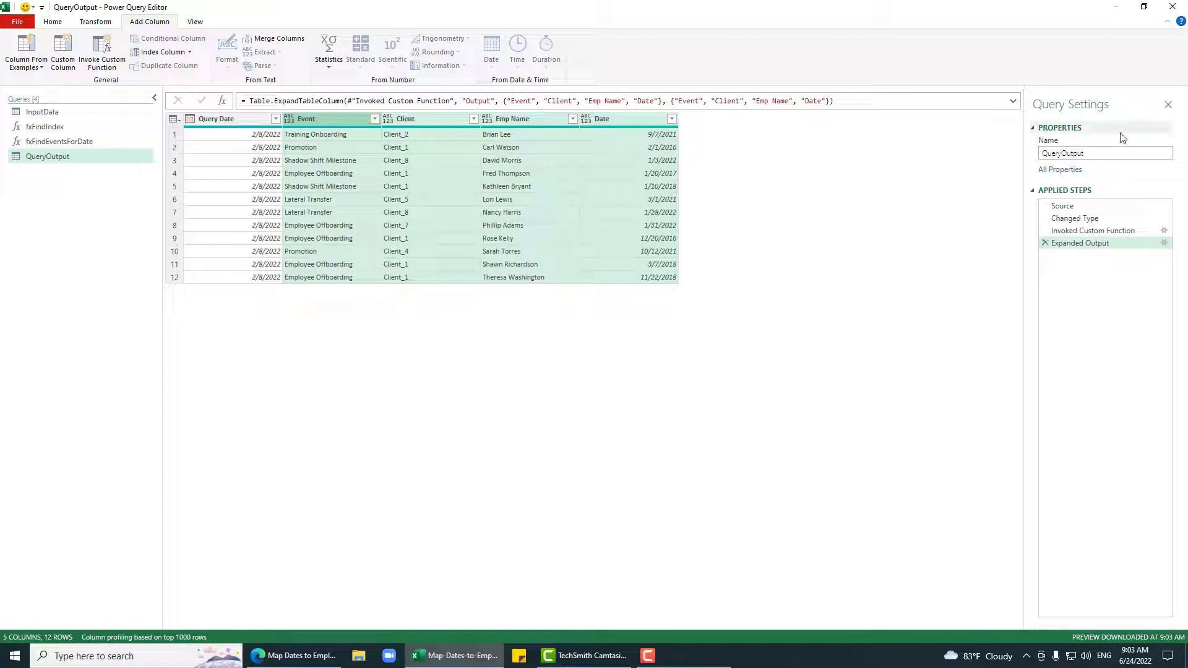
pyautogui.click(52, 22)
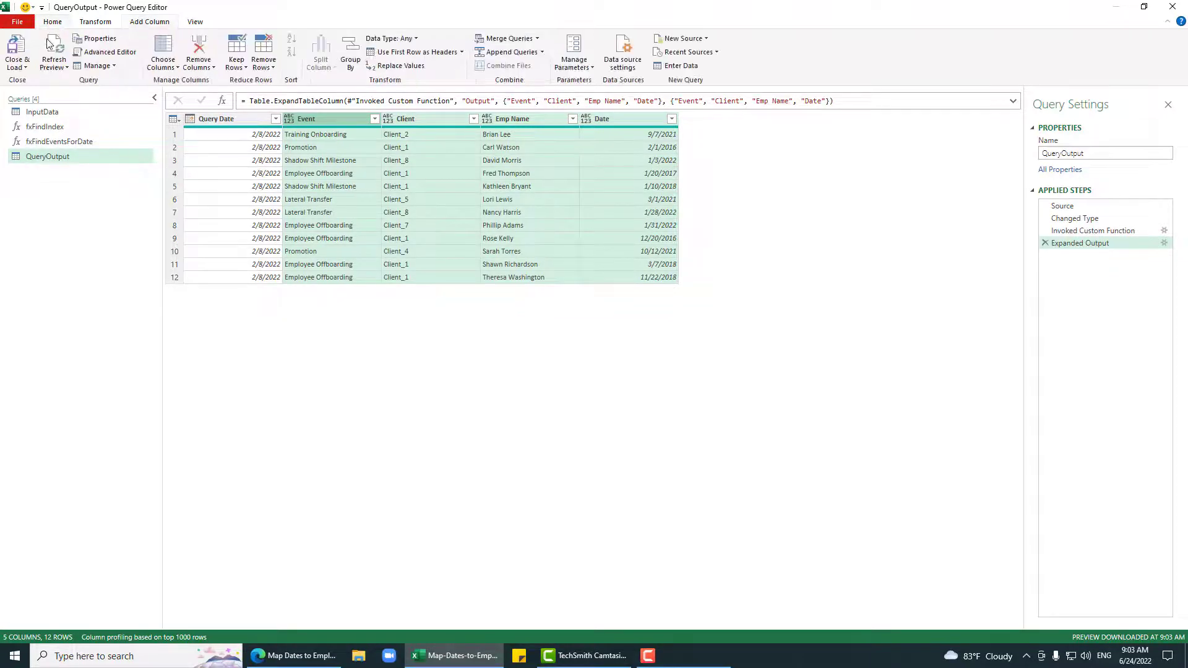
# Step: Load QueryOutput to Excel and switch InputData to connection-only, removing its loaded table
pyautogui.click(18, 48)
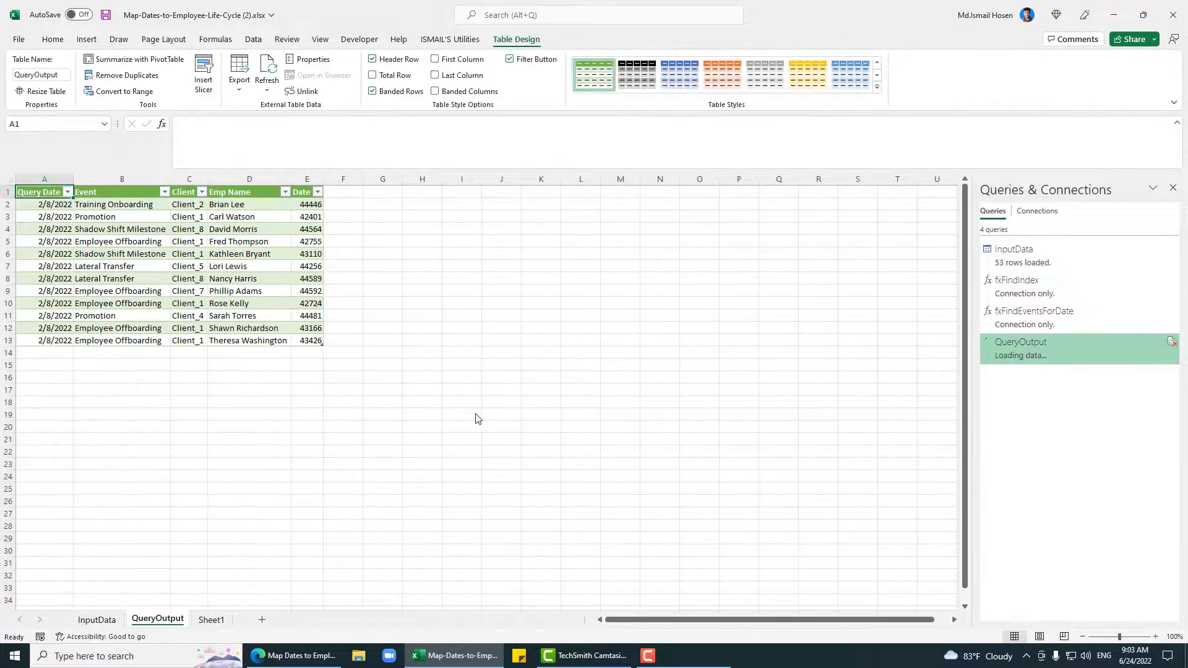
pyautogui.click(1053, 256)
pyautogui.rightClick(1053, 256)
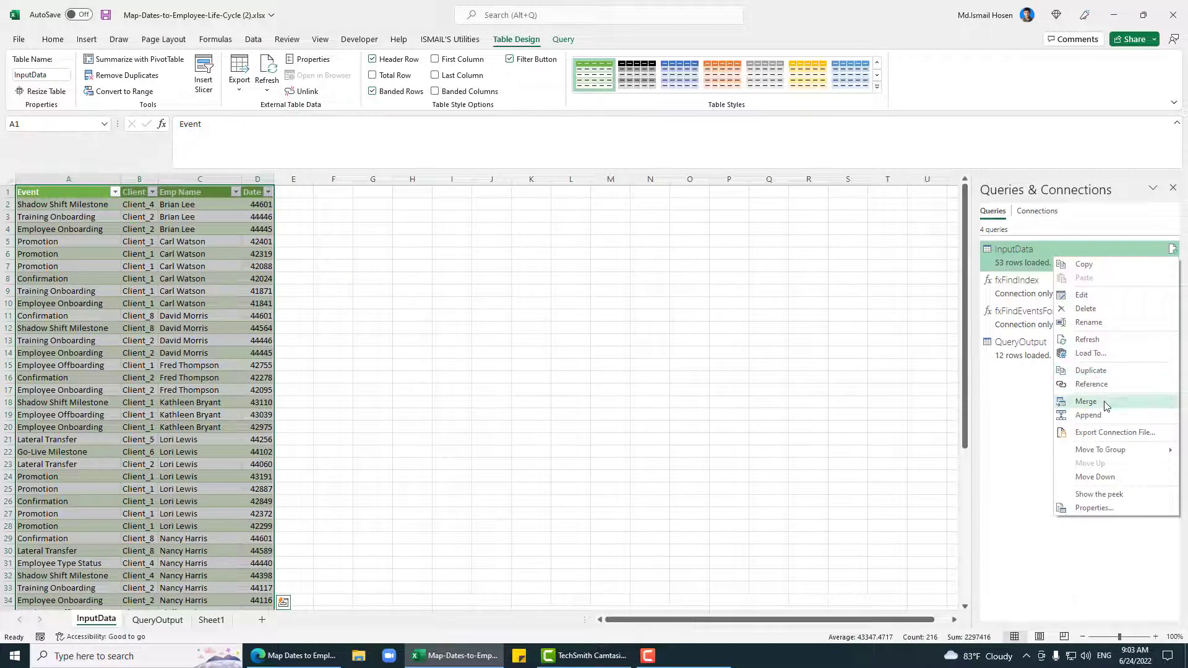
pyautogui.click(1097, 353)
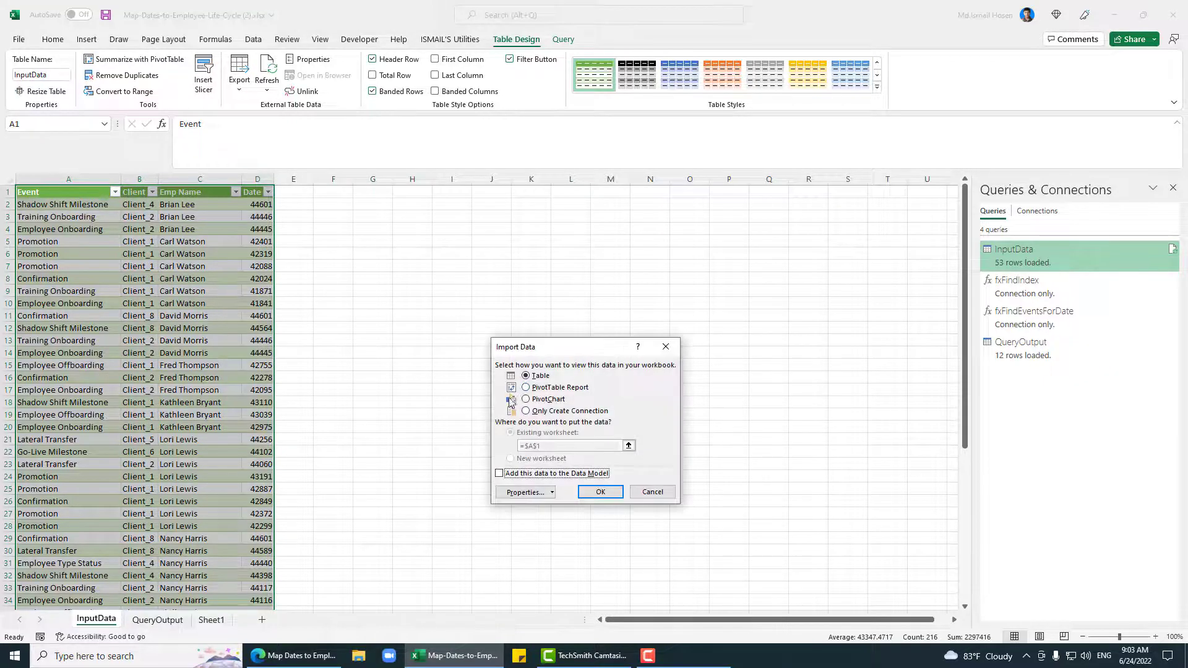
pyautogui.click(553, 412)
pyautogui.click(600, 492)
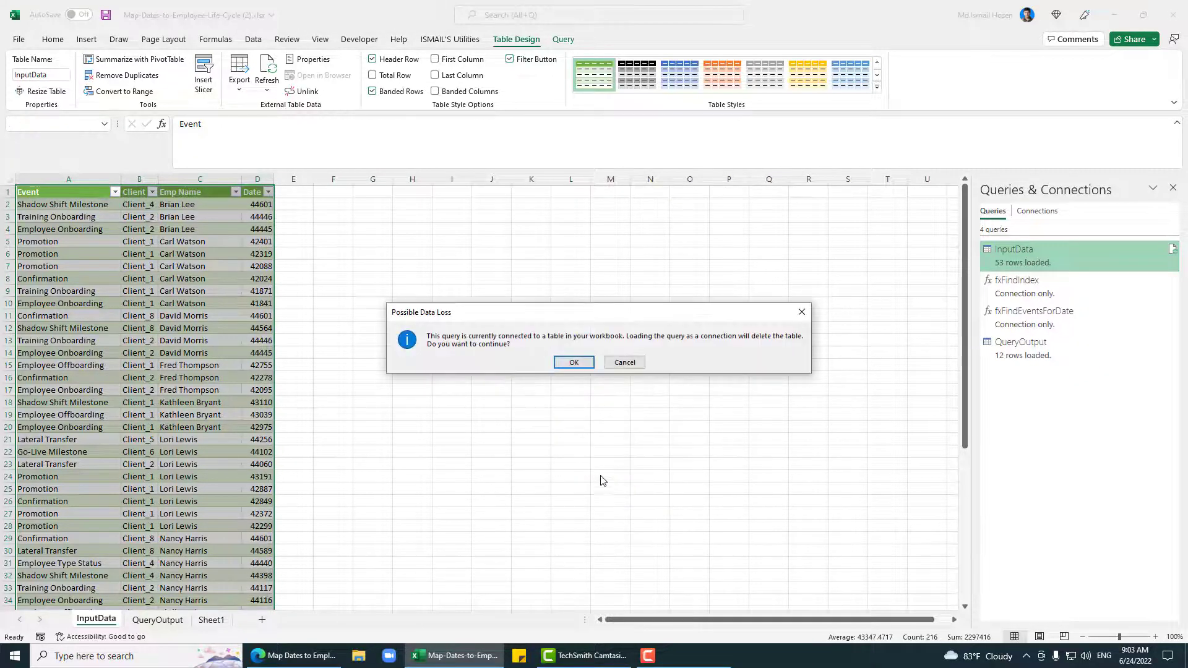
pyautogui.click(571, 362)
# Step: Delete the empty InputData sheet and check Sheet1 and the QueryOutput sheet
pyautogui.click(159, 305)
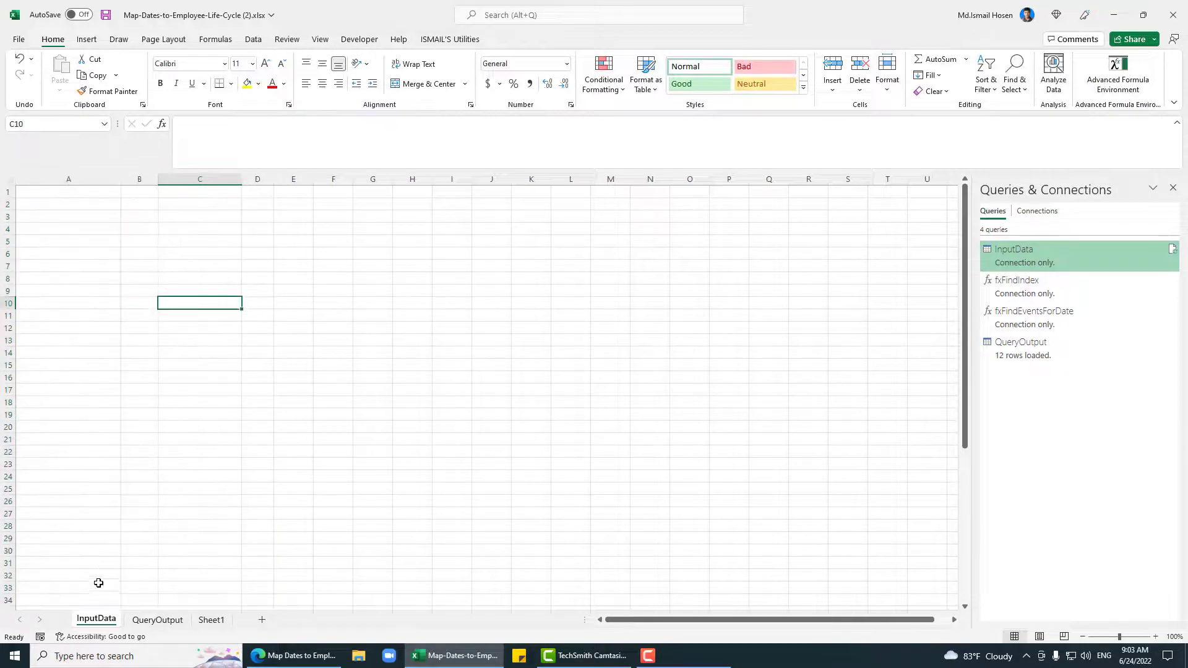
pyautogui.rightClick(104, 620)
pyautogui.click(111, 464)
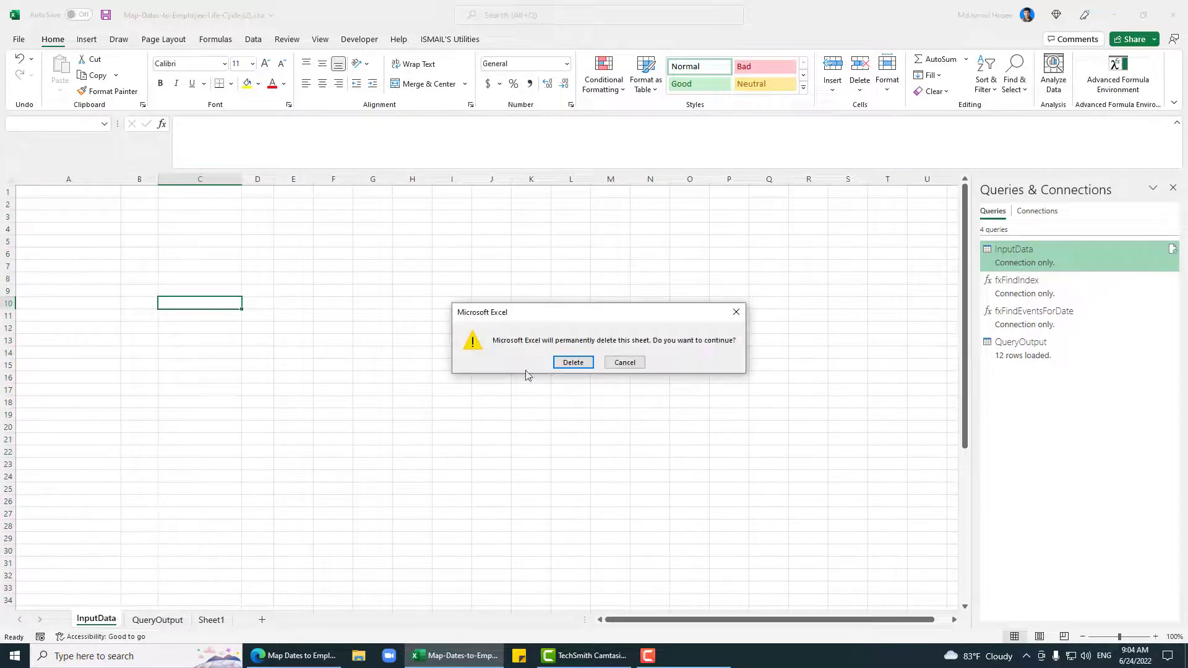
pyautogui.click(572, 363)
pyautogui.click(155, 620)
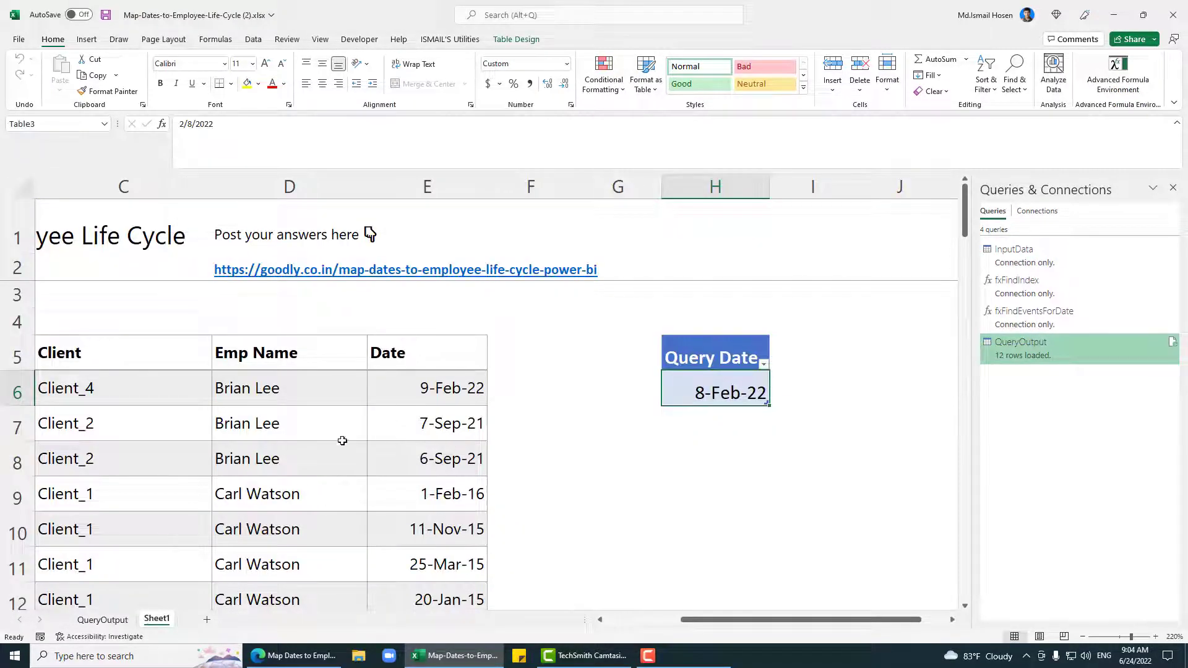
pyautogui.click(125, 620)
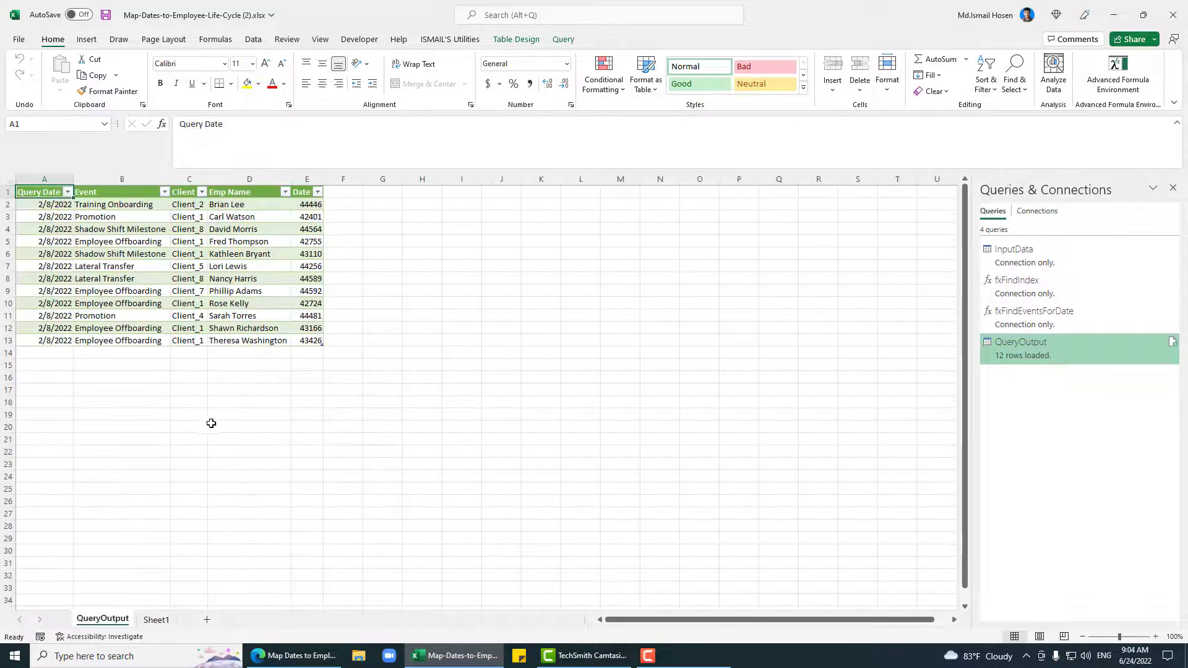
# Step: Reopen QueryOutput, set its Date column to the Date type, and load it back
pyautogui.doubleClick(1106, 350)
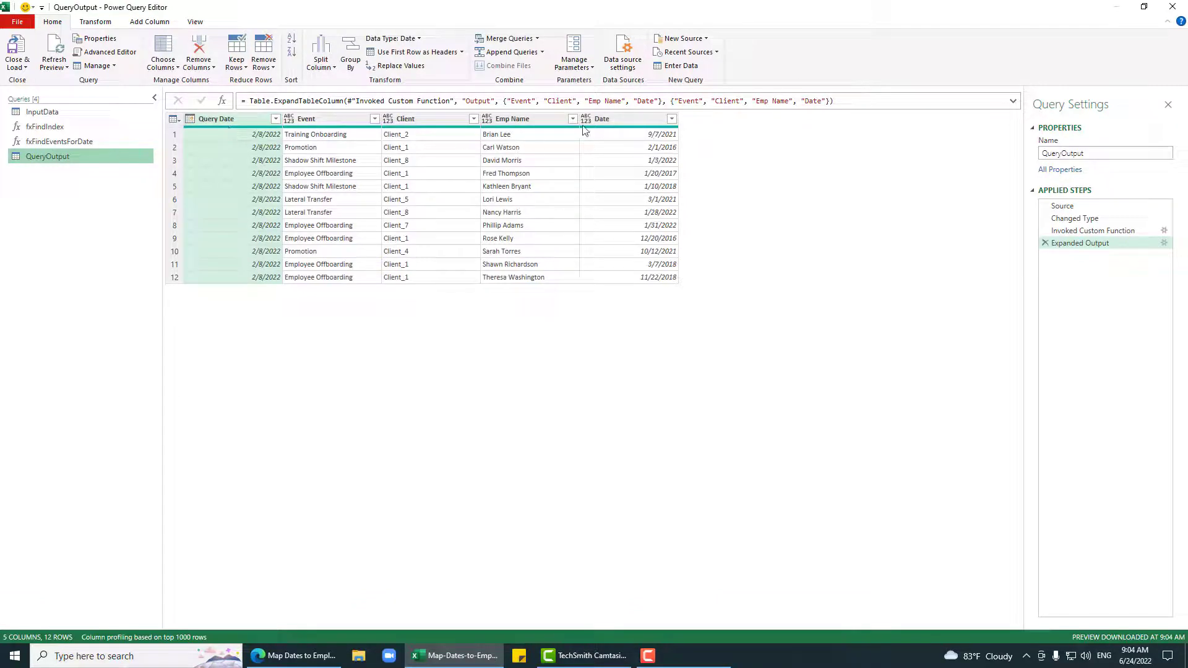
pyautogui.click(585, 119)
pyautogui.click(602, 205)
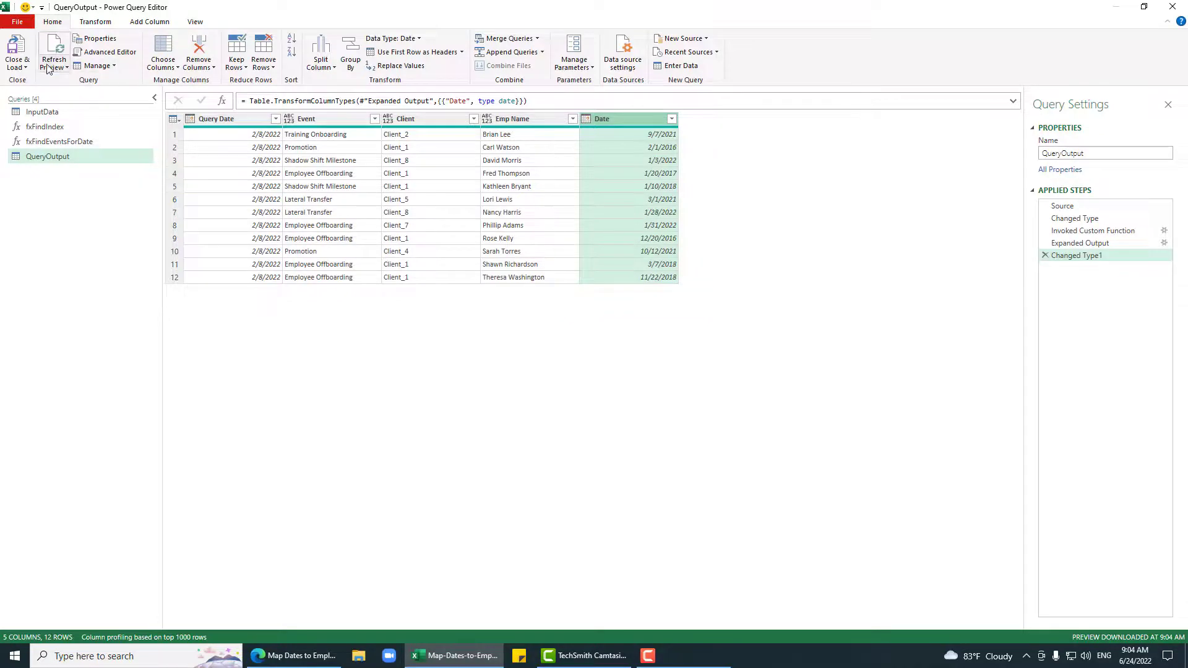
pyautogui.click(16, 51)
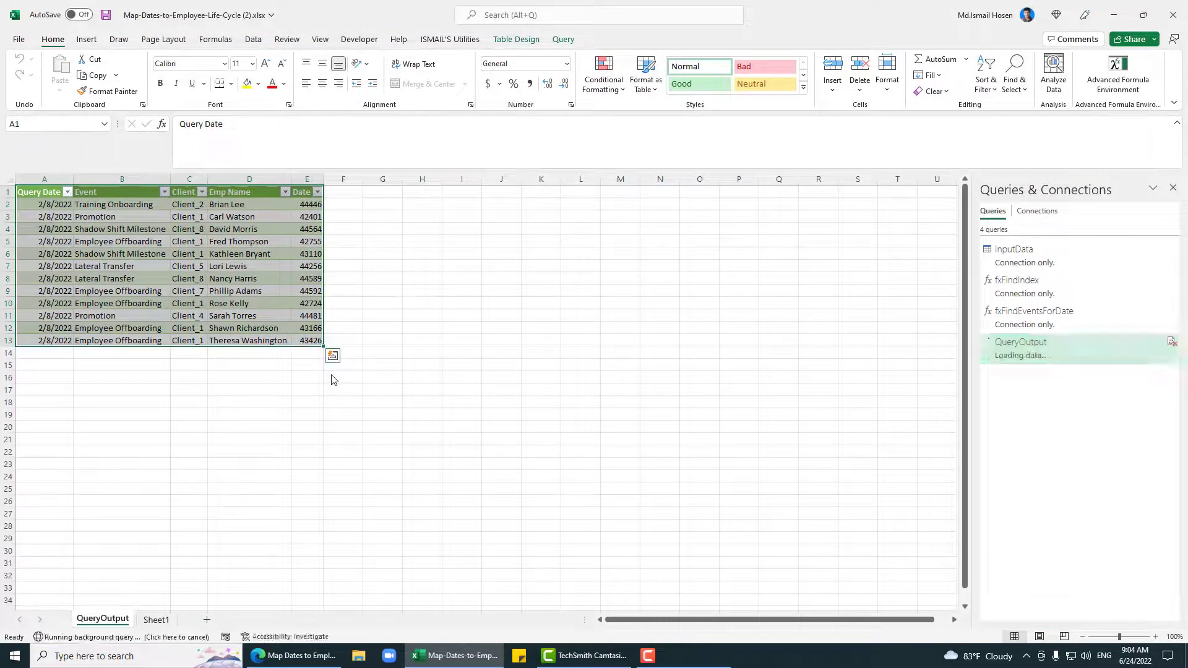
# Step: Apply the custom d-mmm-yy format to the Query Date values in column A
pyautogui.moveTo(47, 204); pyautogui.dragTo(65, 342)
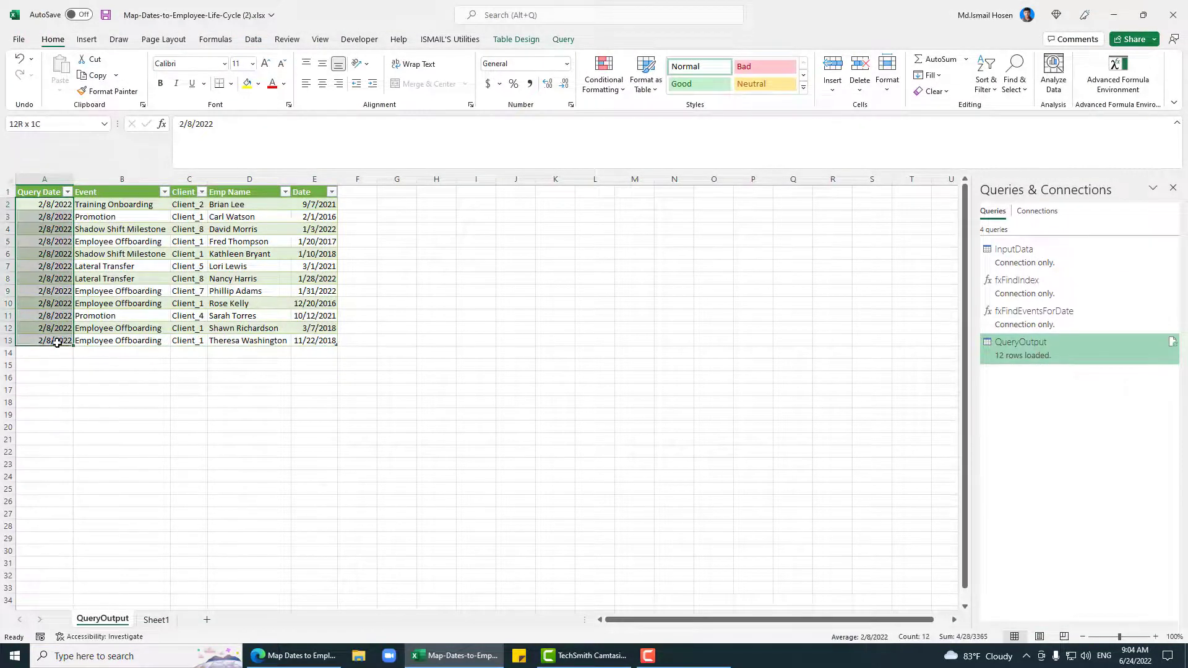
pyautogui.click(570, 104)
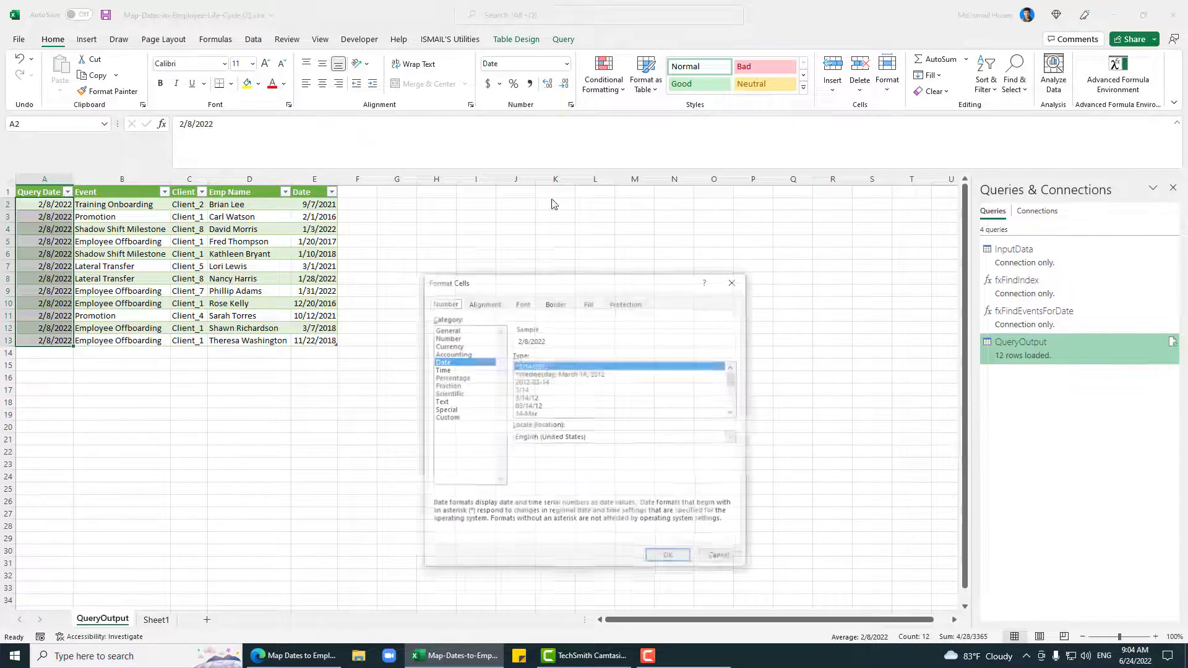
pyautogui.click(452, 418)
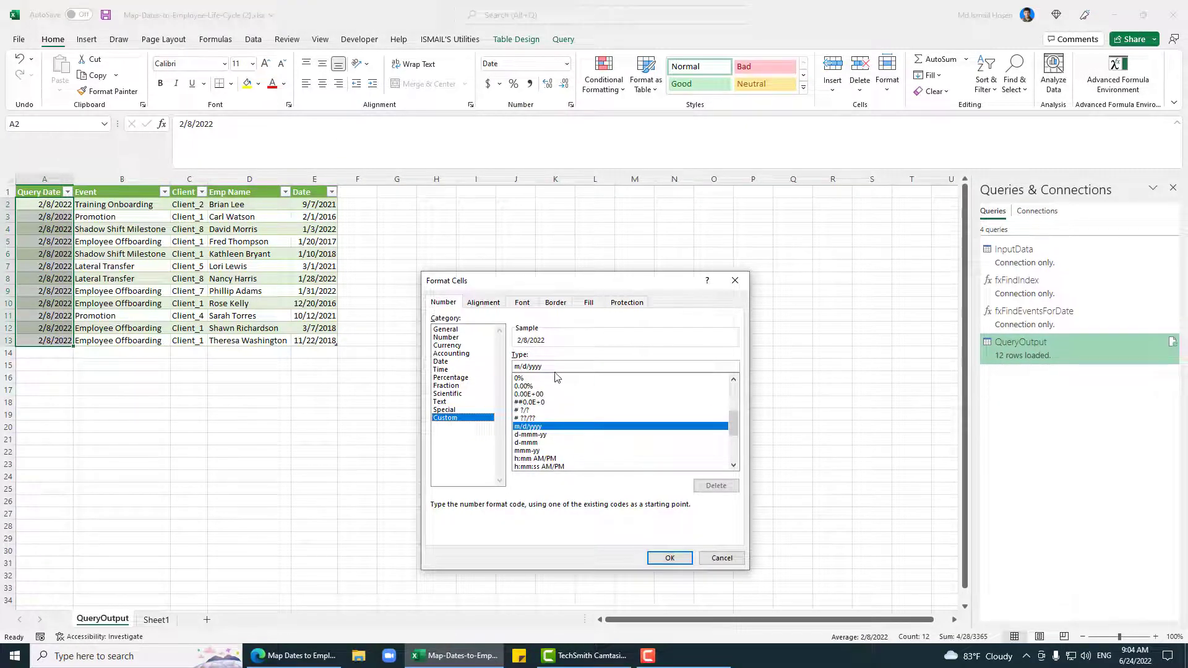
pyautogui.moveTo(554, 367); pyautogui.dragTo(456, 366)
pyautogui.write('d-m')
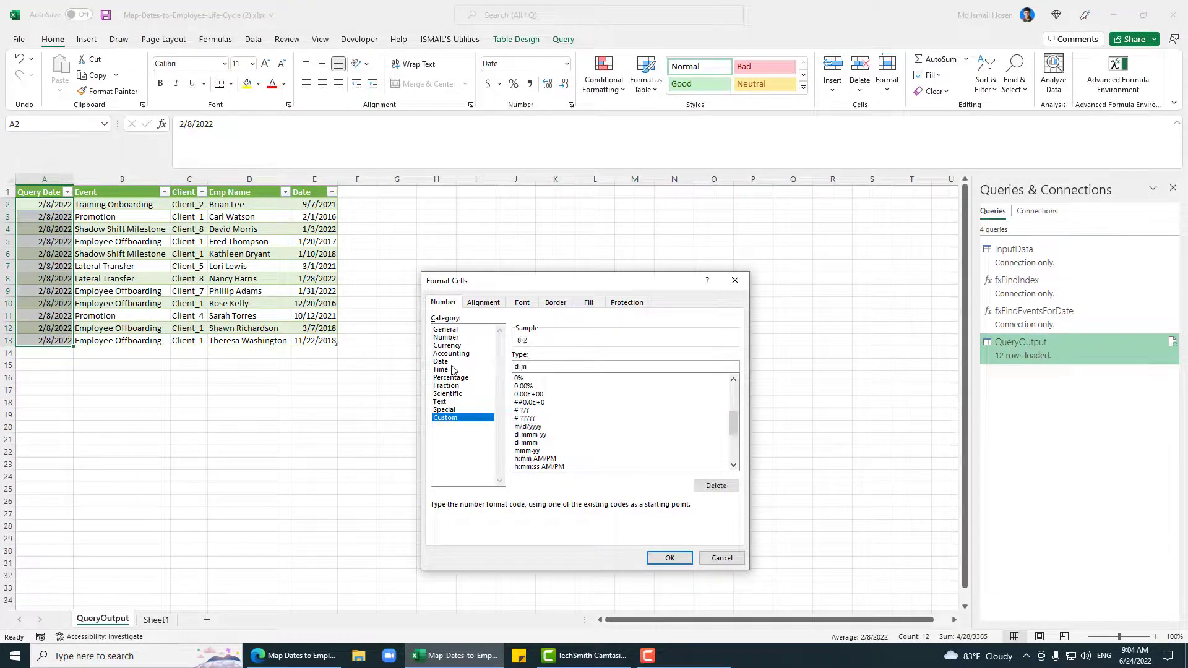
pyautogui.write('mm-yyy')
pyautogui.press('BackSpace')
pyautogui.press('BackSpace')
pyautogui.hotkey('ctrl', 'a')
pyautogui.click(681, 557)
# Step: Format the Date column values as d-mmm-yy and save the workbook
pyautogui.click(306, 209)
pyautogui.moveTo(306, 209); pyautogui.dragTo(318, 344)
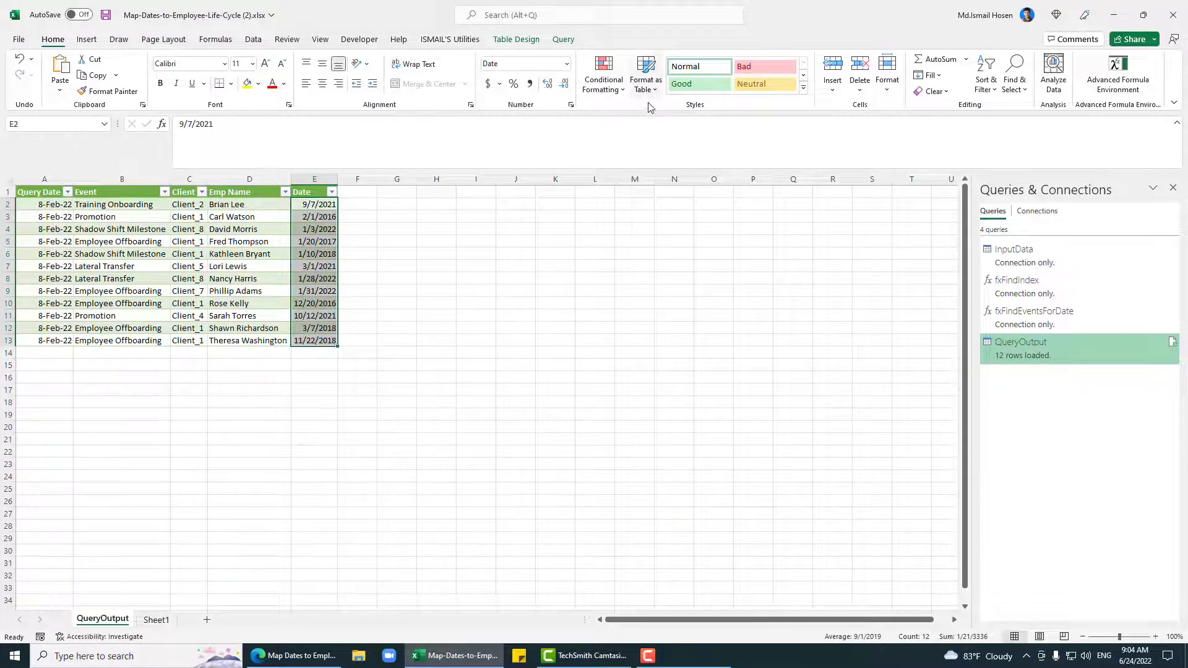
pyautogui.click(571, 106)
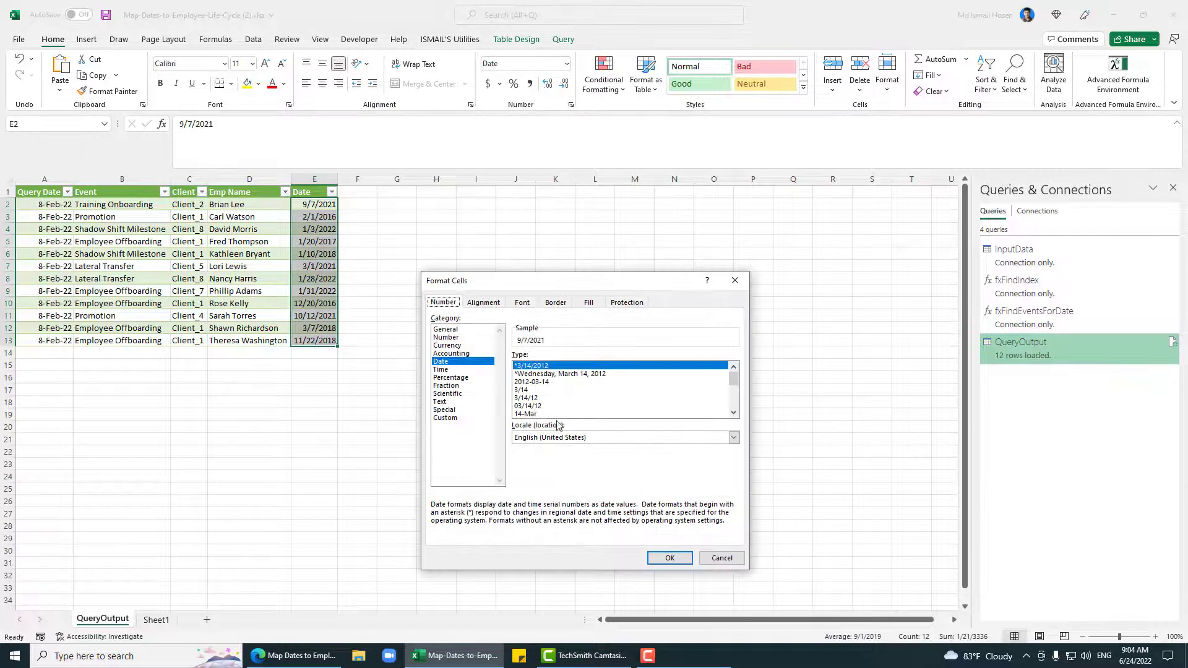
pyautogui.click(465, 418)
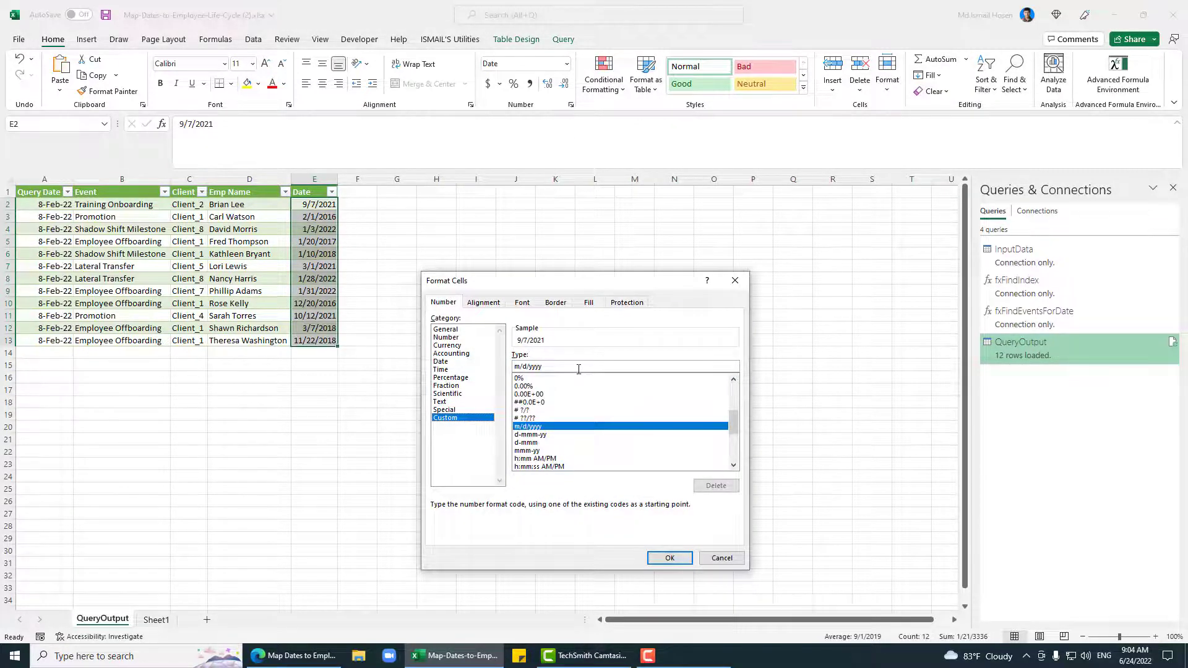
pyautogui.click(531, 434)
pyautogui.click(670, 558)
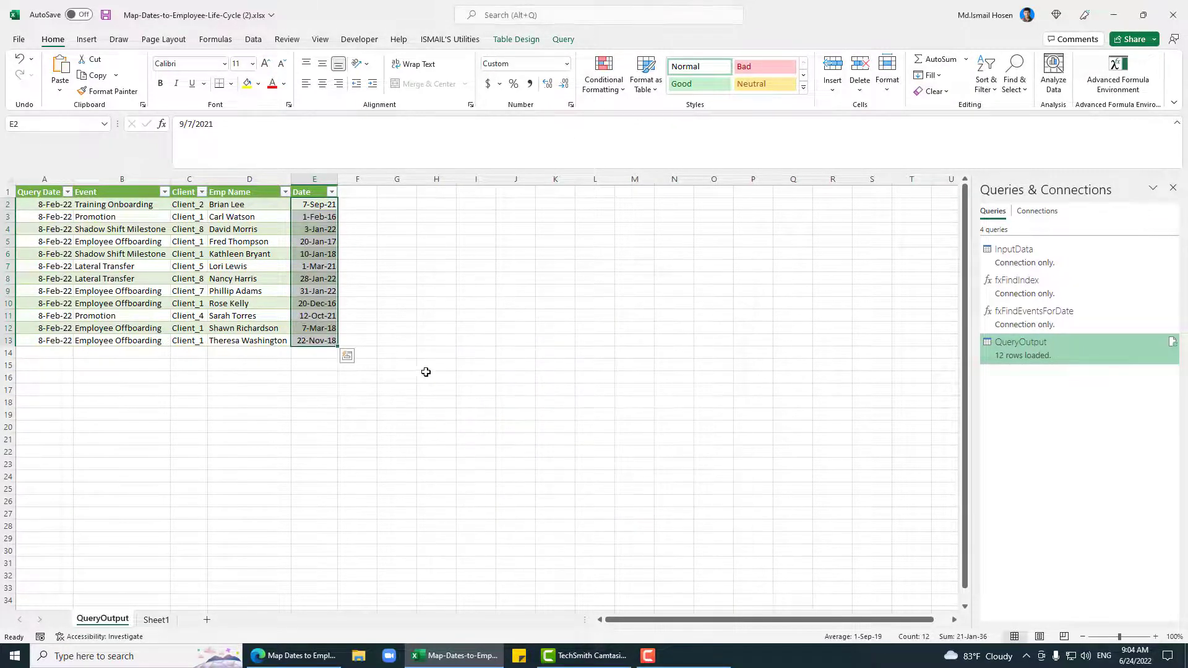
pyautogui.click(238, 255)
pyautogui.hotkey('ctrl', 's')
pyautogui.click(147, 243)
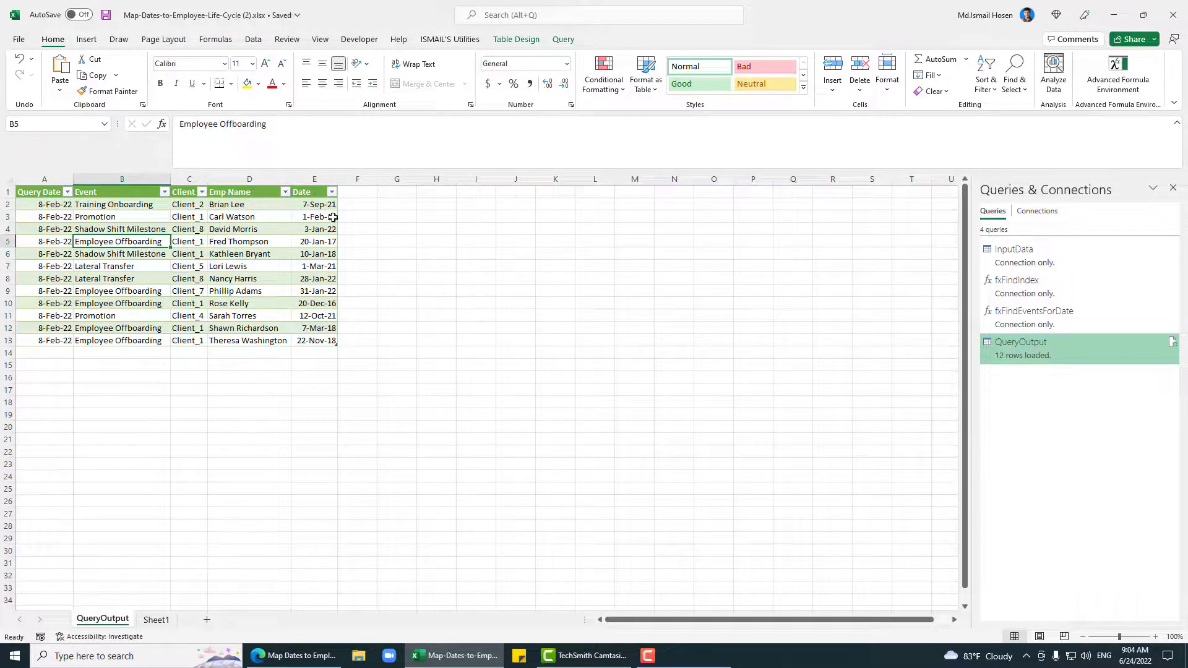
pyautogui.click(159, 617)
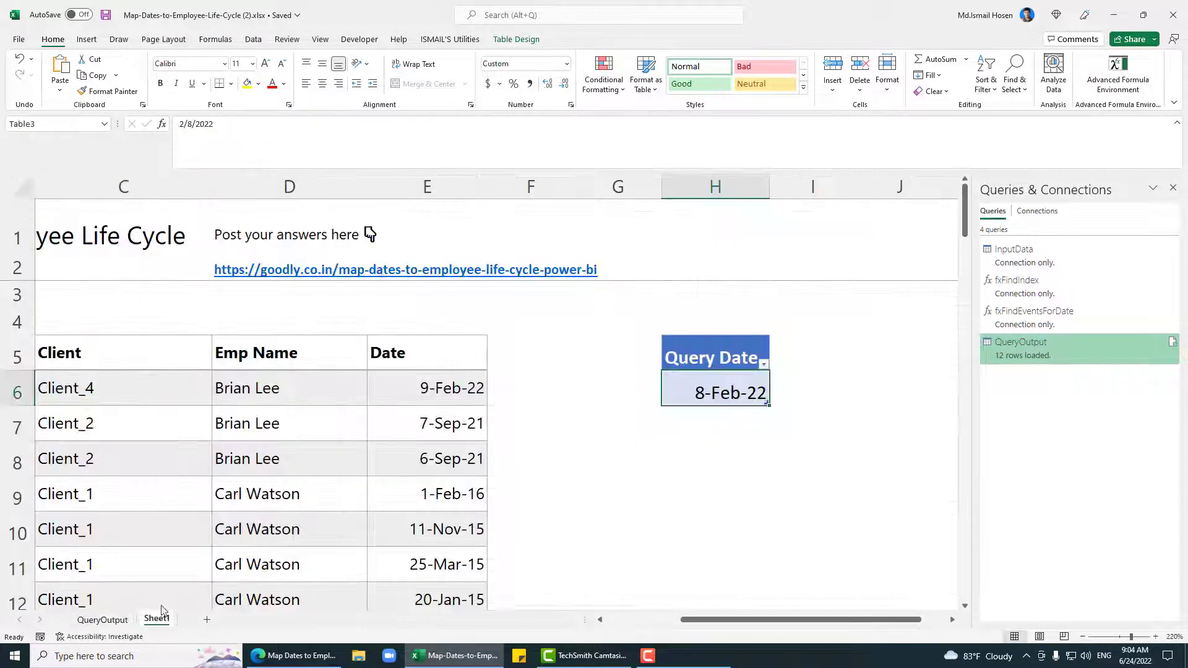
# Step: Enter 9-Feb in H7, save, and refresh the QueryOutput table to pull in that date
pyautogui.click(717, 418)
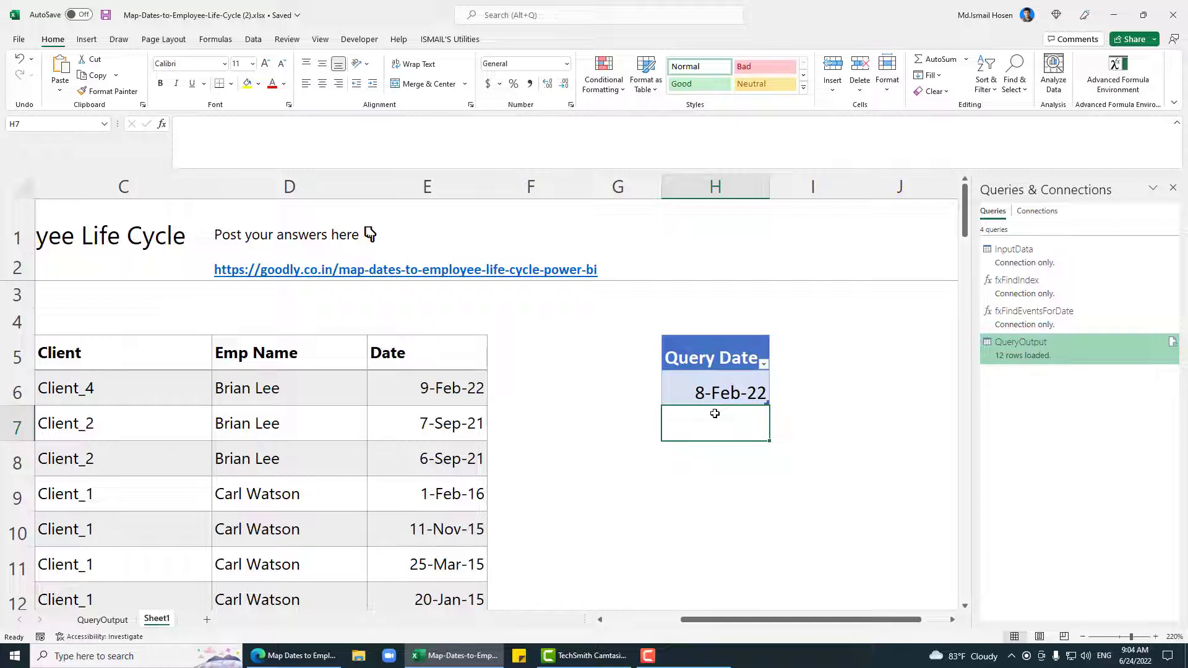
pyautogui.write('9')
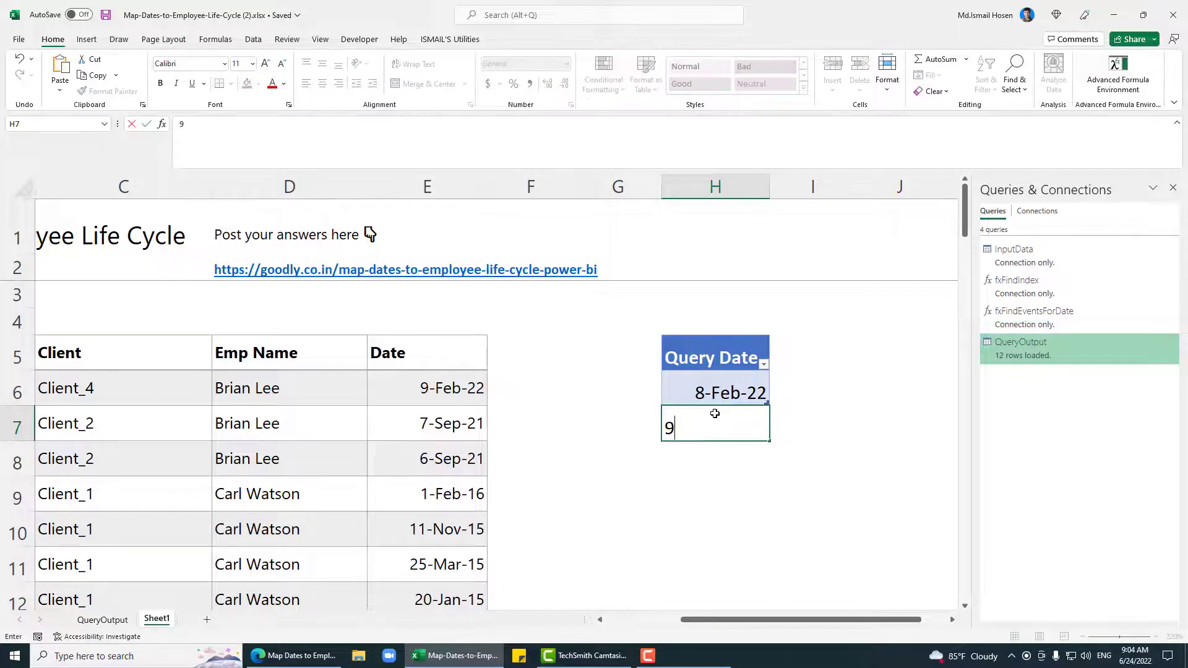
pyautogui.write('-Feb-22')
pyautogui.press('Return')
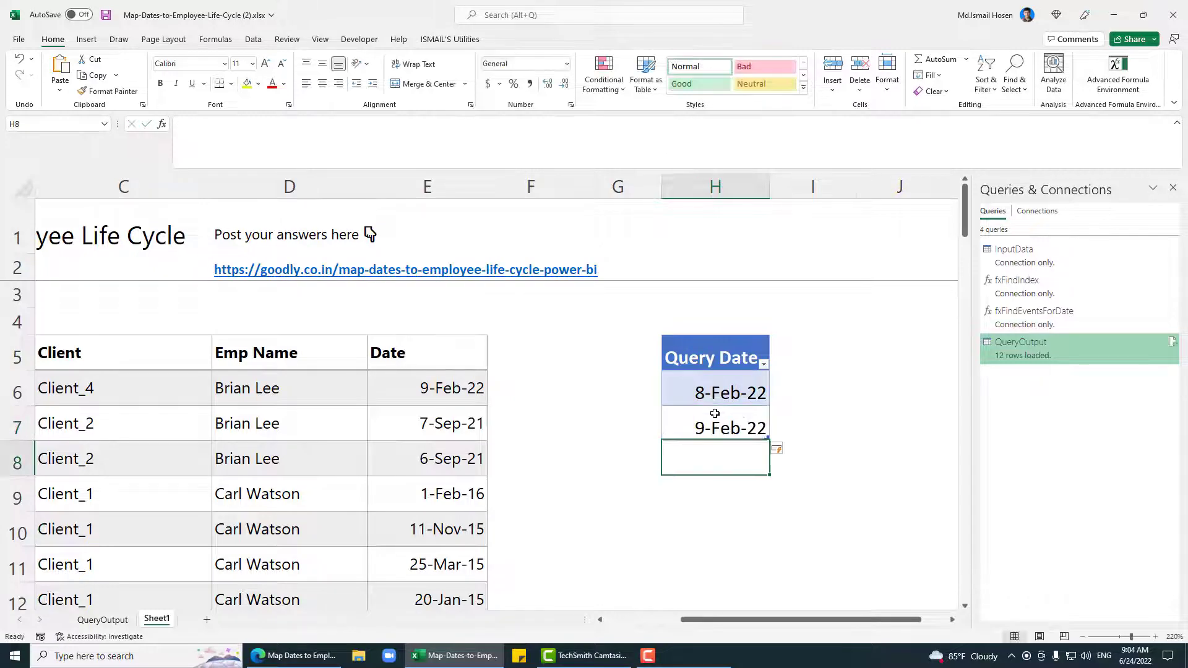
pyautogui.click(716, 415)
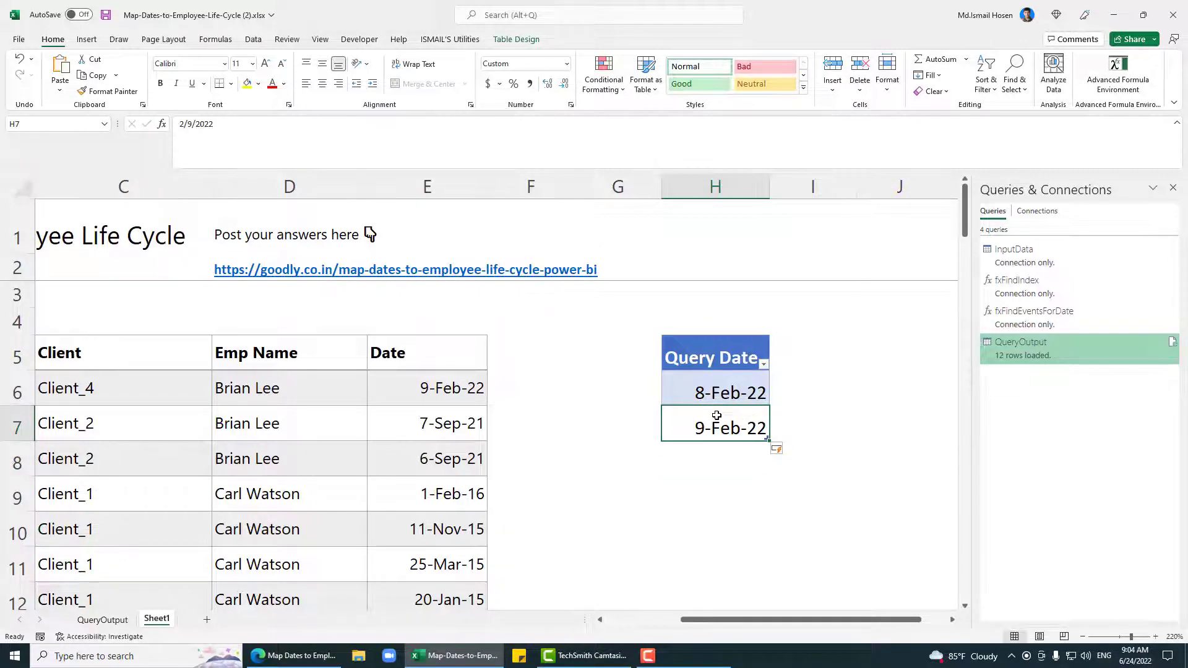
pyautogui.hotkey('ctrl', 's')
pyautogui.click(102, 620)
pyautogui.rightClick(186, 323)
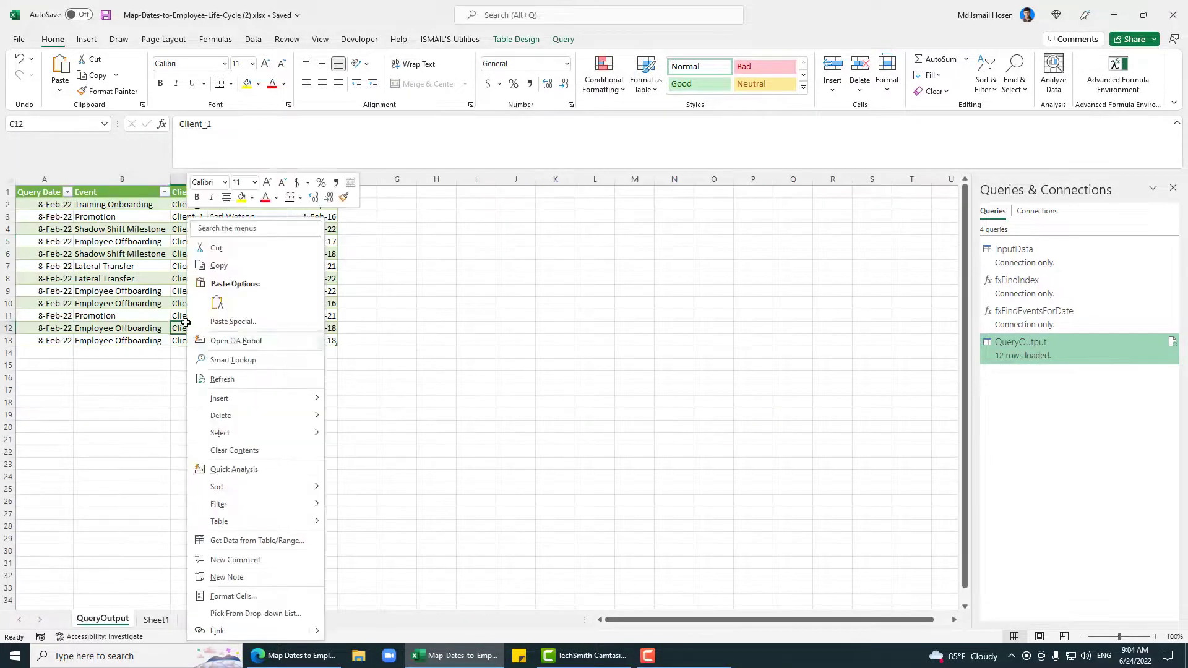
pyautogui.click(232, 378)
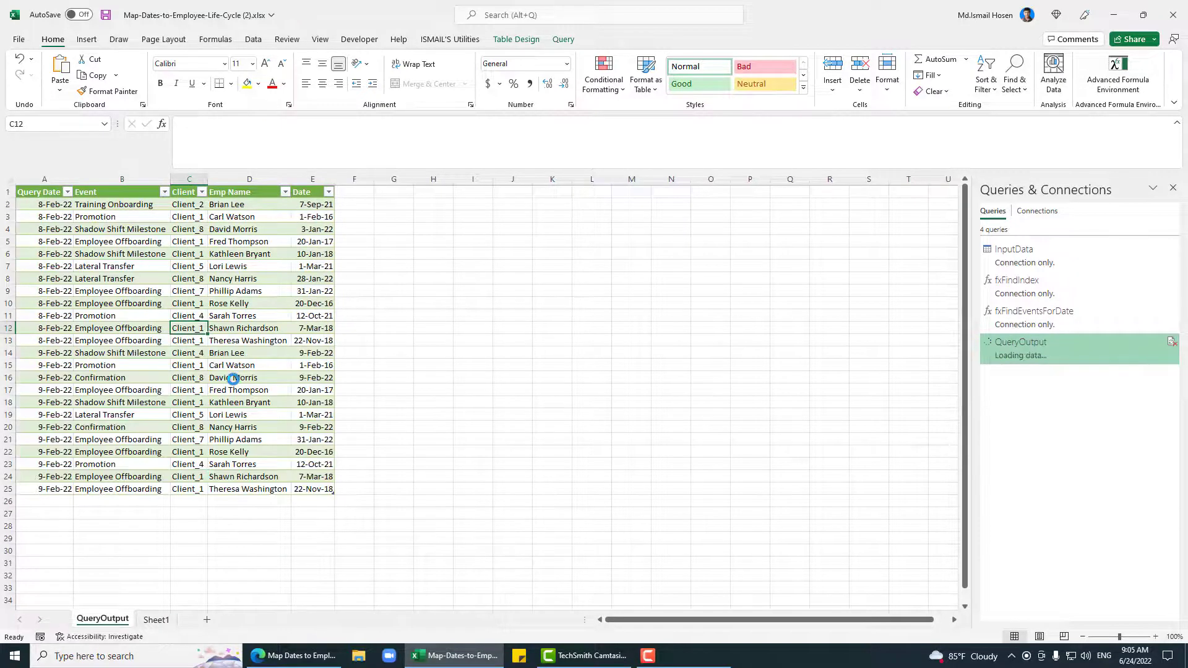
# Step: Filter QueryOutput's Emp Name to one employee, showing their 8-Feb-22 and 9-Feb-22 events
pyautogui.click(55, 353)
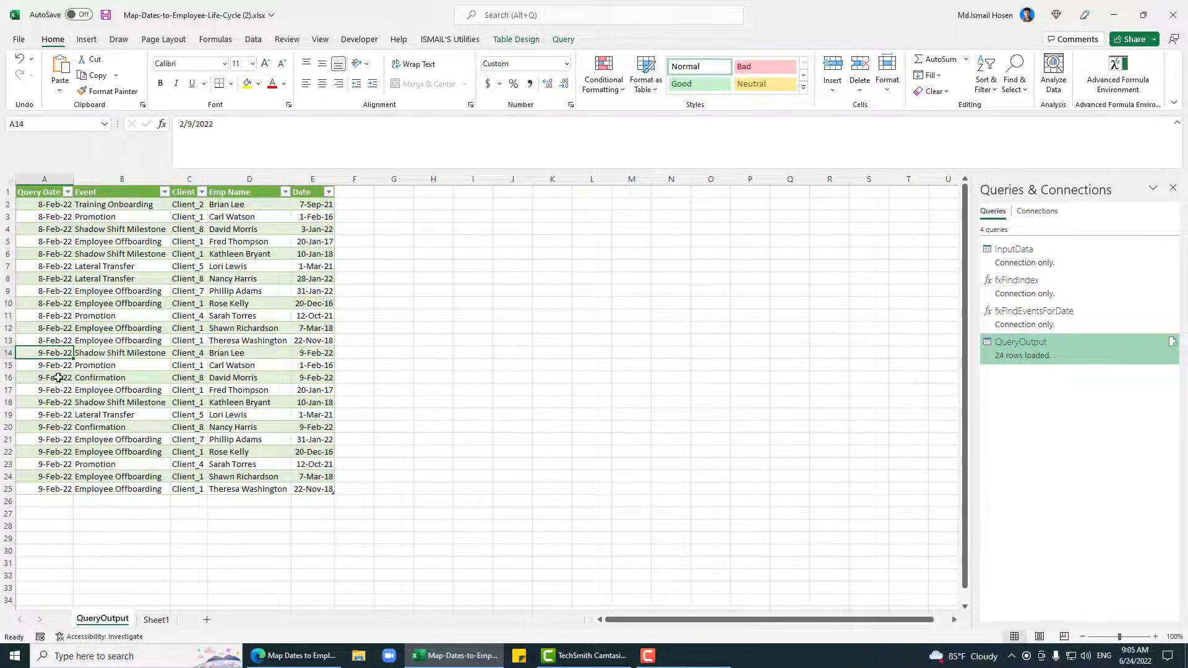
pyautogui.click(238, 354)
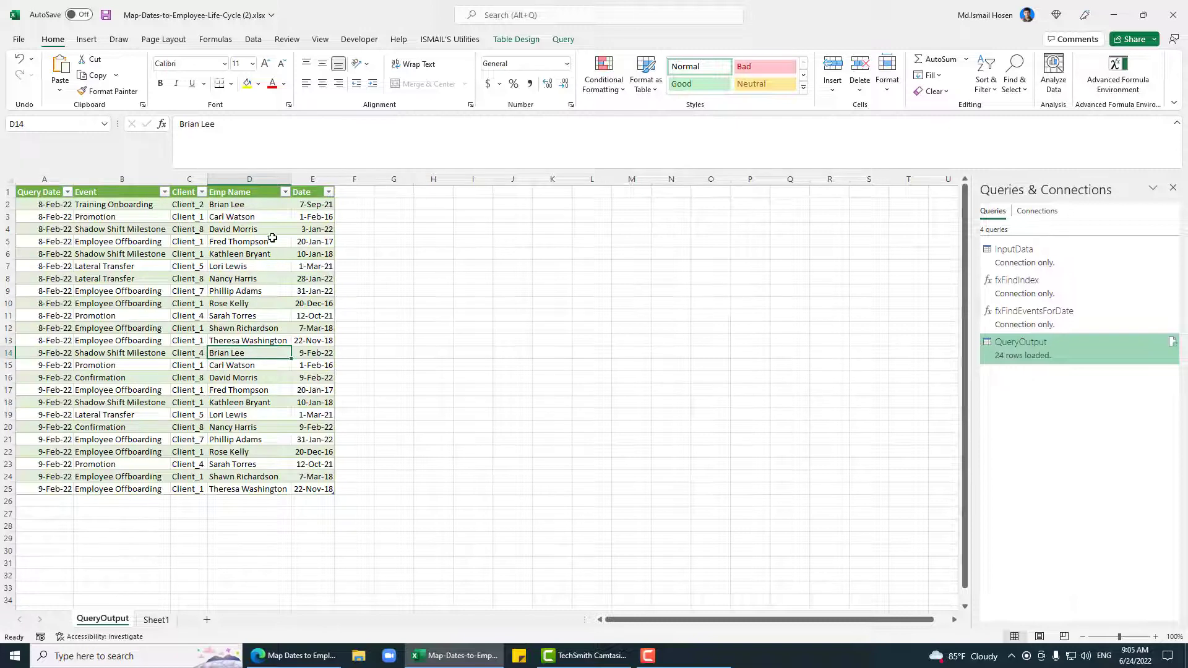
pyautogui.click(286, 191)
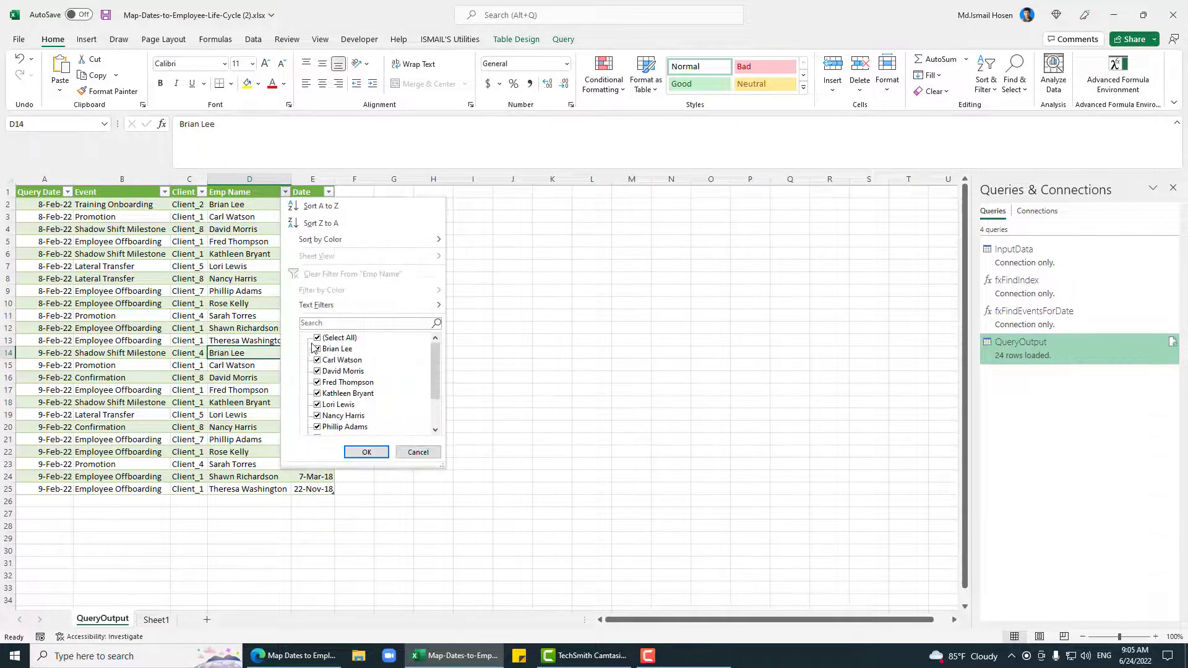
pyautogui.click(318, 338)
pyautogui.click(318, 348)
pyautogui.click(366, 452)
pyautogui.click(99, 209)
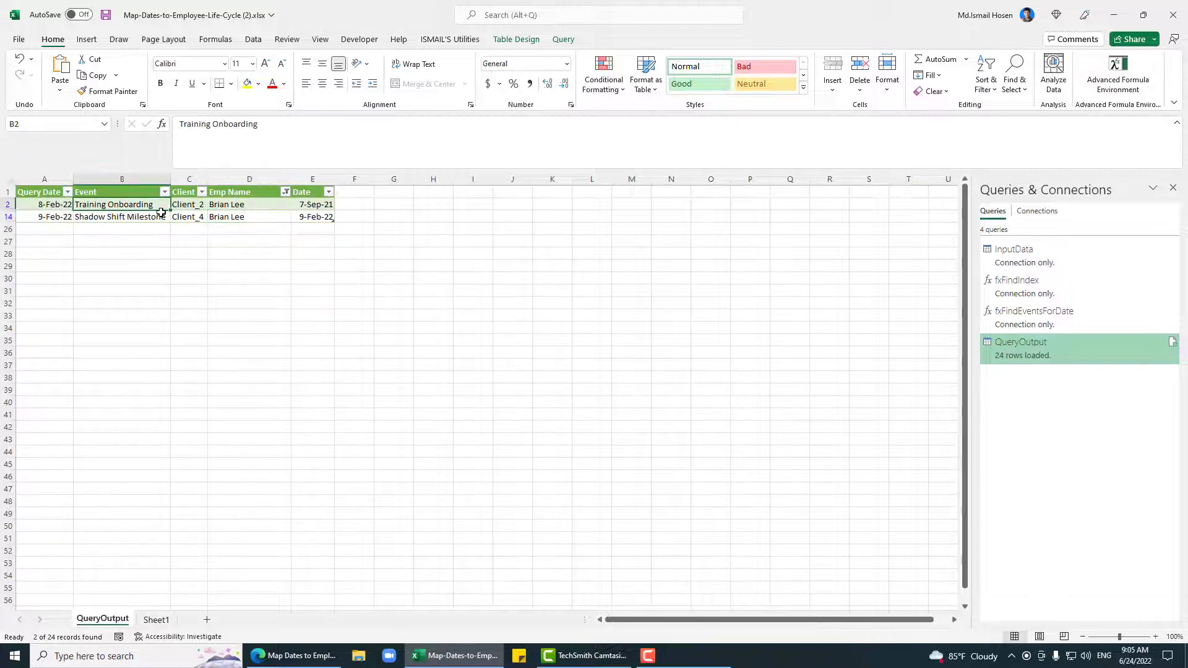
pyautogui.click(95, 217)
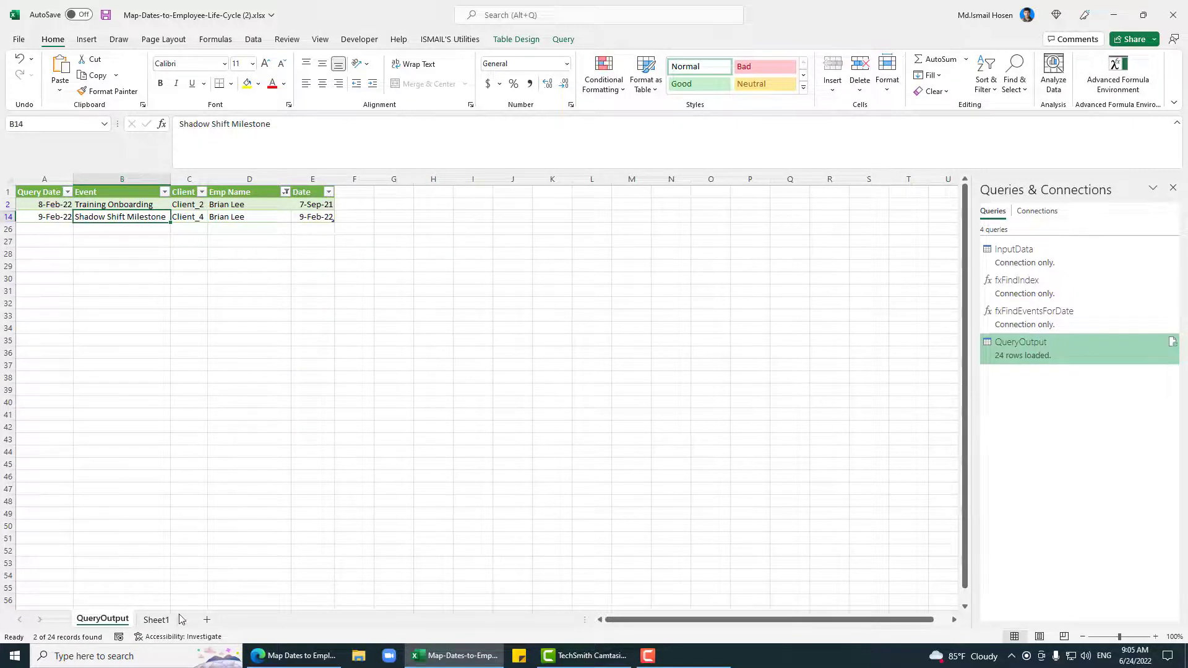
# Step: Check that employee's latest and previous events in Sheet1's input table
pyautogui.click(156, 620)
pyautogui.click(196, 422)
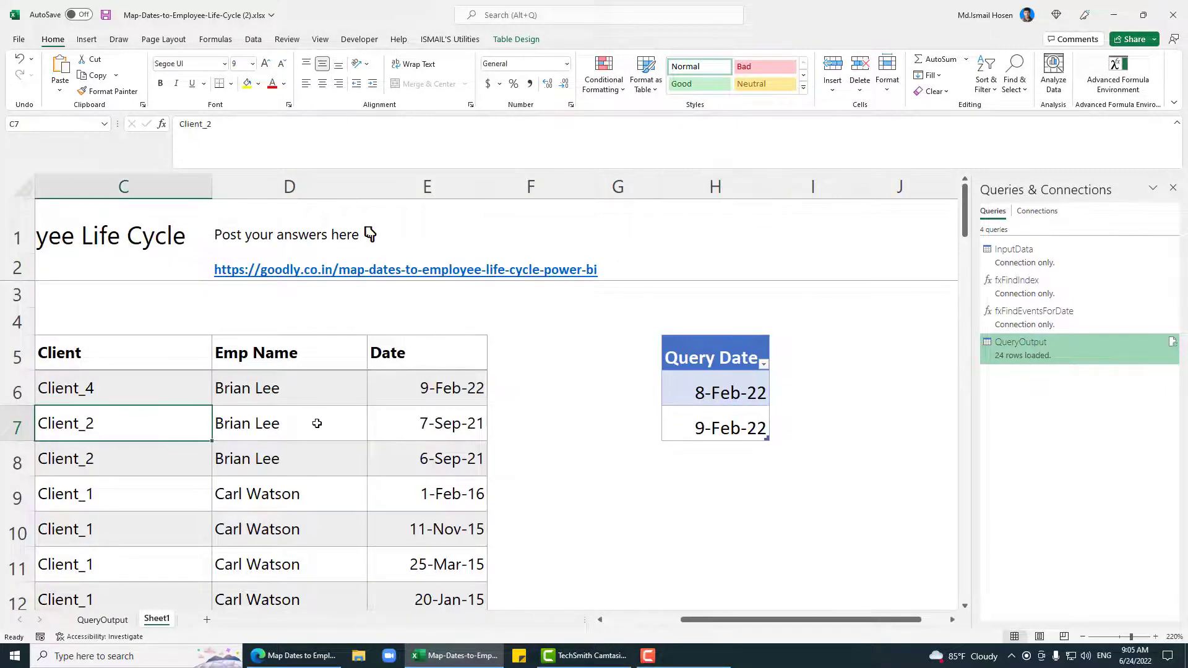
pyautogui.press('Home')
pyautogui.click(207, 394)
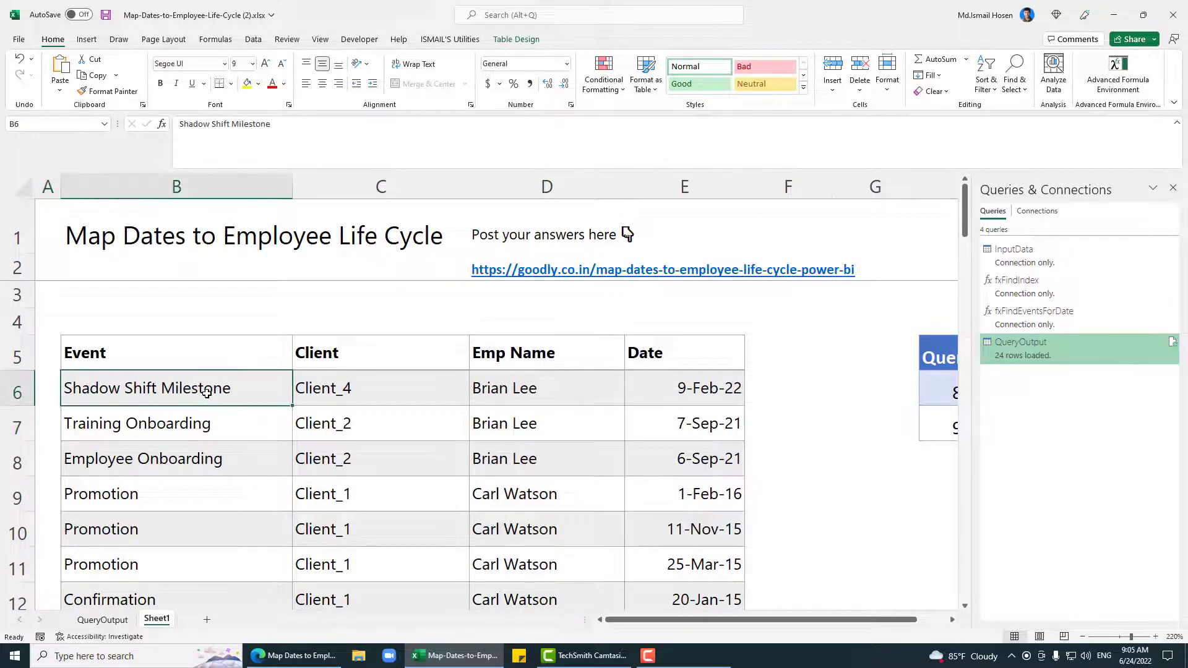
pyautogui.click(202, 421)
pyautogui.scroll(-4, 655, 479)
pyautogui.scroll(-16, 654, 479)
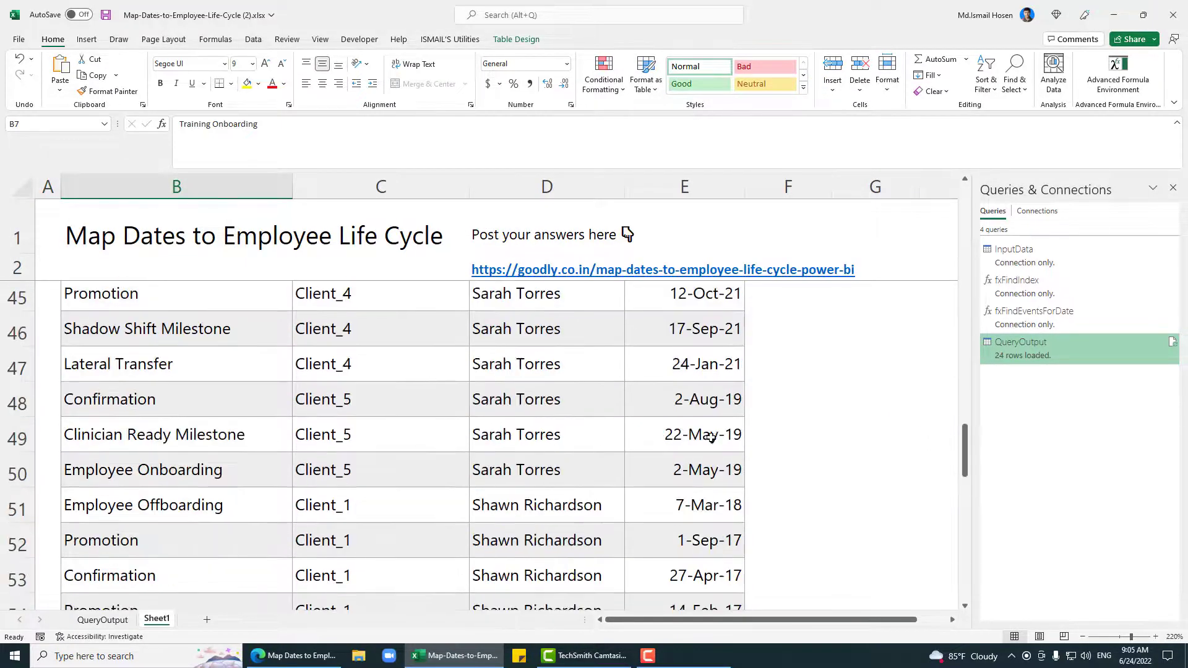
pyautogui.scroll(4, 371, 468)
# Step: Enter Test Input, Test Client and a sample employee name in the new row 59
pyautogui.click(113, 531)
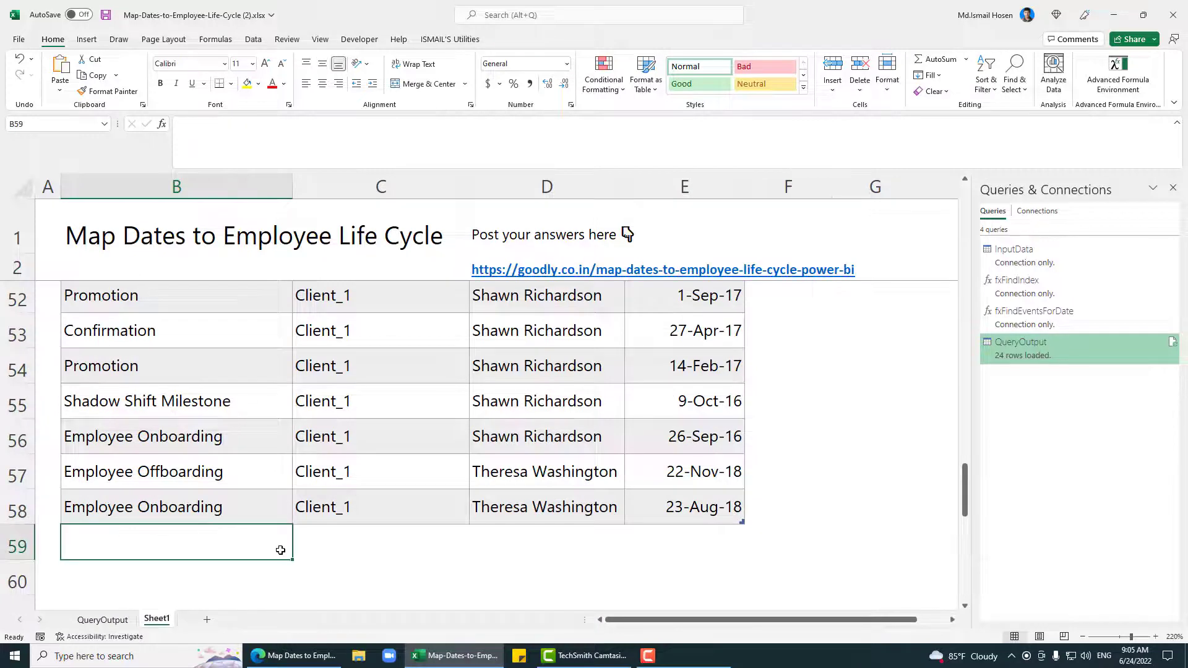
pyautogui.write('Te')
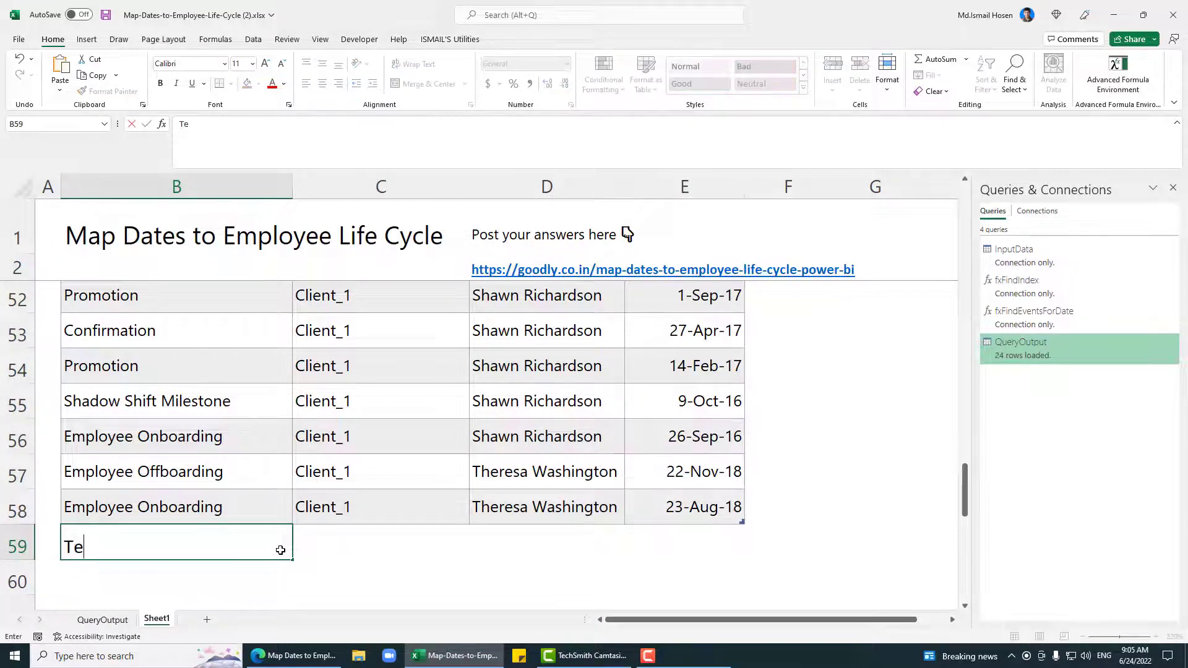
pyautogui.write('st Input')
pyautogui.press('Tab')
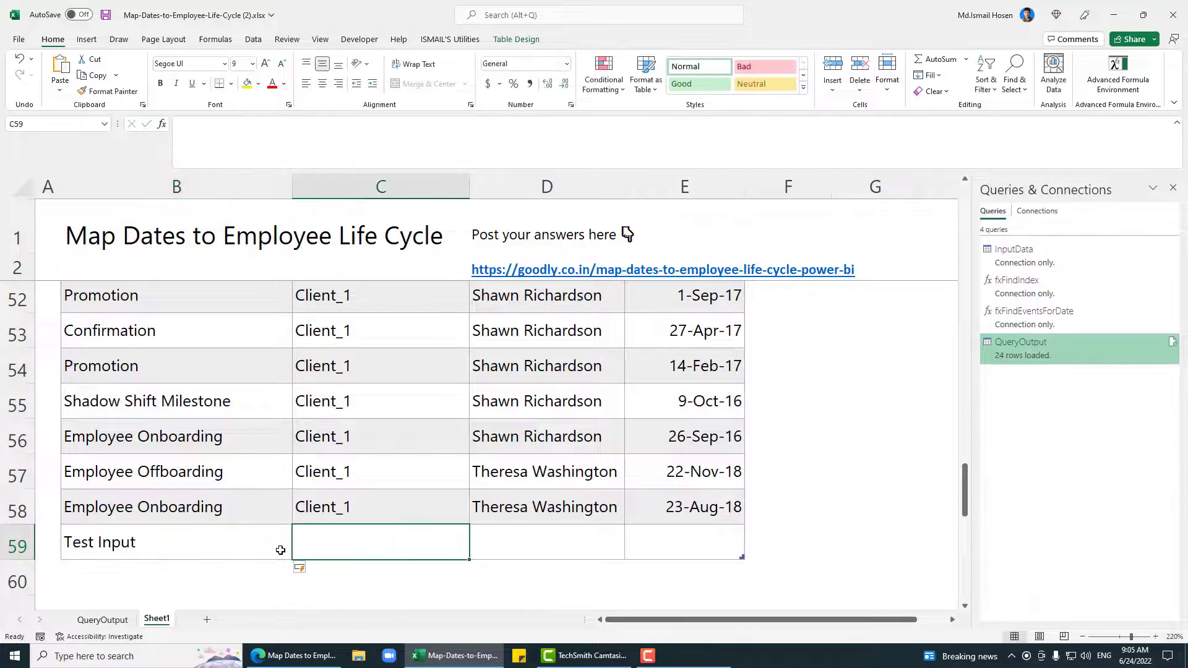
pyautogui.write('Test Client')
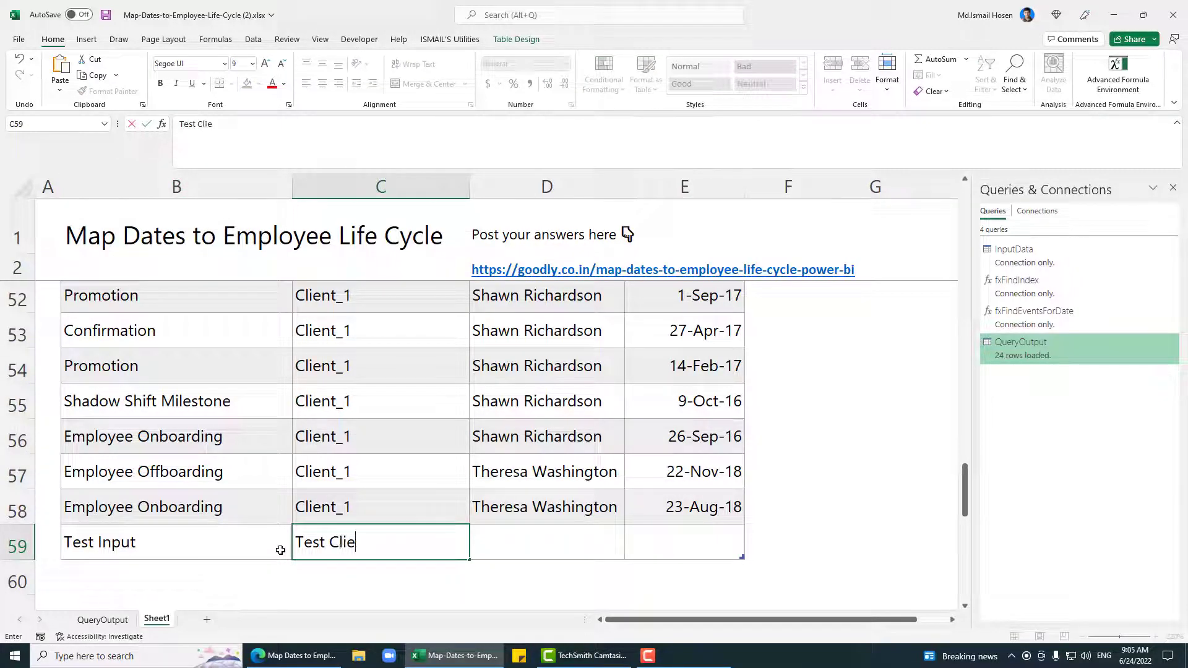
pyautogui.press('Tab')
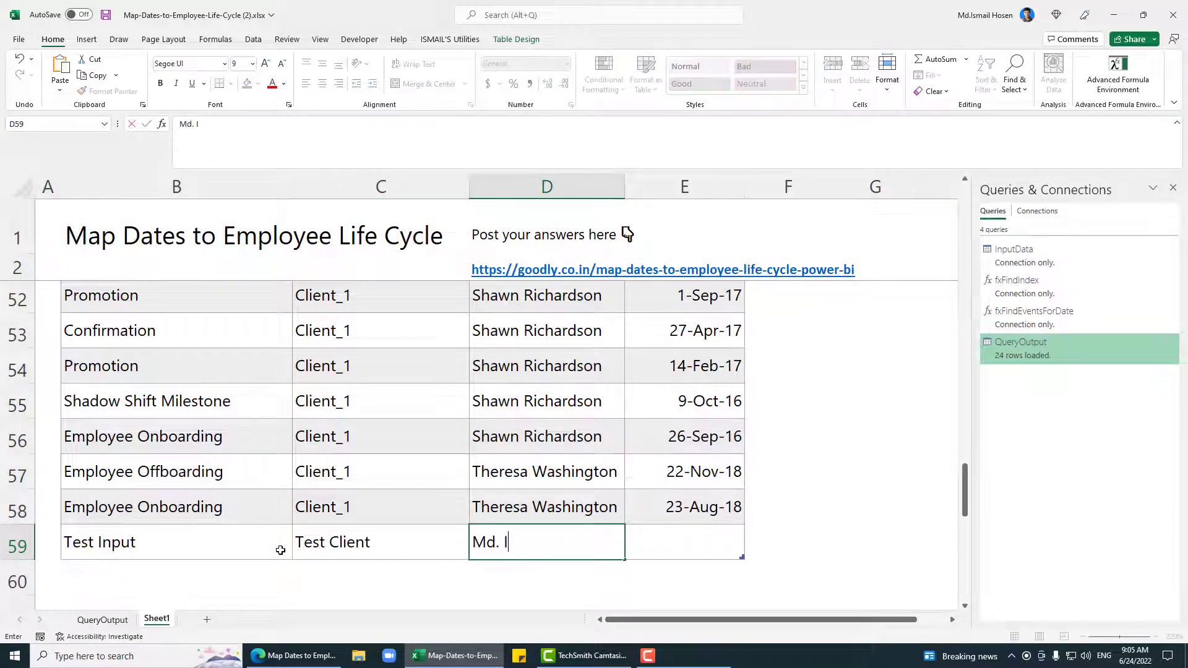
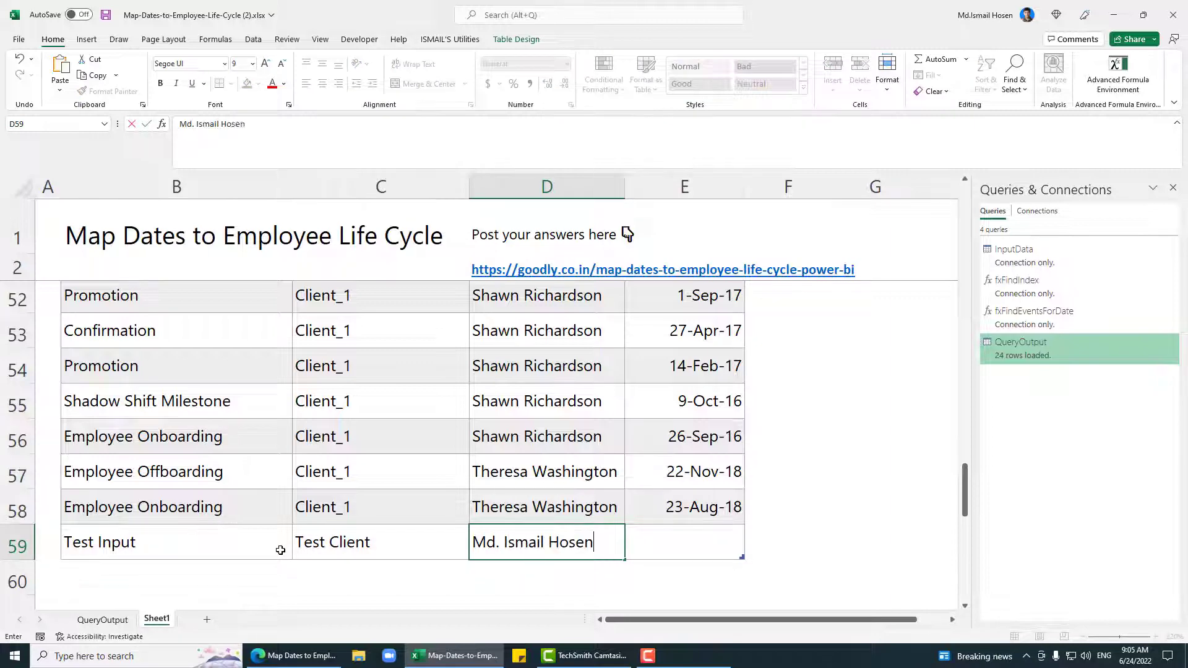
pyautogui.press('Tab')
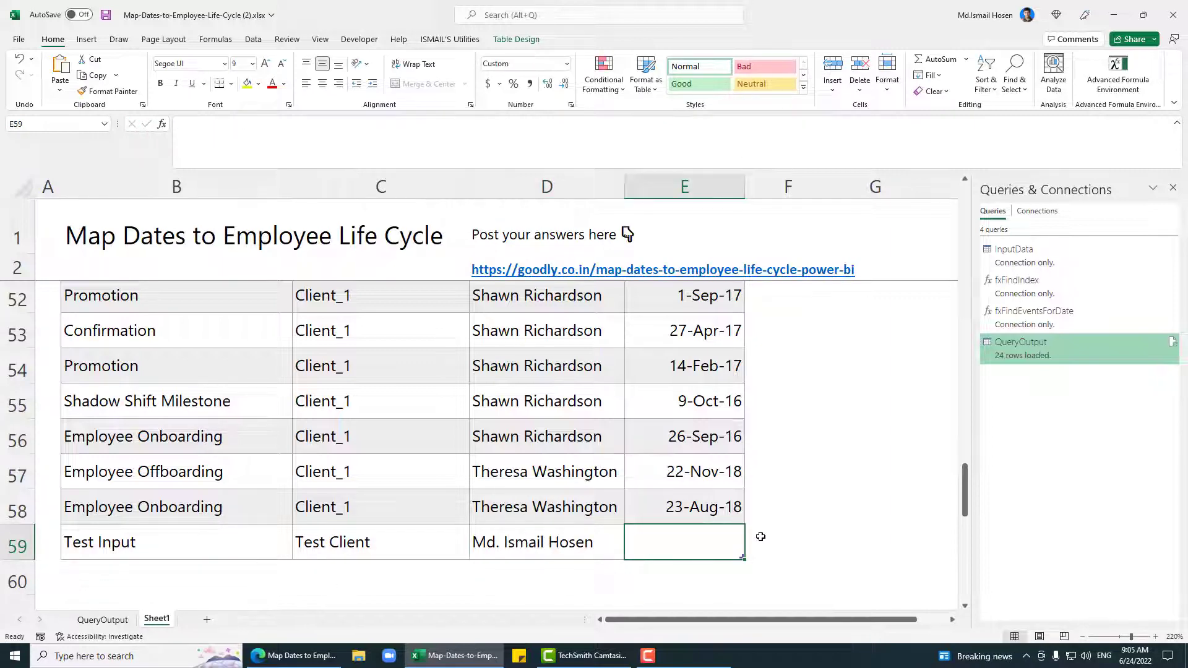
# Step: Enter date serial 43335 and correct its year to 2023
pyautogui.scroll(3, 874, 381)
pyautogui.scroll(-5, 874, 381)
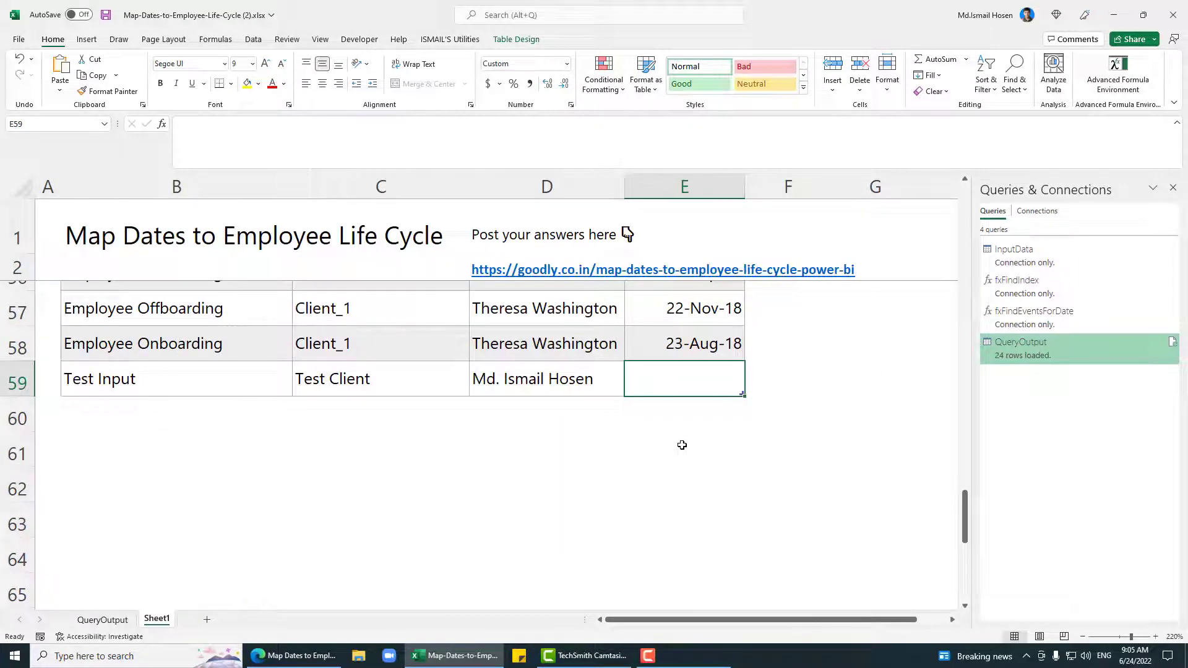
pyautogui.write('43335')
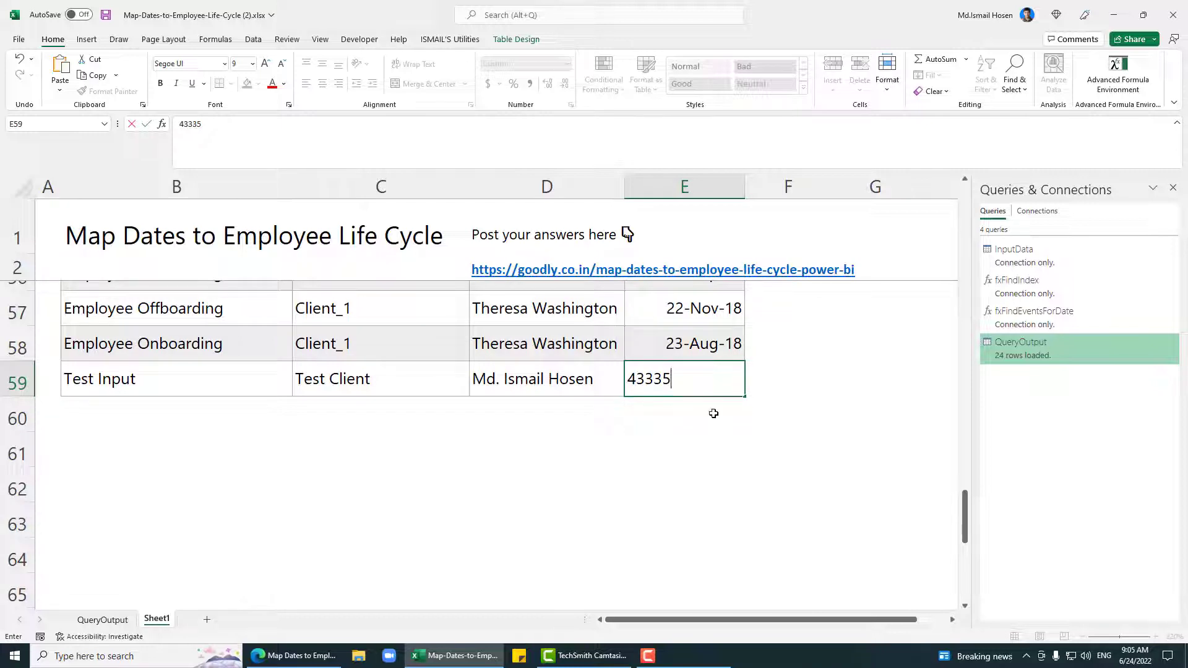
pyautogui.press('Return')
pyautogui.press('Up')
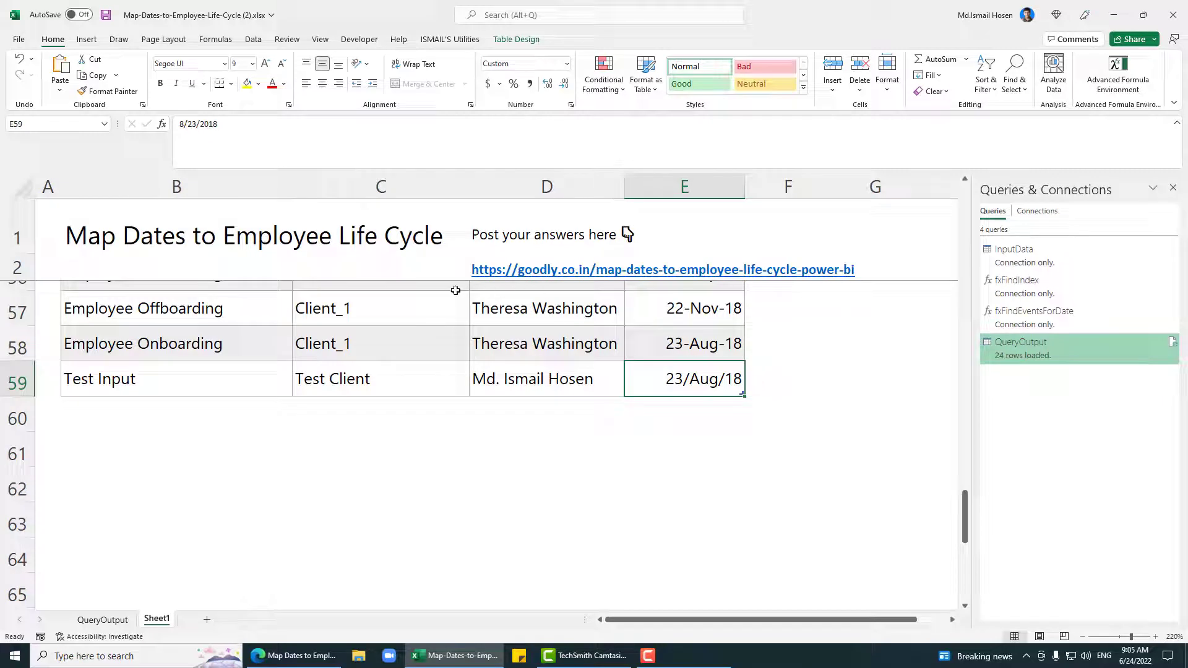
pyautogui.click(370, 142)
pyautogui.press('BackSpace')
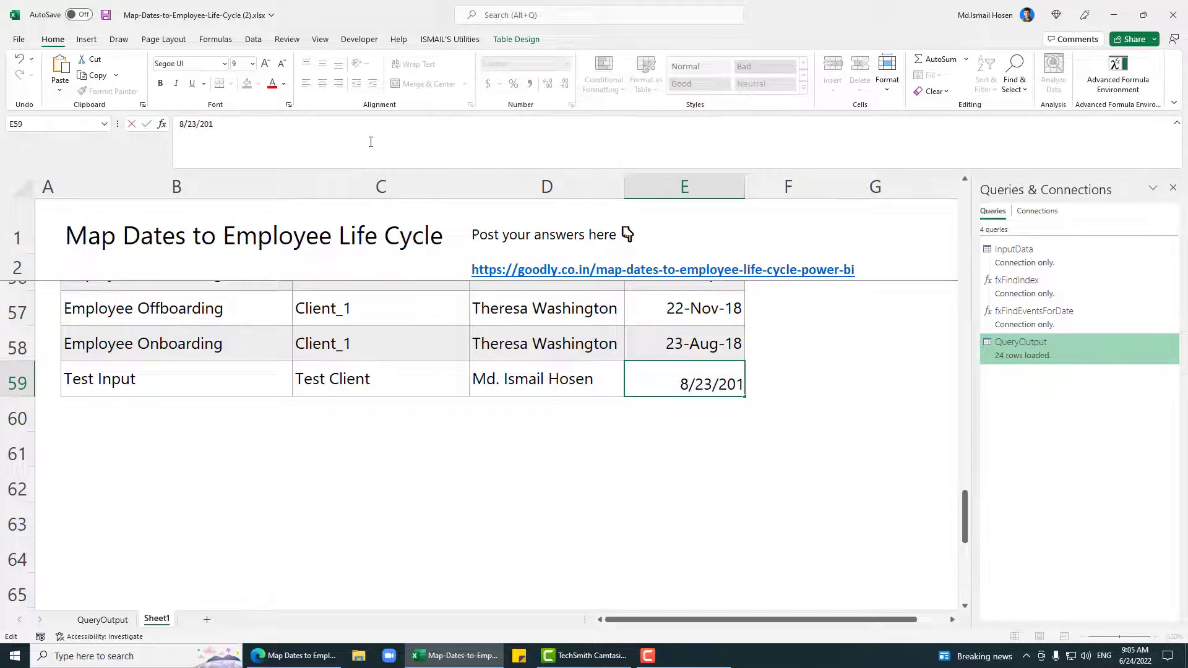
pyautogui.press('BackSpace')
pyautogui.write('23')
pyautogui.press('Return')
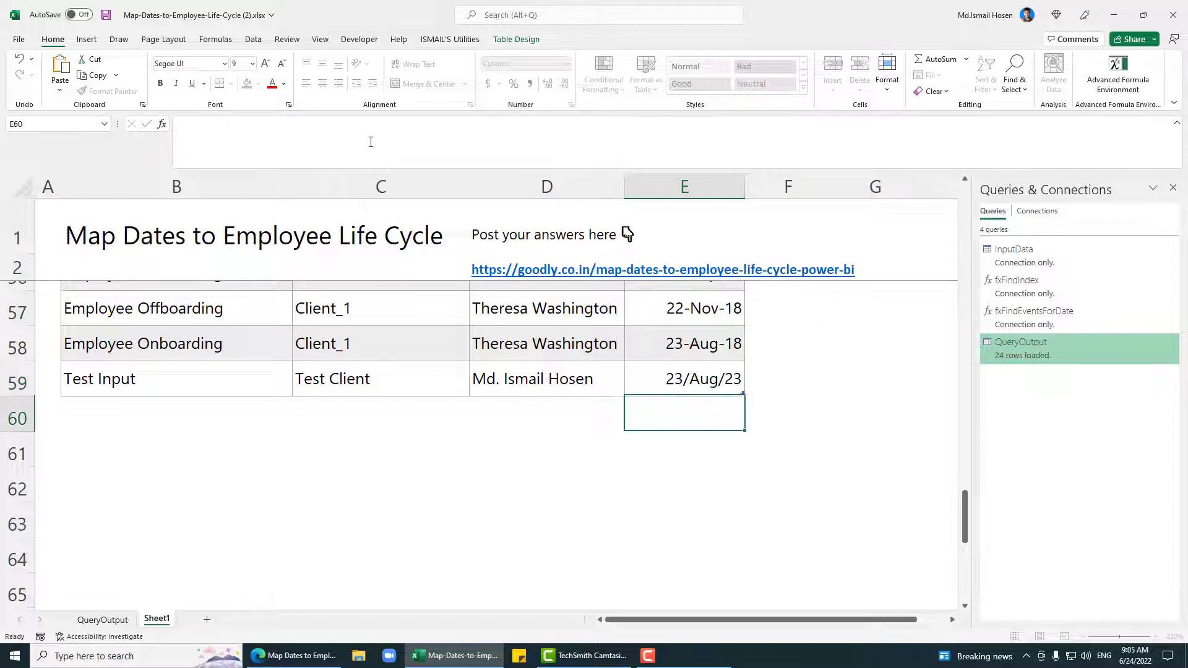
# Step: Fill the test row's date as 24-Aug-23 and save the workbook
pyautogui.click(728, 349)
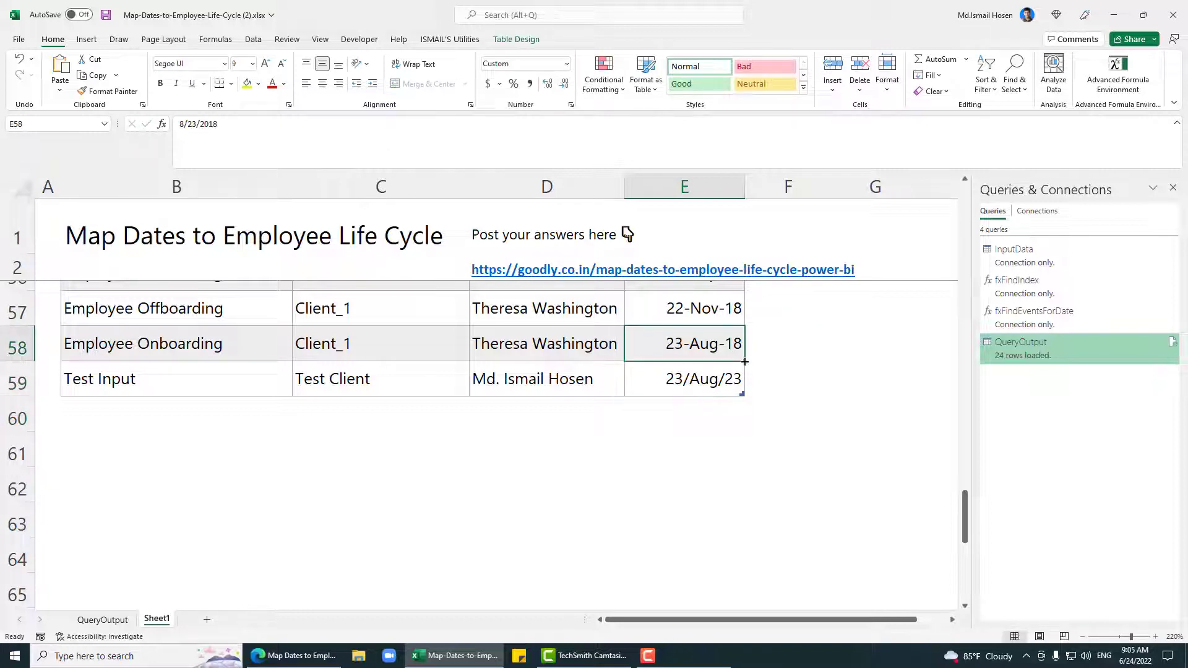
pyautogui.moveTo(744, 362); pyautogui.dragTo(739, 386)
pyautogui.click(245, 130)
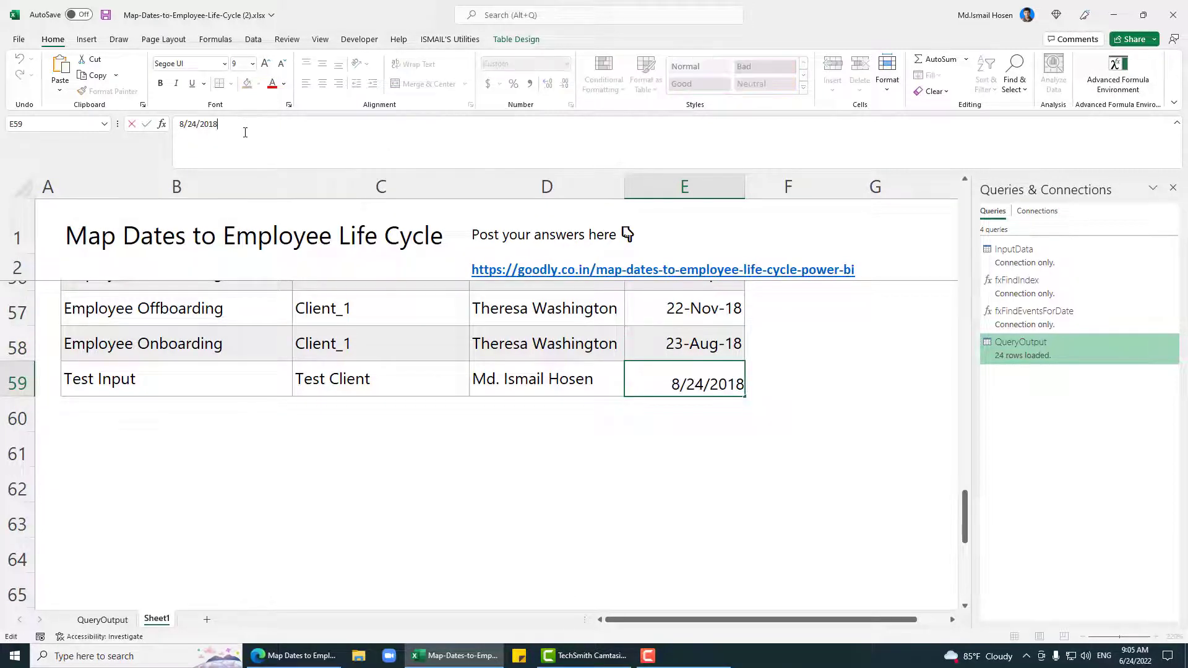
pyautogui.press('BackSpace')
pyautogui.press('BackSpace')
pyautogui.write('23')
pyautogui.press('Return')
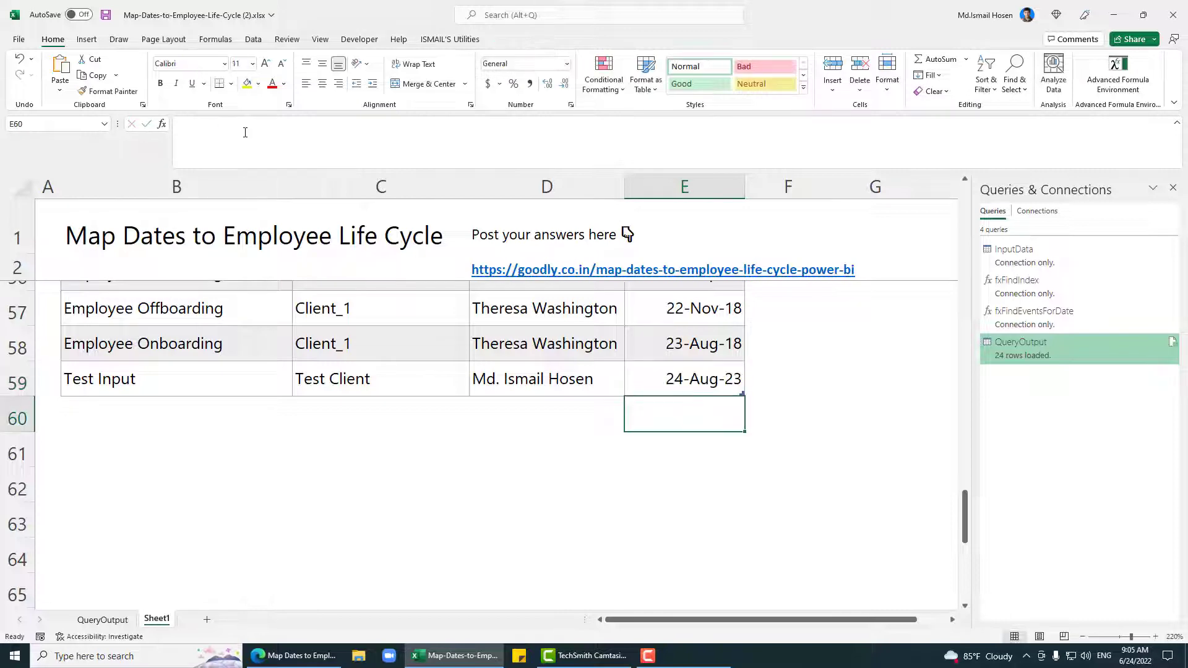
pyautogui.click(690, 378)
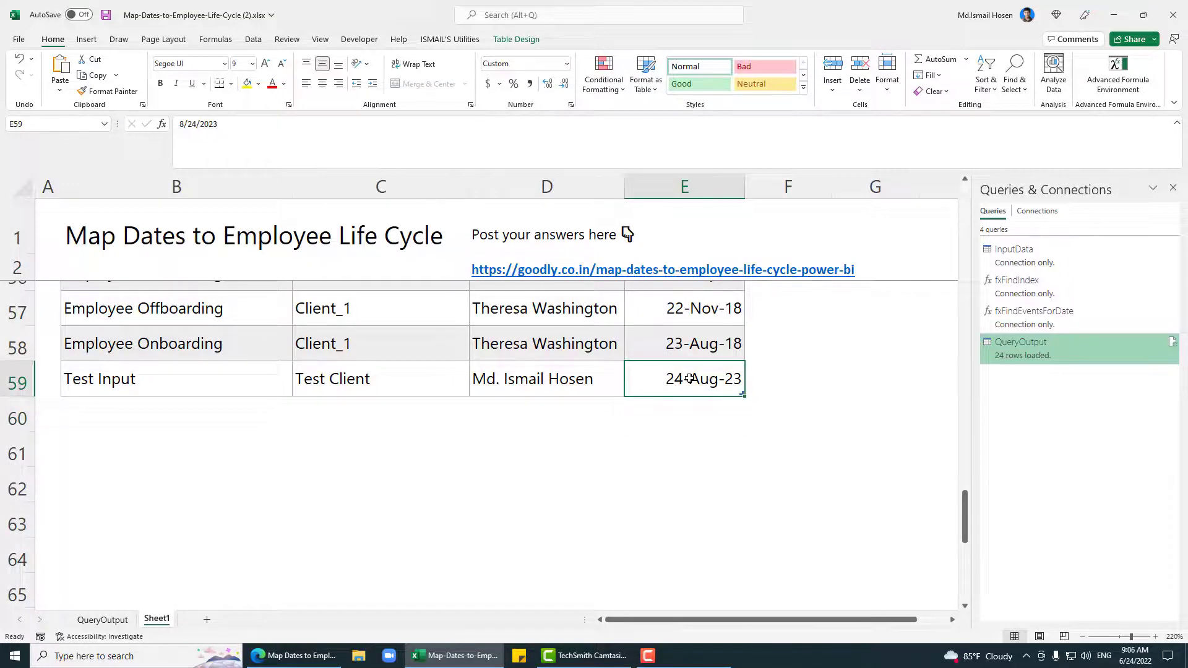
pyautogui.hotkey('ctrl', 's')
pyautogui.scroll(10, 693, 377)
pyautogui.scroll(7, 620, 378)
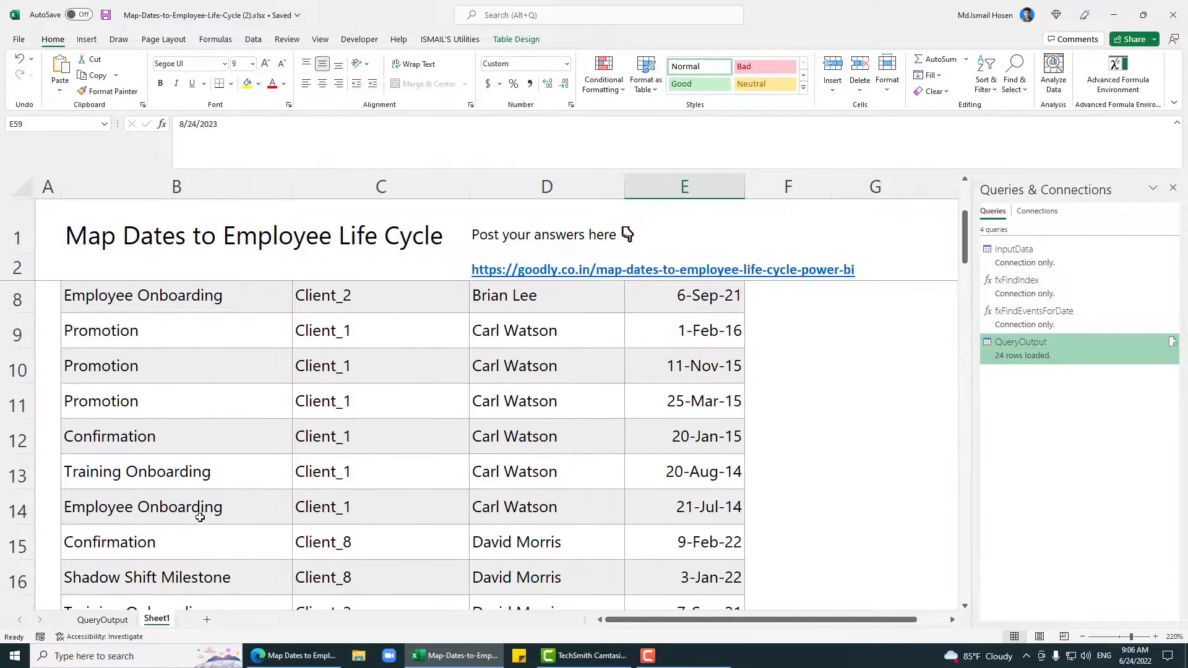
# Step: On QueryOutput, clear the Emp Name filter and refresh the table to include the test row
pyautogui.click(102, 620)
pyautogui.click(196, 205)
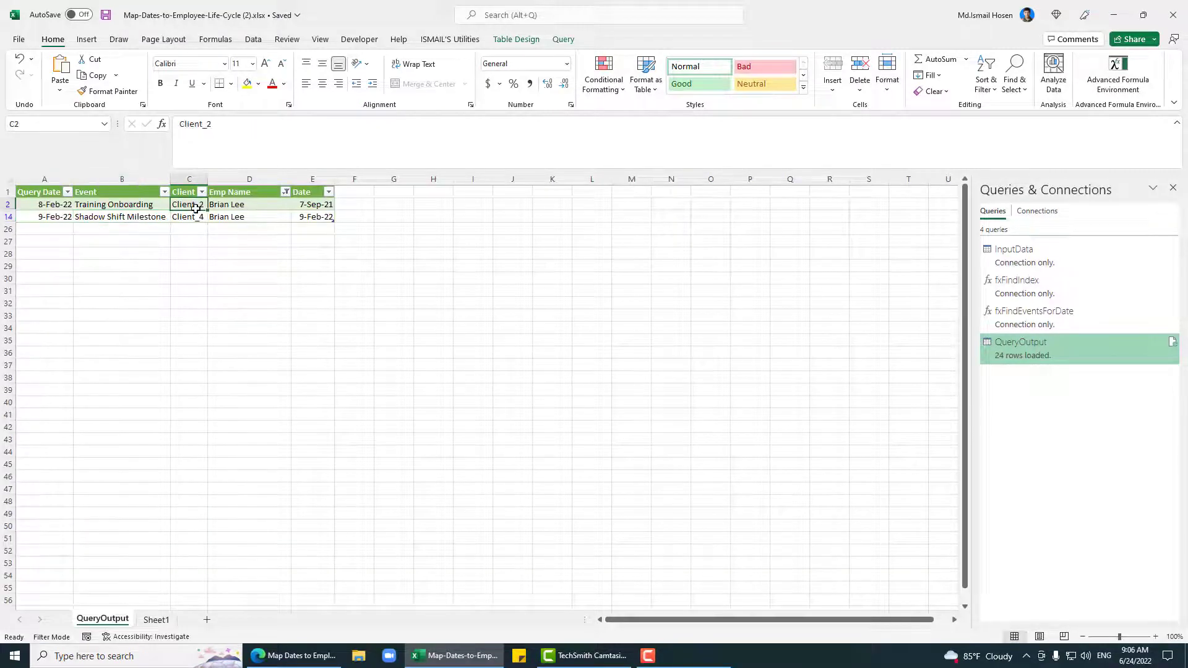
pyautogui.click(286, 193)
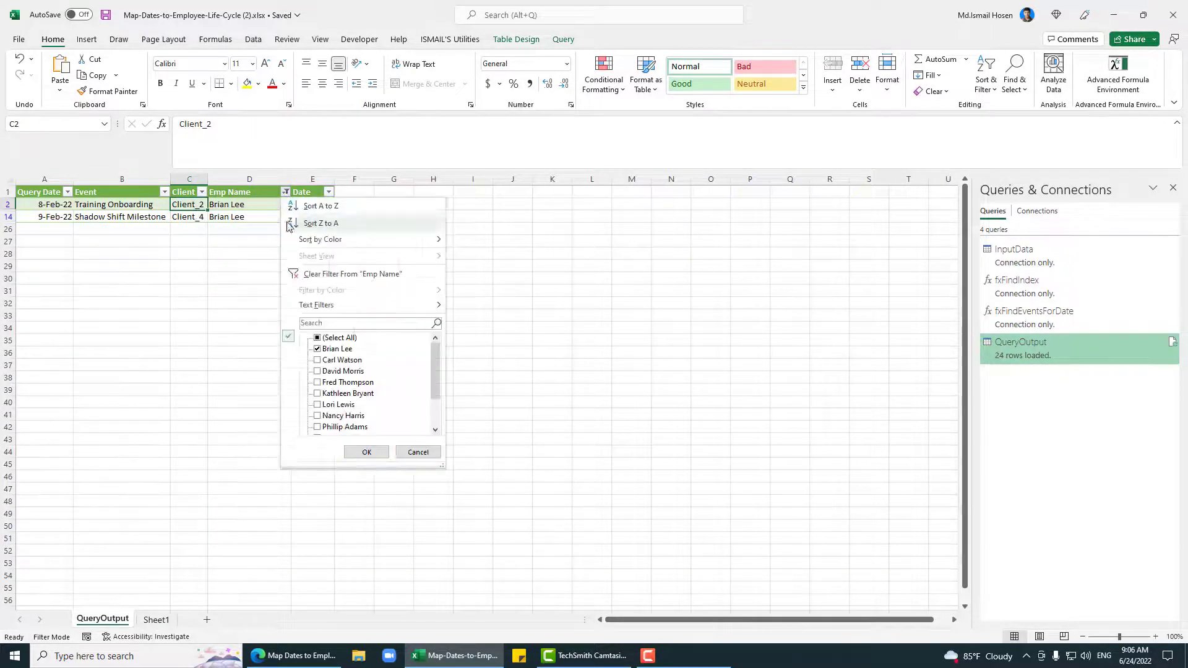
pyautogui.click(316, 280)
pyautogui.rightClick(205, 244)
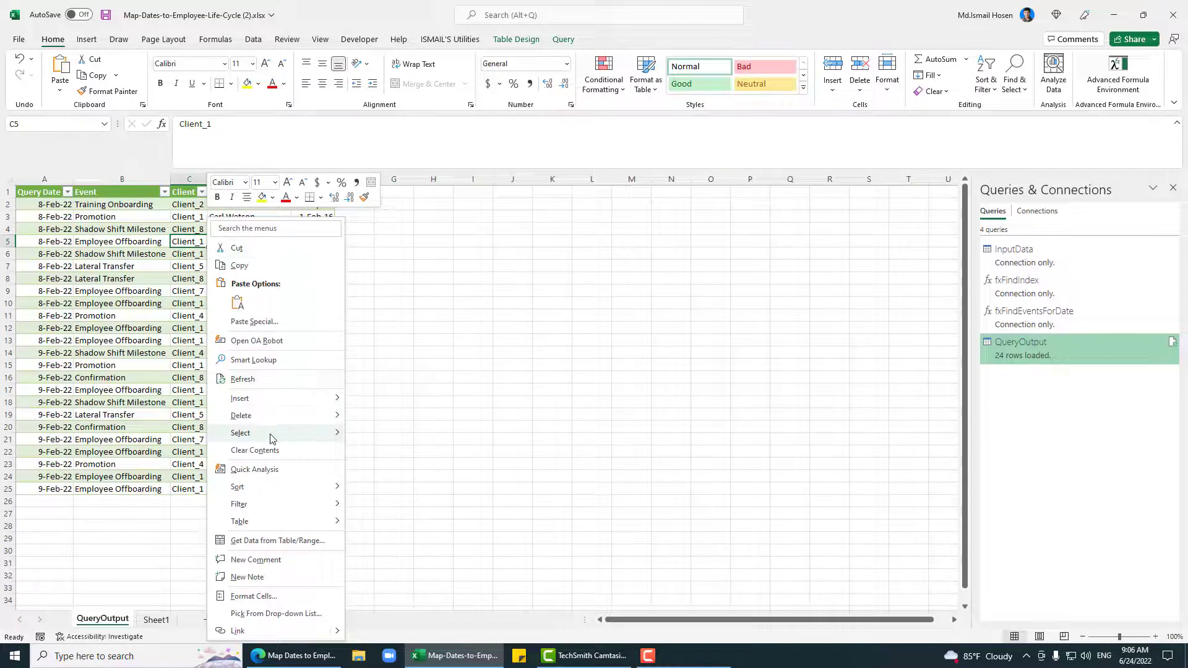
pyautogui.click(243, 379)
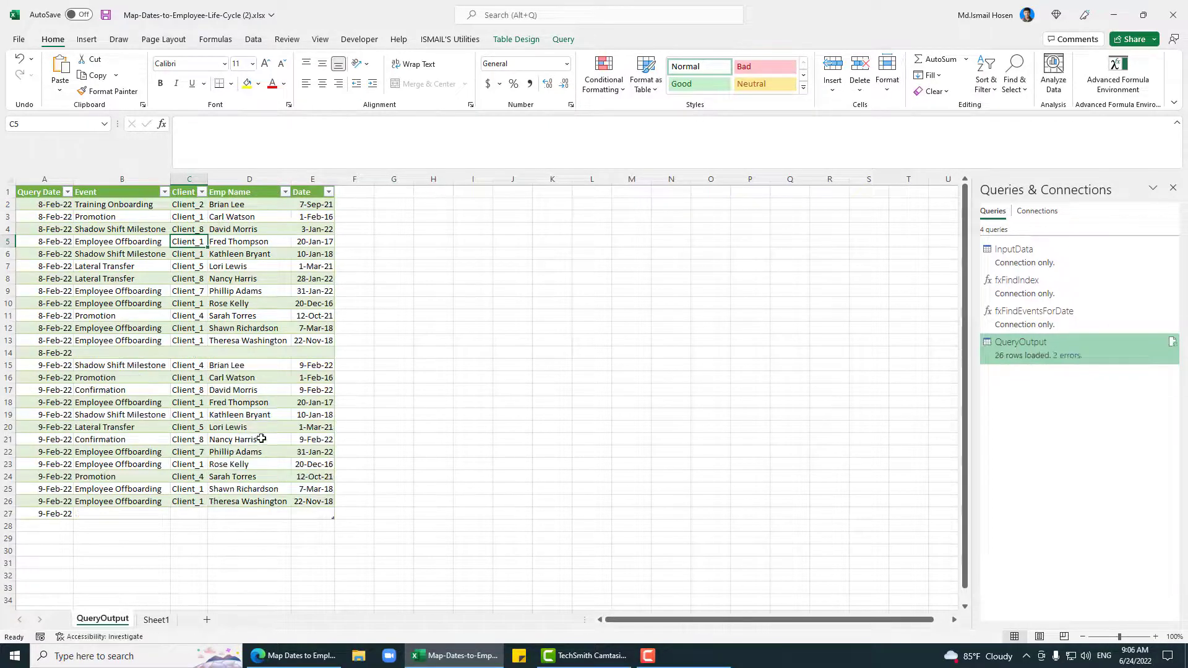
# Step: Inspect the new 9-Feb-22 rows at the table's bottom, including the empty event in row 27
pyautogui.click(93, 514)
pyautogui.click(53, 514)
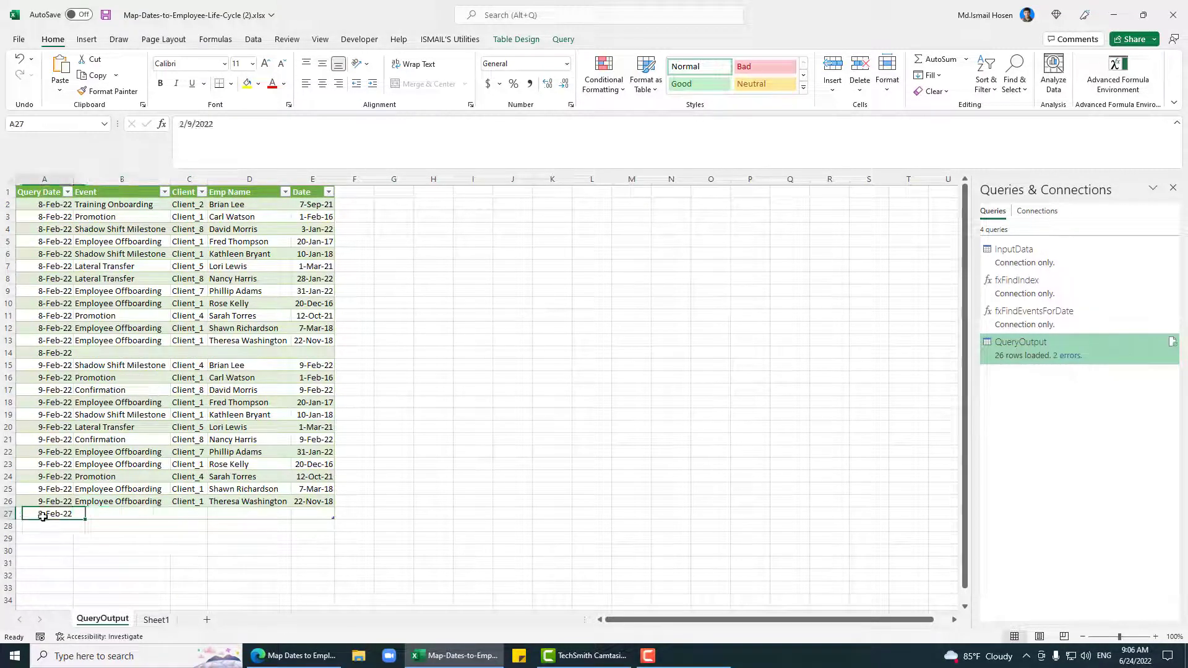
pyautogui.click(107, 515)
pyautogui.scroll(-1, 136, 474)
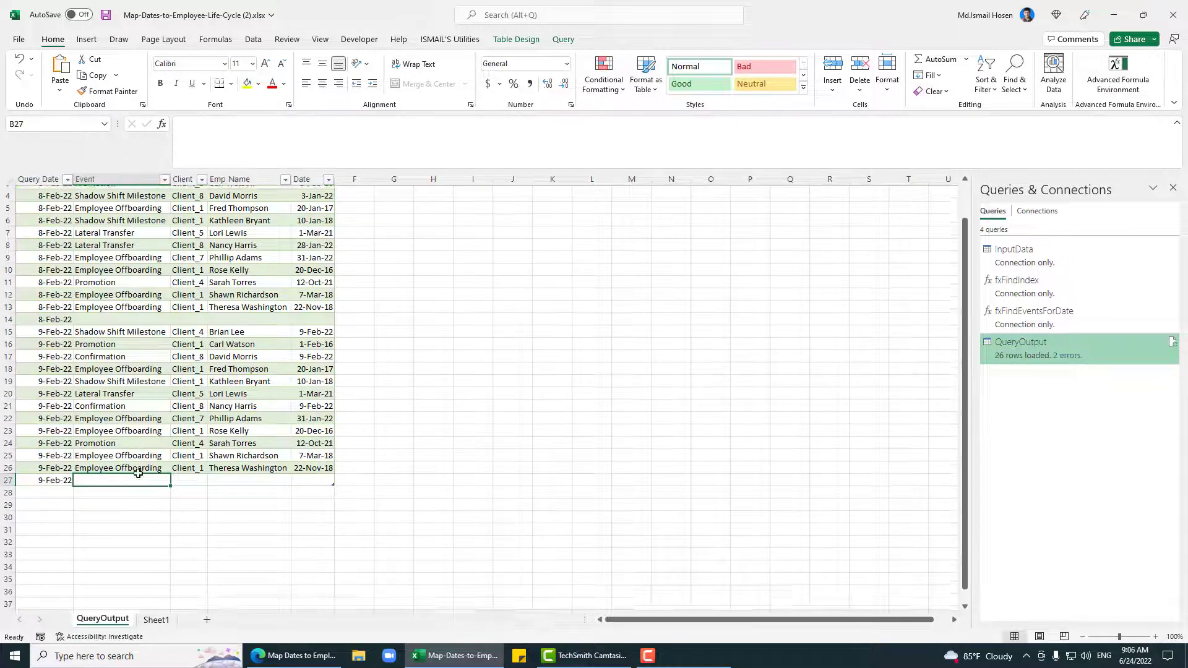
pyautogui.click(183, 490)
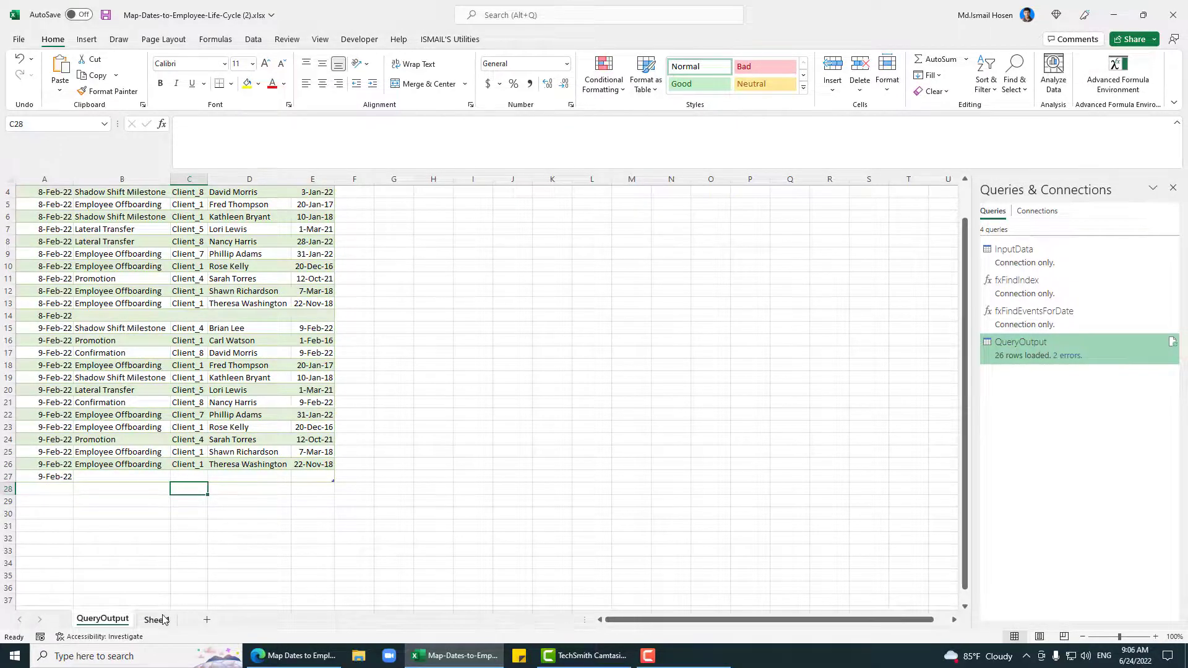
# Step: Glance at Sheet1, then return to QueryOutput and refresh the query output again
pyautogui.click(156, 620)
pyautogui.scroll(-15, 185, 557)
pyautogui.click(102, 618)
pyautogui.scroll(1, 258, 390)
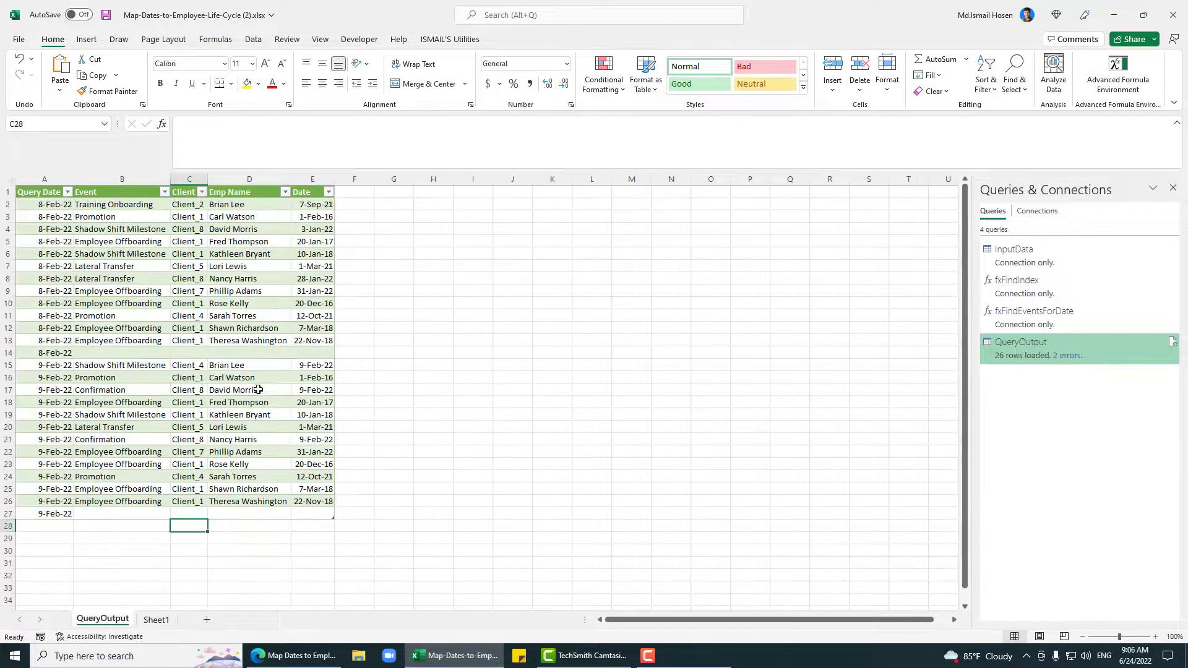
pyautogui.click(220, 326)
pyautogui.rightClick(187, 323)
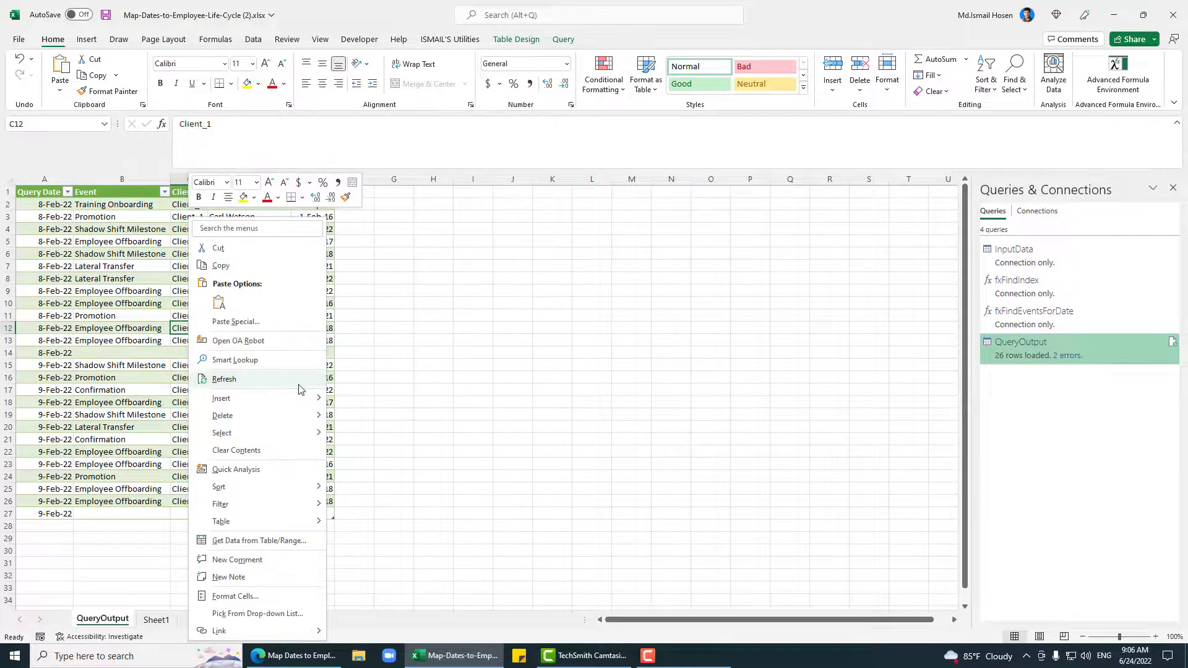
pyautogui.click(299, 388)
# Step: Inspect the blank 8-Feb-22 and 9-Feb-22 rows with missing values in the output
pyautogui.click(162, 353)
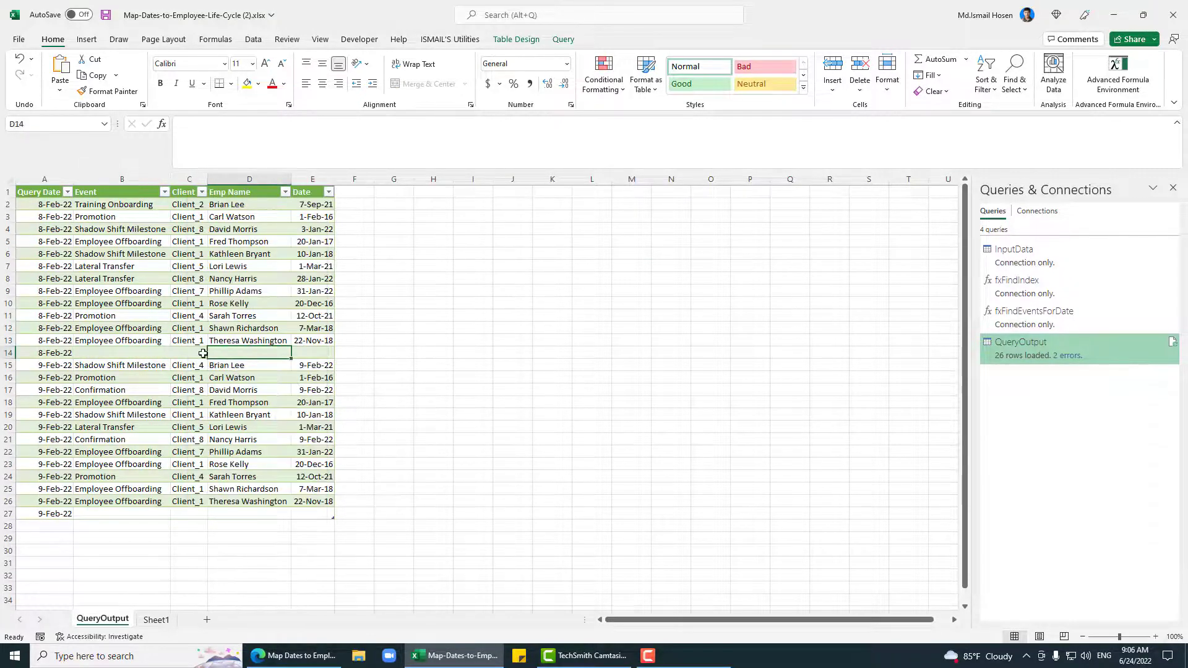
pyautogui.click(46, 354)
pyautogui.click(127, 364)
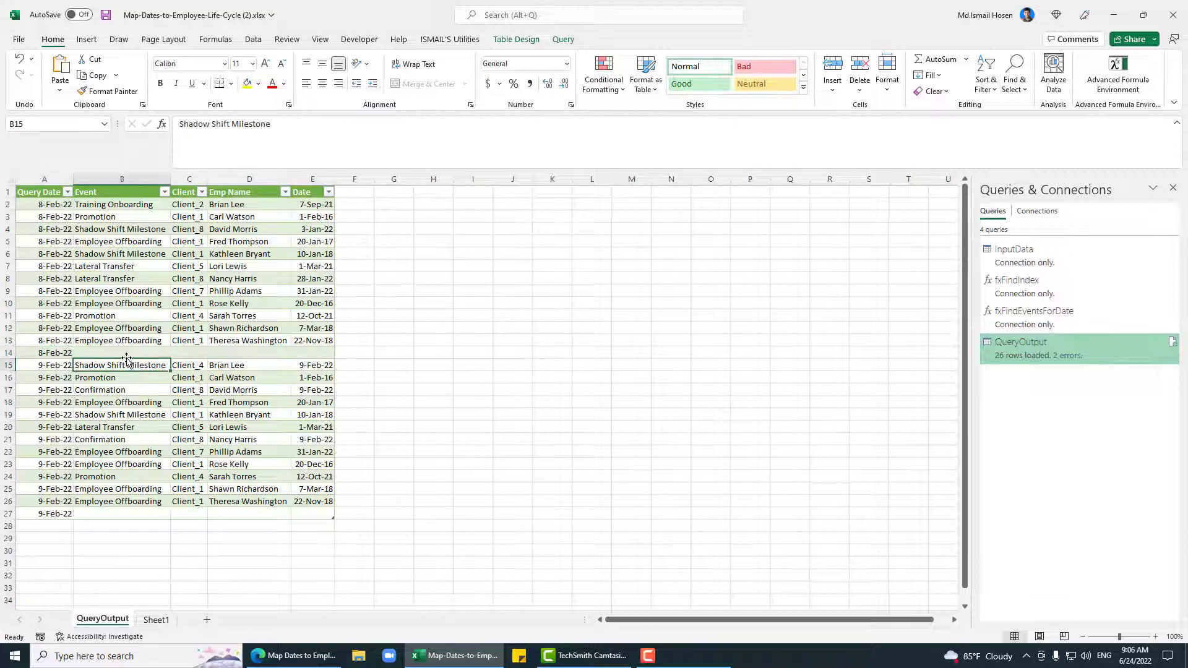
pyautogui.click(65, 353)
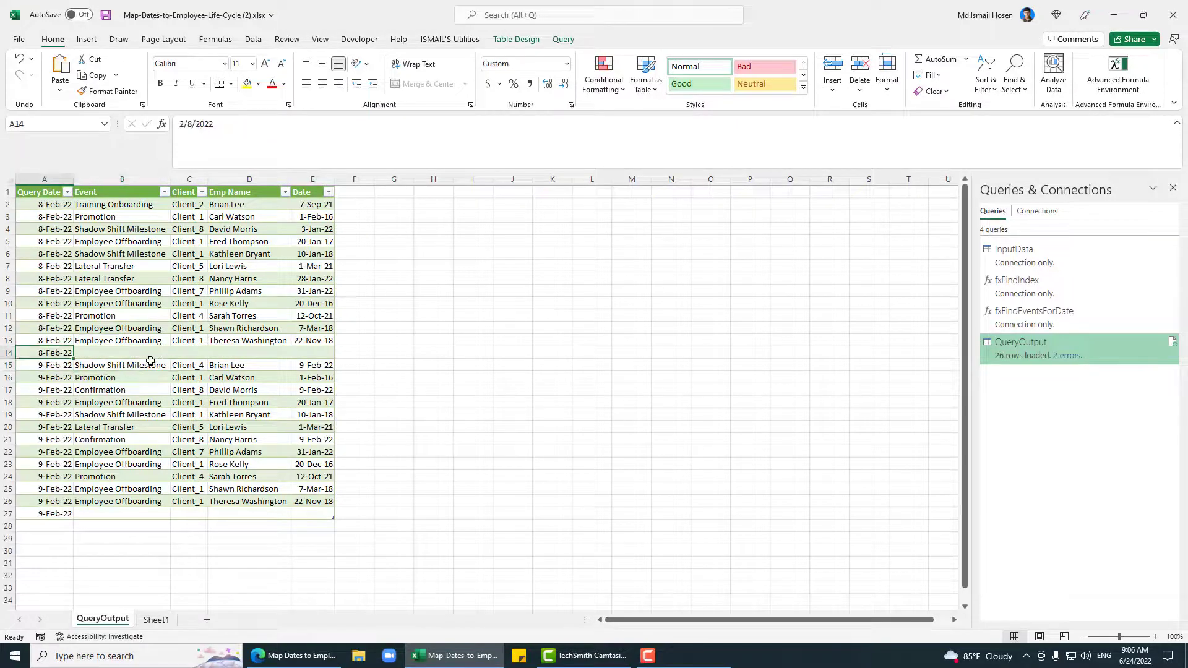
pyautogui.click(58, 512)
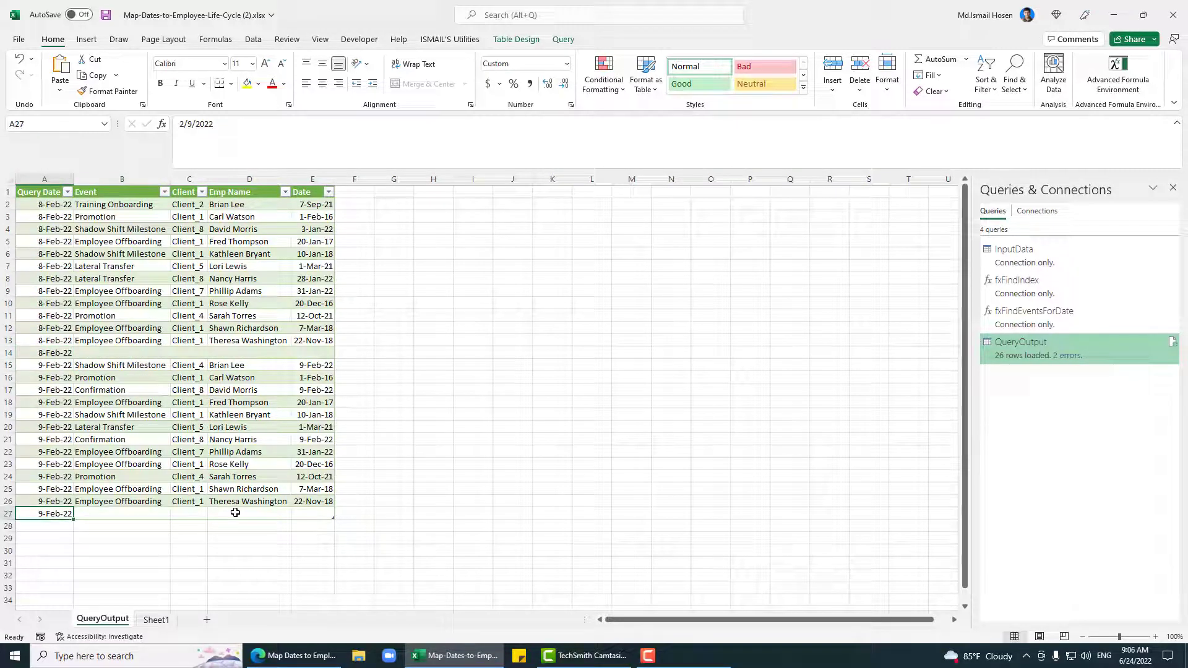
# Step: Review Sheet1's test row 59 (Test Input, client, employee name, 24-Aug-23), then return to QueryOutput
pyautogui.click(156, 619)
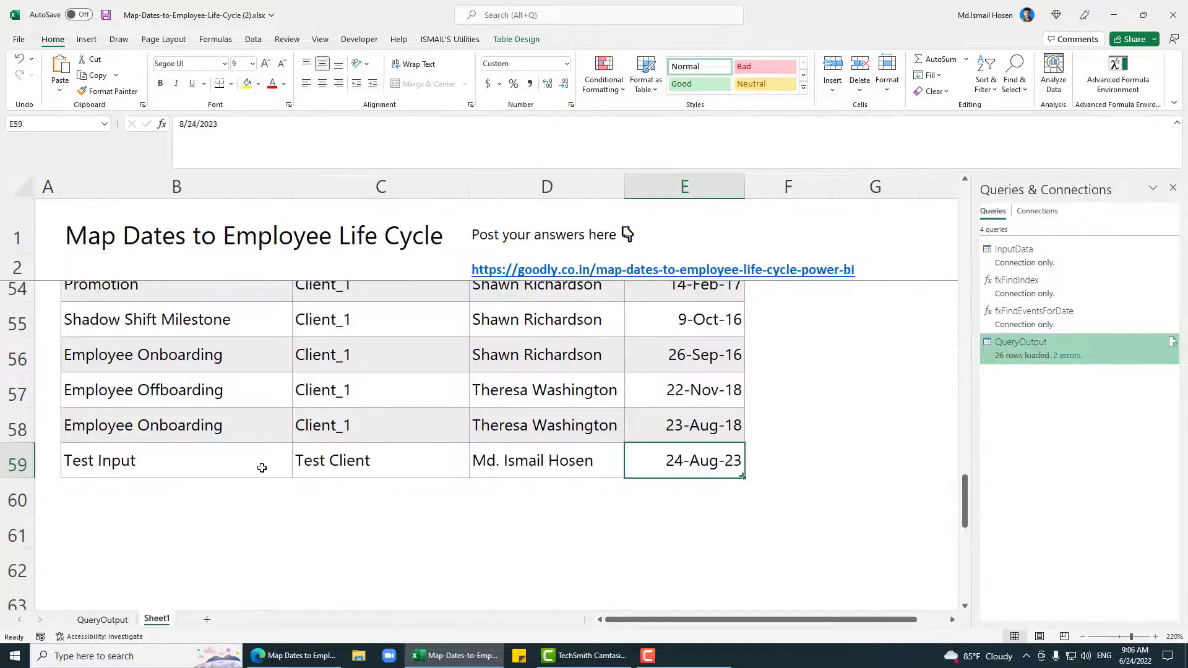
pyautogui.click(207, 463)
pyautogui.click(411, 461)
pyautogui.click(612, 458)
pyautogui.click(650, 461)
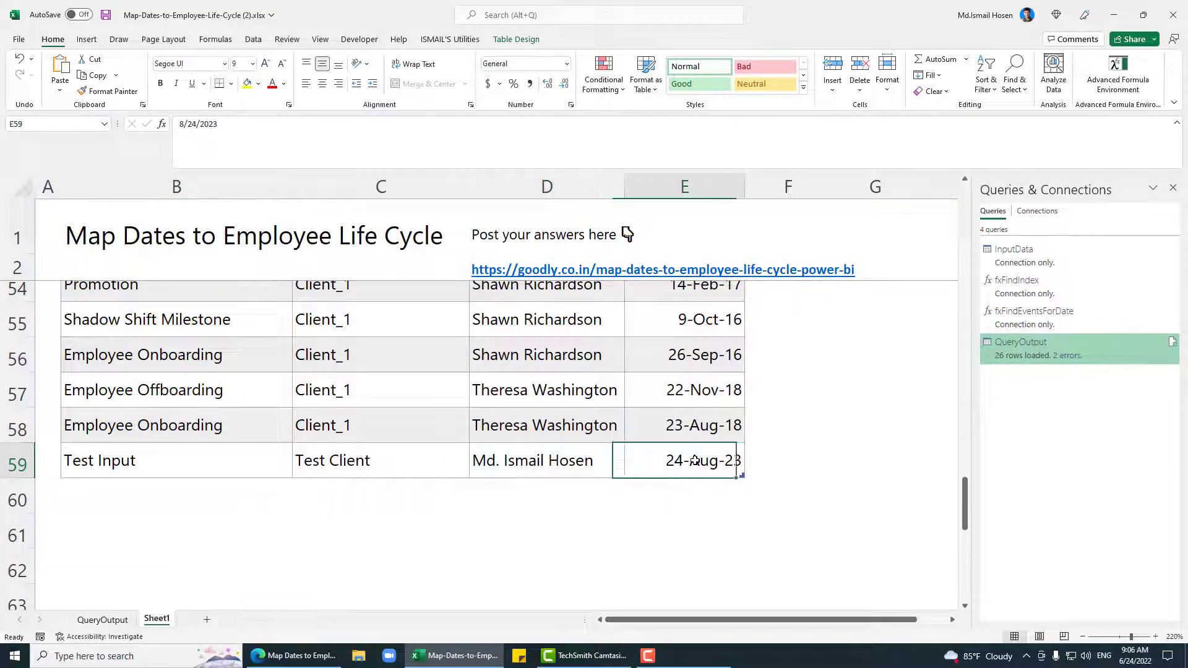
pyautogui.click(575, 461)
pyautogui.click(385, 461)
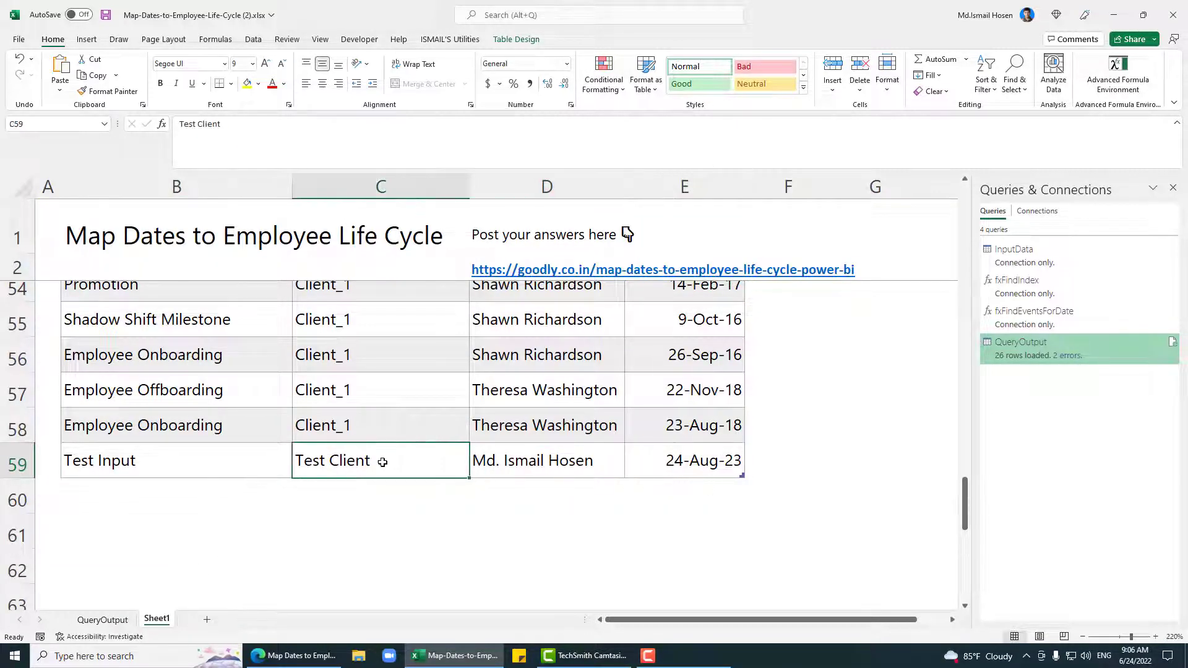
pyautogui.click(205, 461)
pyautogui.click(533, 456)
pyautogui.click(701, 458)
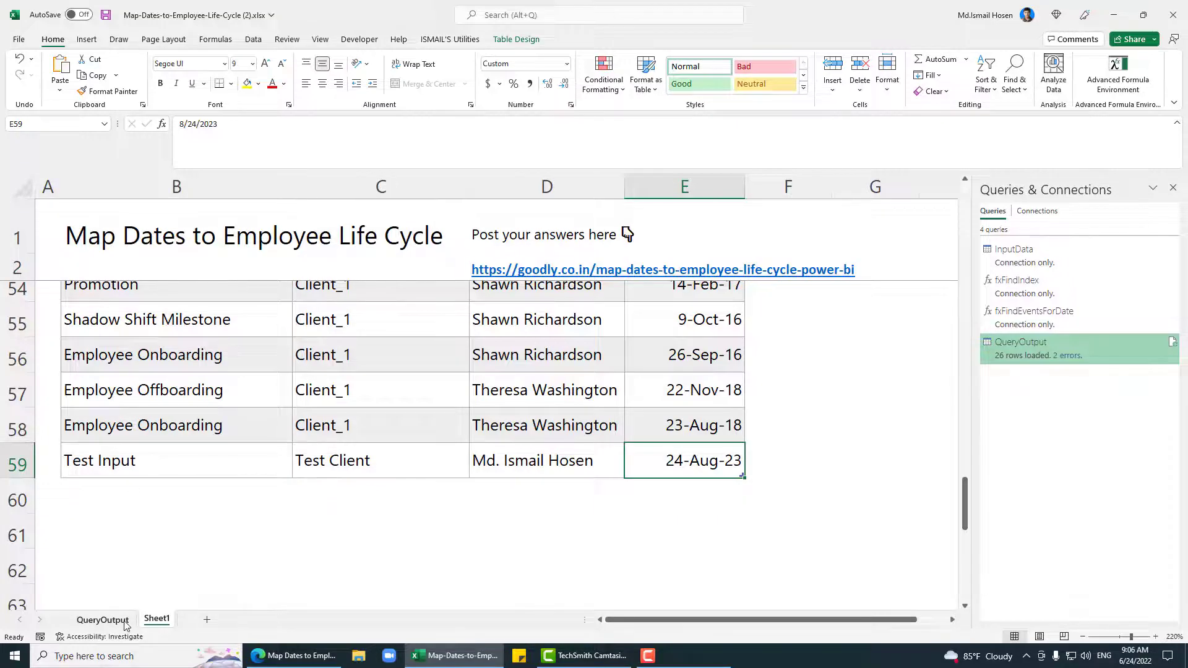
pyautogui.click(102, 620)
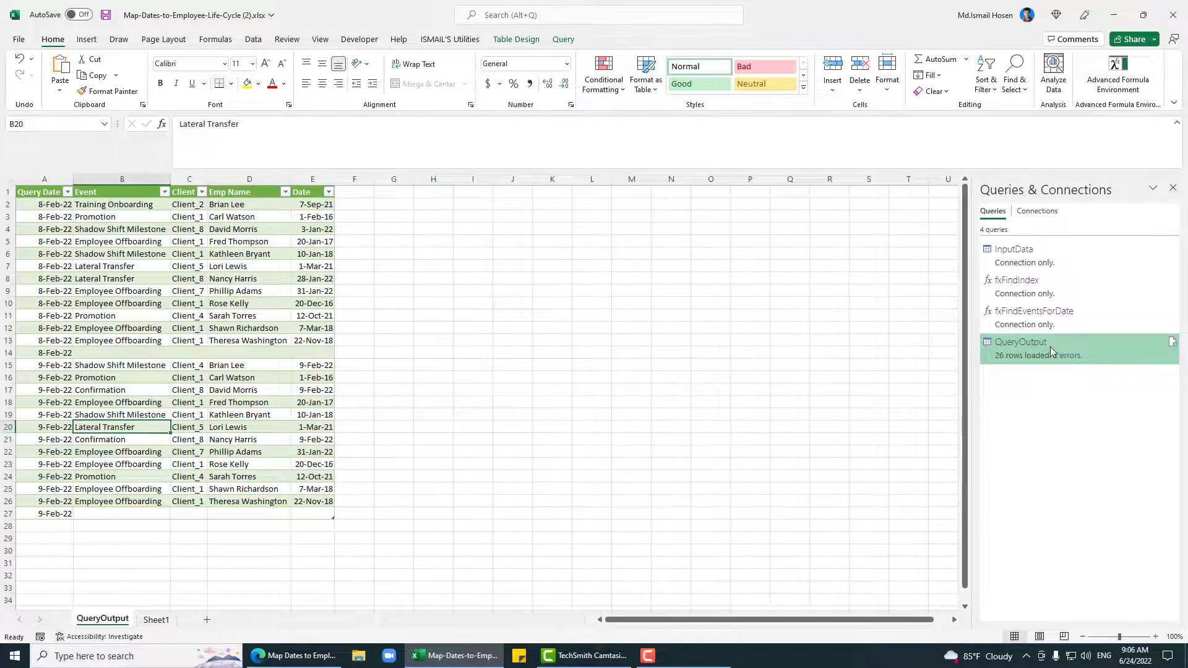
# Step: Open the 2 failed rows and inspect their Client, Emp Name and Date errors: 'The index cannot be negative.'
pyautogui.click(1074, 358)
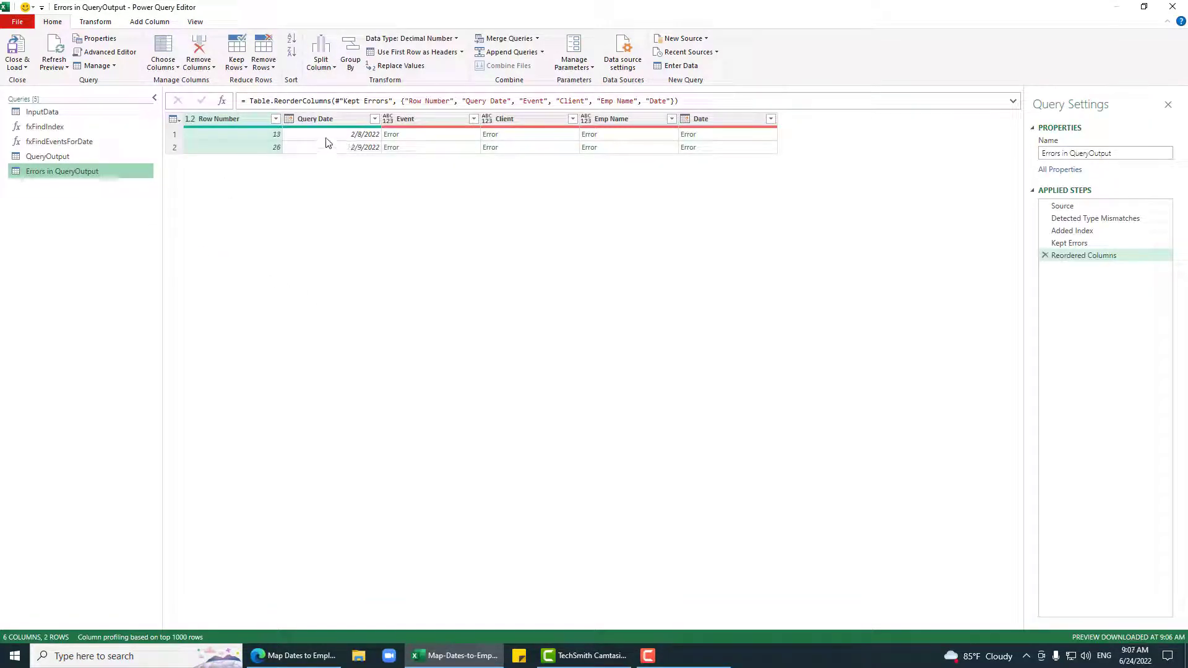
pyautogui.click(417, 135)
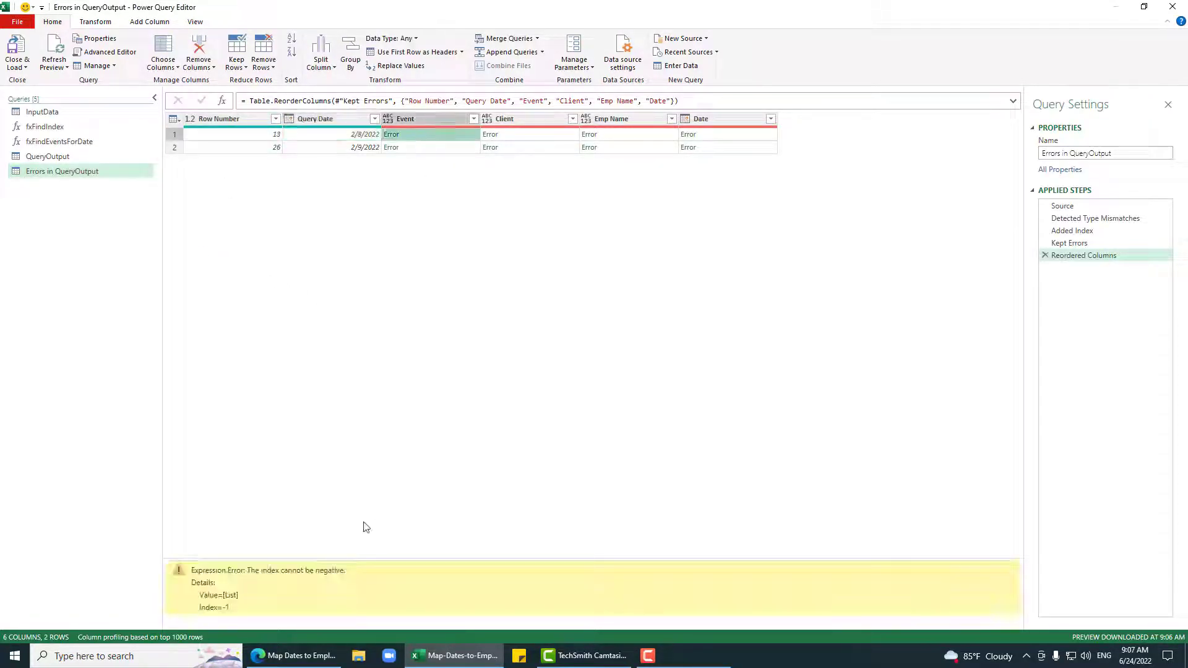
pyautogui.click(525, 136)
pyautogui.click(645, 126)
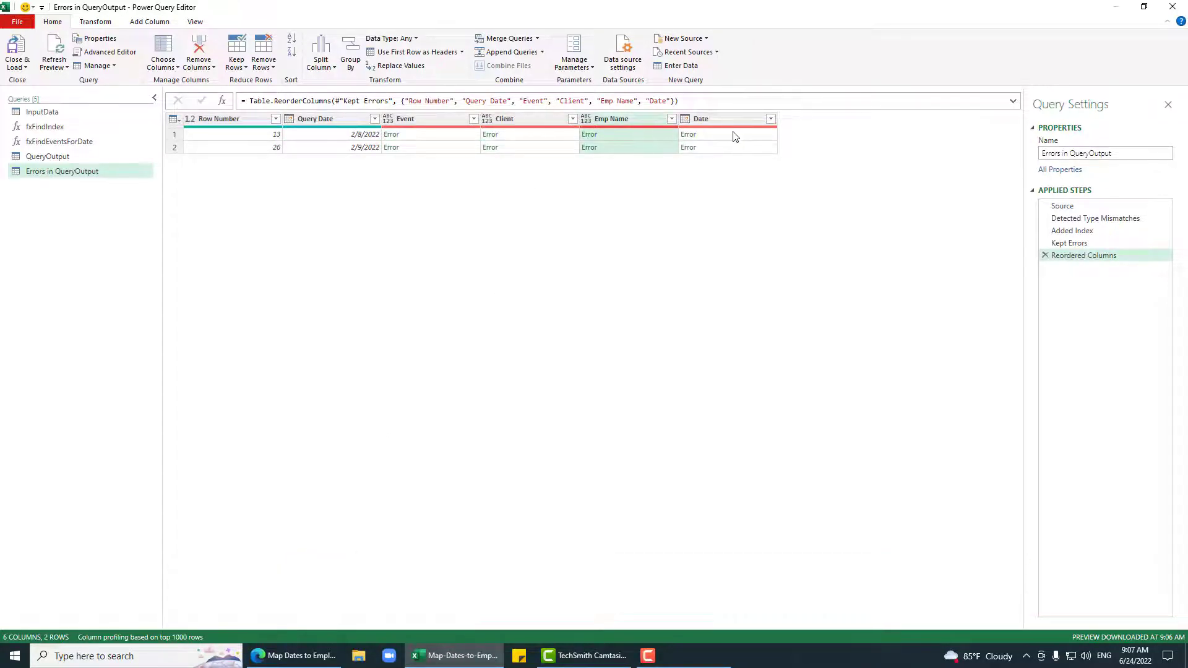
pyautogui.click(637, 137)
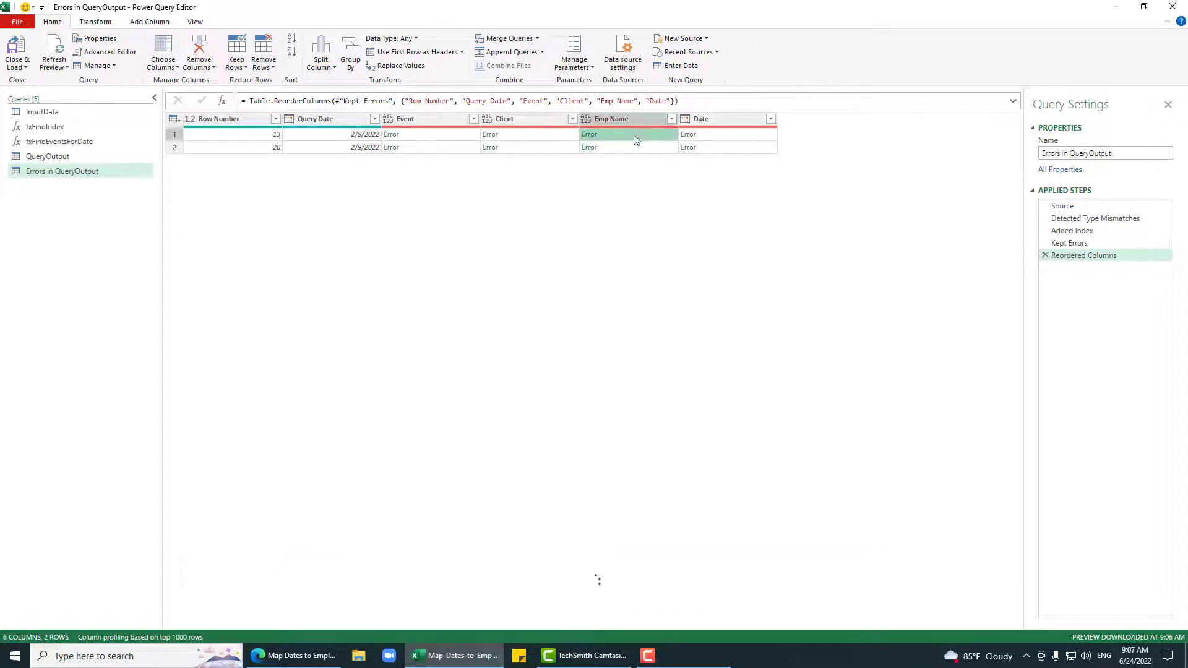
pyautogui.click(749, 138)
# Step: Recheck the Date, Emp Name and Client errors, then review fxFindIndex's M code without changes
pyautogui.click(738, 149)
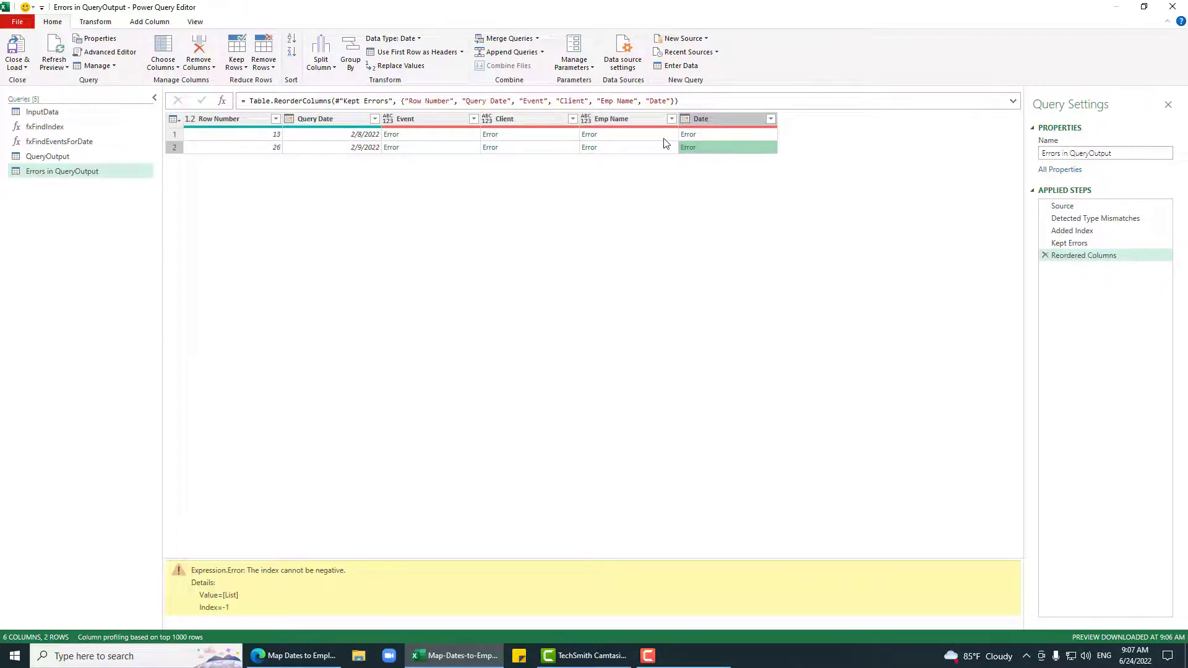
pyautogui.click(626, 137)
pyautogui.click(511, 139)
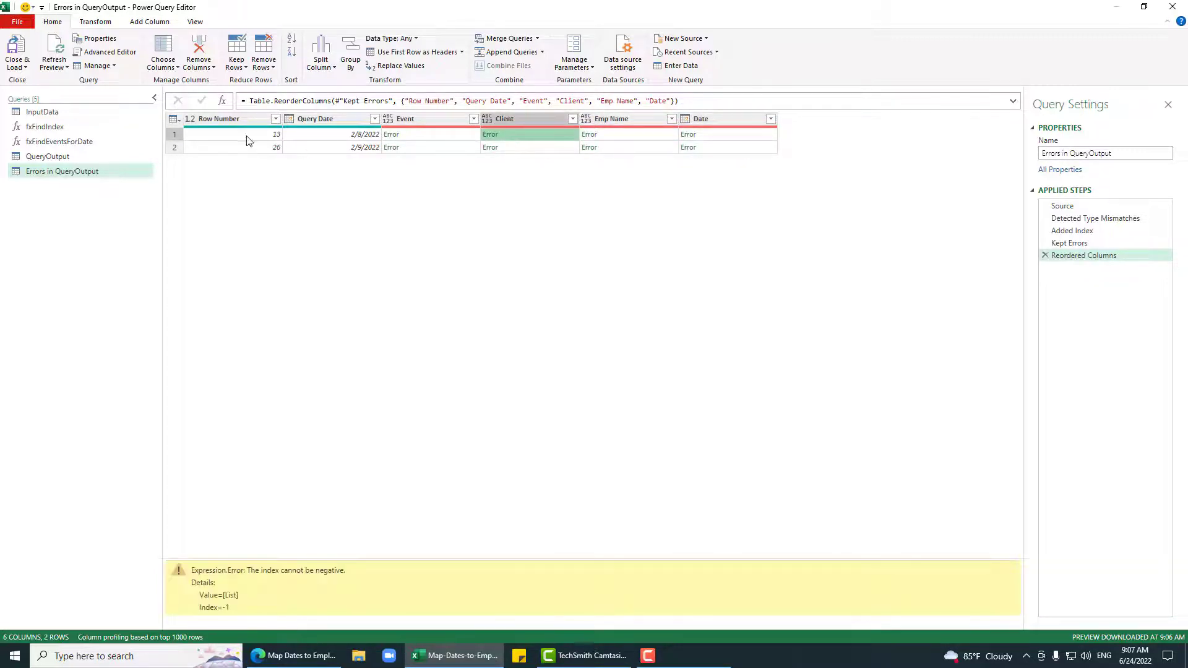
pyautogui.click(45, 127)
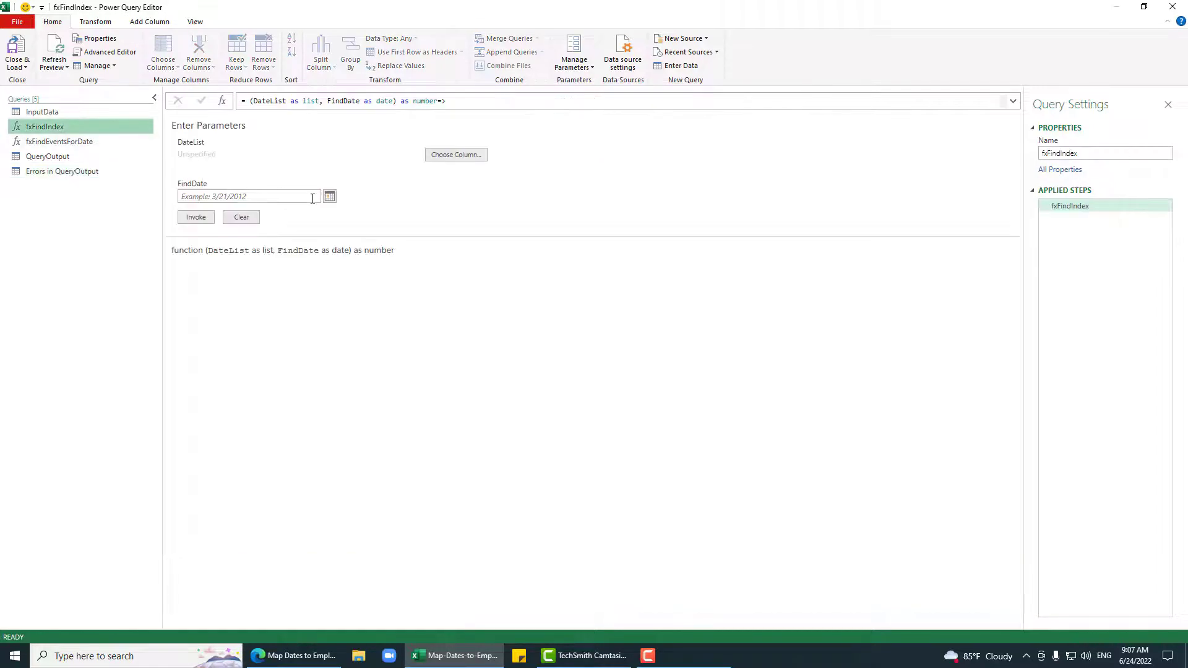
pyautogui.click(108, 52)
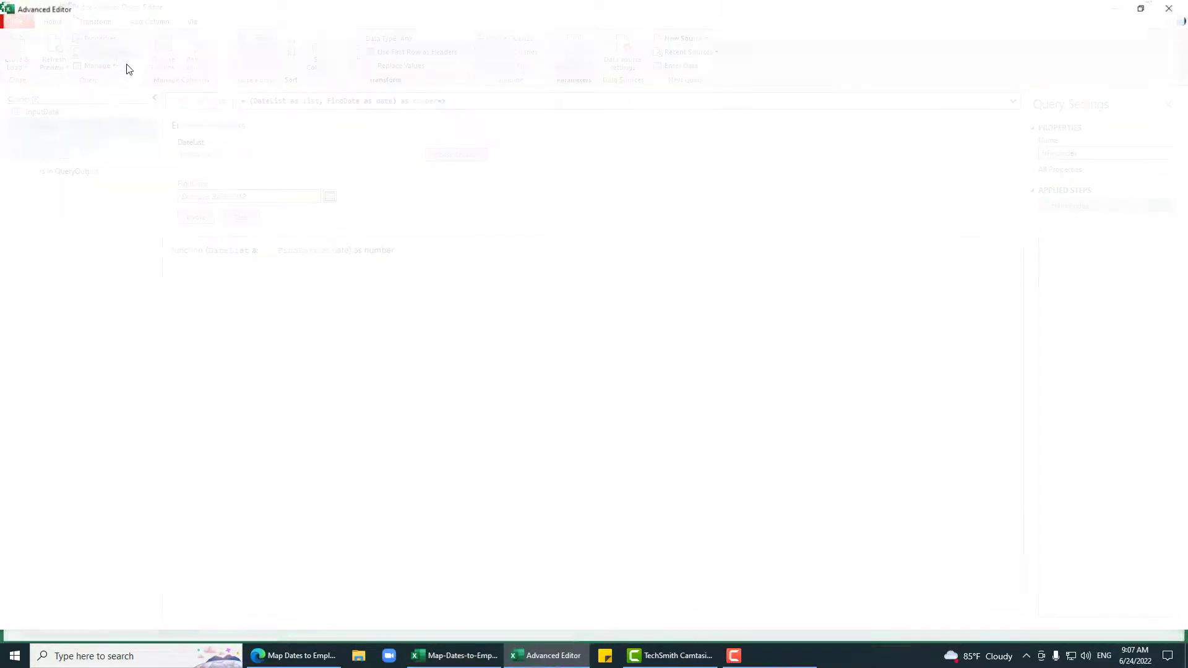
pyautogui.click(1106, 619)
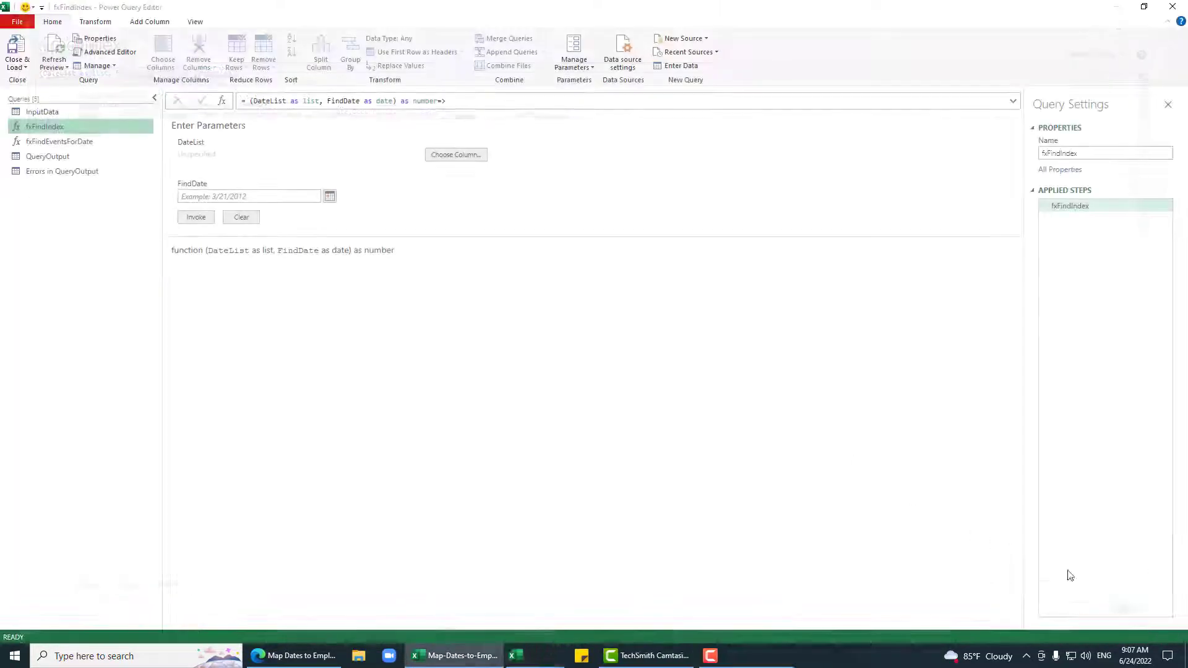
# Step: Select and copy all of fxFindEventsForDate's M code from the Advanced Editor
pyautogui.click(60, 144)
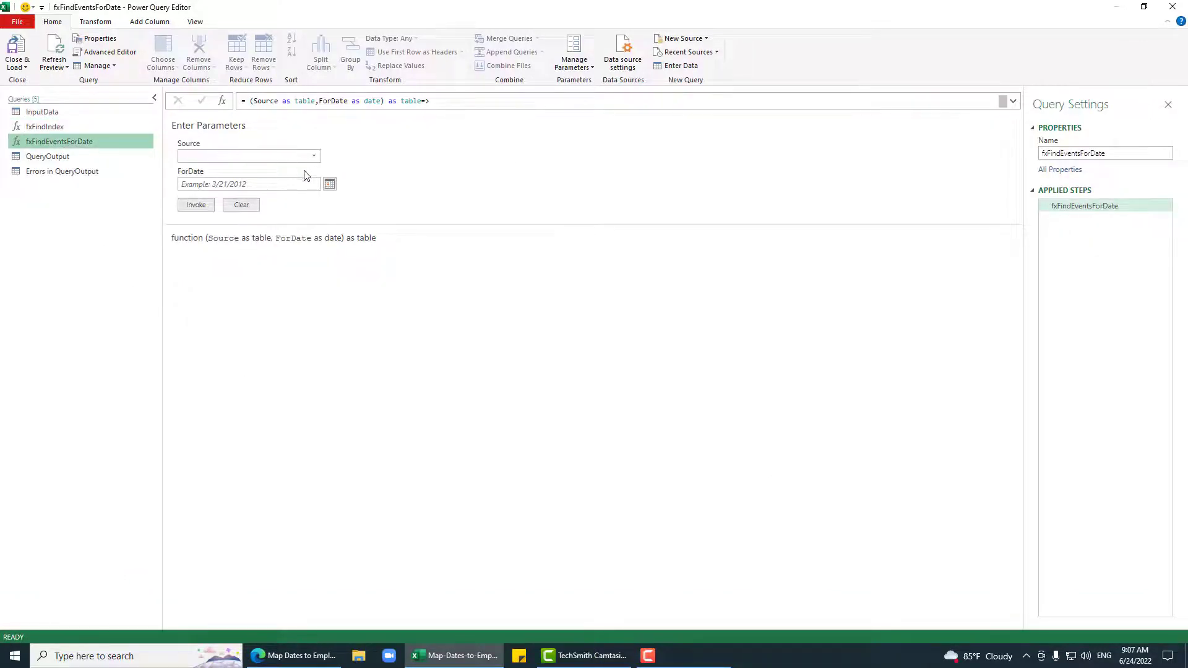
pyautogui.click(110, 53)
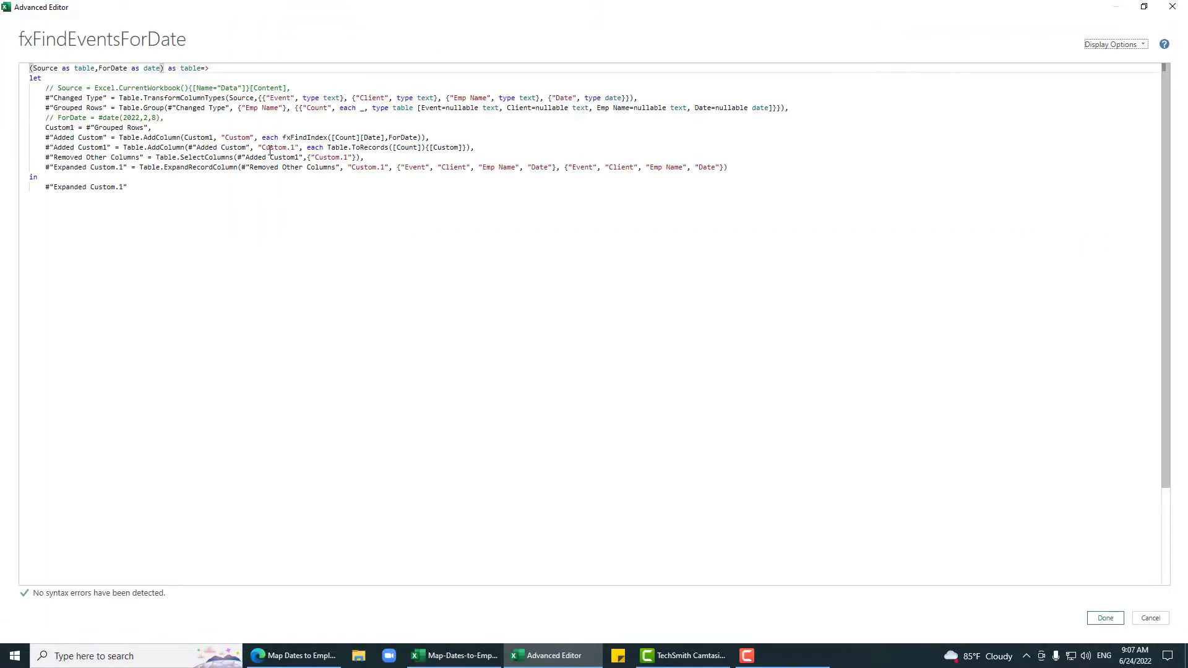
pyautogui.hotkey('ctrl', 'a')
pyautogui.hotkey('ctrl', 'c')
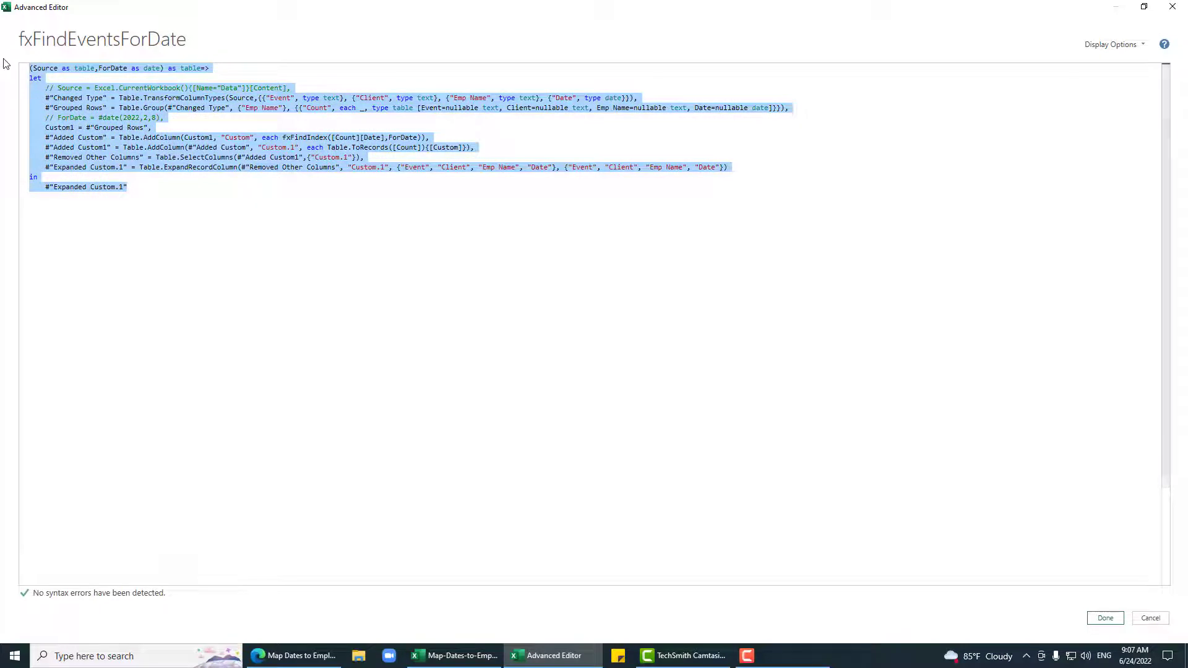
pyautogui.click(1151, 619)
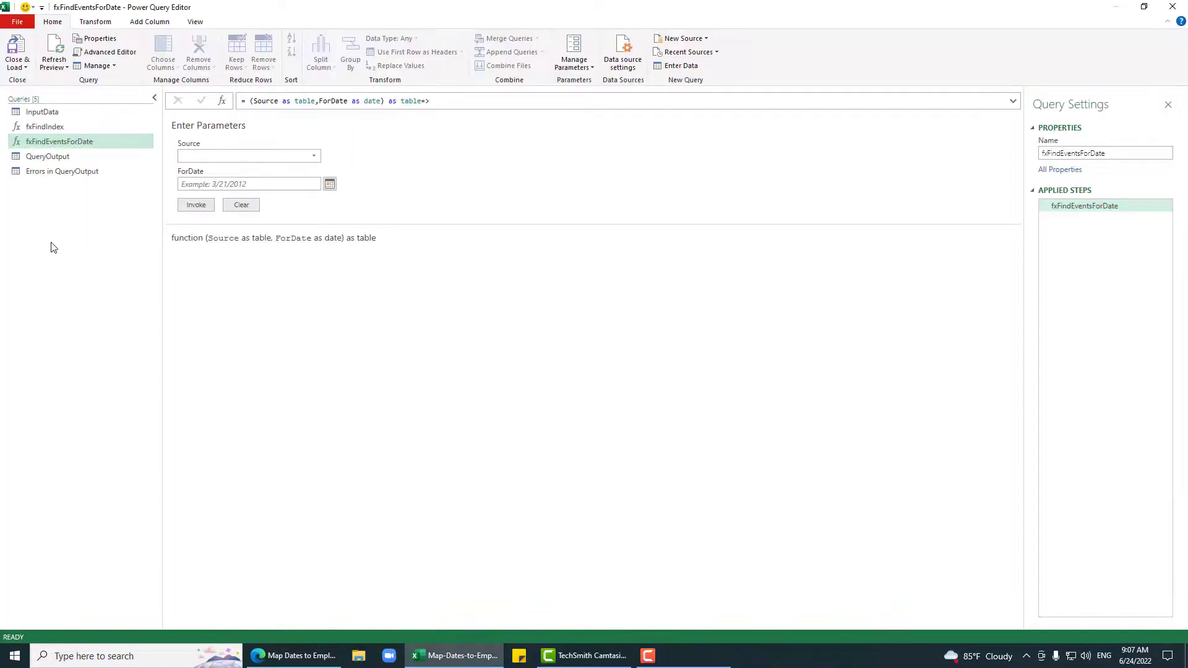
# Step: Create a blank Query1 and paste the copied fxFindEventsForDate code into its Advanced Editor
pyautogui.rightClick(52, 241)
pyautogui.moveTo(96, 261)
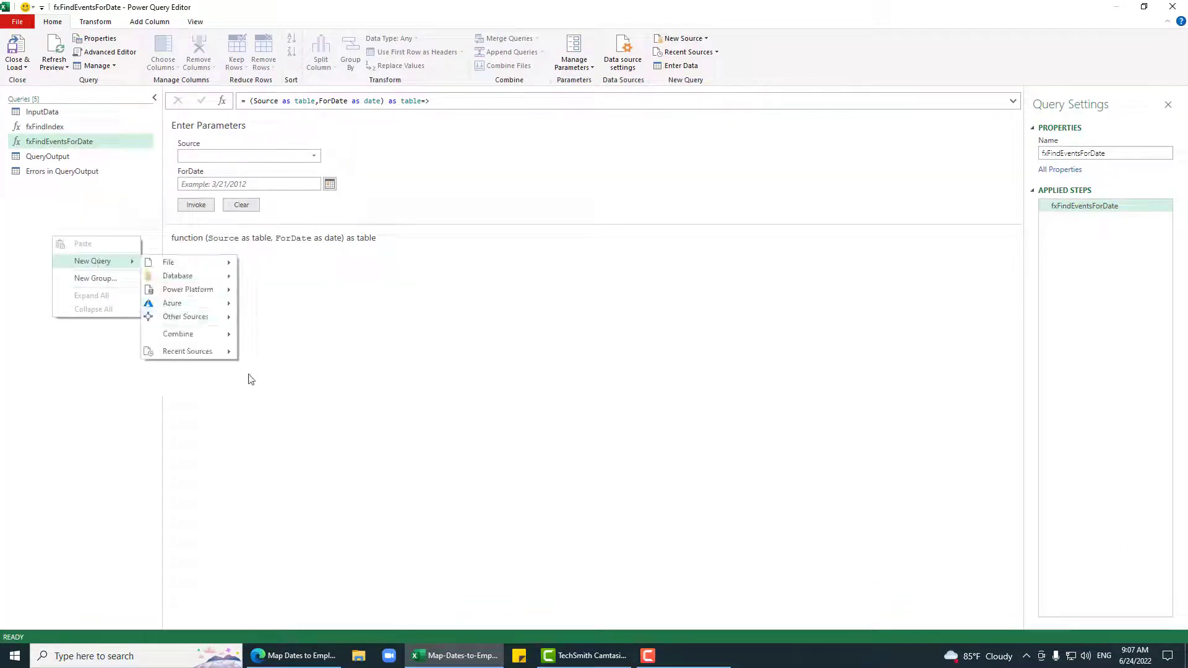
pyautogui.moveTo(212, 325)
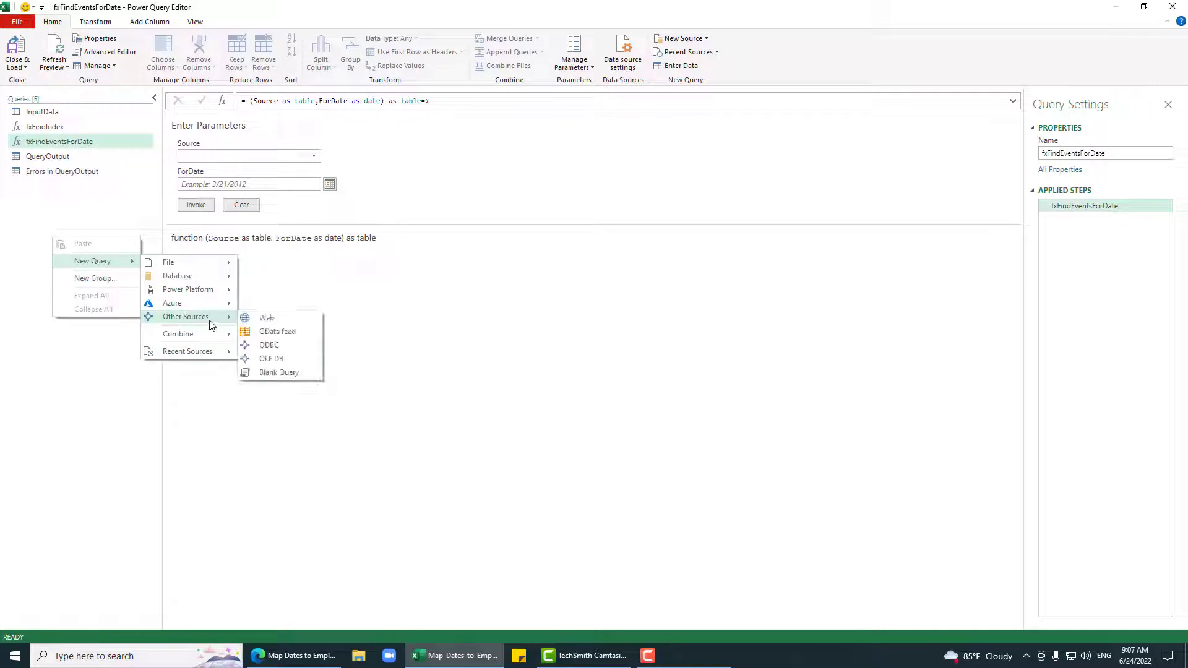
pyautogui.click(276, 372)
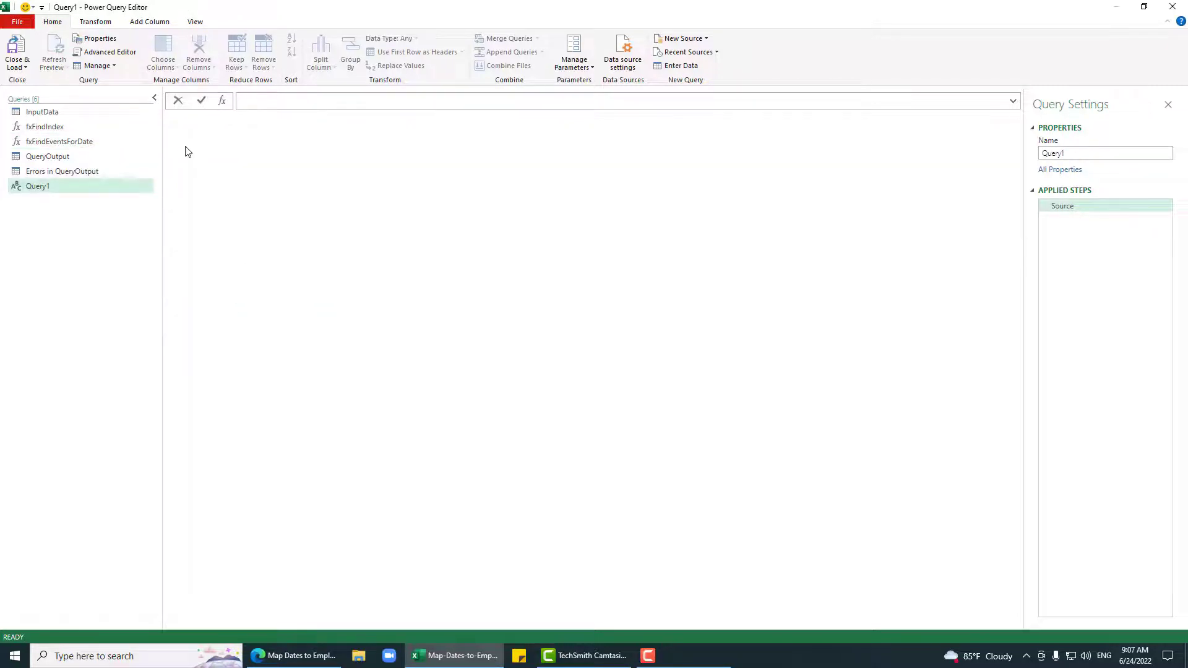
pyautogui.click(105, 52)
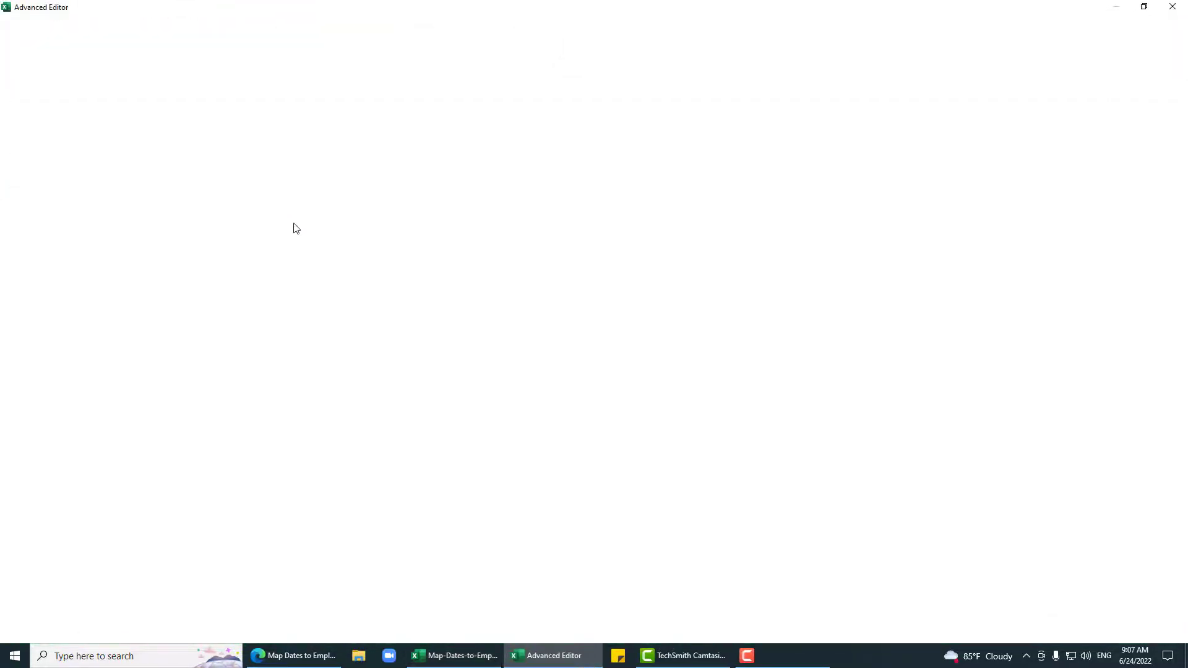
pyautogui.hotkey('ctrl', 'v')
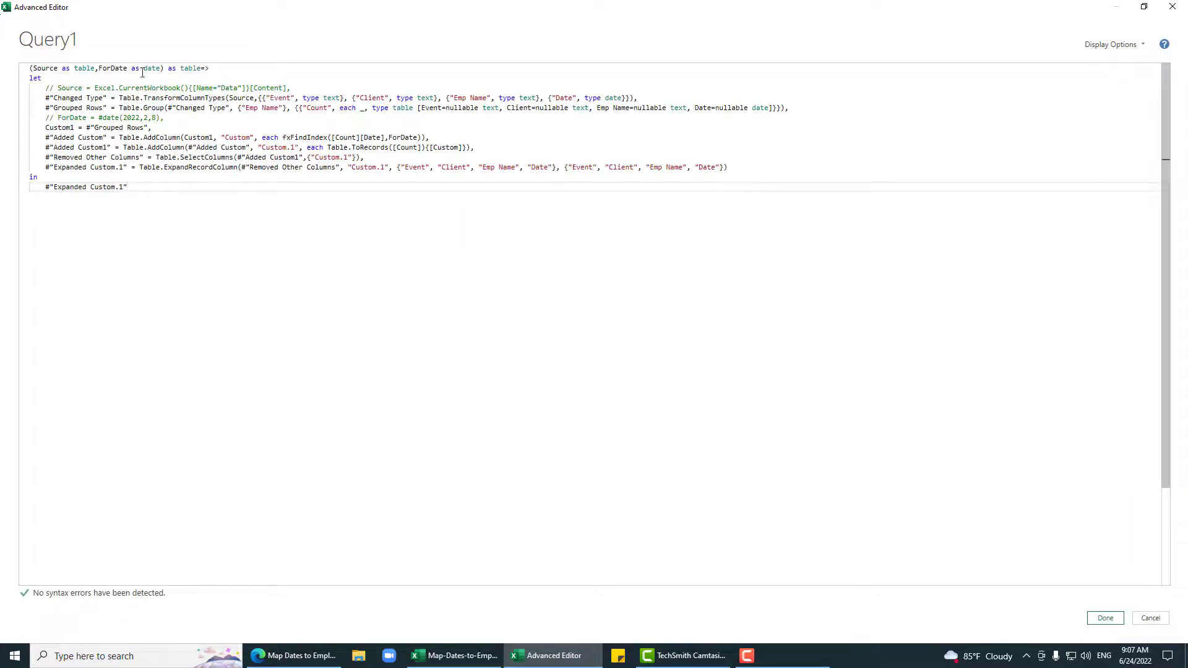
# Step: Comment out the function header, uncomment the Source and ForDate lines, and apply the code
pyautogui.click(240, 70)
pyautogui.hotkey('ctrl', '/')
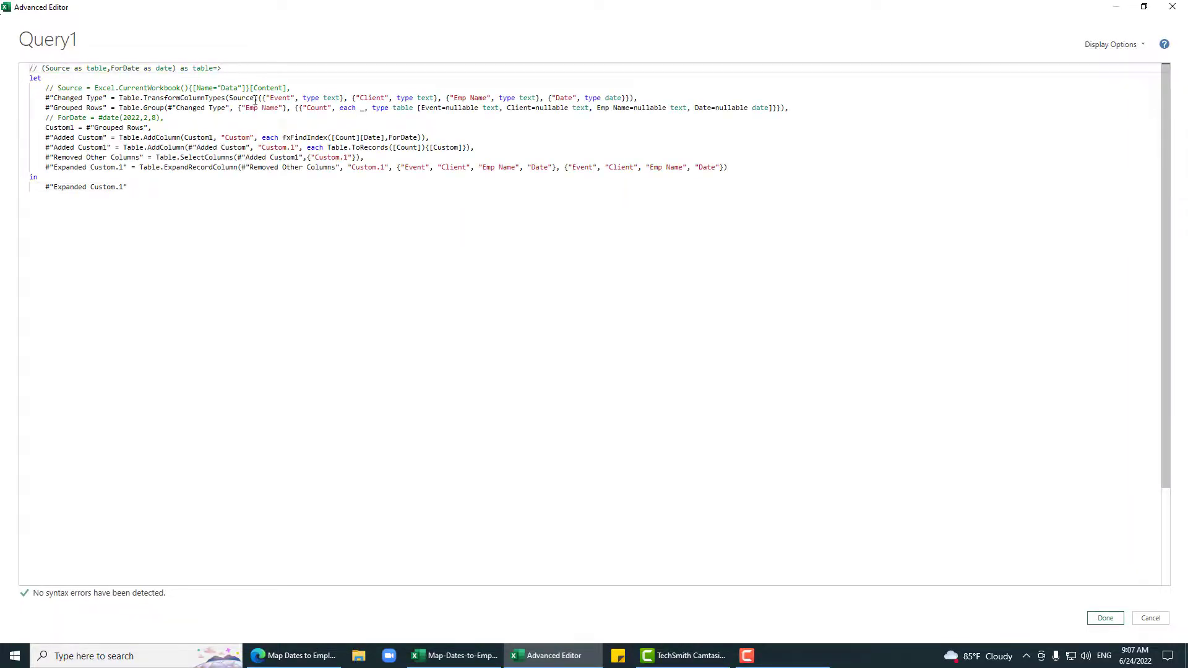
pyautogui.click(252, 88)
pyautogui.hotkey('ctrl', '/')
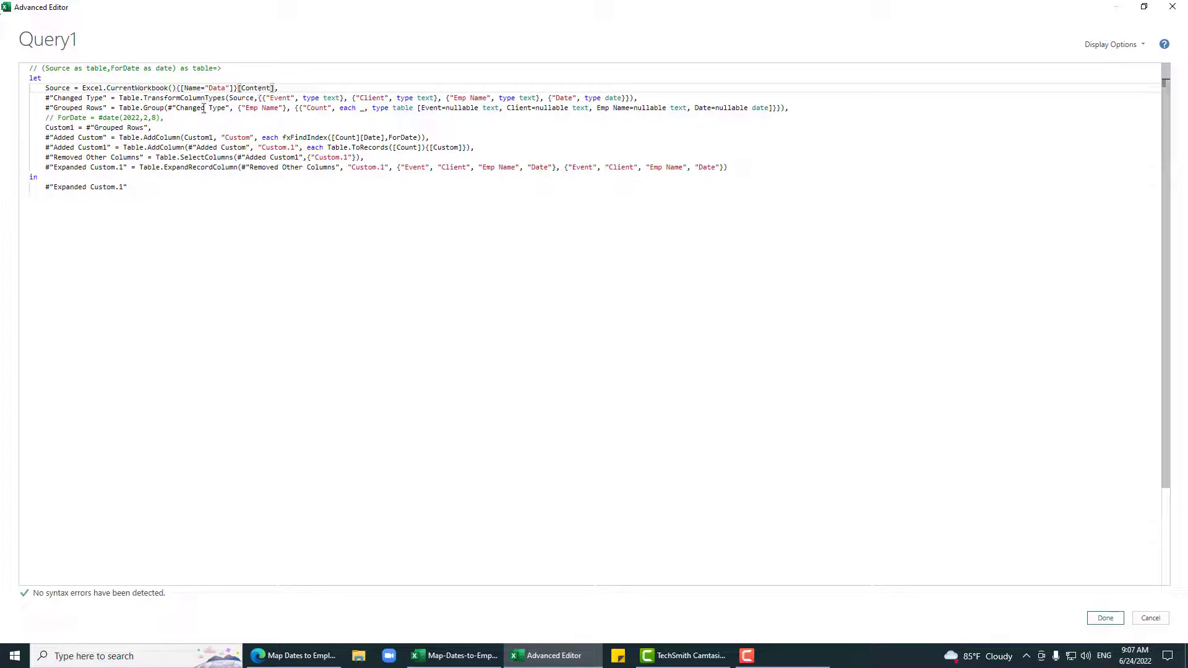
pyautogui.click(183, 115)
pyautogui.hotkey('ctrl', '/')
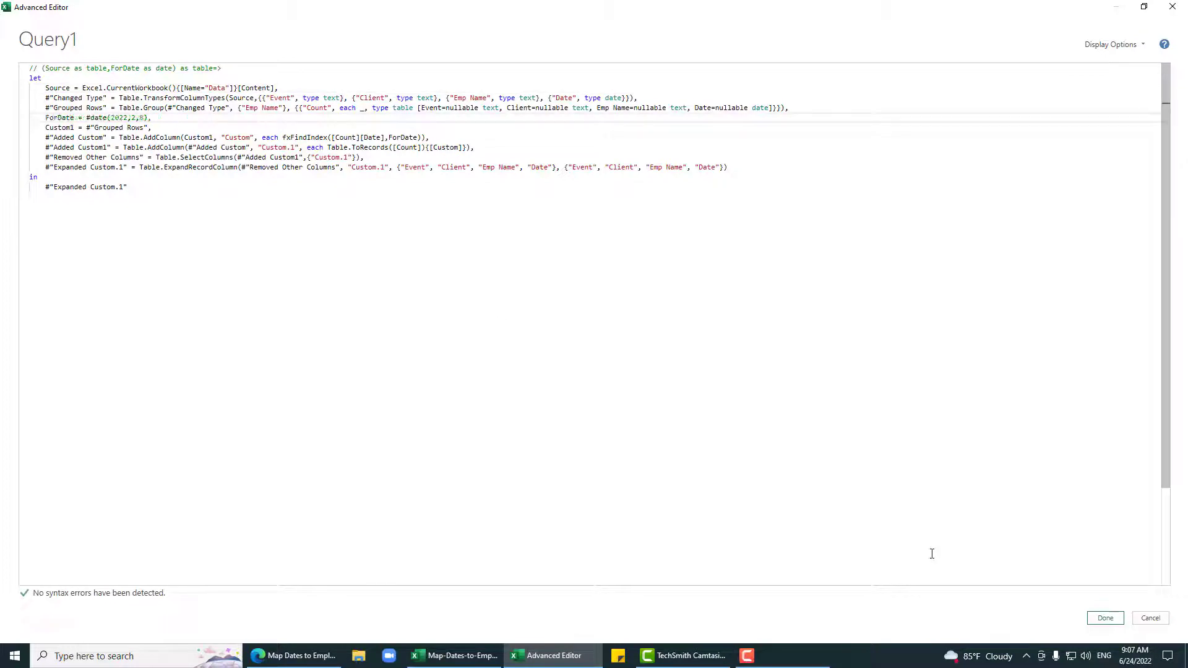
pyautogui.click(1106, 619)
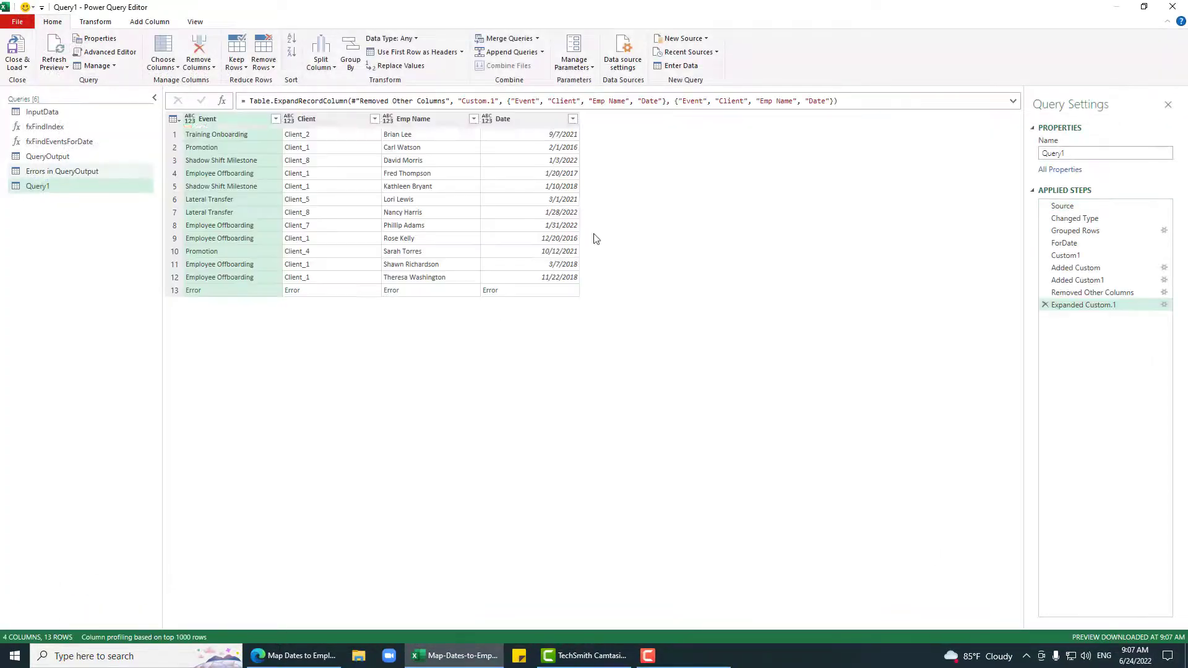
# Step: Step back to Added Custom and find the -1 index value behind row 13's error
pyautogui.click(529, 291)
pyautogui.click(1076, 293)
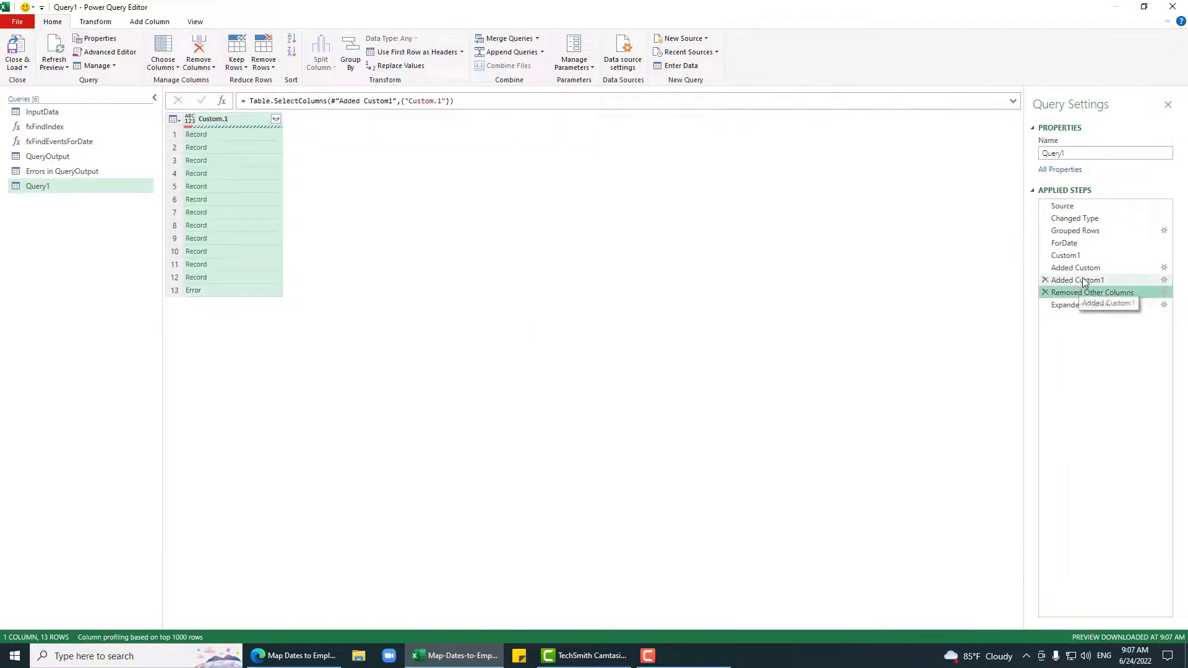
pyautogui.click(1084, 267)
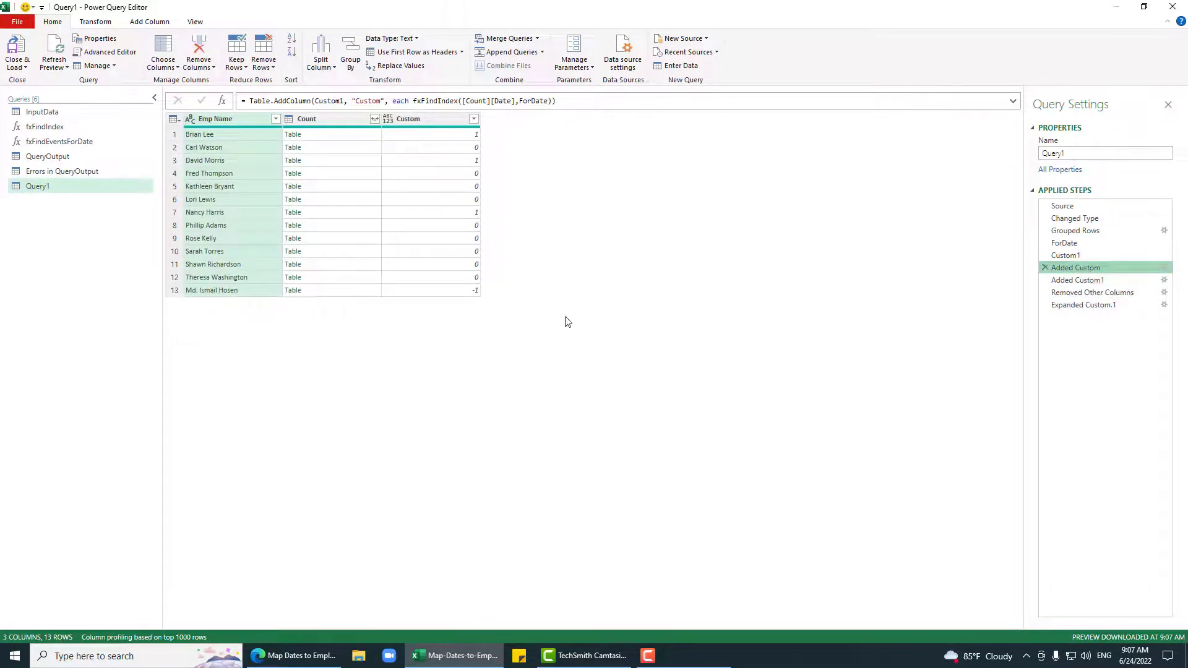
pyautogui.click(474, 291)
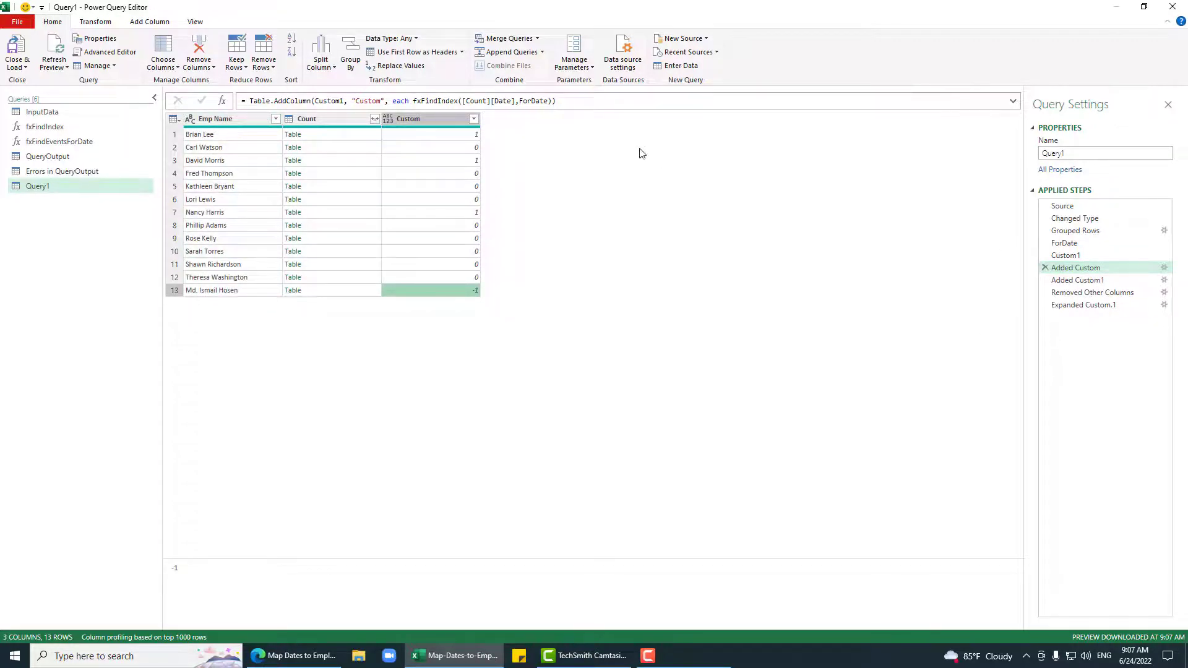
# Step: Add a Number Filters step keeping Custom greater than -1, leaving 12 rows
pyautogui.click(473, 119)
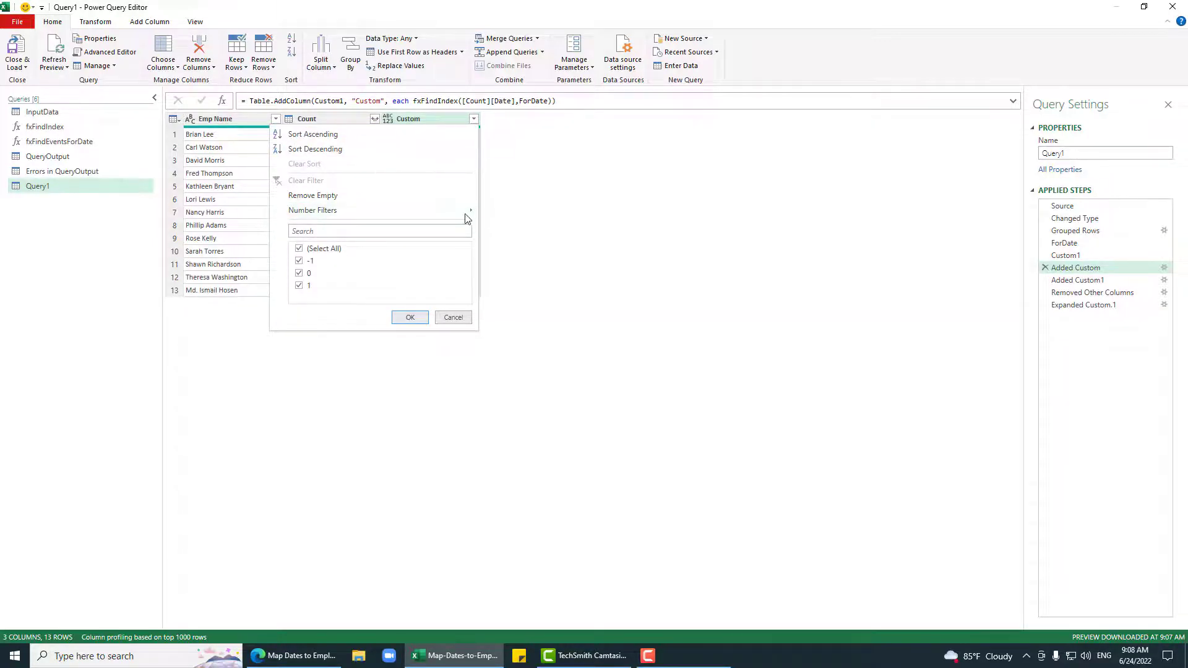
pyautogui.moveTo(469, 211)
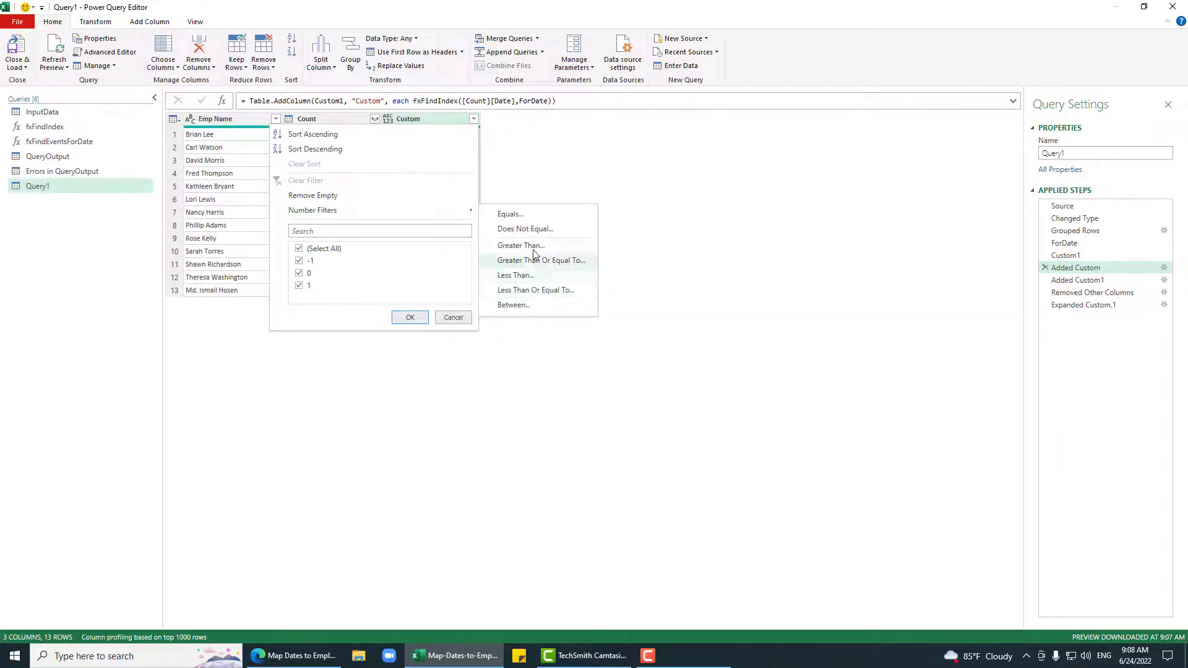
pyautogui.click(579, 311)
pyautogui.click(659, 355)
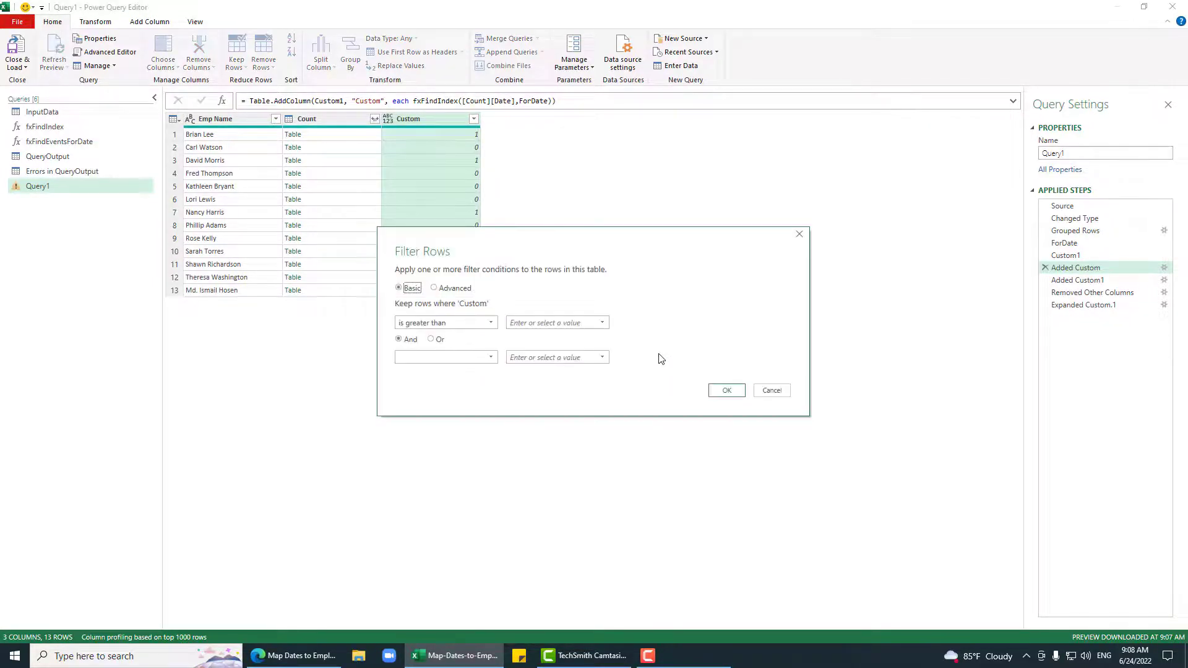
pyautogui.click(576, 325)
pyautogui.write('-1')
pyautogui.click(727, 390)
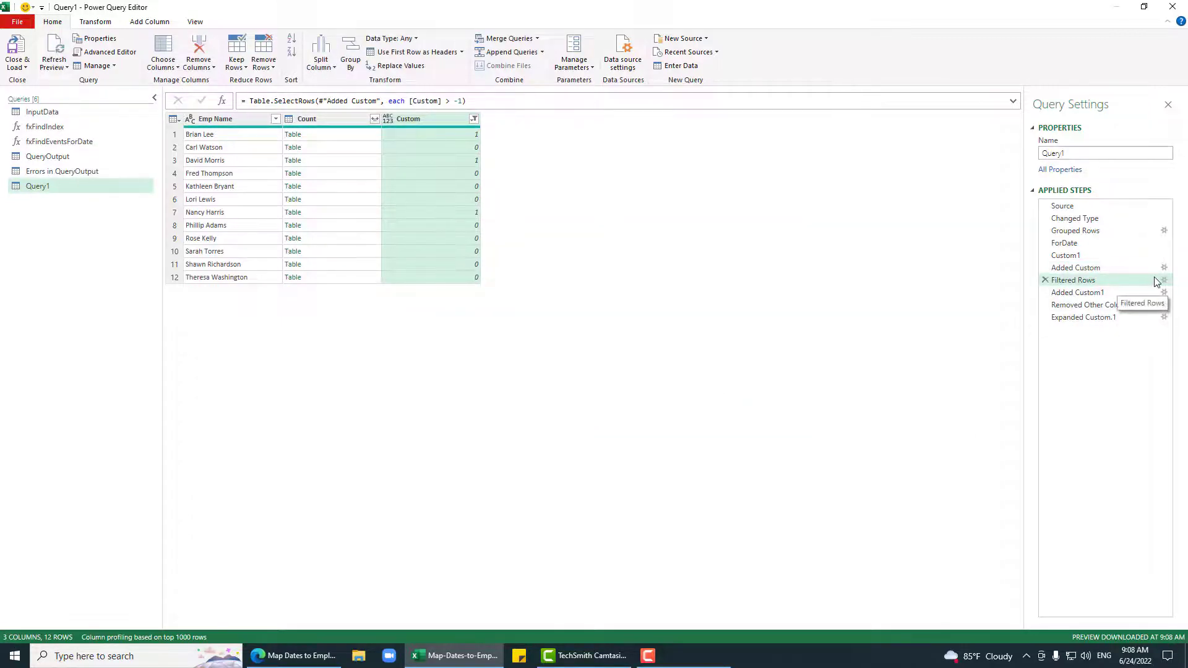
pyautogui.click(128, 53)
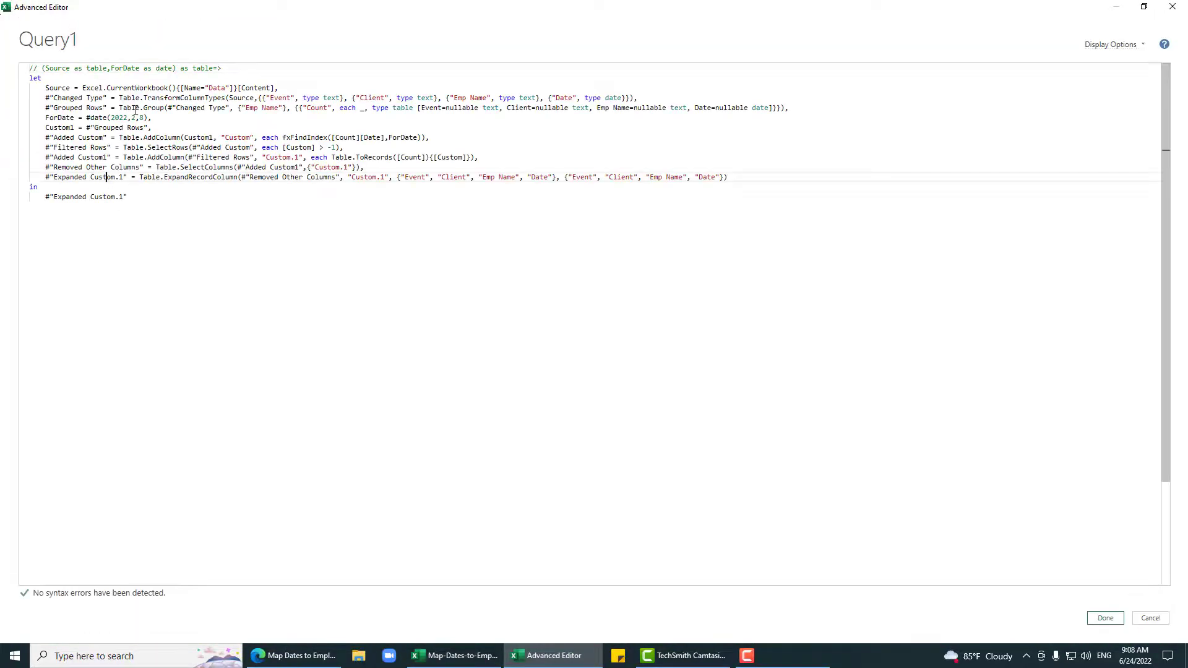
# Step: Restore Query1's function header, comment out Source and ForDate, and copy the whole code
pyautogui.click(224, 70)
pyautogui.hotkey('ctrl', '/')
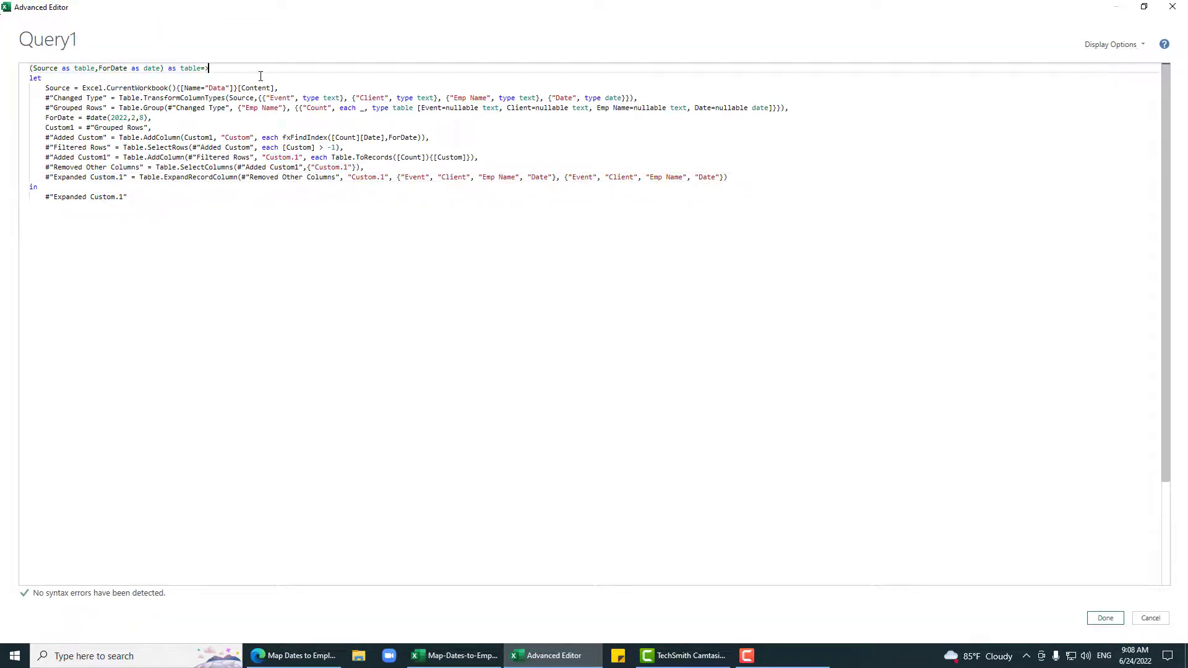
pyautogui.click(267, 88)
pyautogui.hotkey('ctrl', '/')
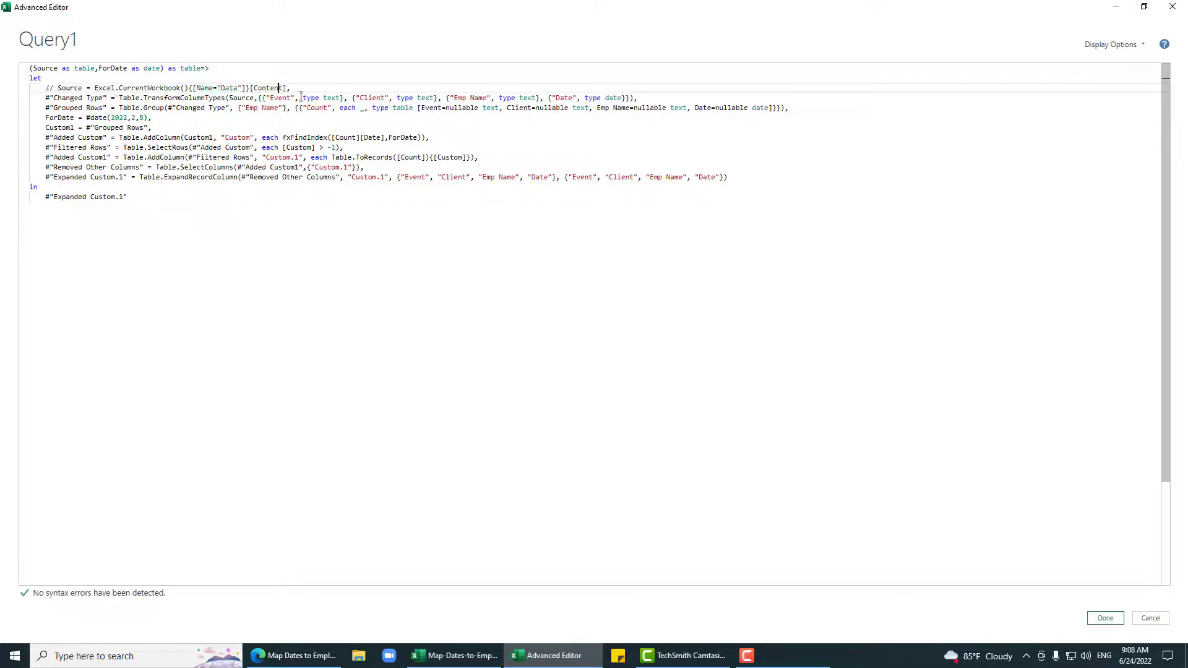
pyautogui.click(192, 118)
pyautogui.hotkey('ctrl', '/')
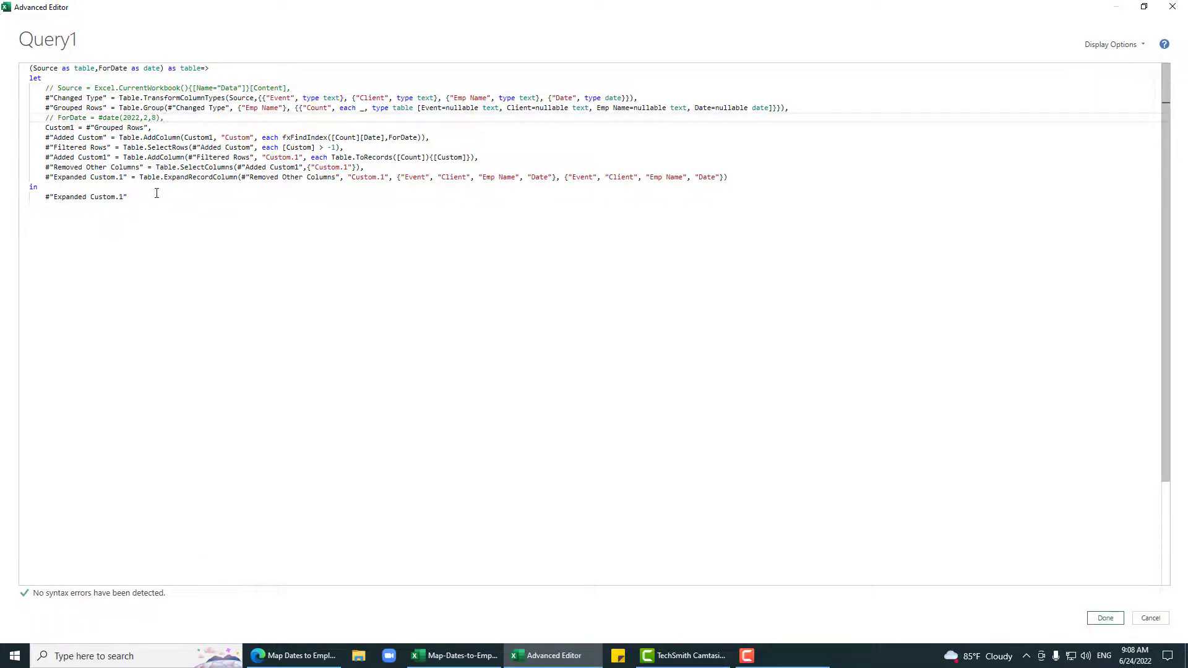
pyautogui.hotkey('ctrl', 'a')
pyautogui.hotkey('ctrl', 'c')
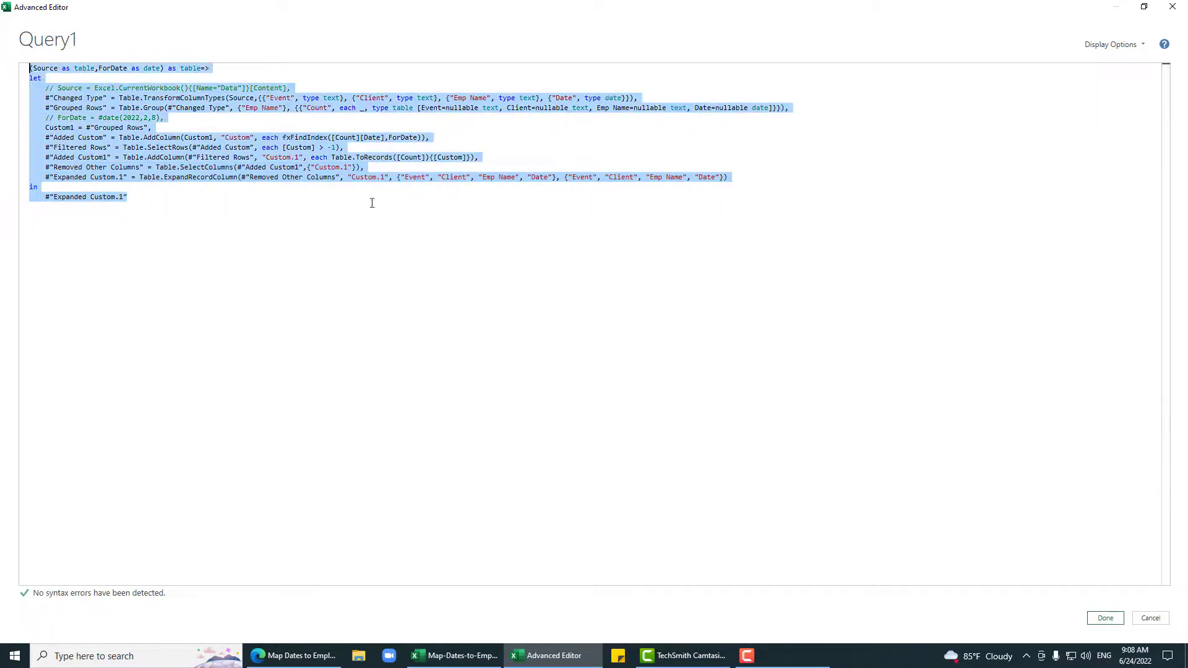
pyautogui.click(1095, 623)
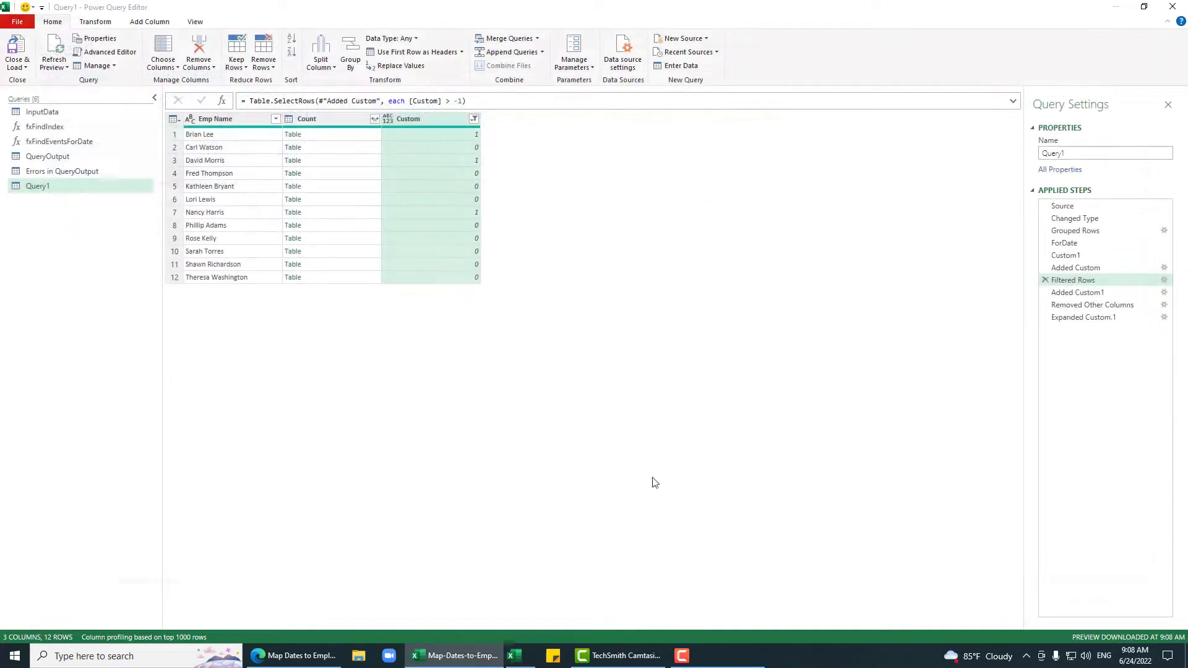
# Step: Replace fxFindEventsForDate's code with the pasted version containing the Custom > -1 Filtered Rows step
pyautogui.click(62, 141)
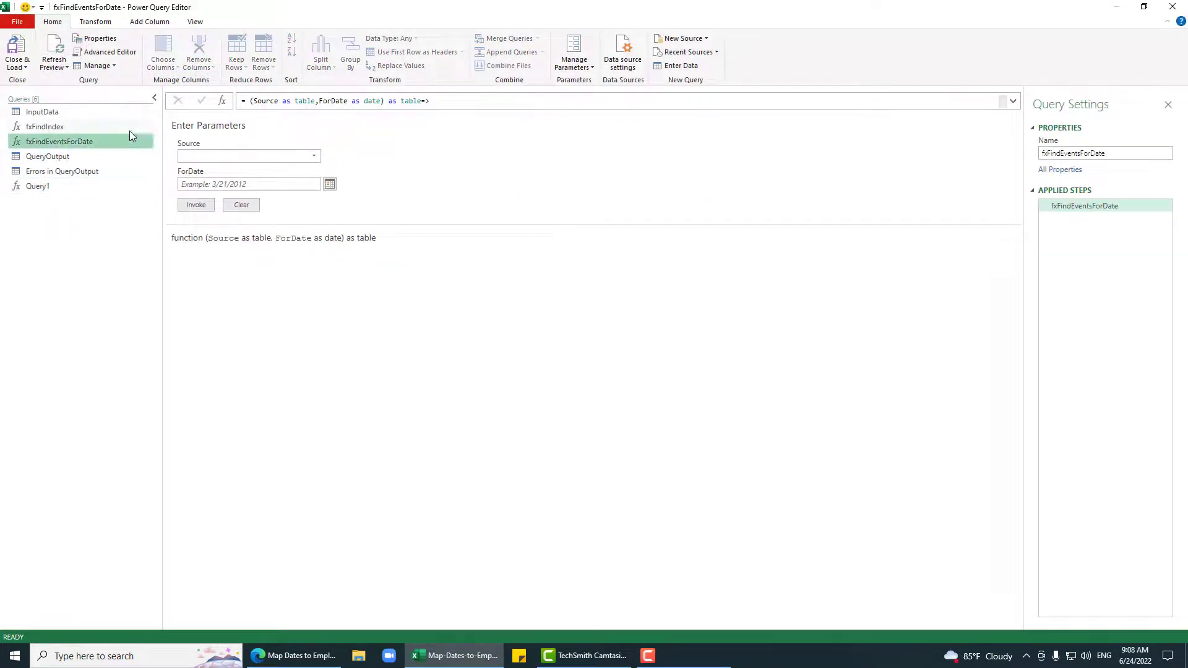
pyautogui.click(105, 52)
pyautogui.hotkey('ctrl', 'a')
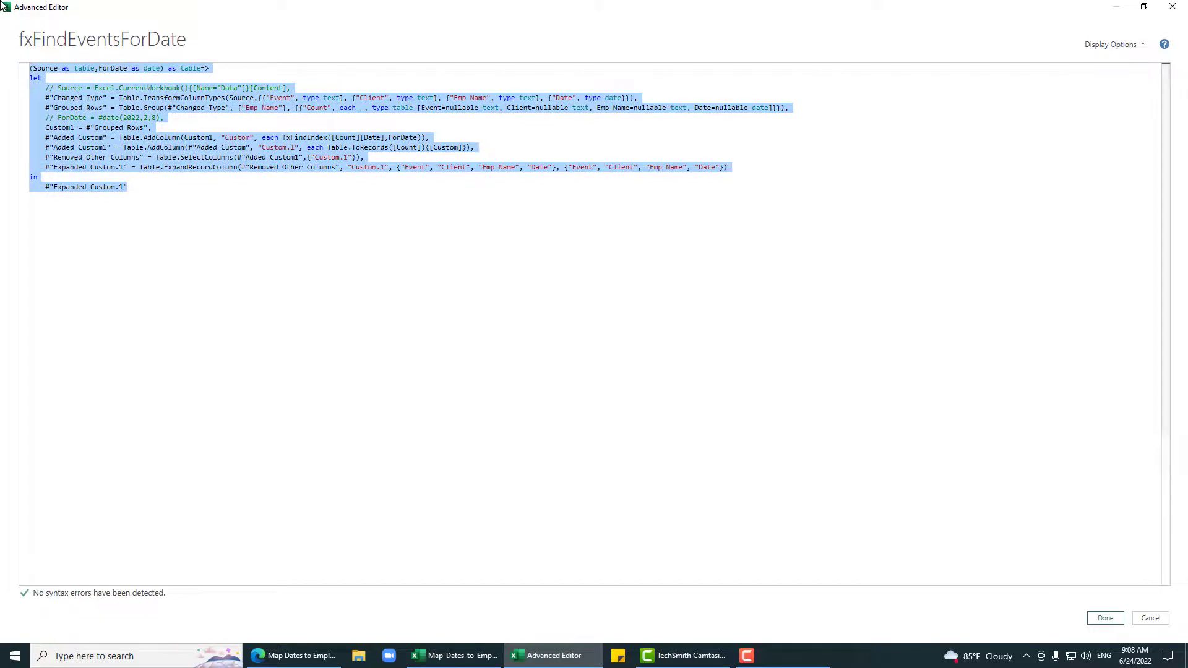
pyautogui.hotkey('ctrl', 'v')
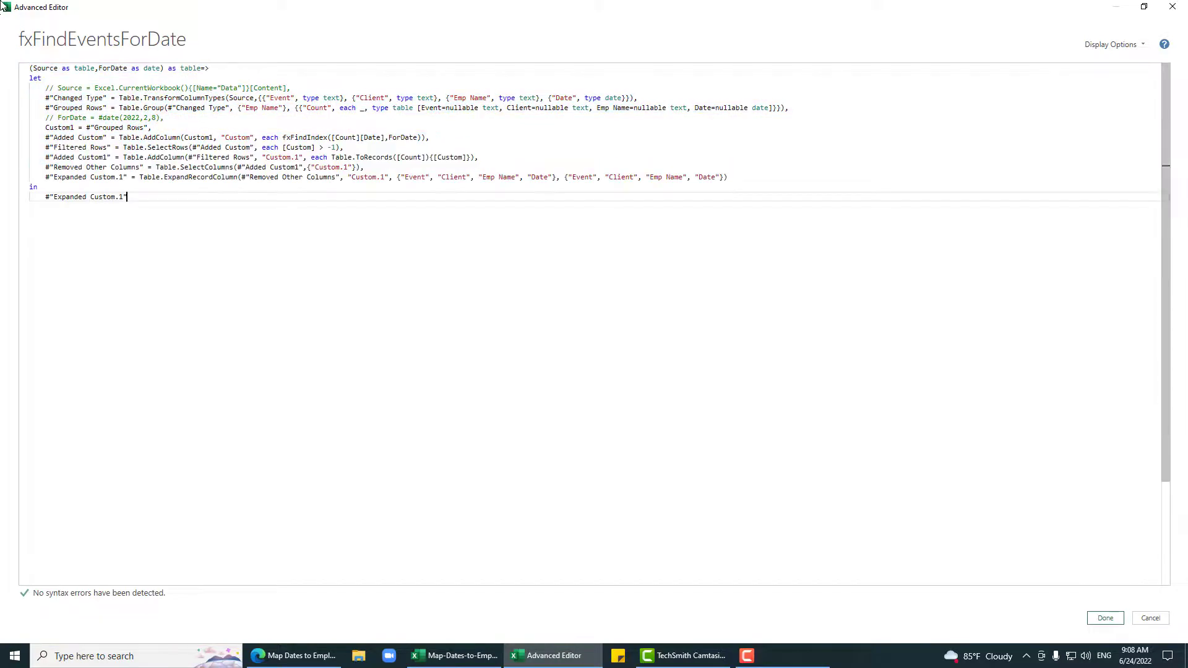
pyautogui.click(1103, 618)
# Step: Delete Query1 and close Power Query Editor, loading results back into Excel
pyautogui.click(52, 185)
pyautogui.rightClick(52, 184)
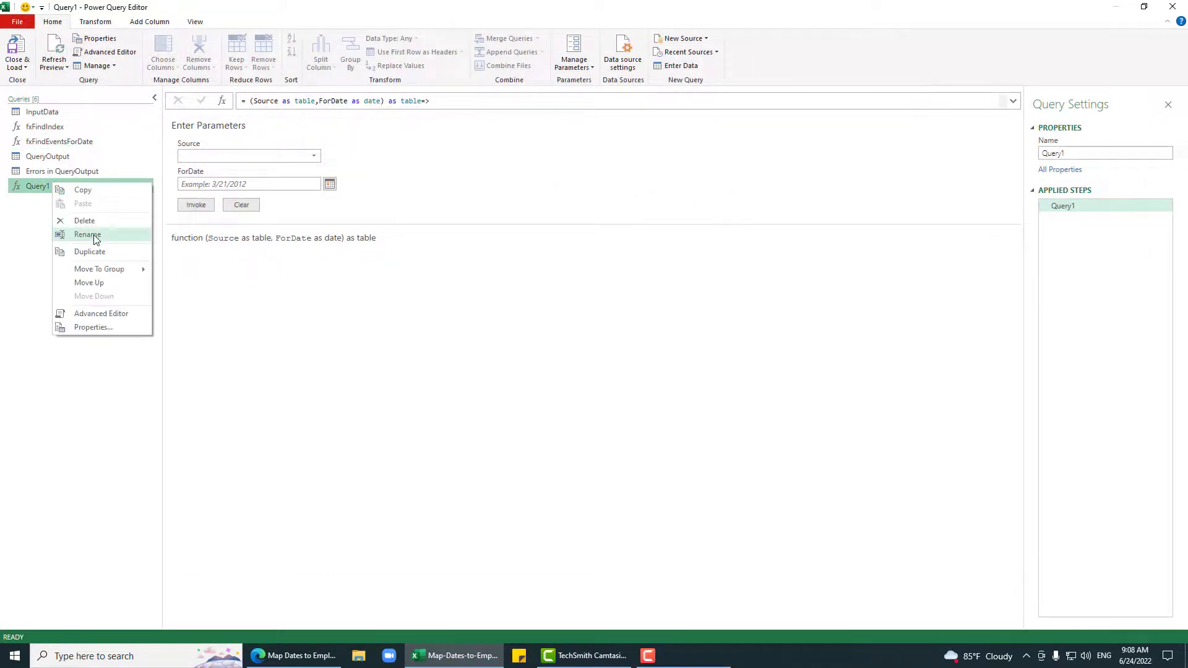
pyautogui.click(90, 230)
pyautogui.click(651, 344)
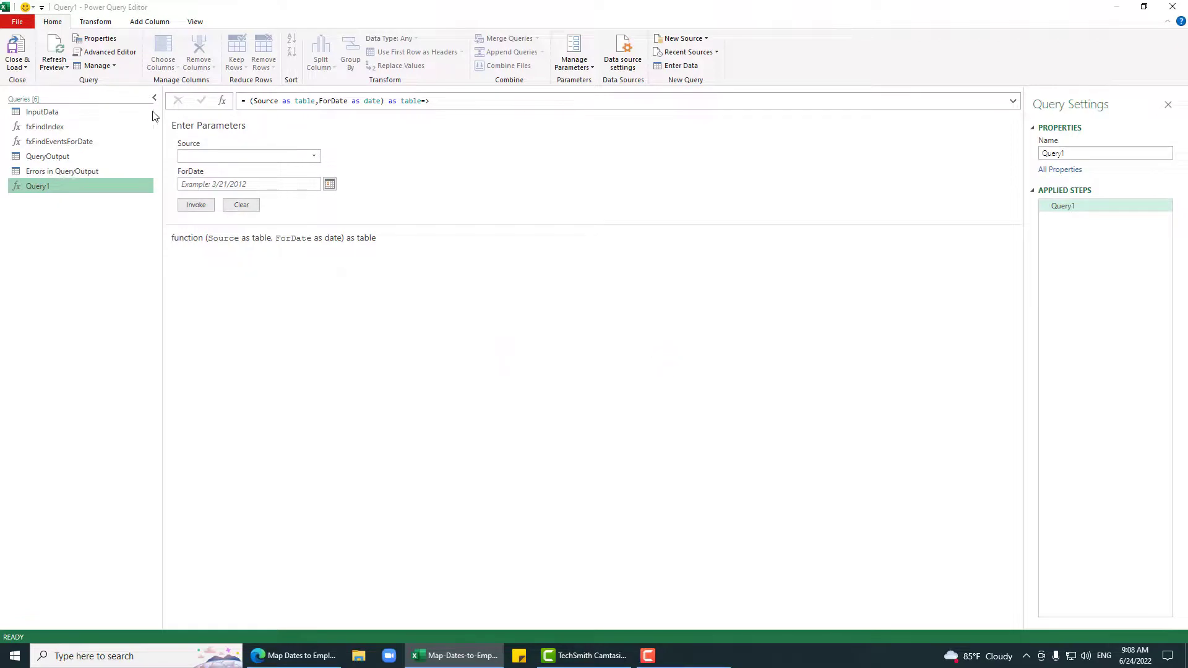
pyautogui.click(19, 45)
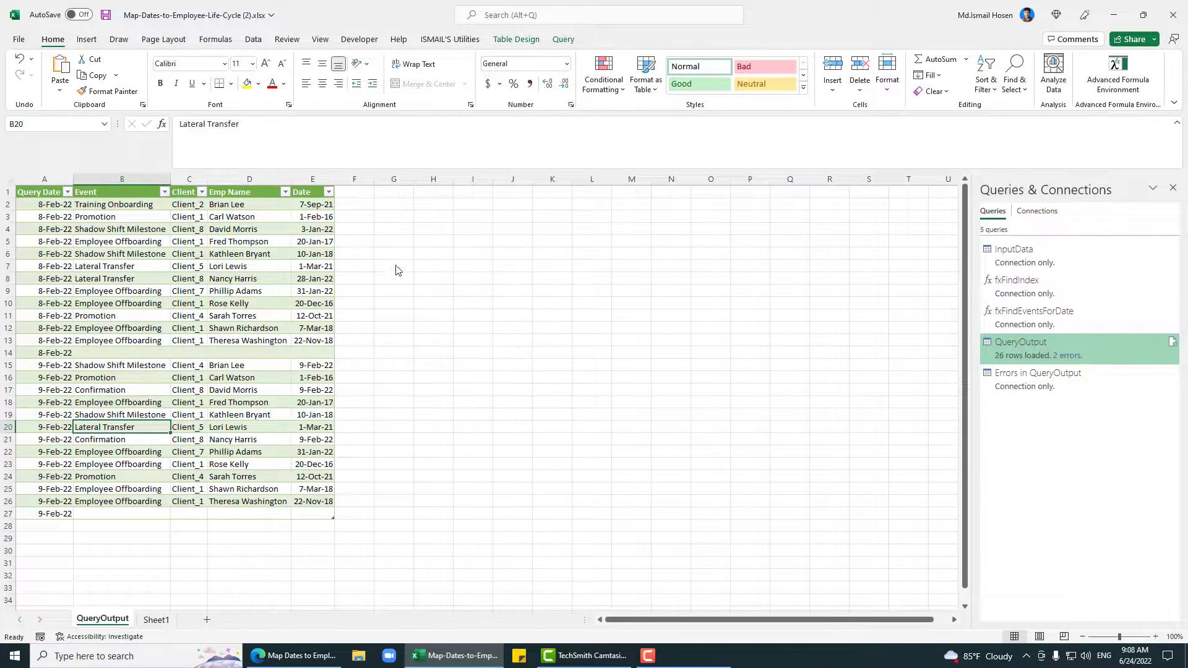
# Step: Refresh the QueryOutput table, check the reloaded rows, and save the workbook
pyautogui.rightClick(142, 368)
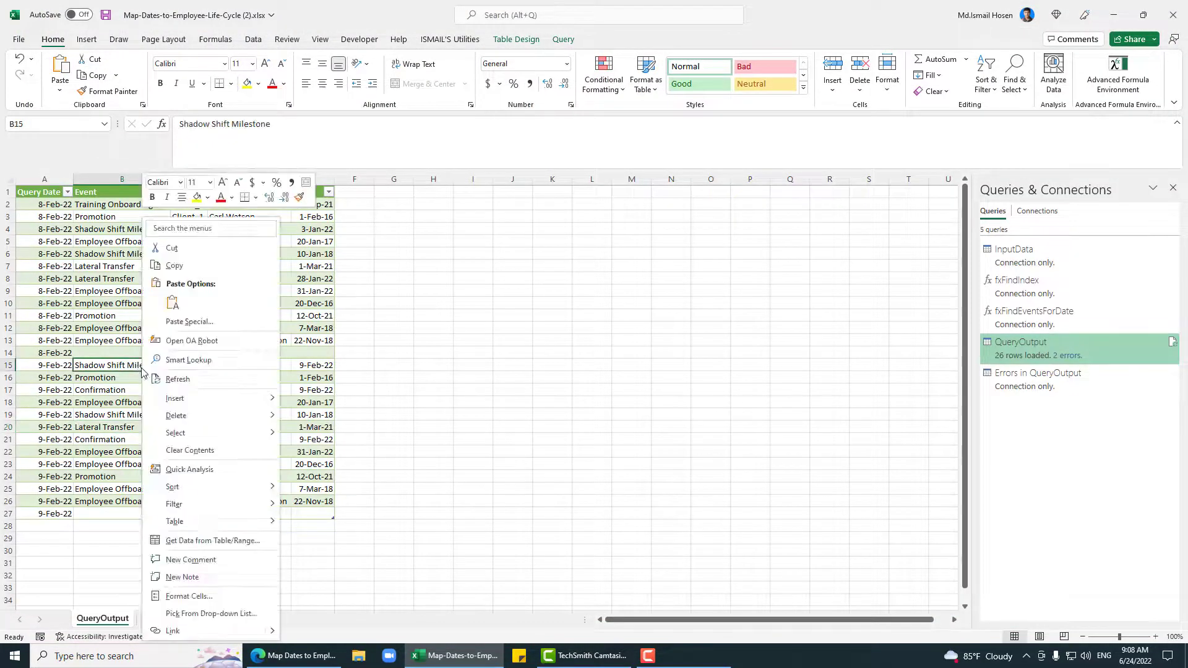
pyautogui.click(180, 358)
pyautogui.click(128, 475)
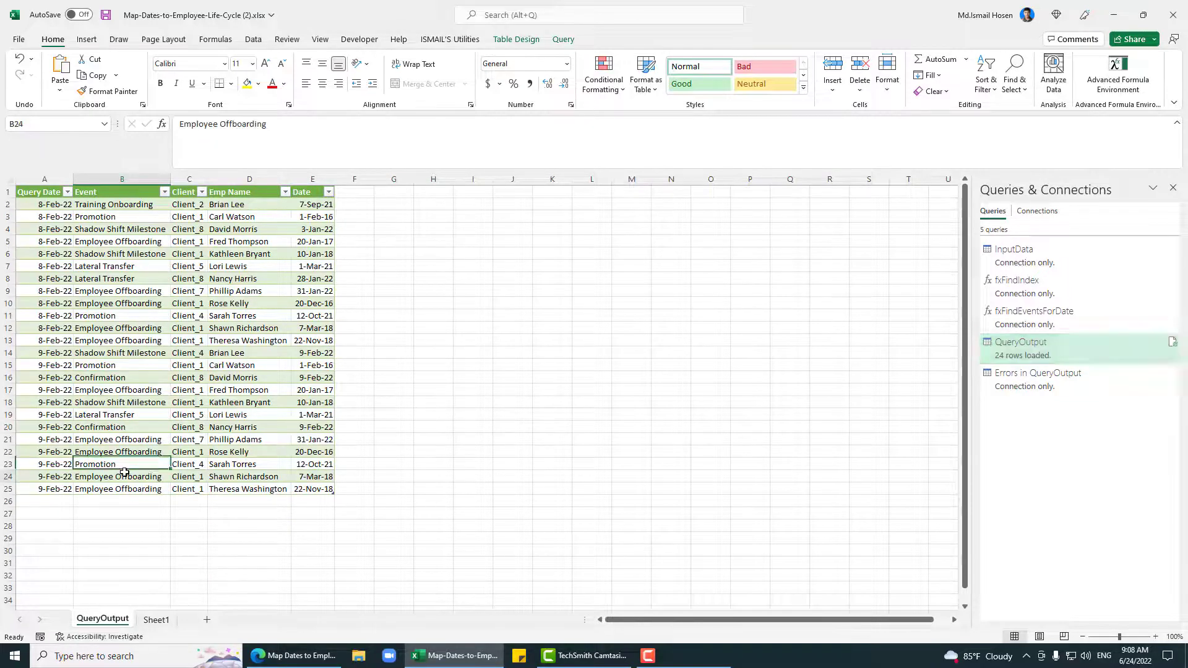
pyautogui.hotkey('ctrl', 's')
pyautogui.click(137, 352)
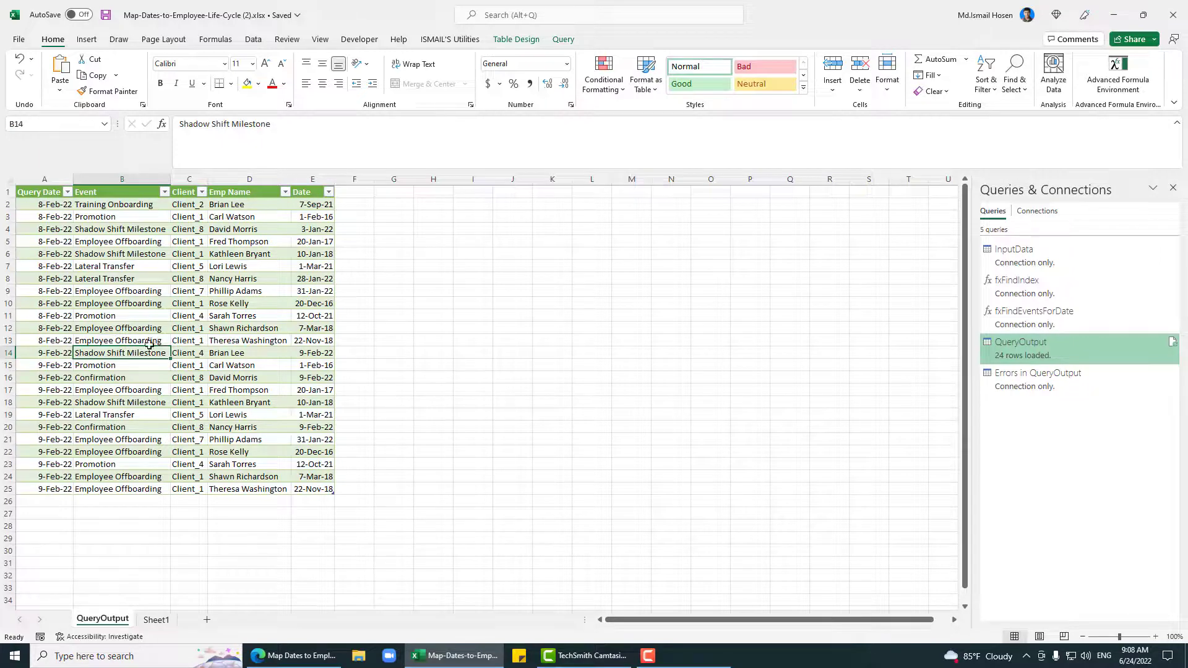
# Step: Check Sheet1's test row employee name and 24-Aug-23 date
pyautogui.click(168, 620)
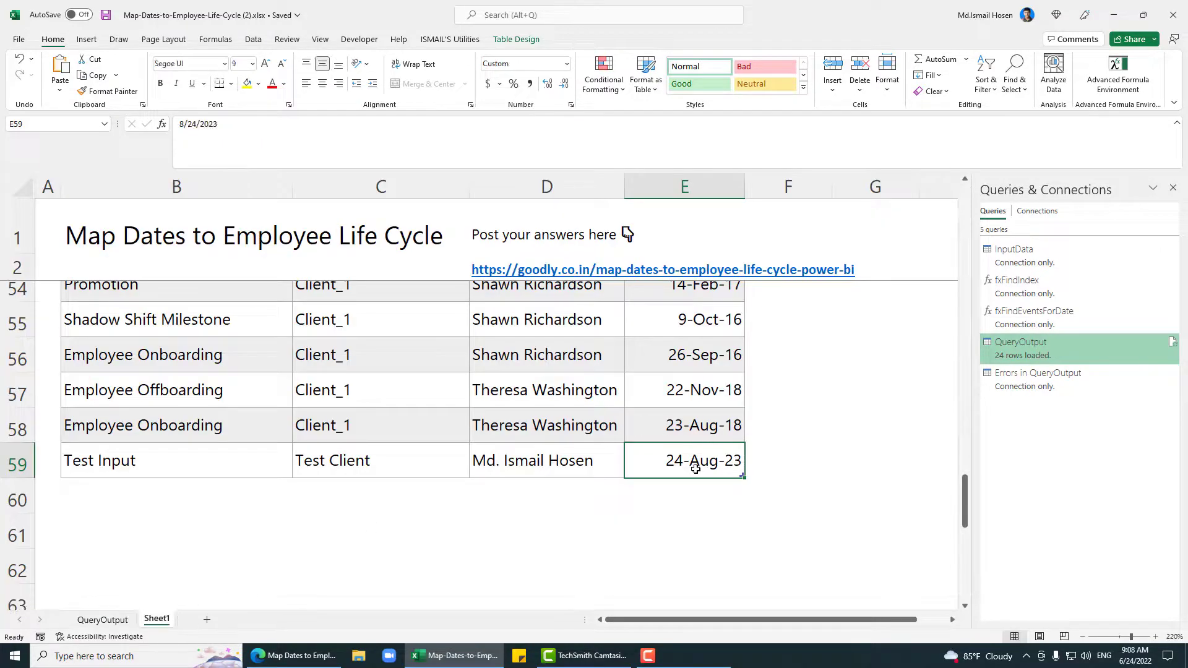
pyautogui.click(549, 457)
pyautogui.click(666, 459)
pyautogui.click(526, 459)
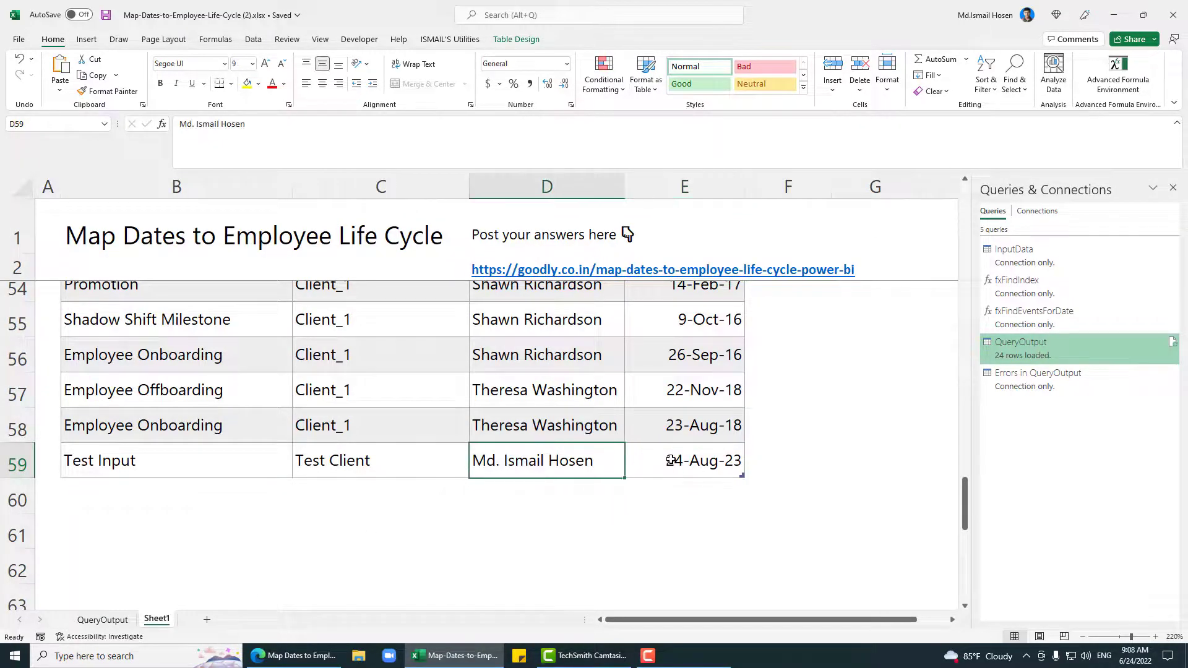
pyautogui.click(670, 460)
pyautogui.click(610, 461)
pyautogui.click(631, 461)
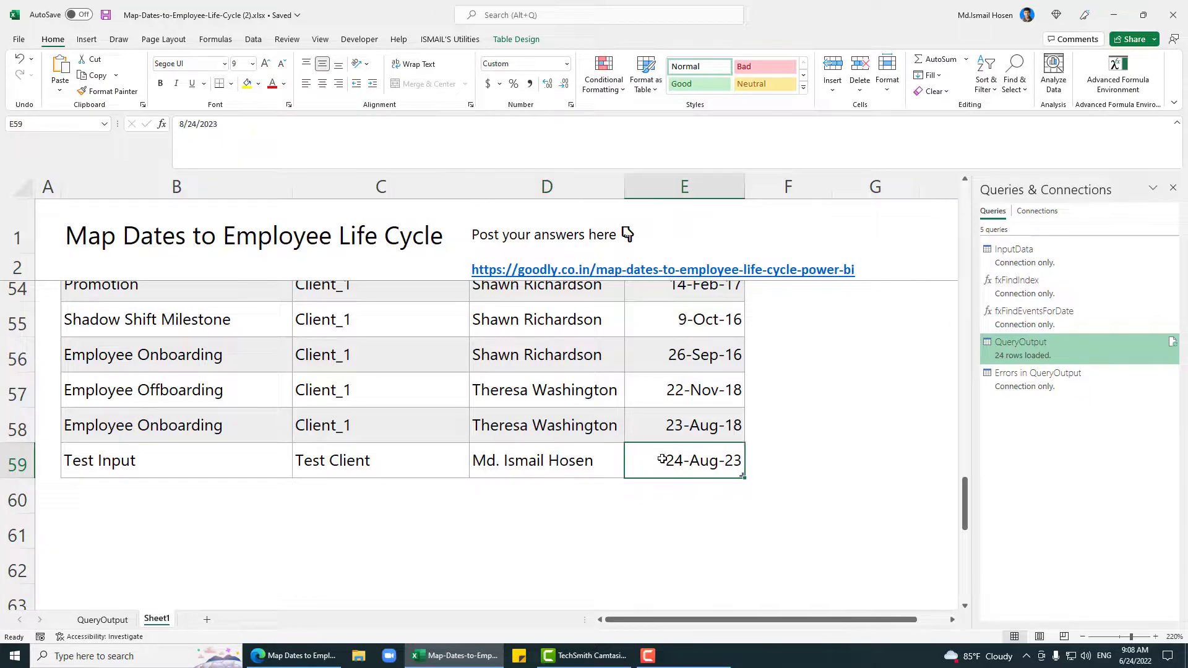
# Step: Back on QueryOutput, spot-check the client and employee entries of the 8-Feb-22 rows
pyautogui.click(103, 619)
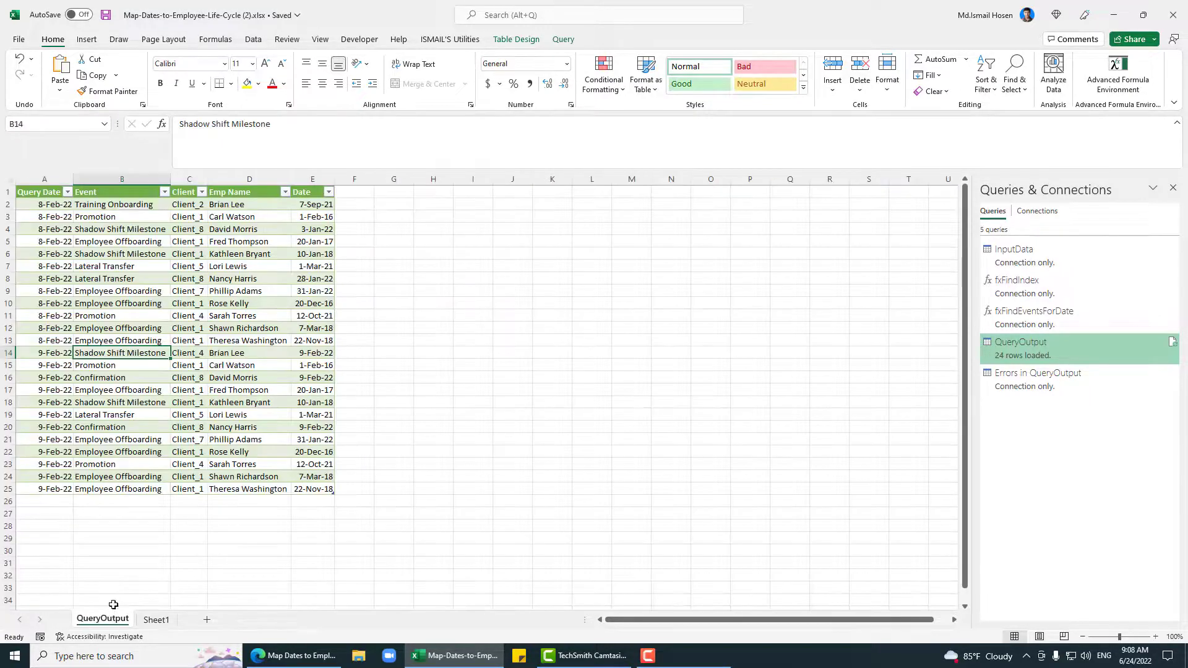
pyautogui.click(198, 402)
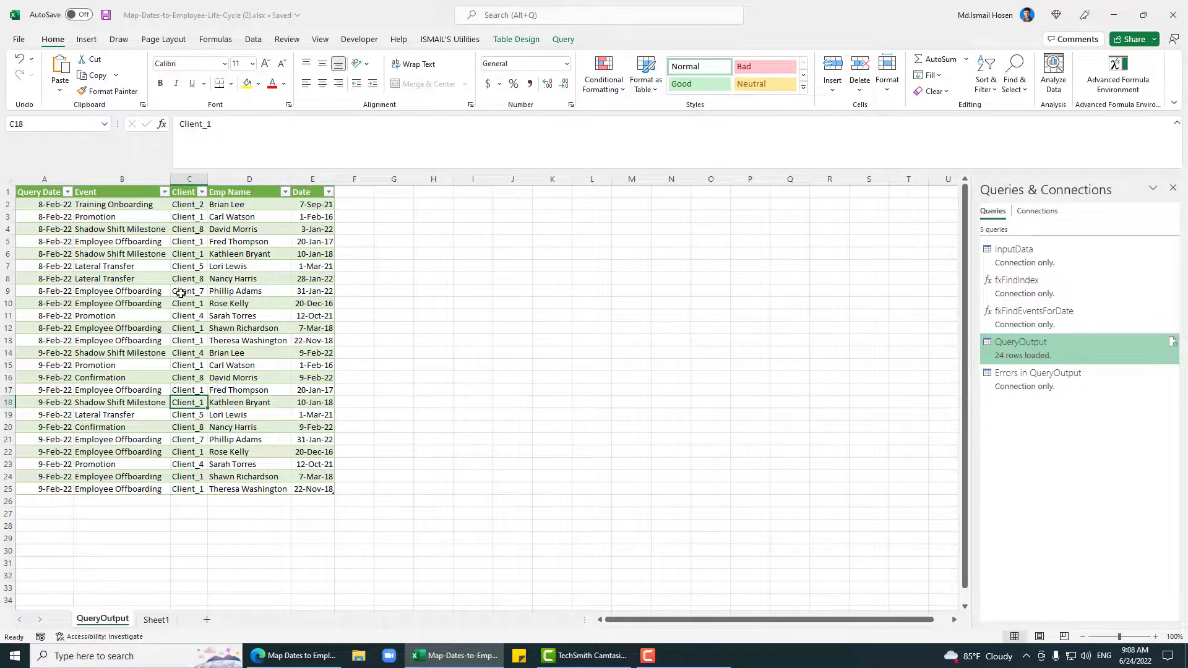
pyautogui.click(246, 342)
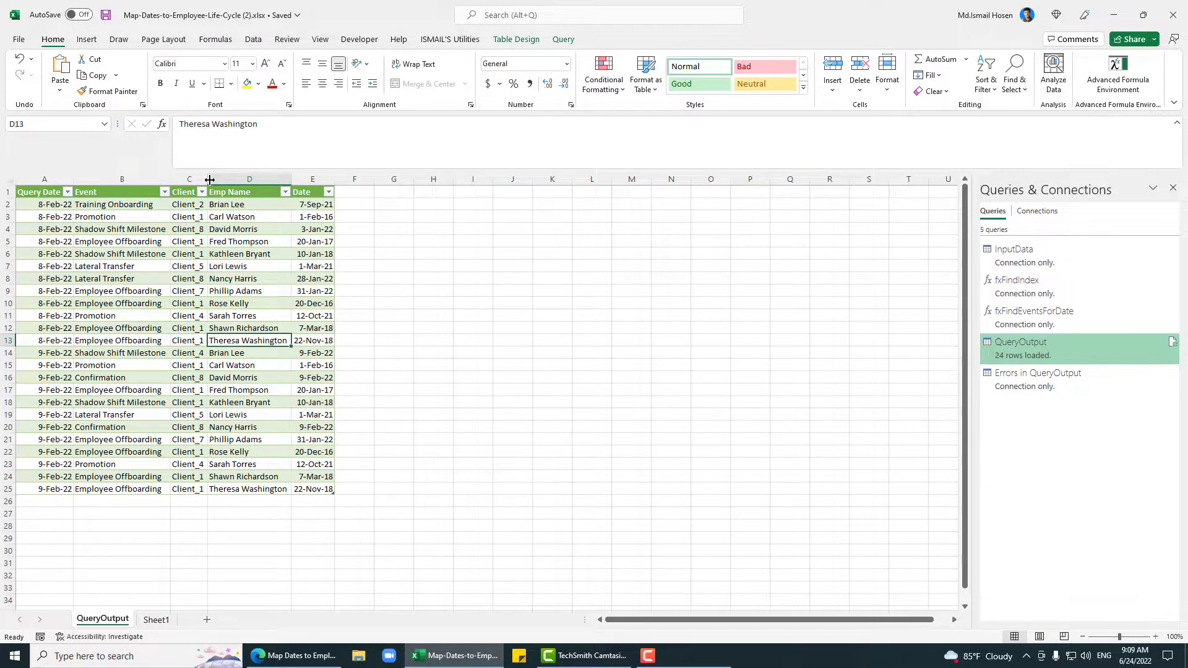
pyautogui.click(176, 262)
pyautogui.click(273, 255)
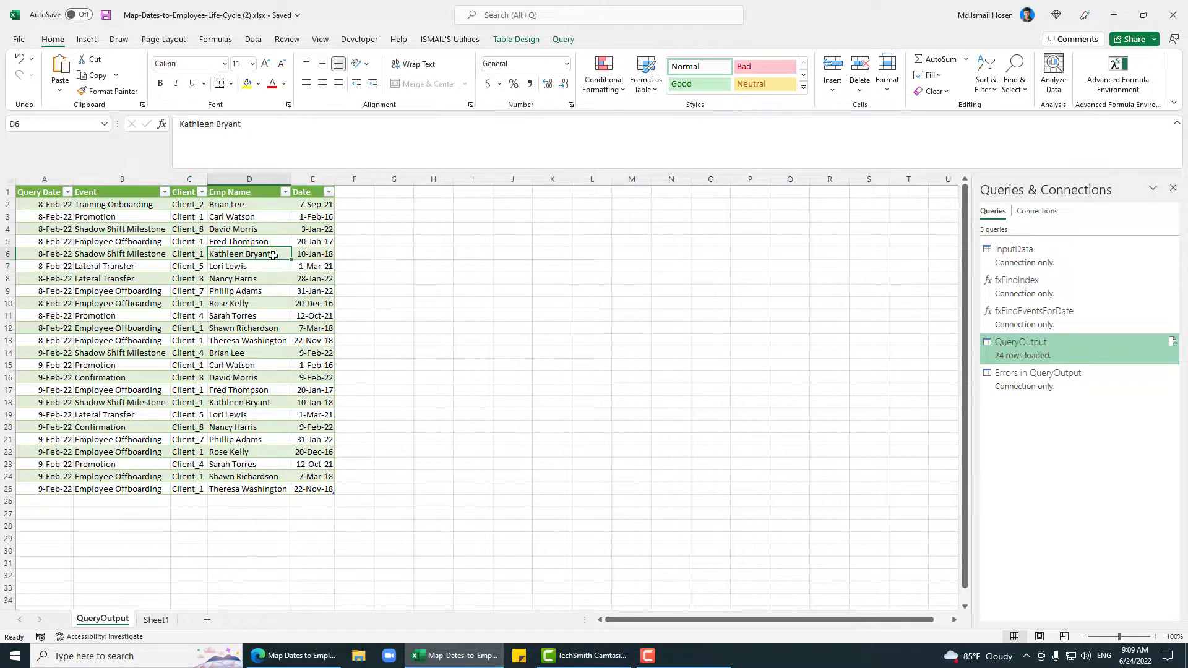